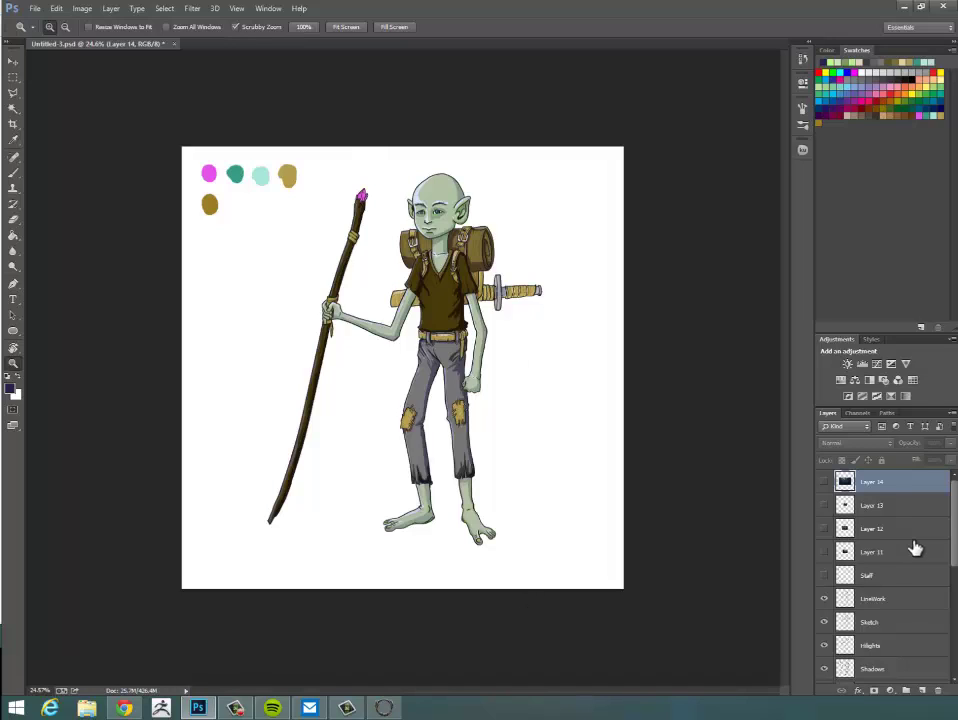
Preview the hidden forest reference images on Layers 14, 13, 12 and 11, hiding each one again.
{"action": "scroll", "coordinate": [953, 490], "scroll_direction": "down", "scroll_amount": 1}
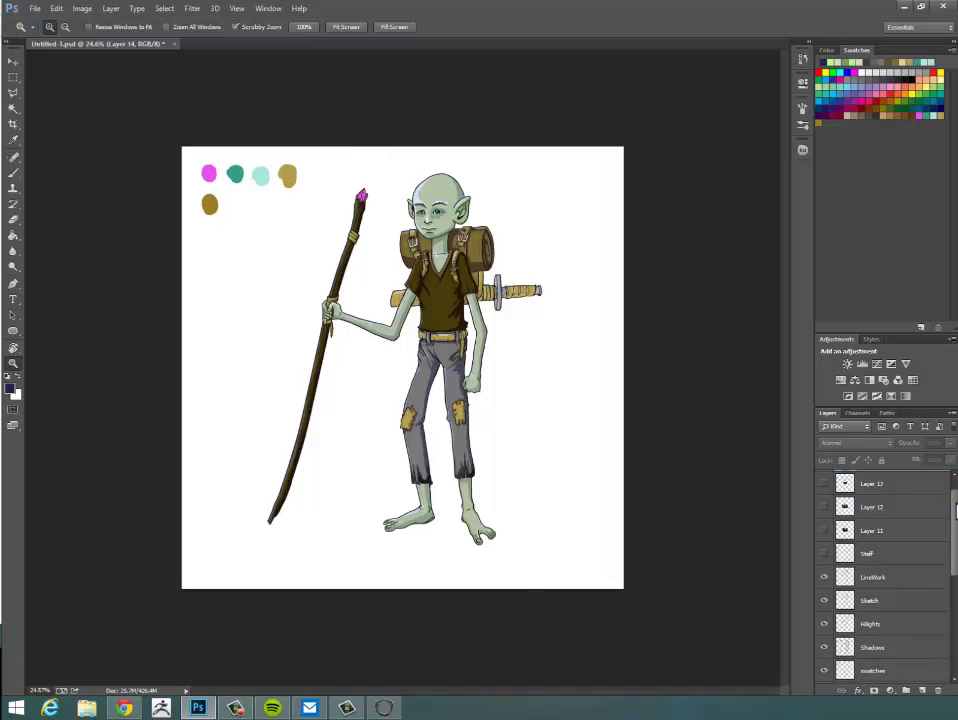
{"action": "scroll", "coordinate": [953, 490], "scroll_direction": "up", "scroll_amount": 1}
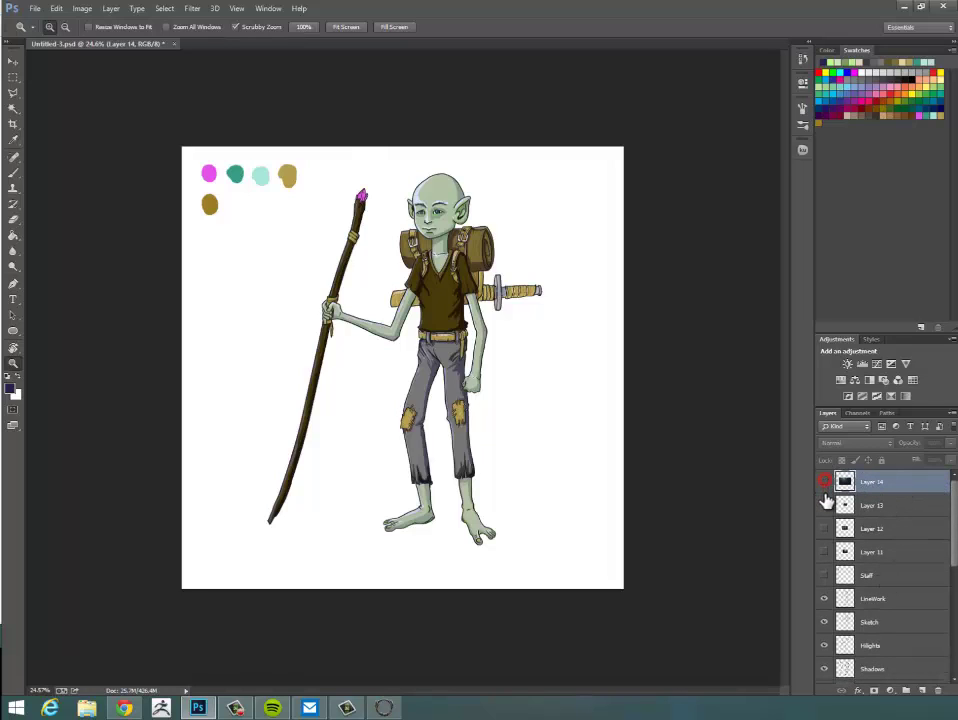
{"action": "left_click", "coordinate": [824, 482]}
{"action": "left_click", "coordinate": [824, 482]}
{"action": "left_click", "coordinate": [824, 505]}
{"action": "left_click", "coordinate": [824, 505]}
{"action": "left_click", "coordinate": [824, 529]}
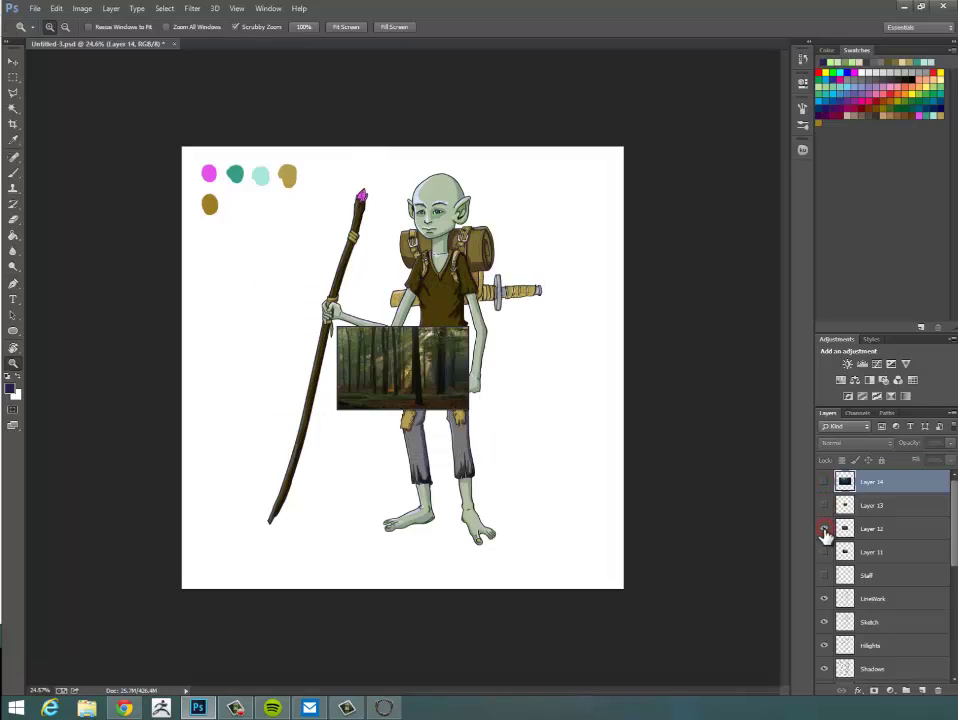
{"action": "left_click", "coordinate": [824, 529]}
{"action": "left_click", "coordinate": [824, 552]}
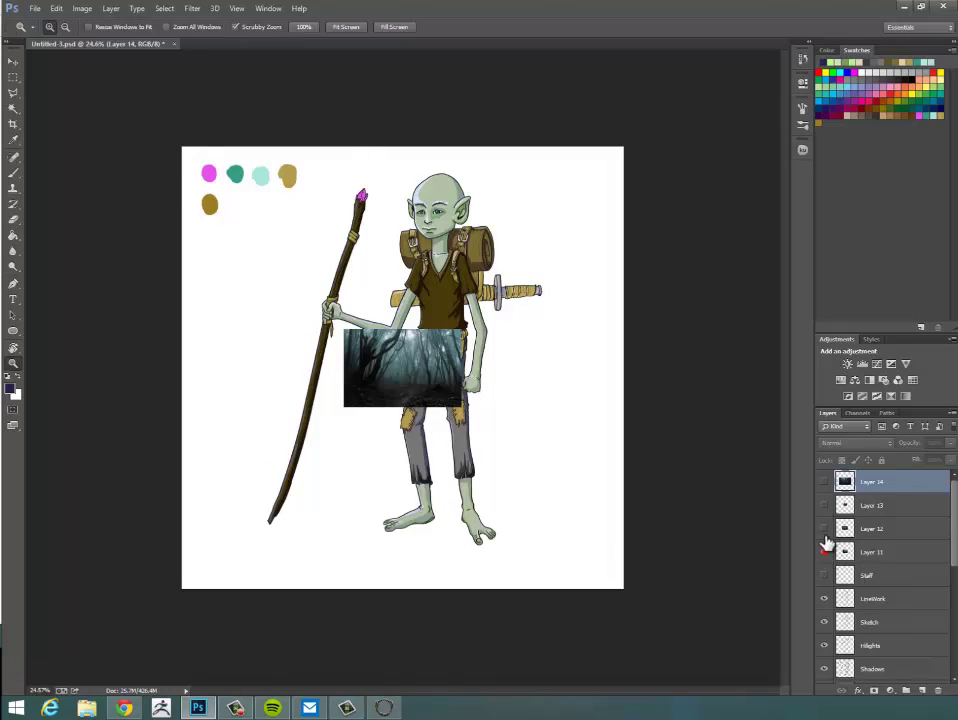
{"action": "left_click", "coordinate": [825, 545]}
{"action": "left_click", "coordinate": [826, 540]}
{"action": "left_click", "coordinate": [826, 540]}
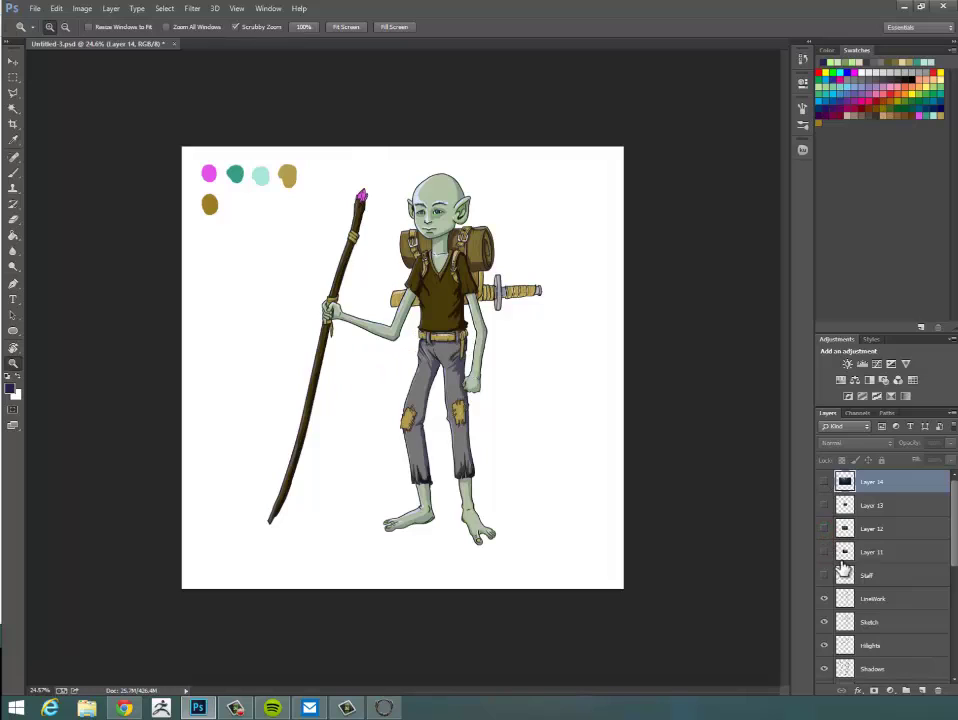
Group the layers from BaseColor up to Staff, name the group Character, and shift it slightly down and to the right.
{"action": "left_click_drag", "start_coordinate": [953, 520], "coordinate": [954, 641]}
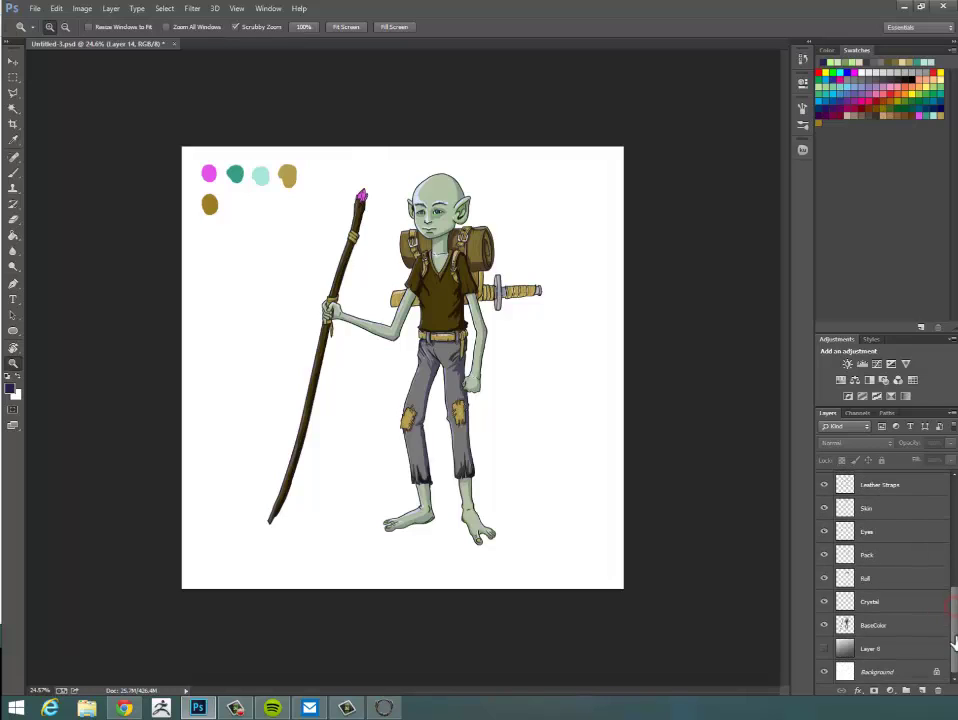
{"action": "left_click", "coordinate": [902, 630]}
{"action": "scroll", "coordinate": [955, 592], "scroll_direction": "up", "scroll_amount": 8}
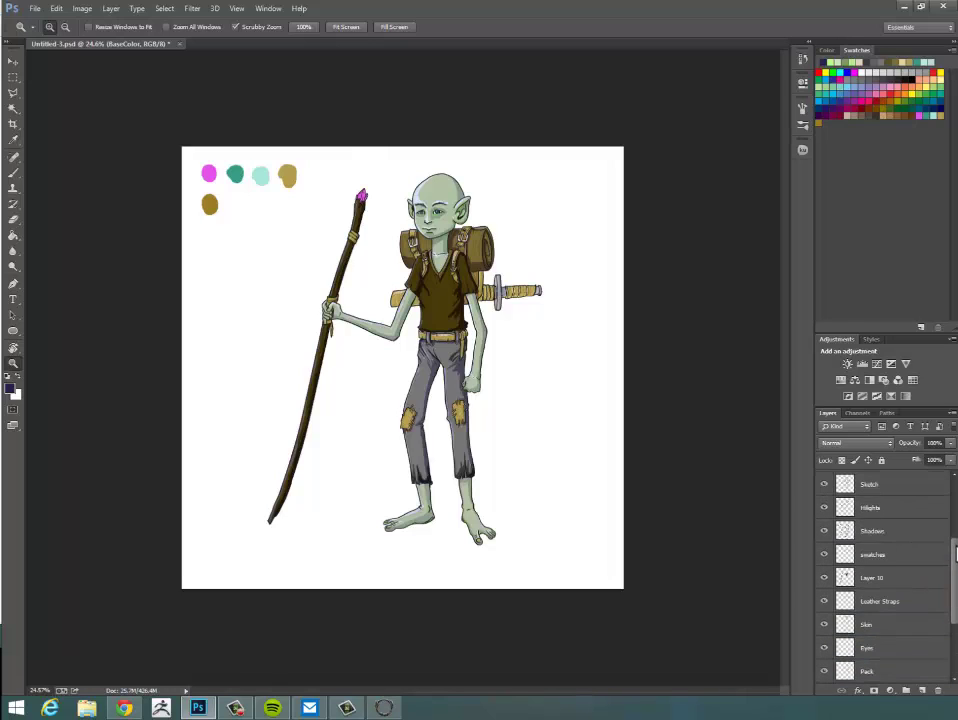
{"action": "scroll", "coordinate": [950, 527], "scroll_direction": "up", "scroll_amount": 2}
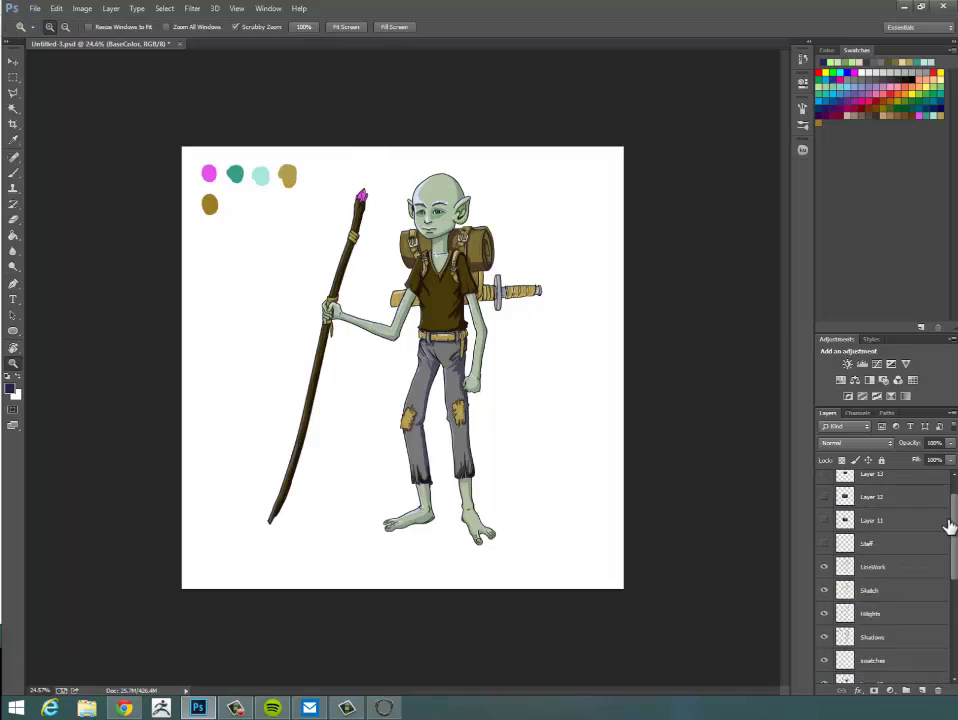
{"action": "left_click", "coordinate": [903, 546], "text": "shift"}
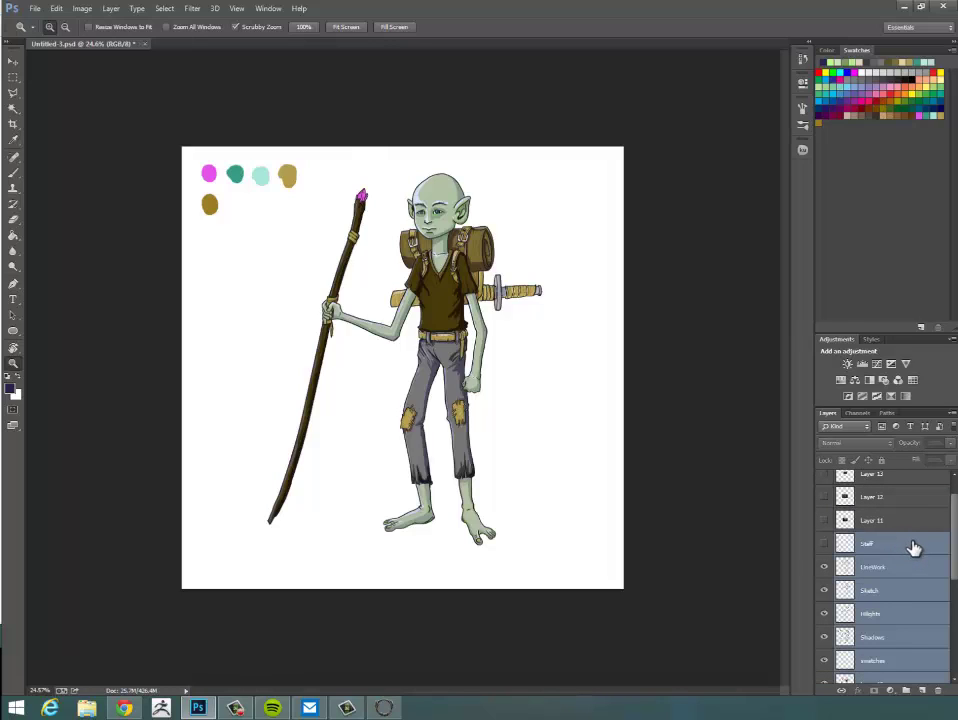
{"action": "key", "text": "ctrl+g"}
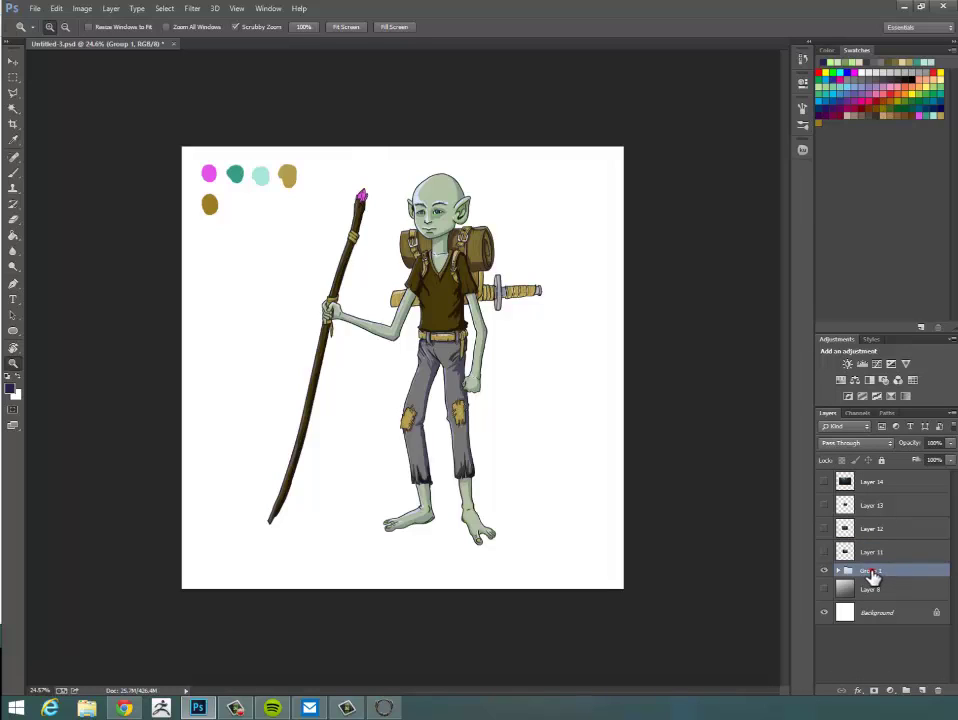
{"action": "double_click", "coordinate": [870, 571]}
{"action": "key", "text": "Return"}
{"action": "mouse_move", "coordinate": [456, 334]}
{"action": "left_mouse_down"}
{"action": "mouse_move", "coordinate": [433, 354]}
{"action": "mouse_move", "coordinate": [455, 333]}
{"action": "mouse_move", "coordinate": [470, 333]}
{"action": "mouse_move", "coordinate": [457, 338]}
{"action": "mouse_move", "coordinate": [467, 343]}
{"action": "left_mouse_up"}
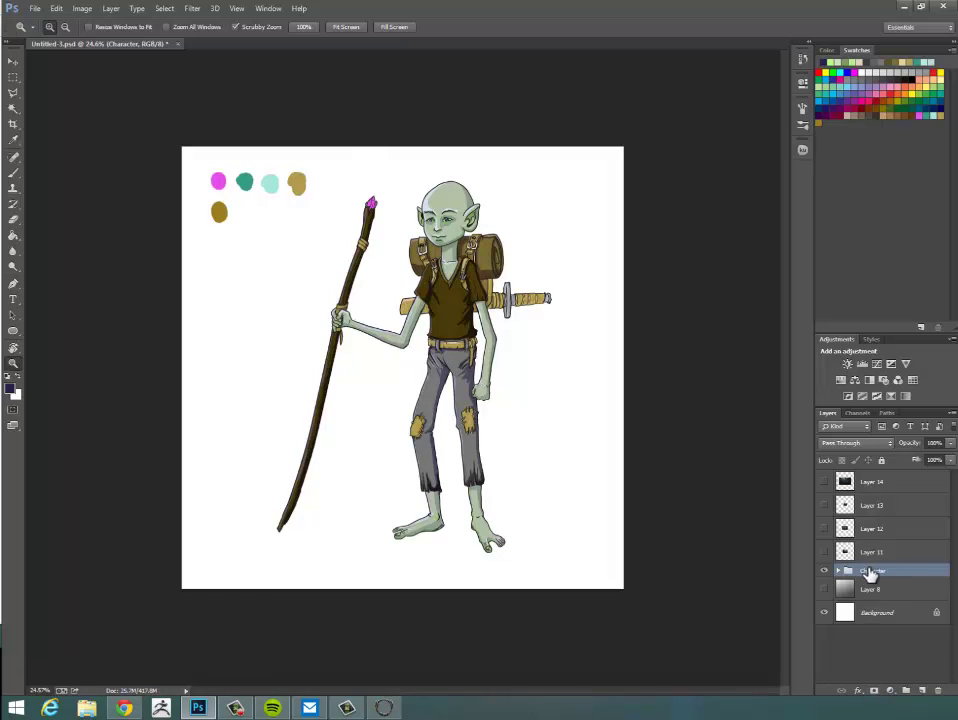
Add a layer mask to the Character group and hide the color swatches by painting black with a 250 px brush.
{"action": "left_click", "coordinate": [874, 692]}
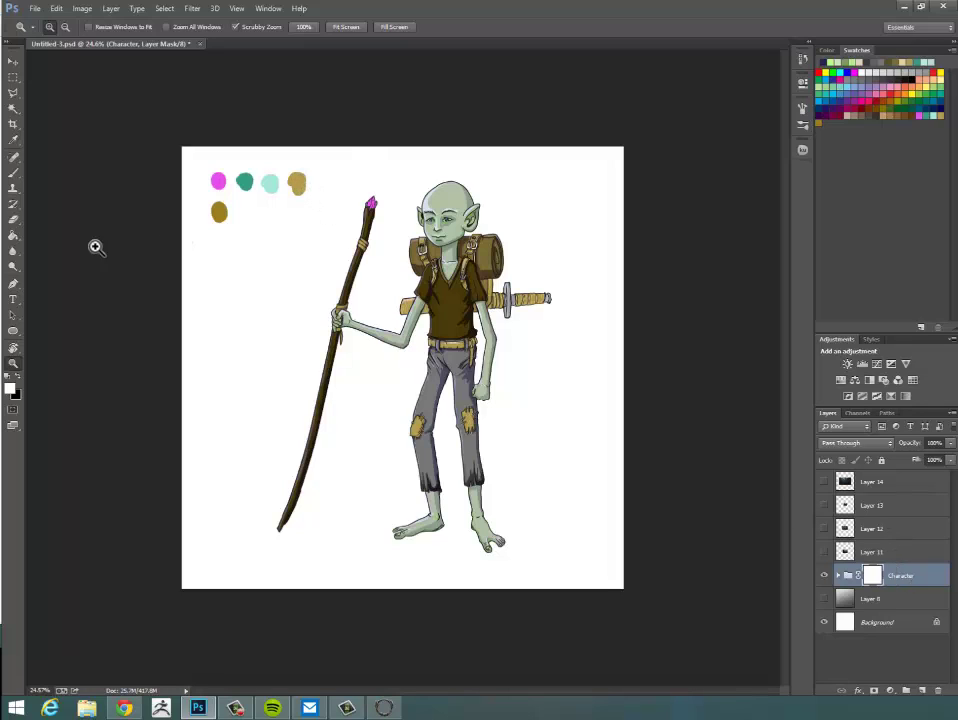
{"action": "left_click", "coordinate": [13, 173]}
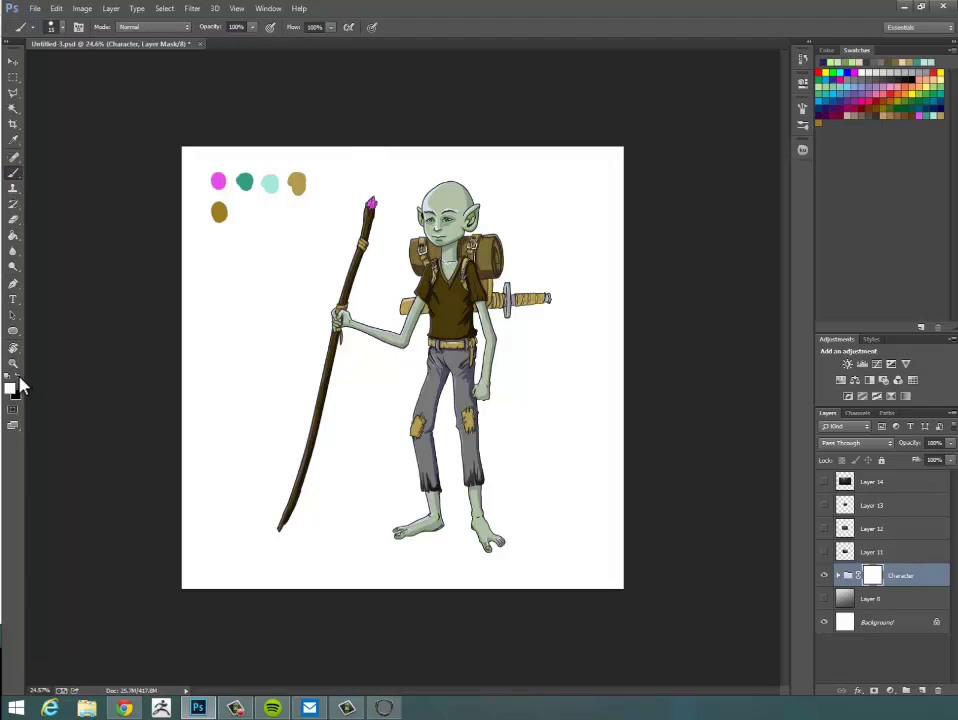
{"action": "left_click", "coordinate": [12, 375]}
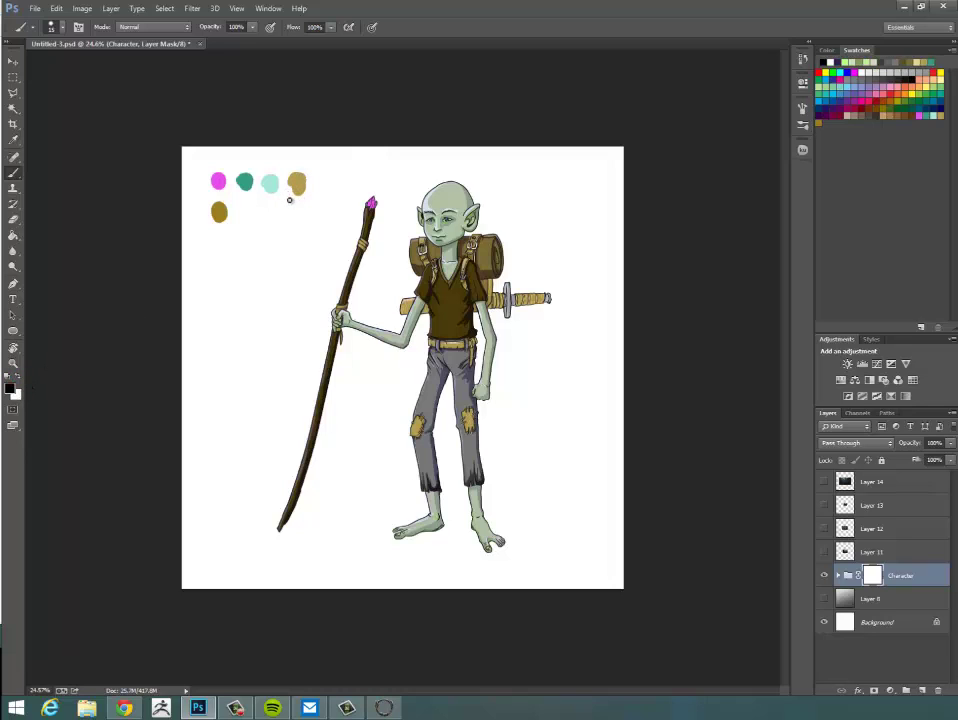
{"action": "key", "text": "bracketright"}
{"action": "key", "text": "bracketright"}
{"action": "key", "text": "bracketright"}
{"action": "key", "text": "bracketright"}
{"action": "key", "text": "bracketright"}
{"action": "key", "text": "bracketright"}
{"action": "key", "text": "bracketright"}
{"action": "key", "text": "bracketright"}
{"action": "key", "text": "bracketright"}
{"action": "key", "text": "bracketright"}
{"action": "key", "text": "bracketright"}
{"action": "key", "text": "bracketright"}
{"action": "key", "text": "bracketright"}
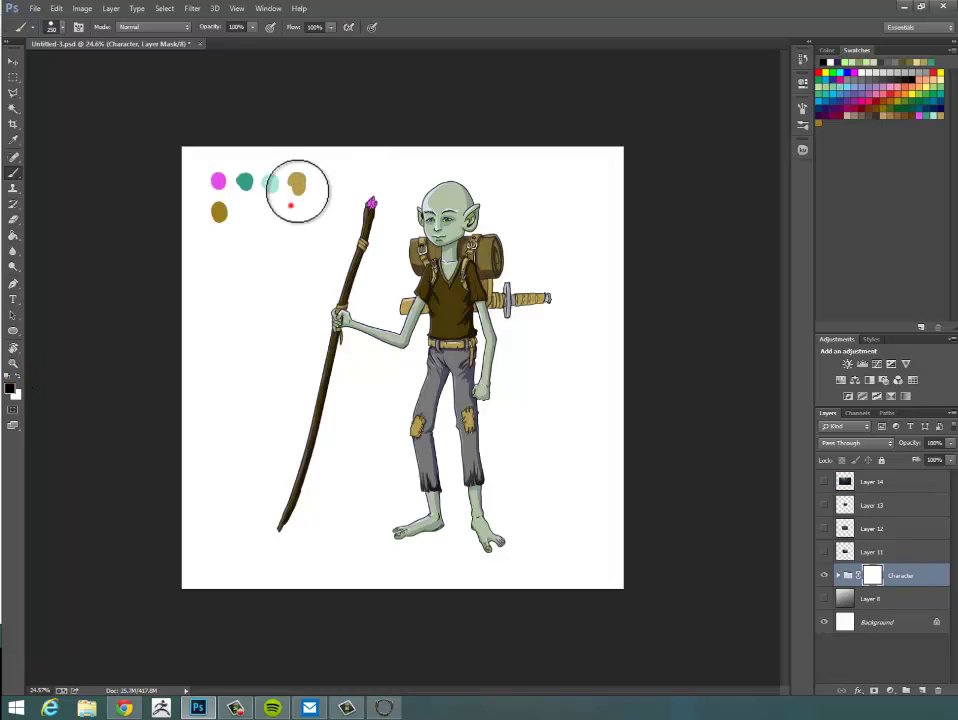
{"action": "mouse_move", "coordinate": [297, 191]}
{"action": "left_mouse_down"}
{"action": "mouse_move", "coordinate": [293, 178]}
{"action": "mouse_move", "coordinate": [232, 190]}
{"action": "mouse_move", "coordinate": [214, 182]}
{"action": "mouse_move", "coordinate": [312, 162]}
{"action": "mouse_move", "coordinate": [208, 180]}
{"action": "mouse_move", "coordinate": [160, 152]}
{"action": "left_mouse_up"}
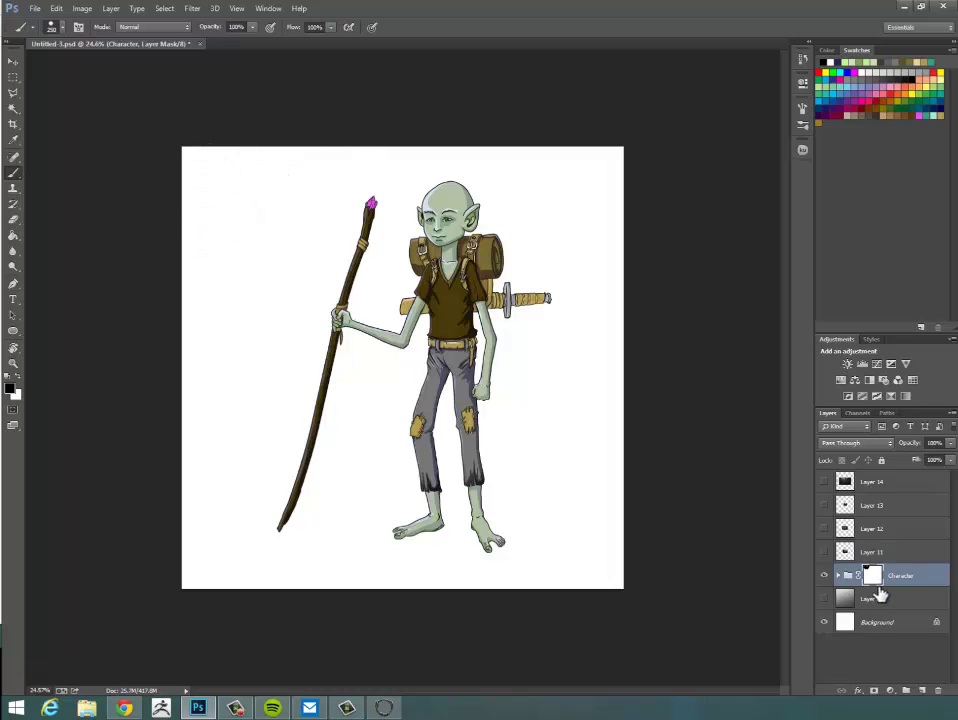
{"action": "left_click", "coordinate": [274, 154]}
Paint white over the swatch area on the Character mask to reveal the color swatches.
{"action": "left_click", "coordinate": [19, 382]}
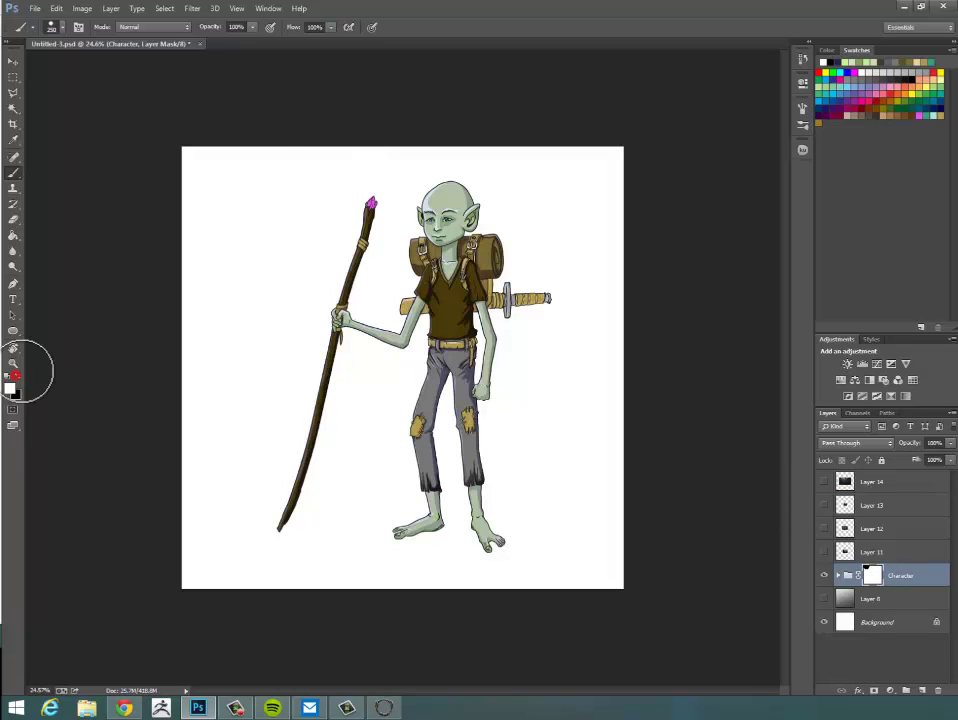
{"action": "left_click", "coordinate": [297, 182]}
{"action": "left_click", "coordinate": [270, 182]}
{"action": "left_click", "coordinate": [244, 181]}
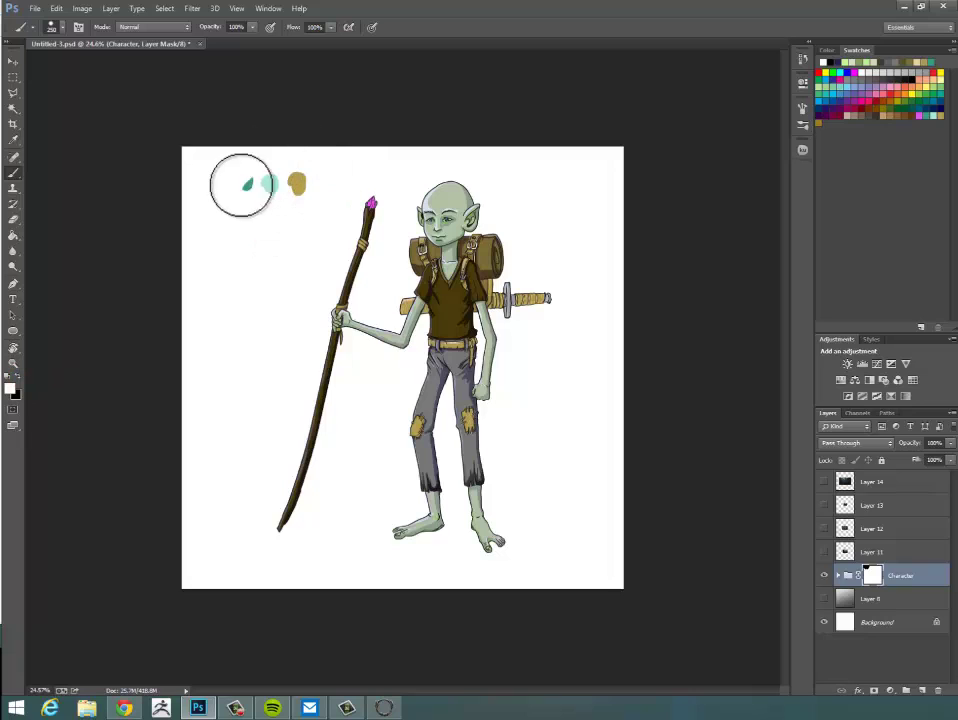
{"action": "left_click", "coordinate": [220, 181]}
{"action": "left_click", "coordinate": [219, 207]}
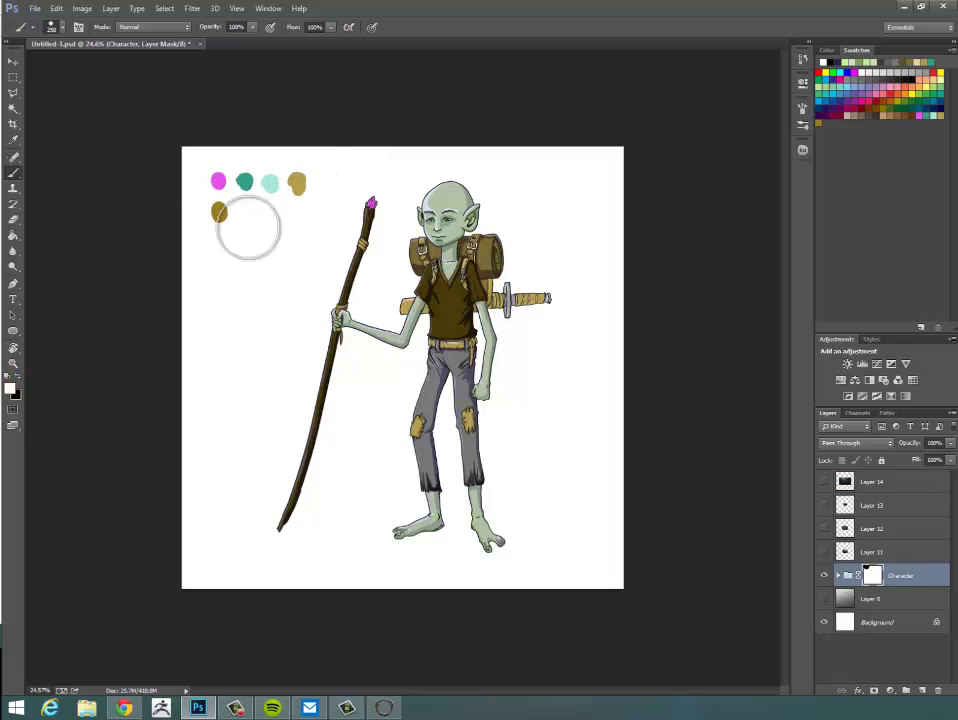
Paint black on the Character mask over the swatches and the area beside the staff, and move the character slightly left.
{"action": "left_click", "coordinate": [19, 380]}
{"action": "mouse_move", "coordinate": [300, 195]}
{"action": "left_mouse_down"}
{"action": "mouse_move", "coordinate": [247, 172]}
{"action": "mouse_move", "coordinate": [220, 219]}
{"action": "mouse_move", "coordinate": [263, 235]}
{"action": "mouse_move", "coordinate": [278, 269]}
{"action": "left_mouse_up"}
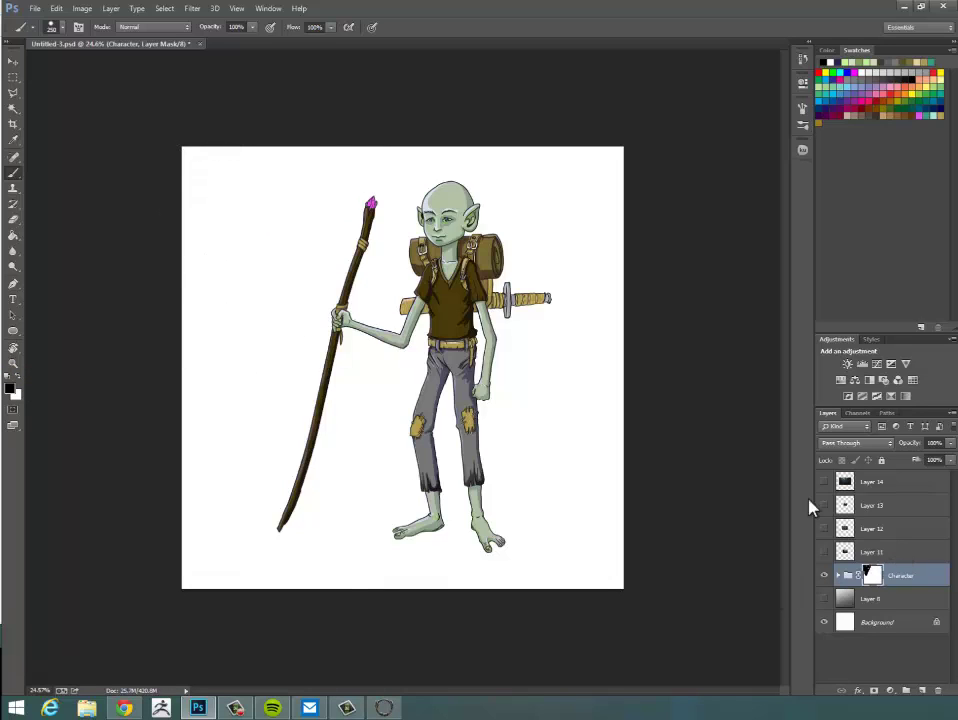
{"action": "left_click", "coordinate": [240, 271]}
{"action": "mouse_move", "coordinate": [450, 345]}
{"action": "left_mouse_down"}
{"action": "mouse_move", "coordinate": [422, 345]}
{"action": "mouse_move", "coordinate": [436, 387]}
{"action": "left_mouse_up"}
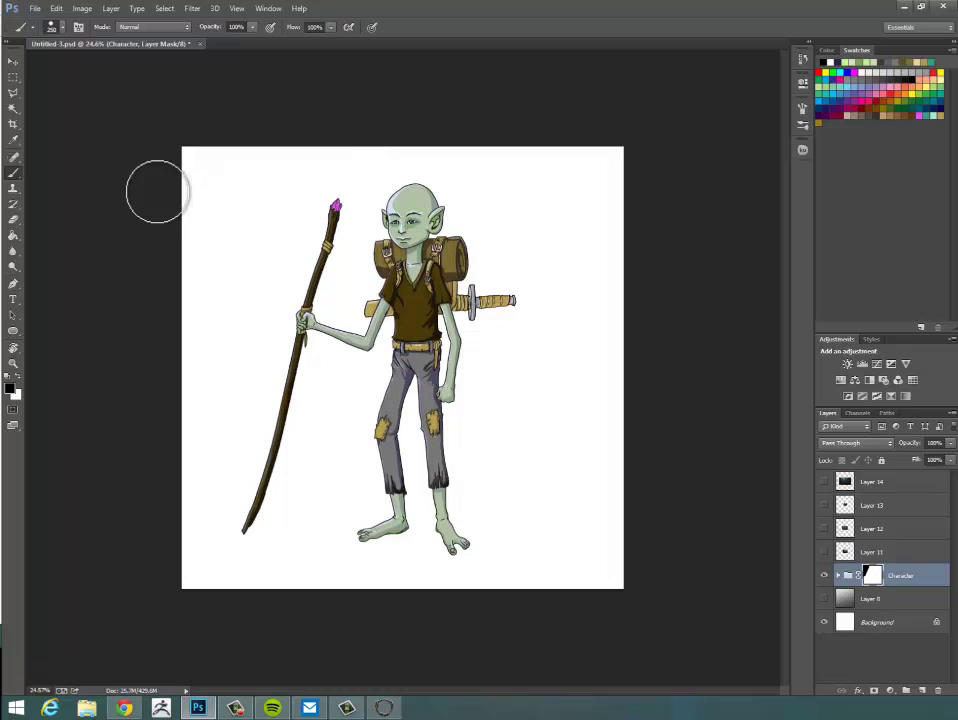
Extend the canvas at the top and on both sides with the Crop tool, and move the character slightly up and right.
{"action": "left_click", "coordinate": [13, 123]}
{"action": "left_click_drag", "start_coordinate": [404, 147], "coordinate": [404, 100]}
{"action": "left_click_drag", "start_coordinate": [622, 366], "coordinate": [640, 361]}
{"action": "left_click_drag", "start_coordinate": [166, 368], "coordinate": [151, 367]}
{"action": "left_click_drag", "start_coordinate": [403, 95], "coordinate": [403, 97]}
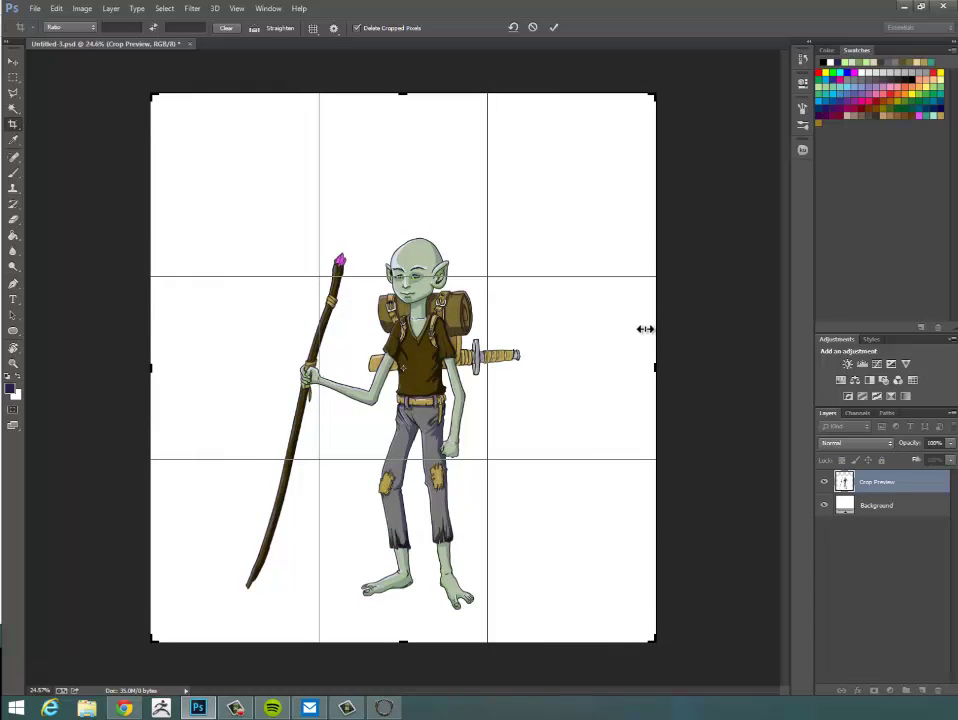
{"action": "left_click_drag", "start_coordinate": [660, 367], "coordinate": [663, 364]}
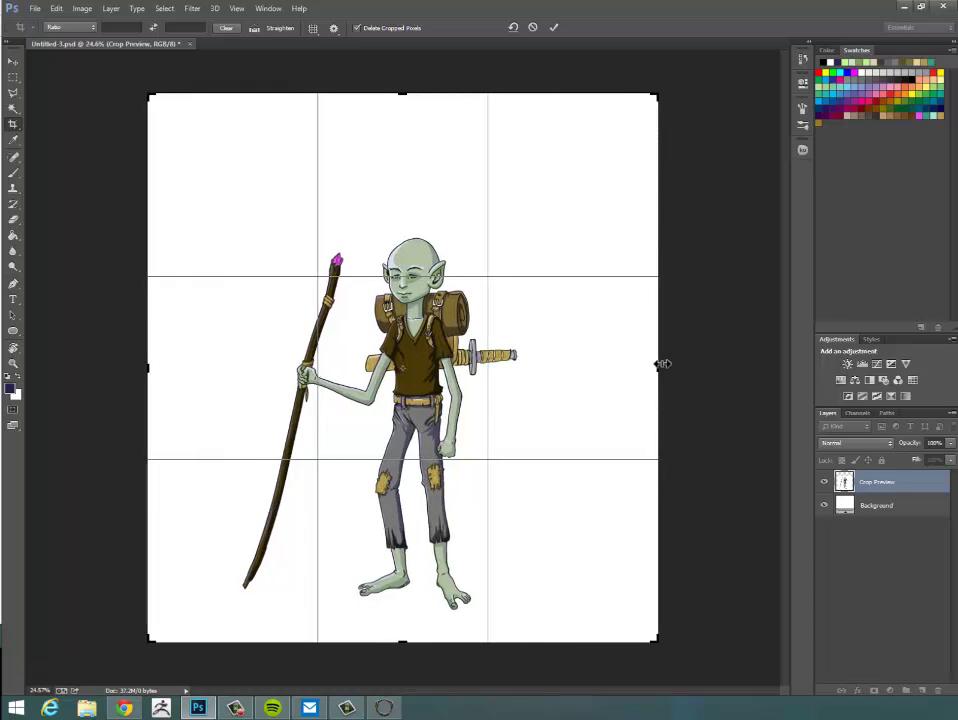
{"action": "key", "text": "Return"}
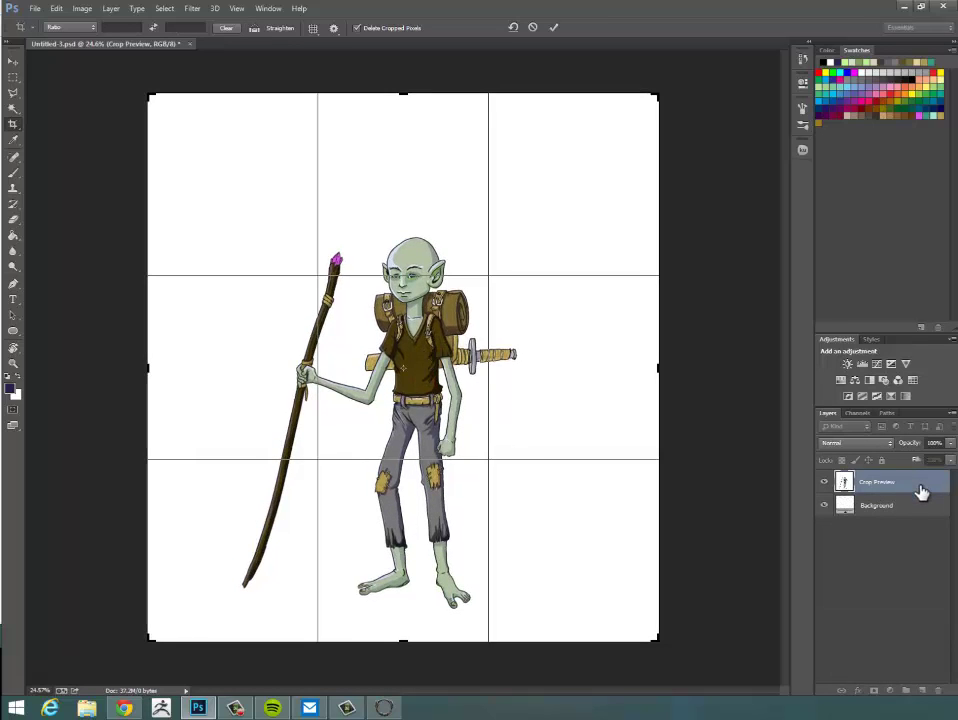
{"action": "key", "text": "Return"}
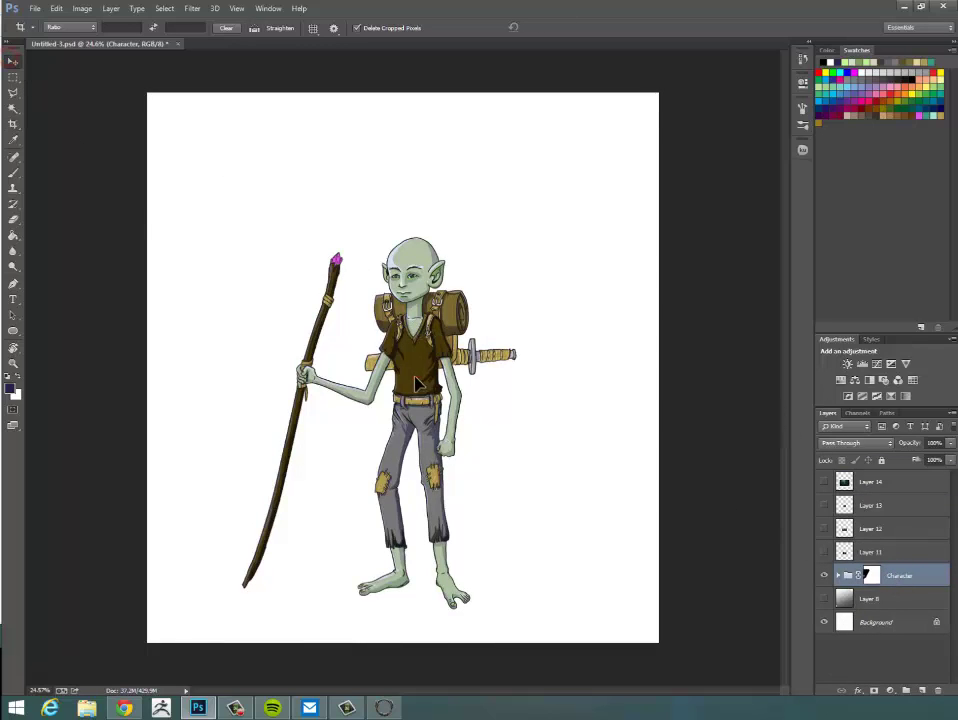
{"action": "key", "text": "v"}
{"action": "left_click_drag", "start_coordinate": [414, 376], "coordinate": [445, 343]}
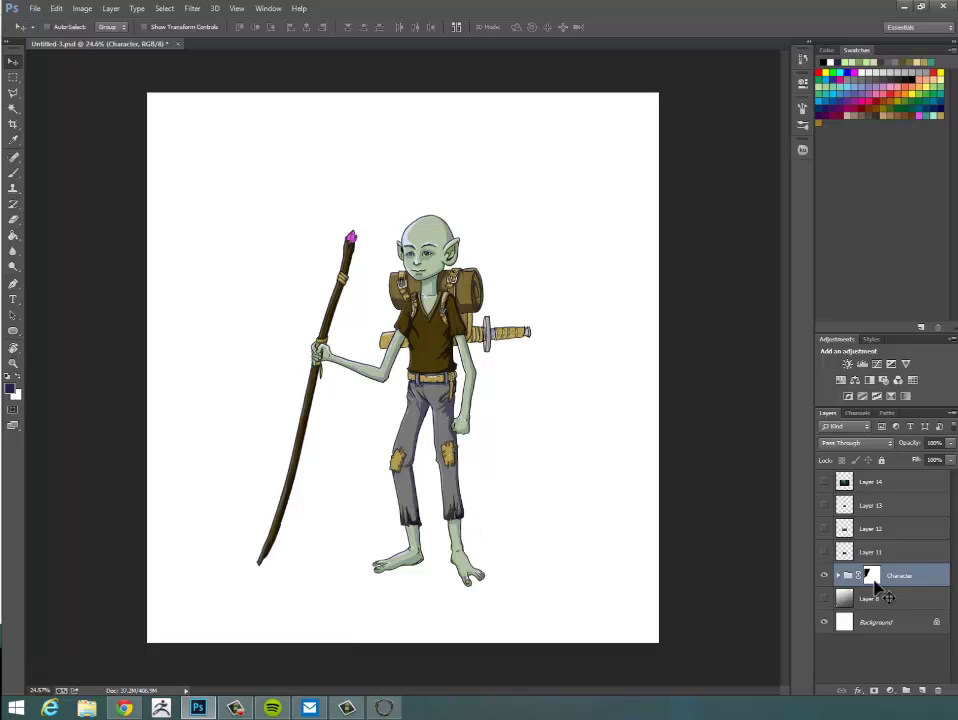
Check the gray gradient on Layer 8 and delete that layer.
{"action": "left_click", "coordinate": [824, 599]}
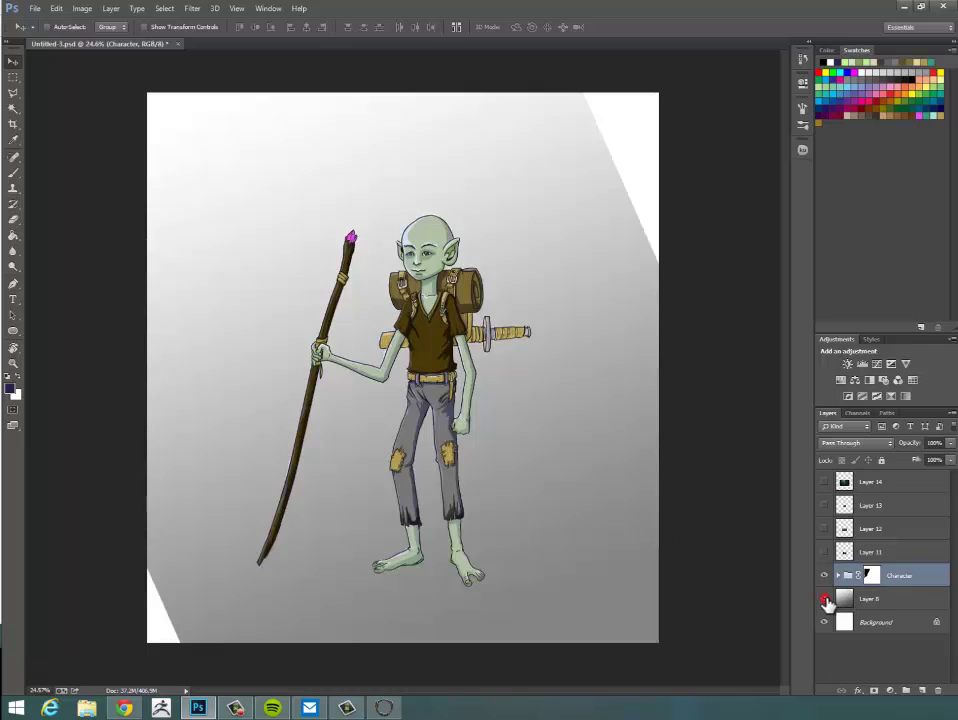
{"action": "left_click", "coordinate": [826, 600]}
{"action": "left_click", "coordinate": [900, 598]}
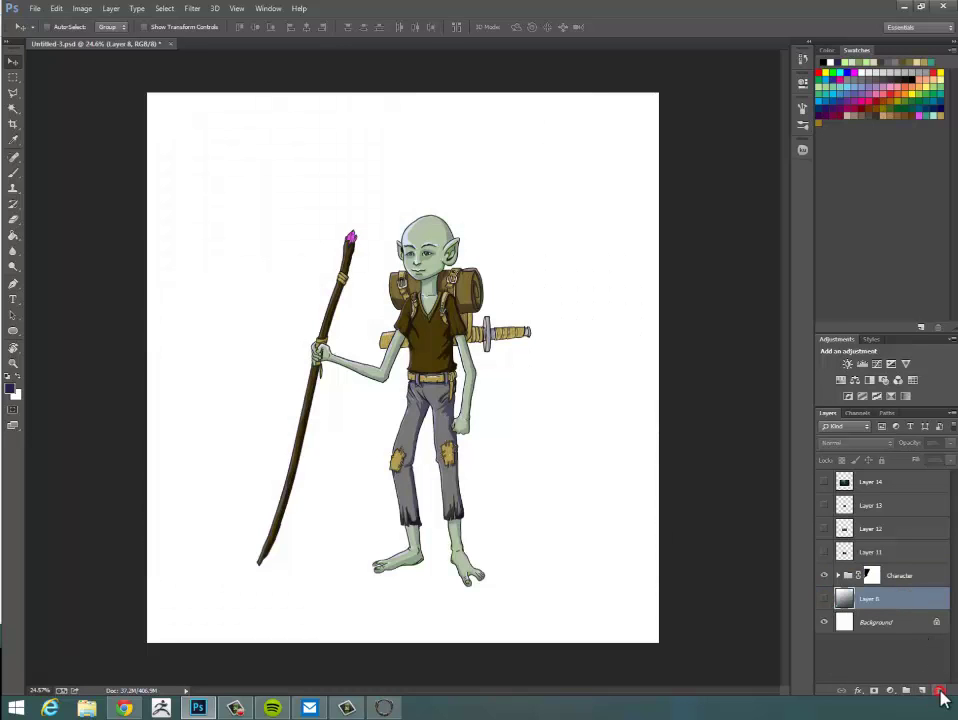
{"action": "left_click", "coordinate": [937, 690]}
{"action": "left_click", "coordinate": [437, 267]}
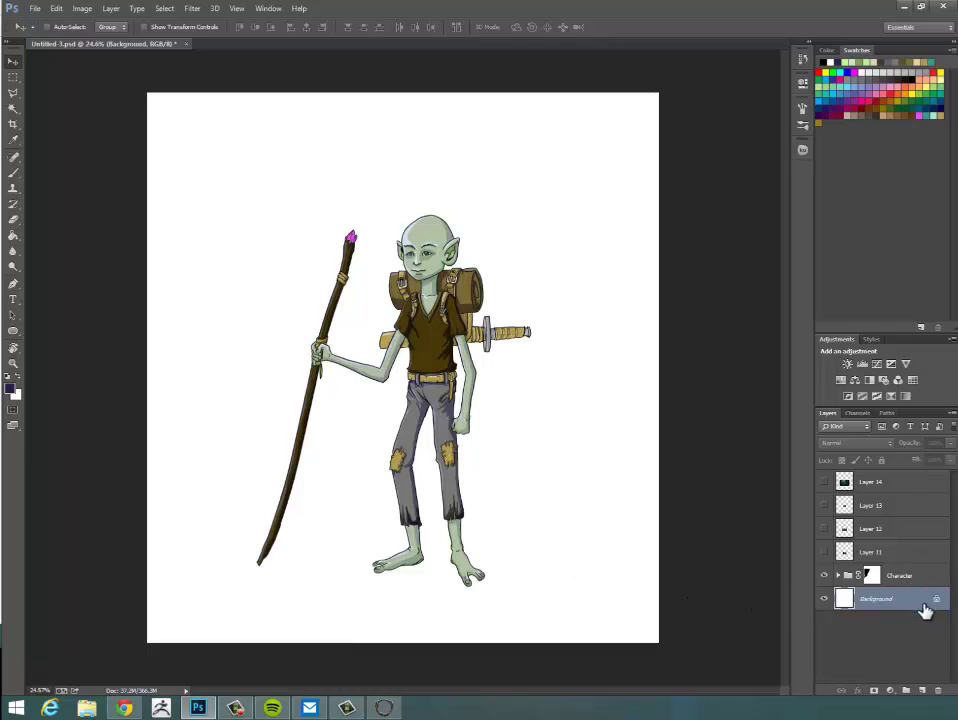
Add a new layer above Staff inside the Character group and name it Ground.
{"action": "left_click", "coordinate": [837, 575]}
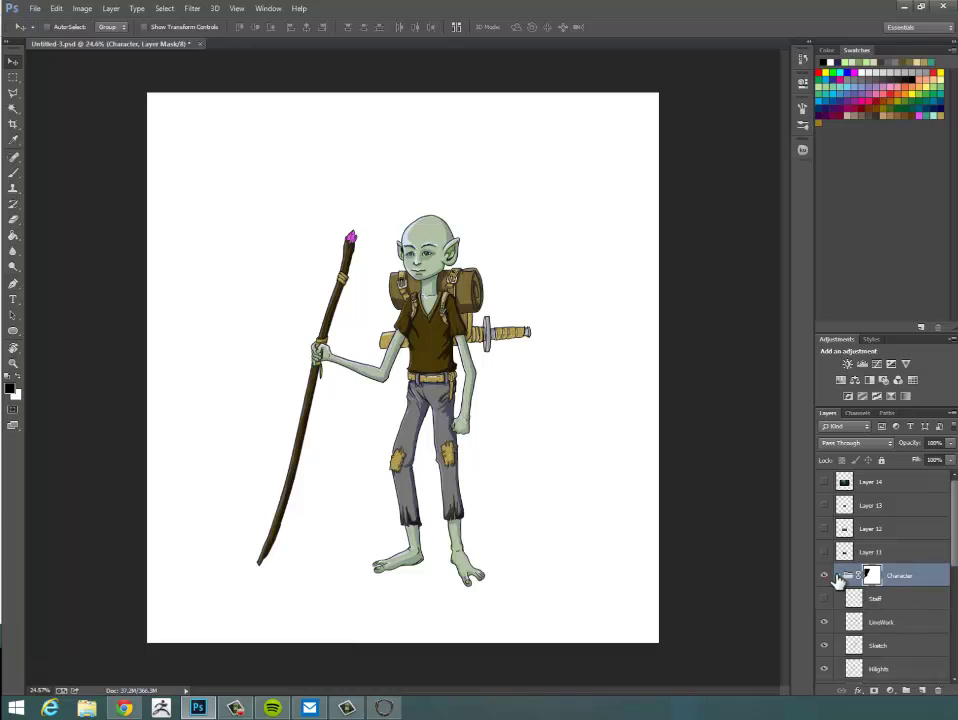
{"action": "left_click", "coordinate": [898, 603]}
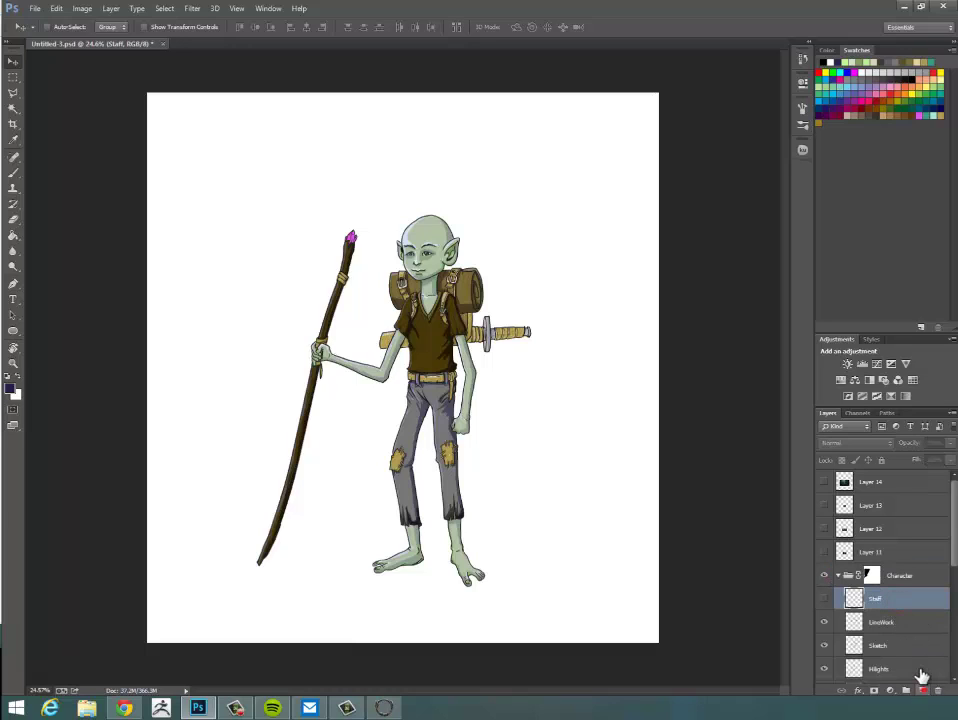
{"action": "left_click", "coordinate": [922, 690]}
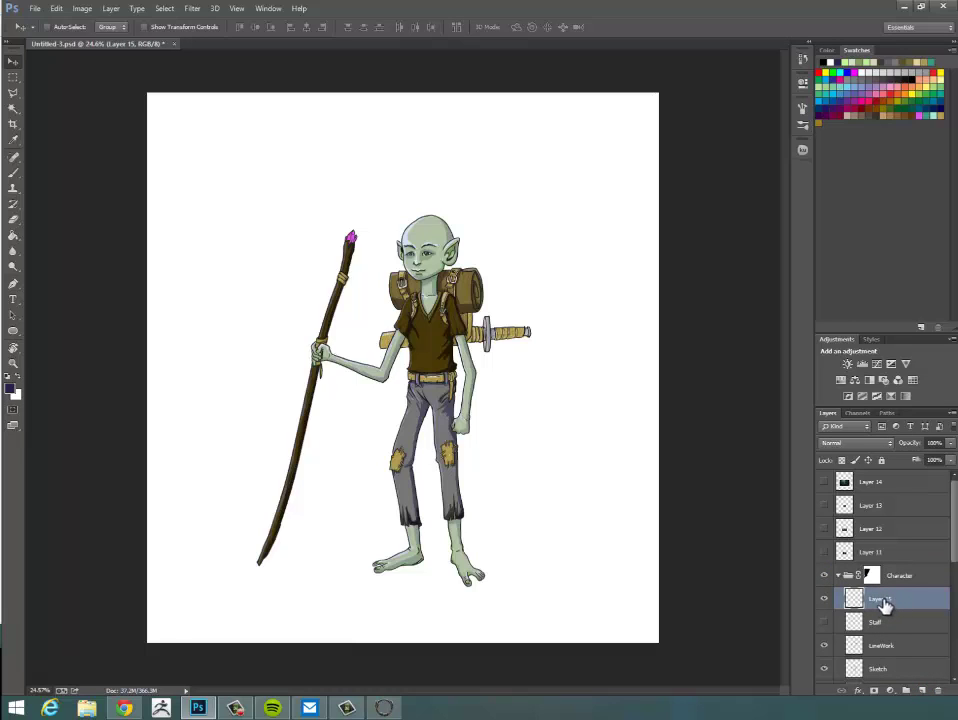
{"action": "double_click", "coordinate": [878, 599]}
{"action": "key", "text": "Return"}
Set up the Brush tool with default black and size 9 for inking around the character's feet.
{"action": "left_click", "coordinate": [13, 172]}
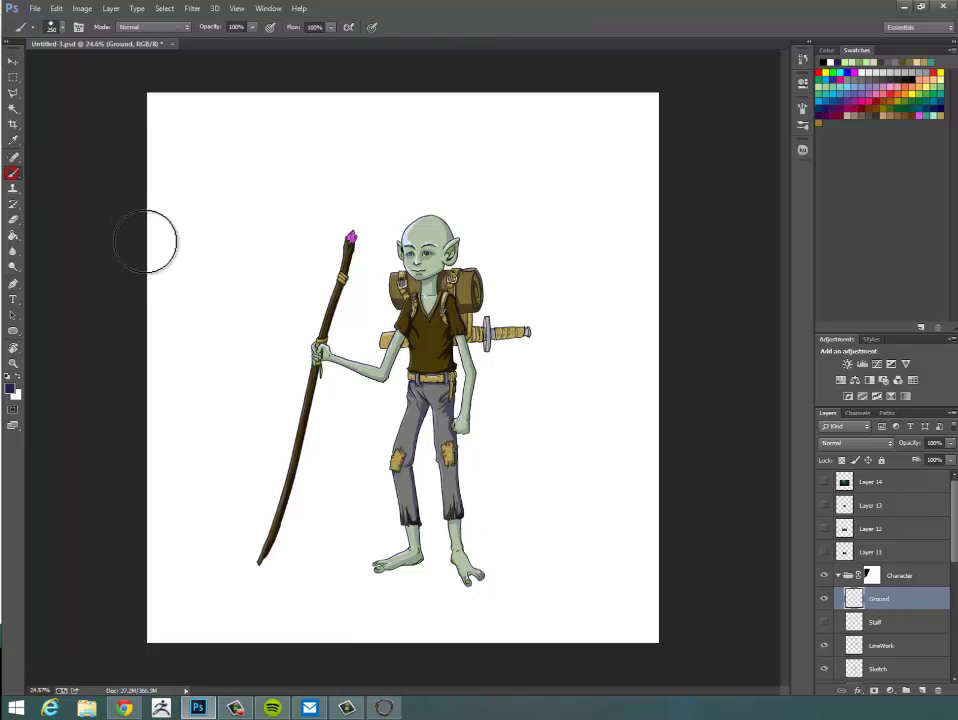
{"action": "left_click", "coordinate": [13, 381]}
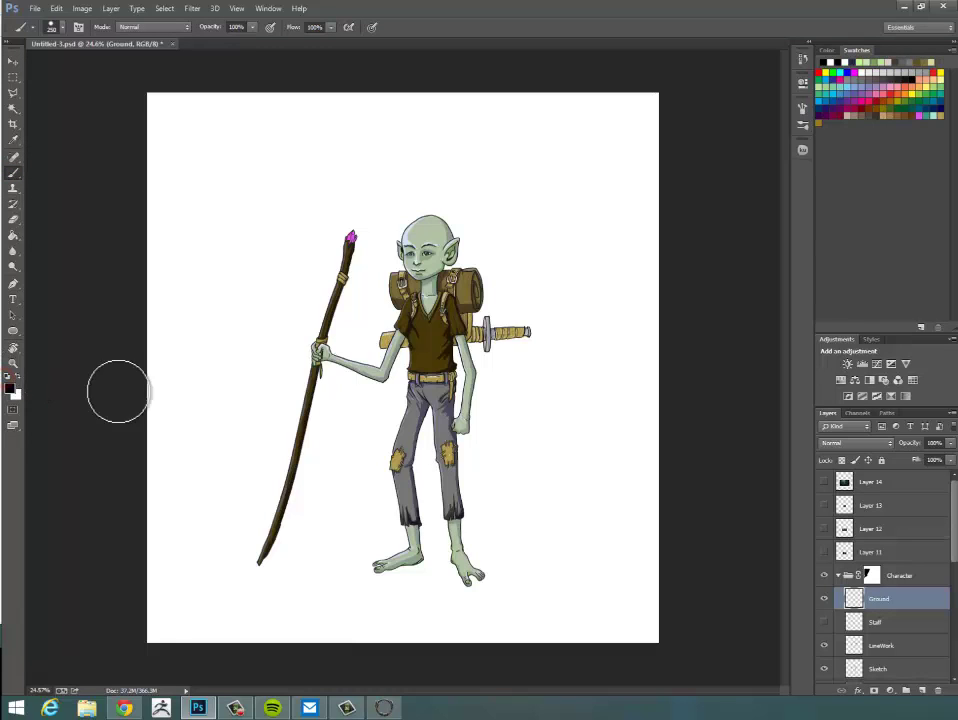
{"action": "key", "text": "ctrl+space"}
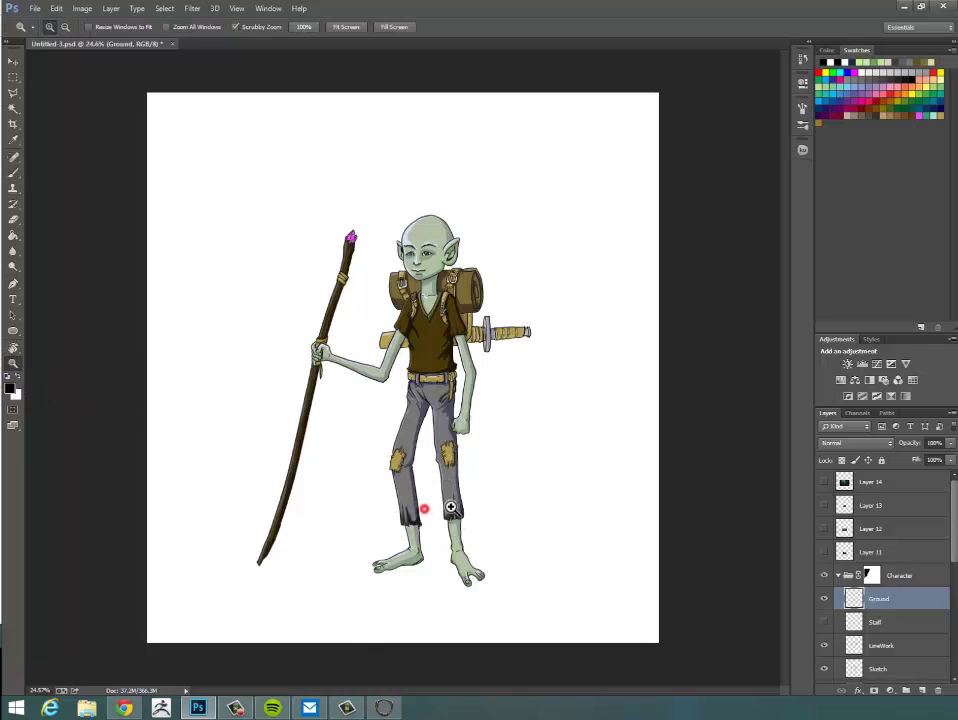
{"action": "mouse_move", "coordinate": [433, 507]}
{"action": "left_mouse_down"}
{"action": "mouse_move", "coordinate": [470, 505]}
{"action": "mouse_move", "coordinate": [488, 413]}
{"action": "mouse_move", "coordinate": [485, 424]}
{"action": "mouse_move", "coordinate": [509, 438]}
{"action": "mouse_move", "coordinate": [494, 453]}
{"action": "mouse_move", "coordinate": [563, 462]}
{"action": "mouse_move", "coordinate": [492, 447]}
{"action": "mouse_move", "coordinate": [497, 474]}
{"action": "left_mouse_up"}
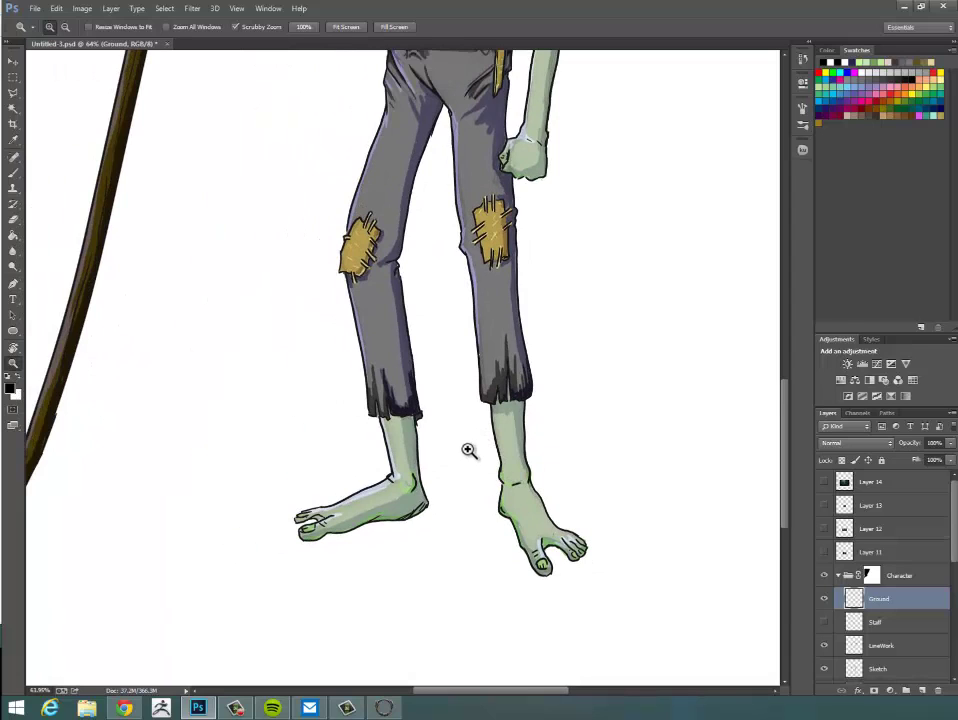
{"action": "key", "text": "b"}
{"action": "key", "text": "bracketleft"}
{"action": "key", "text": "bracketleft"}
{"action": "key", "text": "bracketleft"}
{"action": "key", "text": "bracketleft"}
{"action": "key", "text": "bracketleft"}
{"action": "key", "text": "bracketleft"}
{"action": "key", "text": "bracketleft"}
{"action": "key", "text": "bracketleft"}
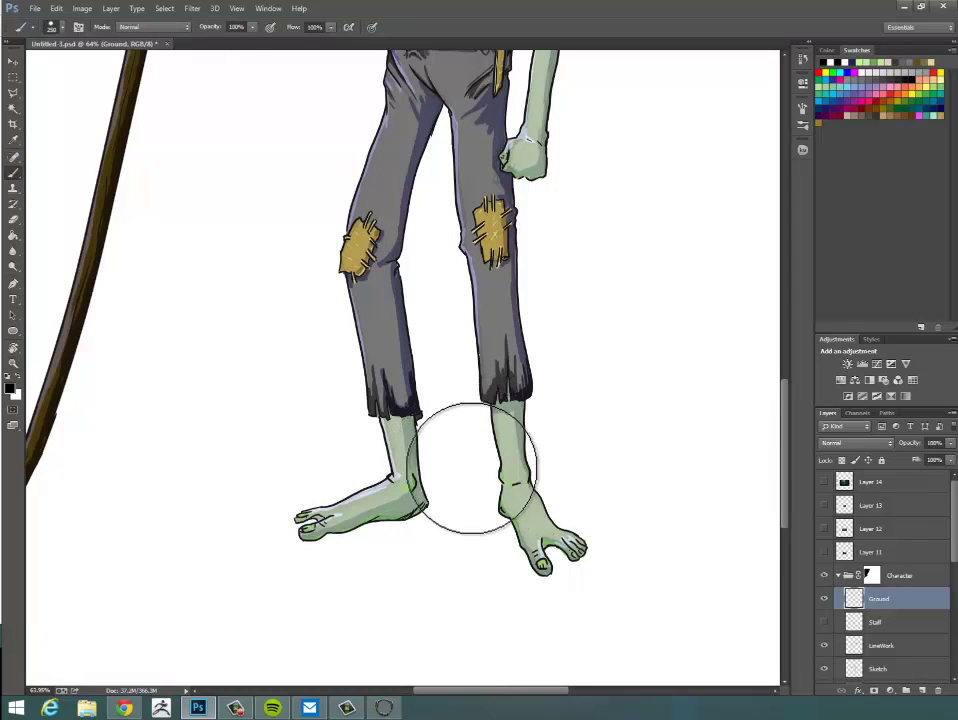
{"action": "key", "text": "bracketleft"}
{"action": "key", "text": "bracketleft"}
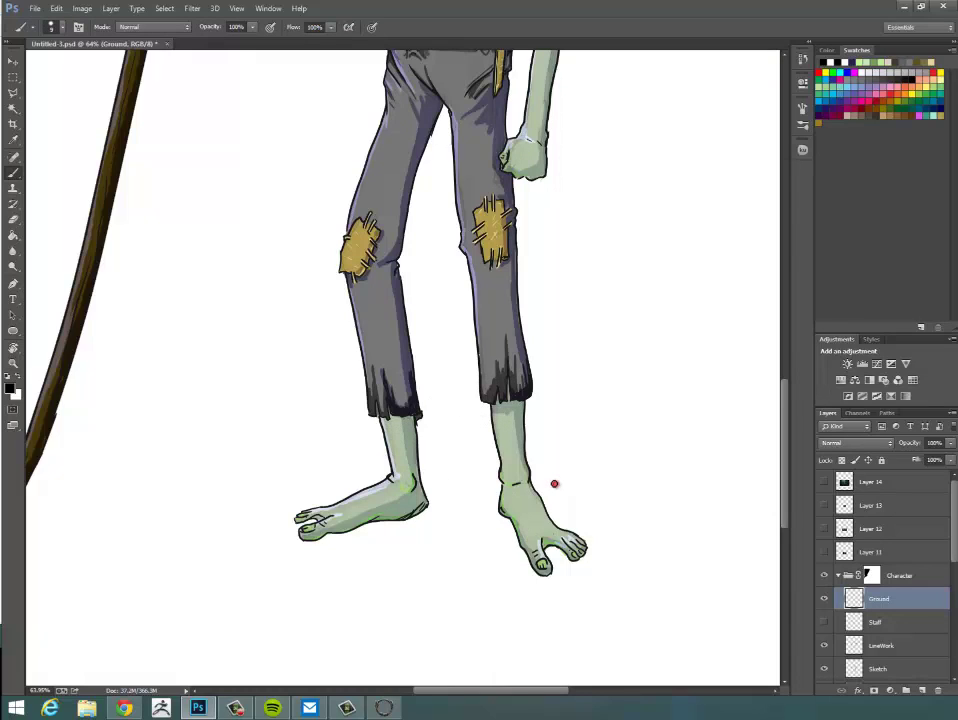
Draw a broken horizon line behind the feet on the Ground layer, with grass tufts on both sides of the character.
{"action": "mouse_move", "coordinate": [554, 483]}
{"action": "left_mouse_down"}
{"action": "mouse_move", "coordinate": [696, 468]}
{"action": "mouse_move", "coordinate": [722, 437]}
{"action": "mouse_move", "coordinate": [733, 474]}
{"action": "left_mouse_up"}
{"action": "mouse_move", "coordinate": [633, 568]}
{"action": "left_mouse_down"}
{"action": "mouse_move", "coordinate": [636, 528]}
{"action": "mouse_move", "coordinate": [650, 562]}
{"action": "mouse_move", "coordinate": [663, 533]}
{"action": "mouse_move", "coordinate": [683, 576]}
{"action": "left_mouse_up"}
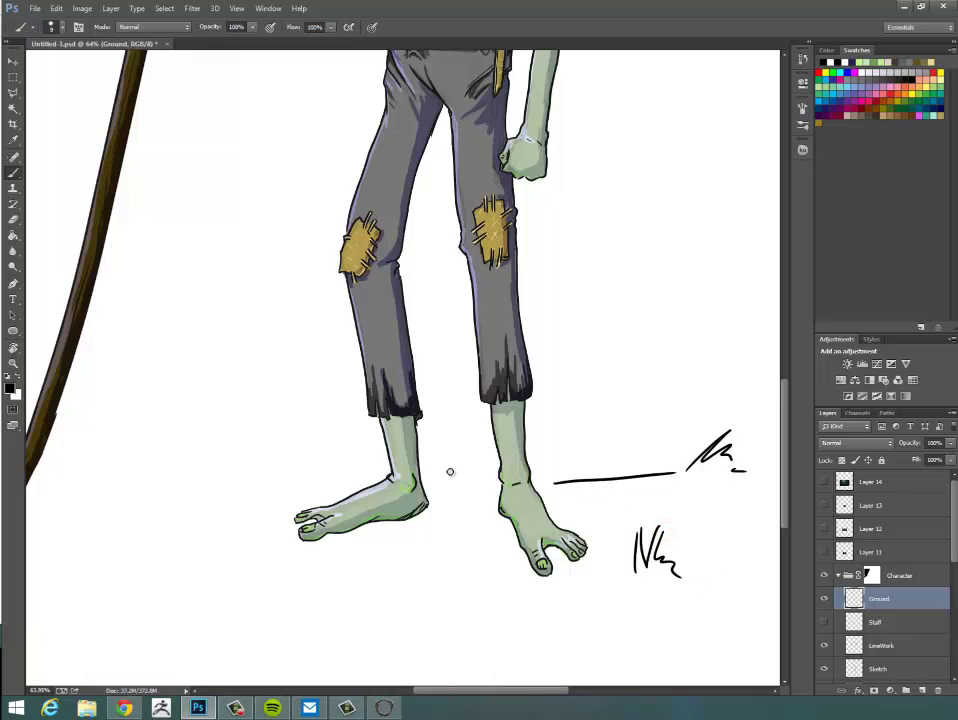
{"action": "left_click_drag", "start_coordinate": [430, 482], "coordinate": [479, 478]}
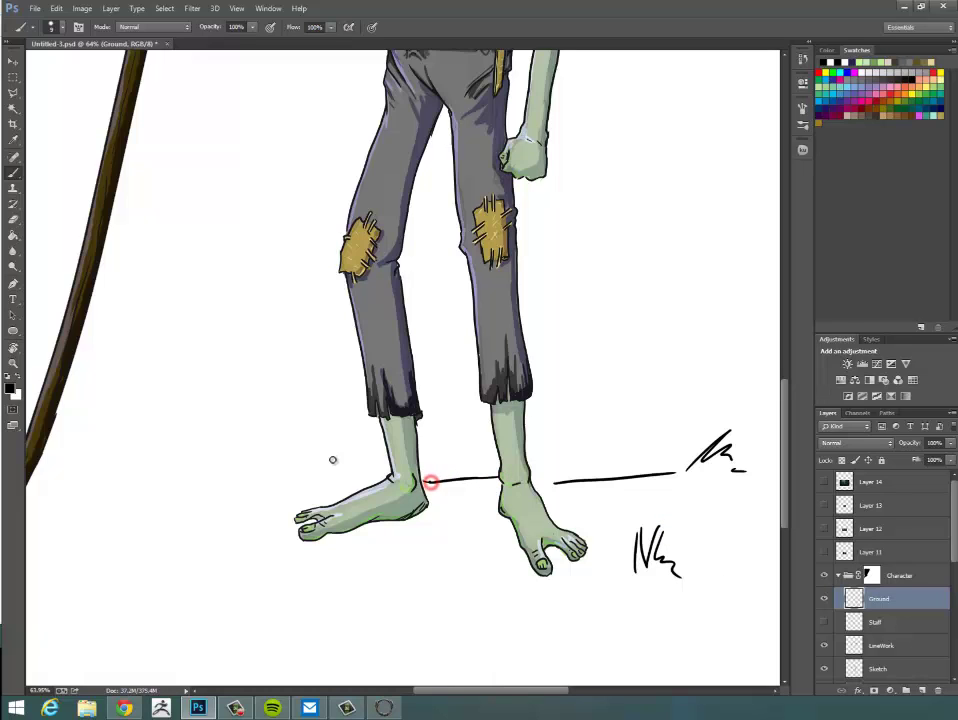
{"action": "left_click_drag", "start_coordinate": [340, 438], "coordinate": [368, 488]}
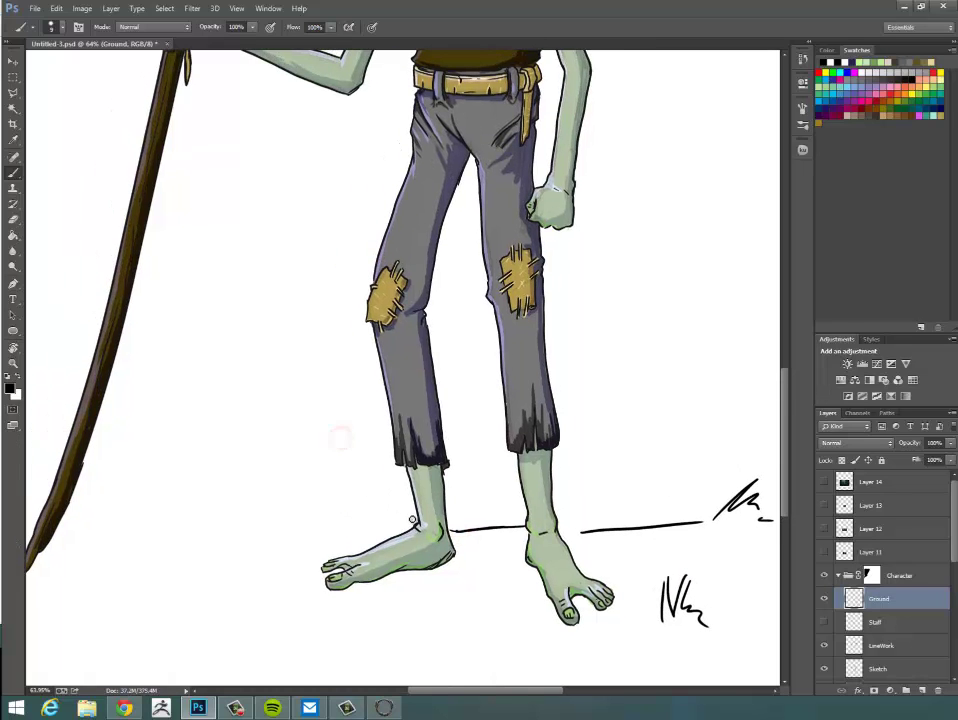
{"action": "mouse_move", "coordinate": [418, 521]}
{"action": "left_mouse_down"}
{"action": "mouse_move", "coordinate": [288, 513]}
{"action": "mouse_move", "coordinate": [334, 534]}
{"action": "mouse_move", "coordinate": [284, 484]}
{"action": "mouse_move", "coordinate": [288, 509]}
{"action": "mouse_move", "coordinate": [257, 494]}
{"action": "left_mouse_up"}
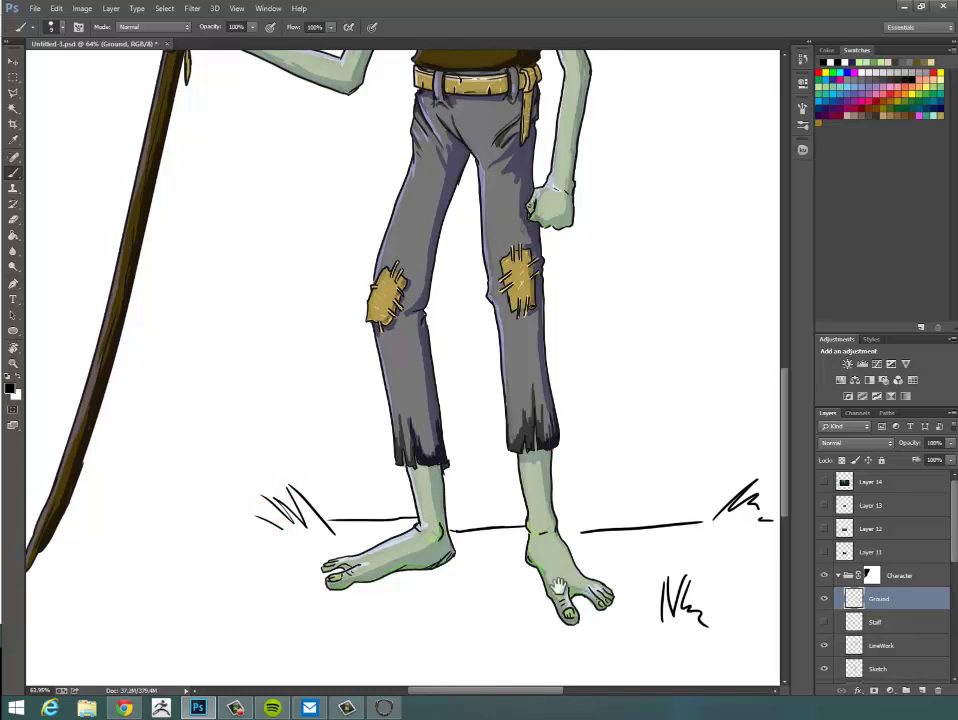
Sketch small stones on the ground in front of and beside the feet, with short ground lines under them and the front grass tuft.
{"action": "mouse_move", "coordinate": [559, 582]}
{"action": "left_mouse_down"}
{"action": "mouse_move", "coordinate": [550, 507]}
{"action": "mouse_move", "coordinate": [530, 529]}
{"action": "left_mouse_up"}
{"action": "mouse_move", "coordinate": [713, 516]}
{"action": "left_mouse_down"}
{"action": "mouse_move", "coordinate": [727, 514]}
{"action": "mouse_move", "coordinate": [725, 524]}
{"action": "left_mouse_up"}
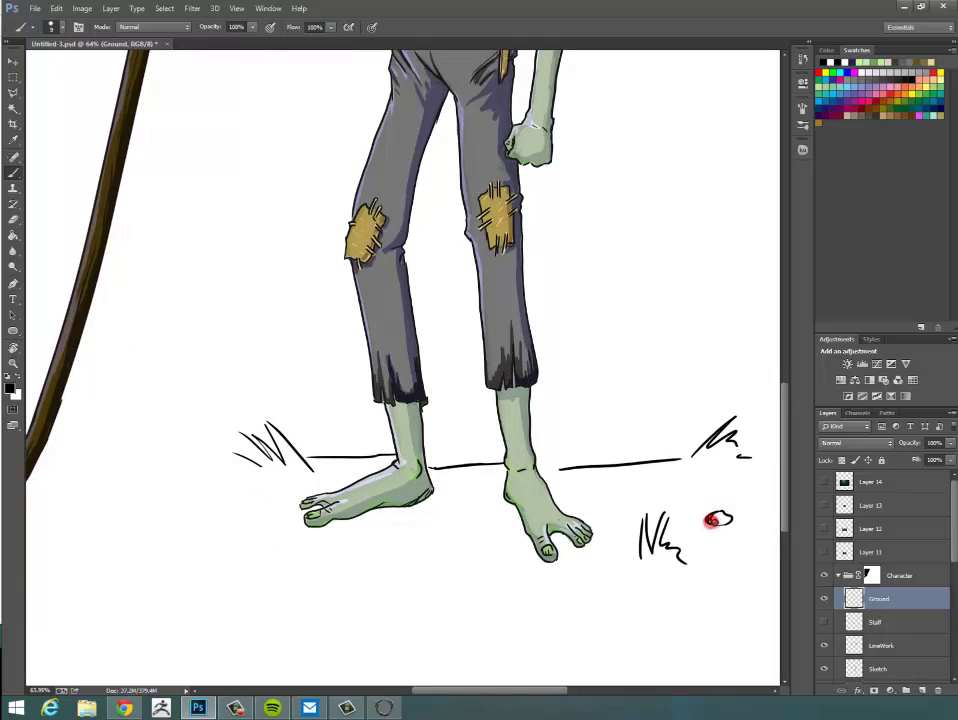
{"action": "left_click_drag", "start_coordinate": [712, 573], "coordinate": [652, 551]}
{"action": "left_click_drag", "start_coordinate": [714, 519], "coordinate": [707, 527]}
{"action": "key", "text": "ctrl+z"}
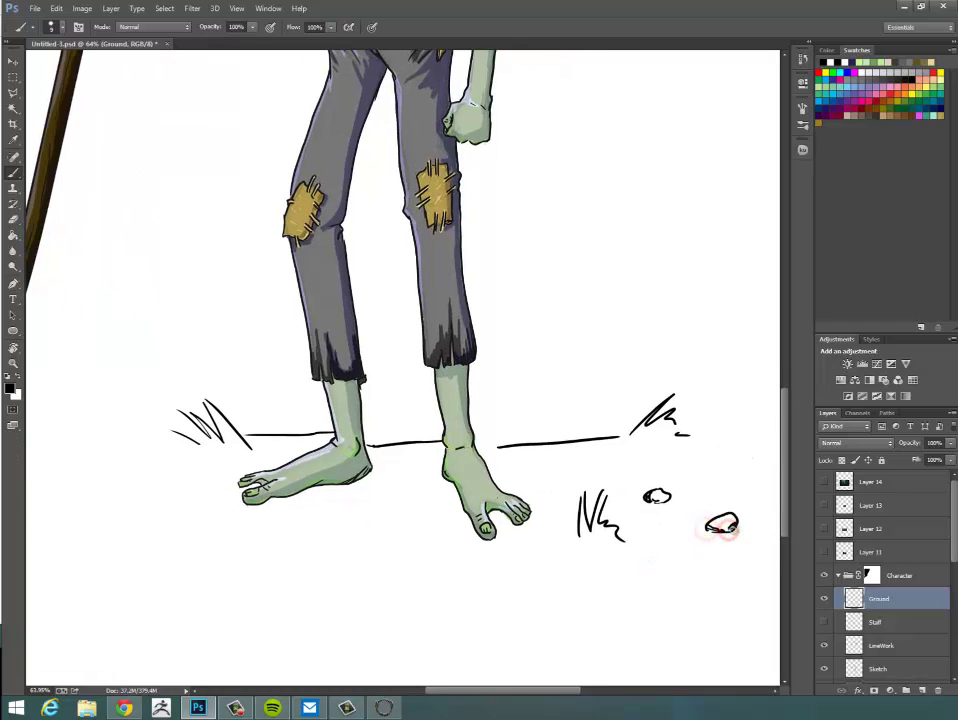
{"action": "left_click_drag", "start_coordinate": [648, 584], "coordinate": [693, 584]}
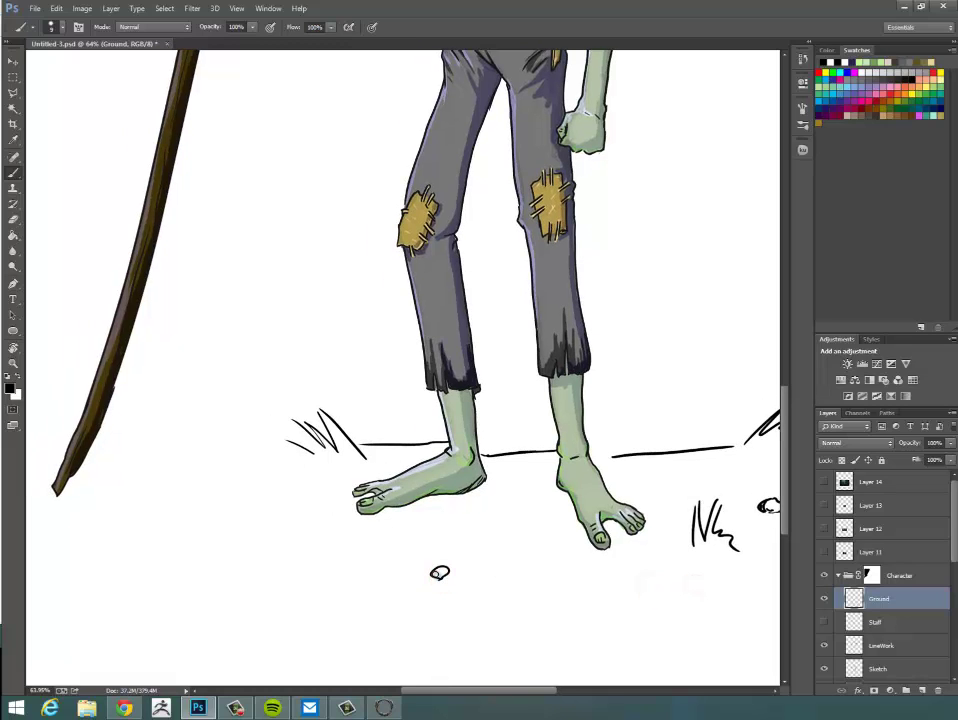
{"action": "left_click_drag", "start_coordinate": [346, 548], "coordinate": [284, 553]}
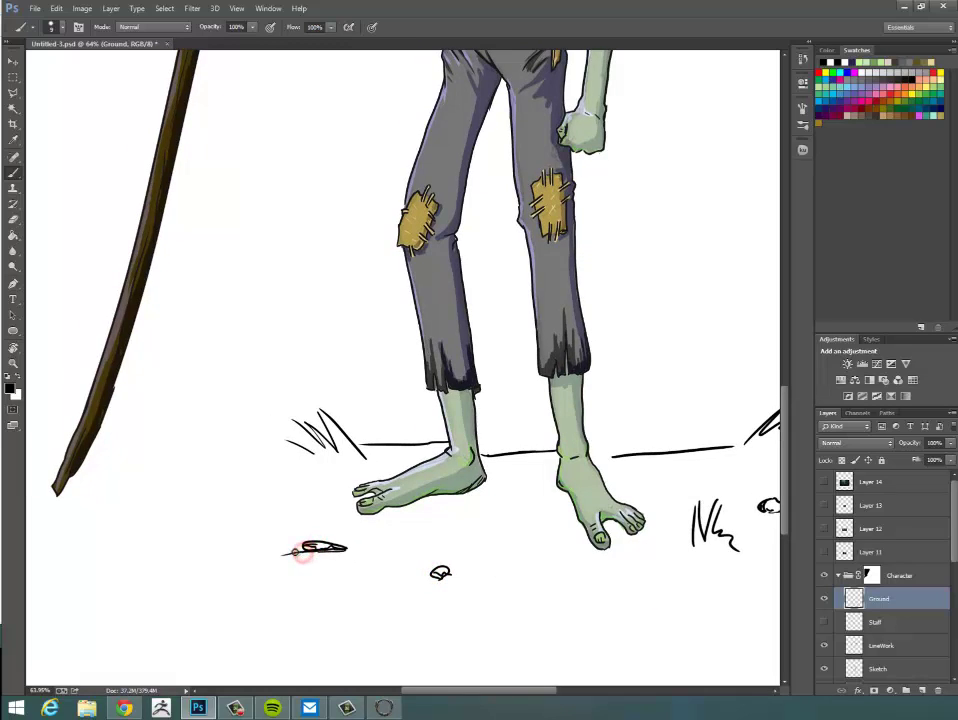
{"action": "left_click_drag", "start_coordinate": [476, 576], "coordinate": [420, 576]}
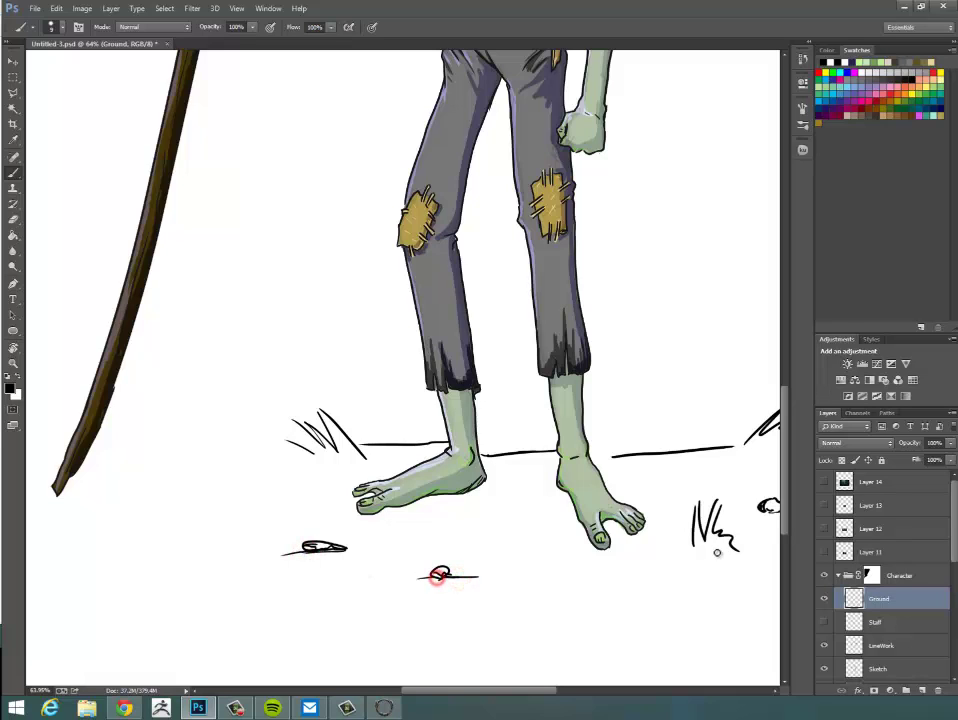
{"action": "mouse_move", "coordinate": [701, 550]}
{"action": "left_mouse_down"}
{"action": "mouse_move", "coordinate": [609, 558]}
{"action": "mouse_move", "coordinate": [657, 568]}
{"action": "mouse_move", "coordinate": [738, 563]}
{"action": "mouse_move", "coordinate": [503, 594]}
{"action": "left_mouse_up"}
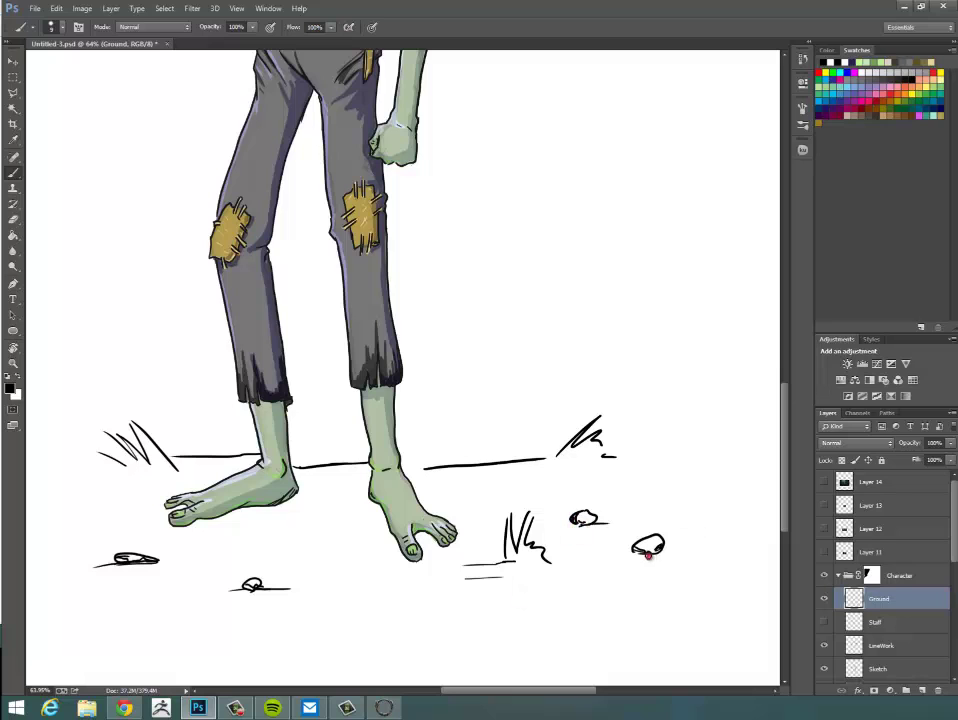
{"action": "left_click_drag", "start_coordinate": [462, 561], "coordinate": [609, 549]}
Extend the horizon toward the staff and add short ground lines at the staff tip, under the toes and around the feet.
{"action": "left_click_drag", "start_coordinate": [238, 455], "coordinate": [455, 460]}
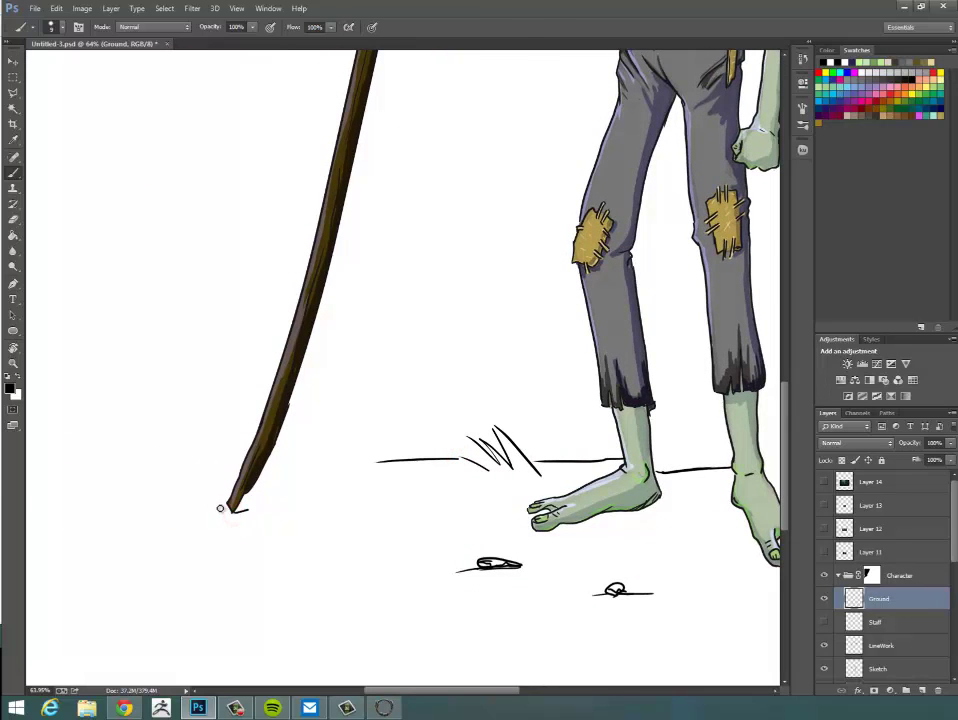
{"action": "left_click_drag", "start_coordinate": [228, 509], "coordinate": [335, 509]}
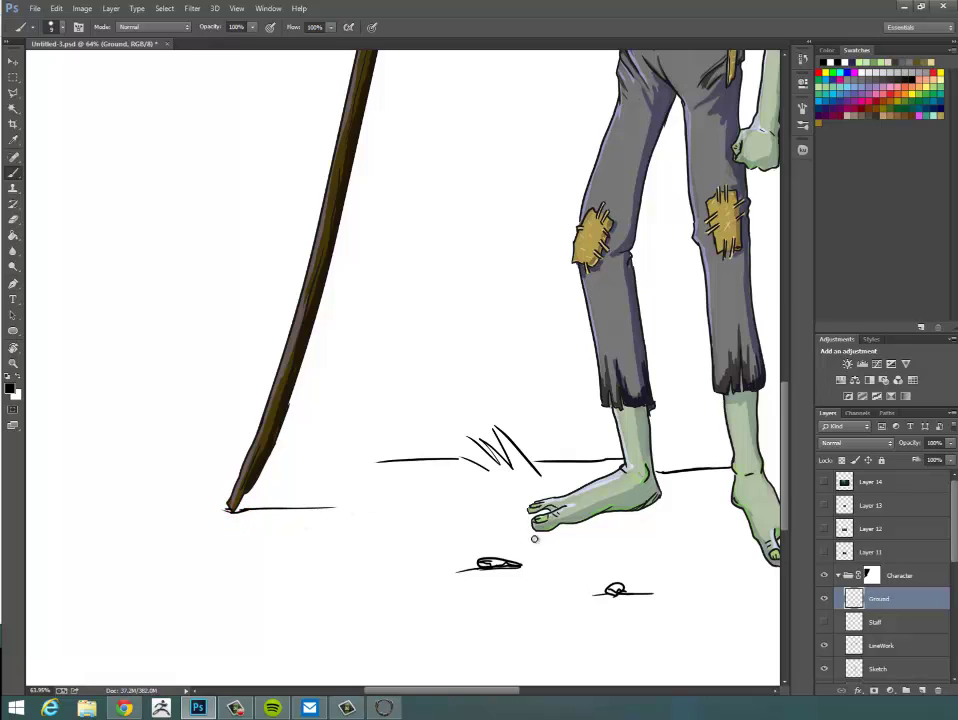
{"action": "left_click_drag", "start_coordinate": [536, 531], "coordinate": [521, 529]}
{"action": "left_click_drag", "start_coordinate": [692, 550], "coordinate": [571, 545]}
{"action": "left_click_drag", "start_coordinate": [567, 500], "coordinate": [601, 501]}
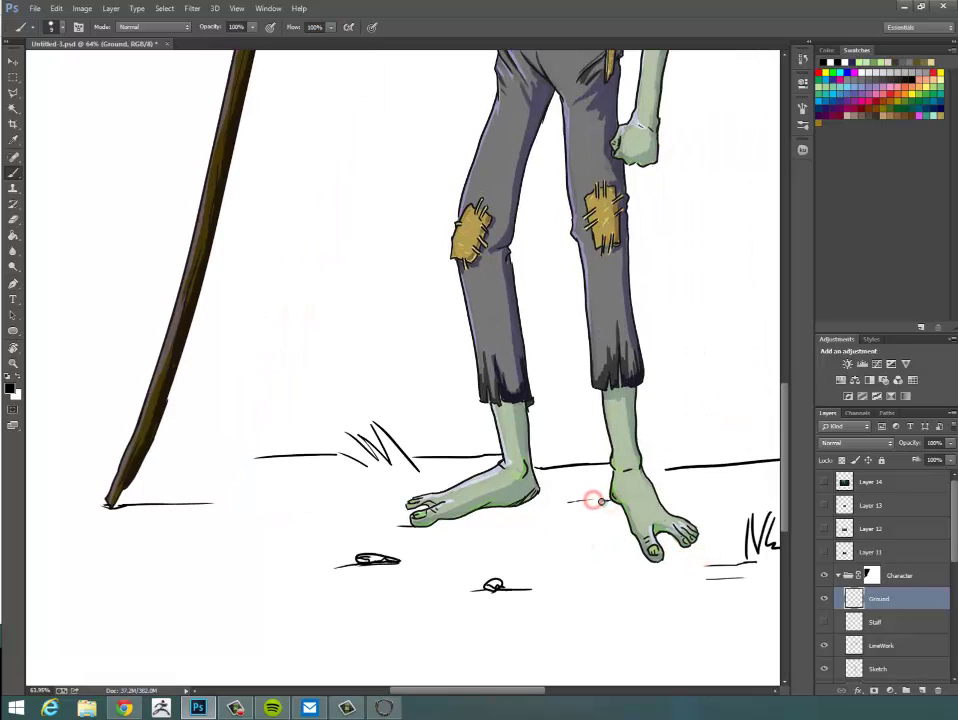
{"action": "mouse_move", "coordinate": [726, 493]}
{"action": "left_mouse_down"}
{"action": "mouse_move", "coordinate": [687, 493]}
{"action": "mouse_move", "coordinate": [760, 494]}
{"action": "left_mouse_up"}
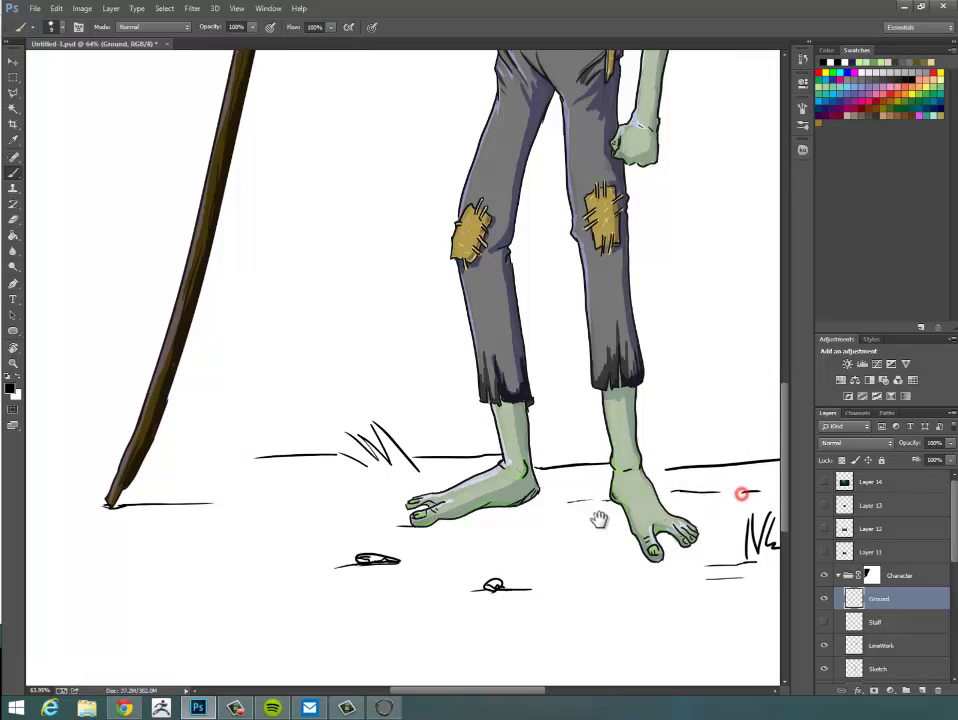
{"action": "mouse_move", "coordinate": [590, 500]}
{"action": "left_mouse_down"}
{"action": "mouse_move", "coordinate": [562, 481]}
{"action": "mouse_move", "coordinate": [490, 585]}
{"action": "left_mouse_up"}
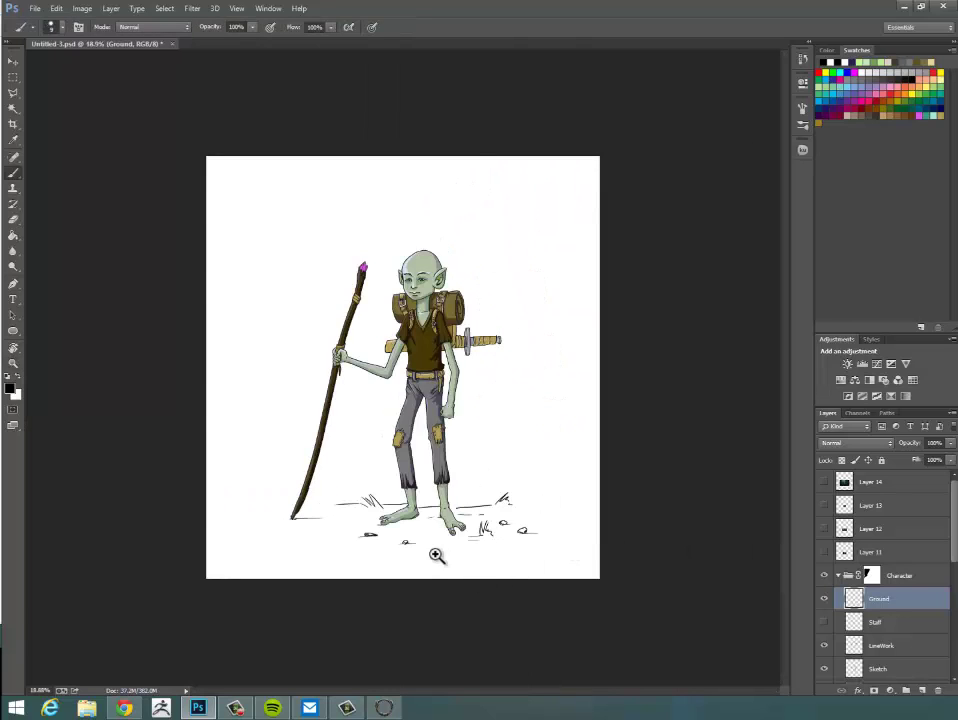
Replace the horizon line between the feet with an uneven, bumpy one and continue the horizon on both sides of the staff.
{"action": "mouse_move", "coordinate": [436, 556]}
{"action": "left_mouse_down"}
{"action": "mouse_move", "coordinate": [470, 552]}
{"action": "mouse_move", "coordinate": [438, 552]}
{"action": "mouse_move", "coordinate": [432, 410]}
{"action": "left_mouse_up"}
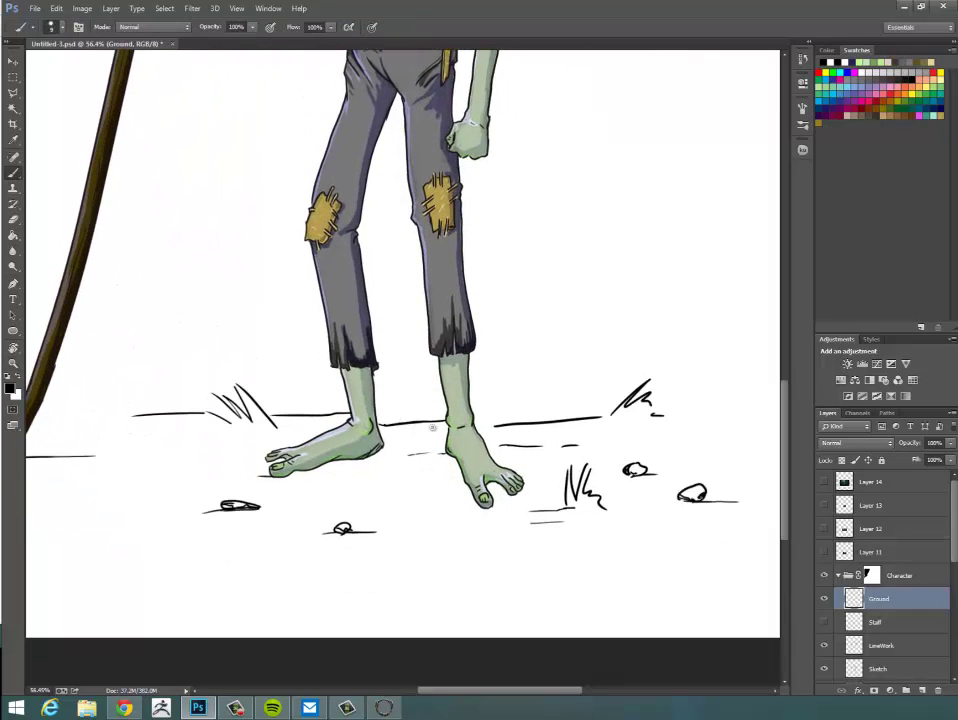
{"action": "key", "text": "e"}
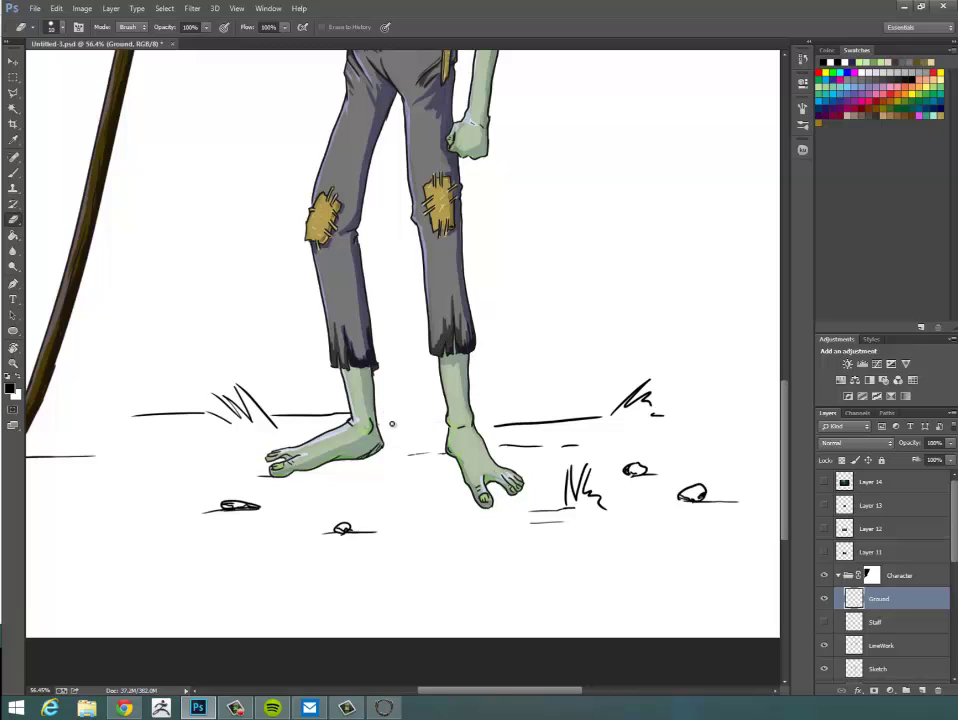
{"action": "key", "text": "b"}
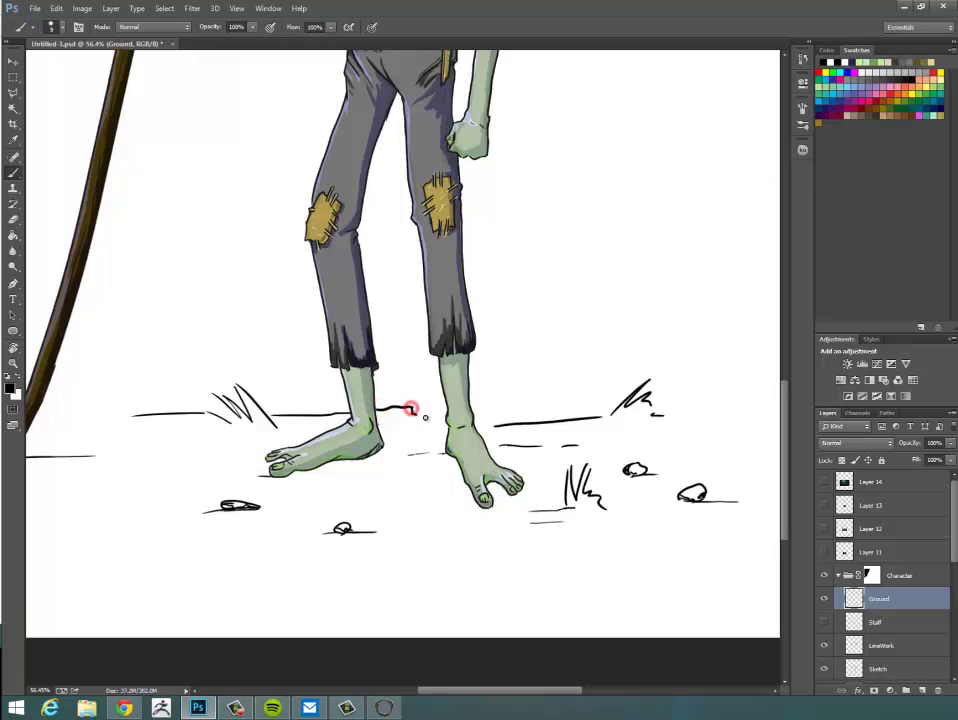
{"action": "left_click_drag", "start_coordinate": [410, 409], "coordinate": [428, 414]}
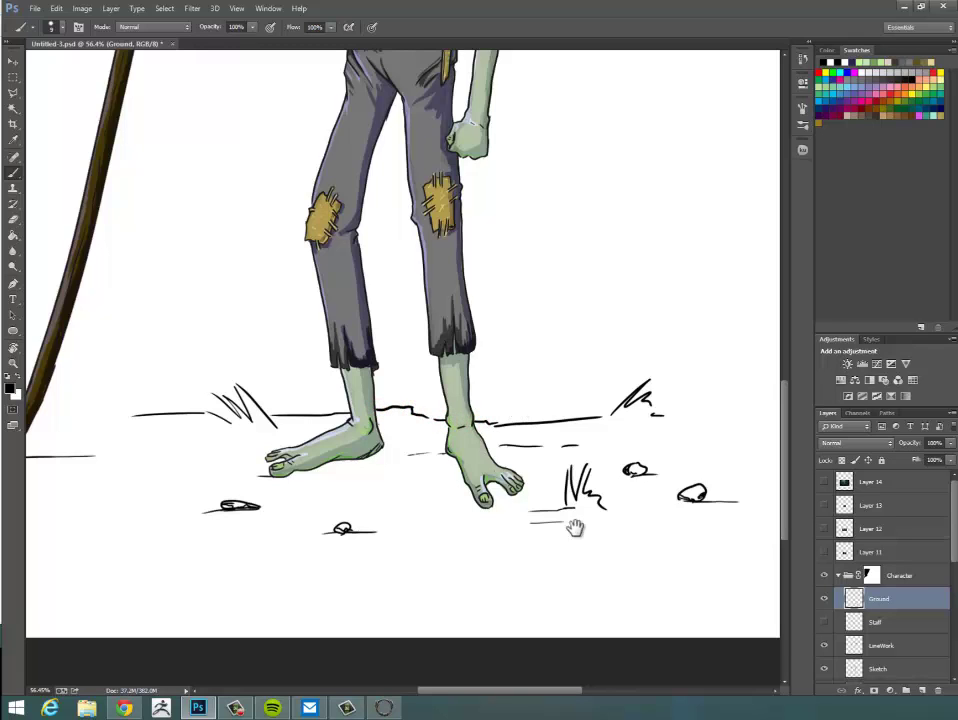
{"action": "left_click_drag", "start_coordinate": [573, 528], "coordinate": [642, 510]}
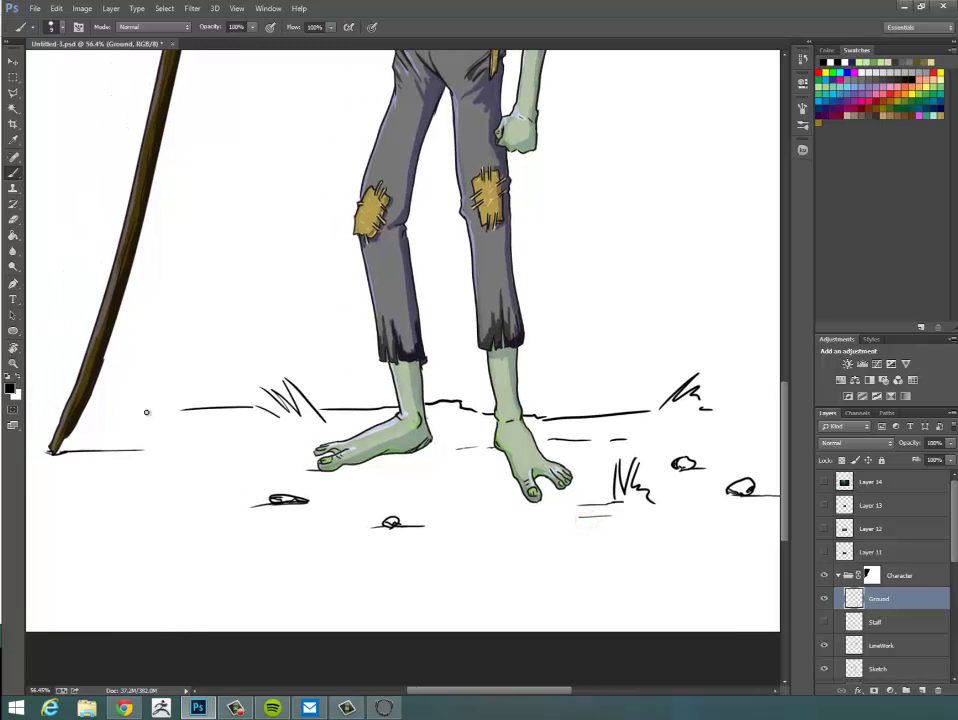
{"action": "left_click_drag", "start_coordinate": [150, 412], "coordinate": [100, 413]}
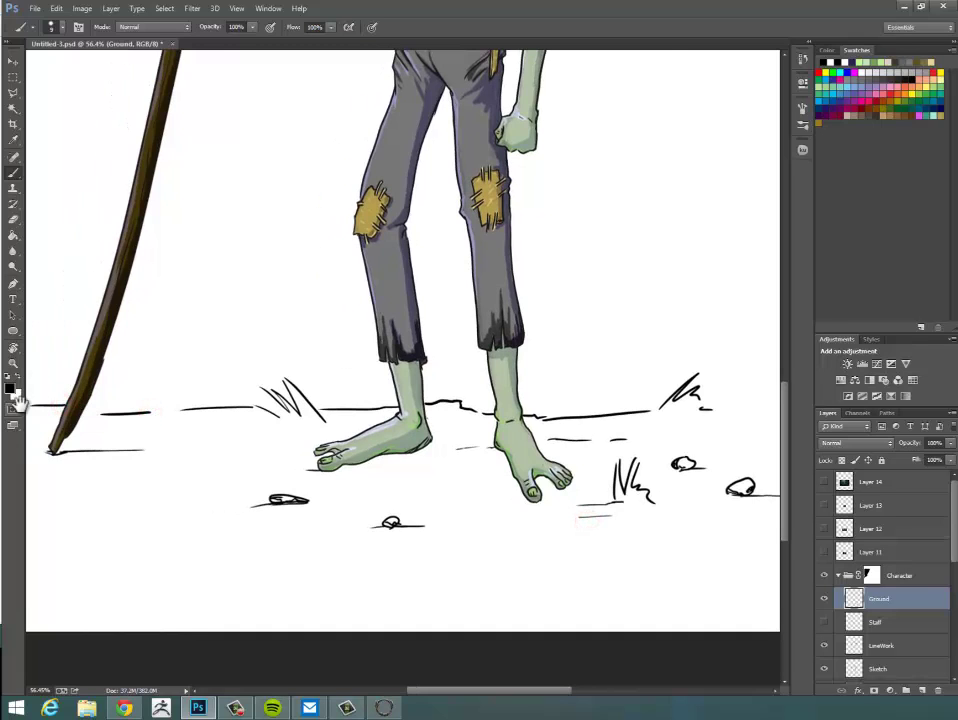
Extend the horizon line with a short stroke beyond the grass tuft on the sword side of the character.
{"action": "mouse_move", "coordinate": [449, 534]}
{"action": "left_mouse_down"}
{"action": "mouse_move", "coordinate": [507, 538]}
{"action": "mouse_move", "coordinate": [605, 590]}
{"action": "mouse_move", "coordinate": [569, 567]}
{"action": "mouse_move", "coordinate": [590, 573]}
{"action": "left_mouse_up"}
{"action": "key", "text": "z"}
{"action": "key", "text": "b"}
{"action": "left_click_drag", "start_coordinate": [776, 499], "coordinate": [633, 513]}
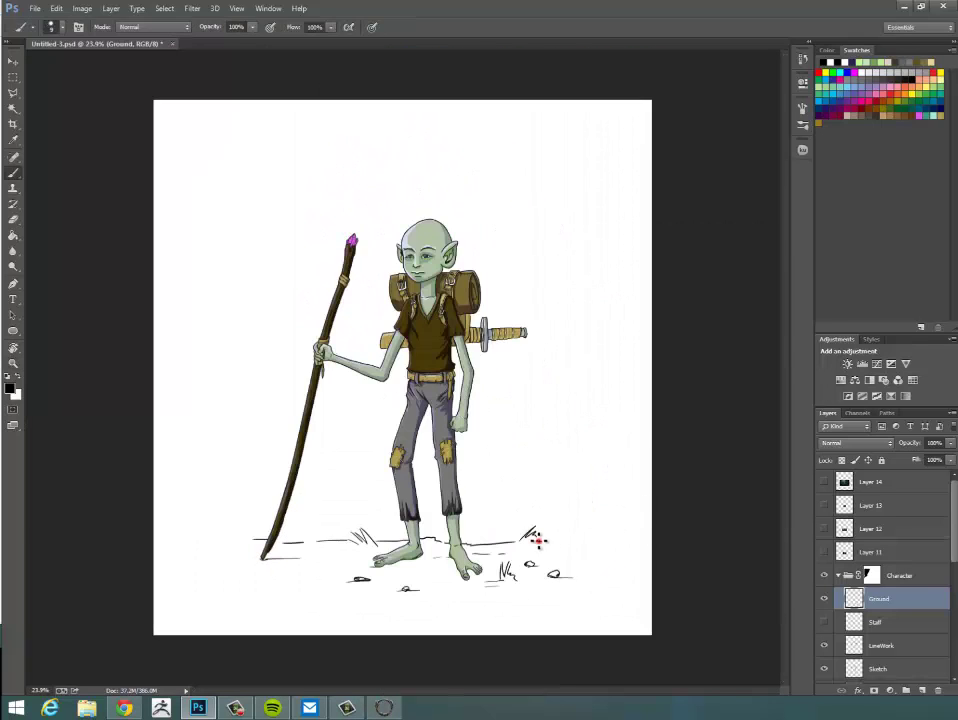
{"action": "left_click_drag", "start_coordinate": [537, 541], "coordinate": [614, 541]}
{"action": "key", "text": "z"}
{"action": "left_click", "coordinate": [530, 507]}
{"action": "key", "text": "b"}
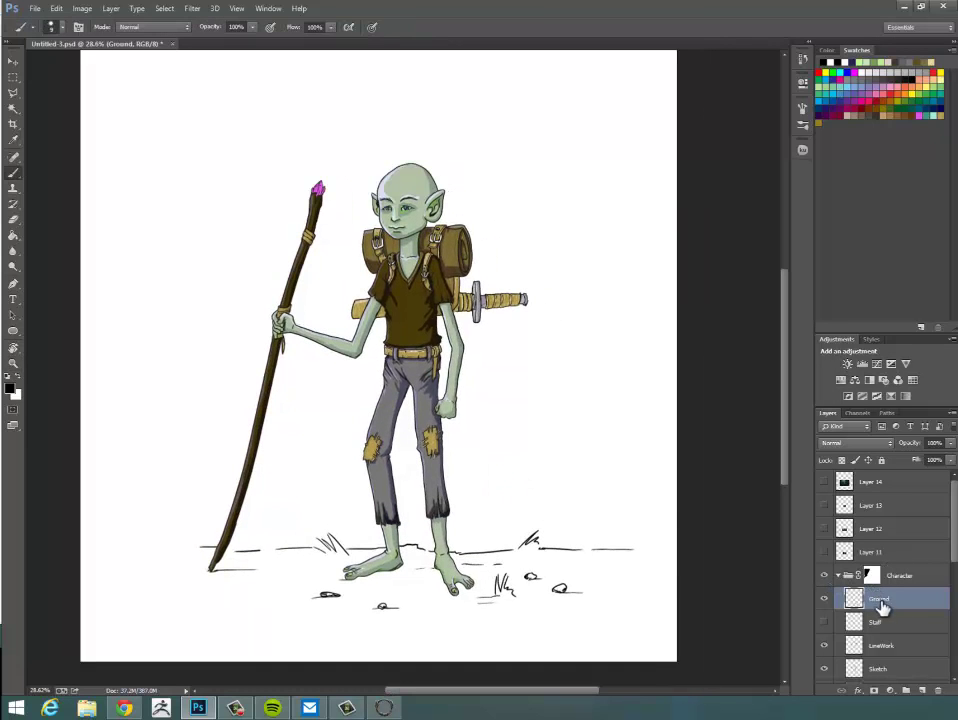
Collapse the Character group and preview the reference images on Layer 11 and Layer 12.
{"action": "left_click", "coordinate": [838, 575]}
{"action": "left_click", "coordinate": [890, 553]}
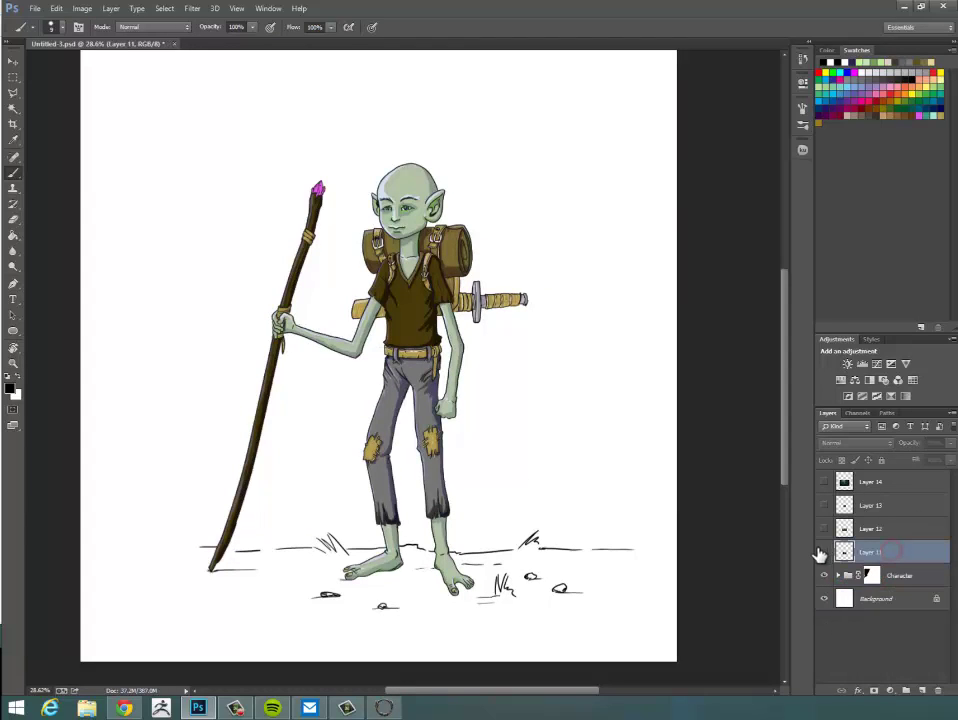
{"action": "left_click", "coordinate": [823, 552]}
{"action": "left_click", "coordinate": [823, 552]}
{"action": "left_click", "coordinate": [823, 552]}
{"action": "left_click", "coordinate": [823, 528]}
{"action": "left_click", "coordinate": [823, 528]}
Show and hide the forest reference images on Layer 14 and Layer 13 to compare them as background options.
{"action": "left_click", "coordinate": [880, 481]}
{"action": "left_click", "coordinate": [824, 482]}
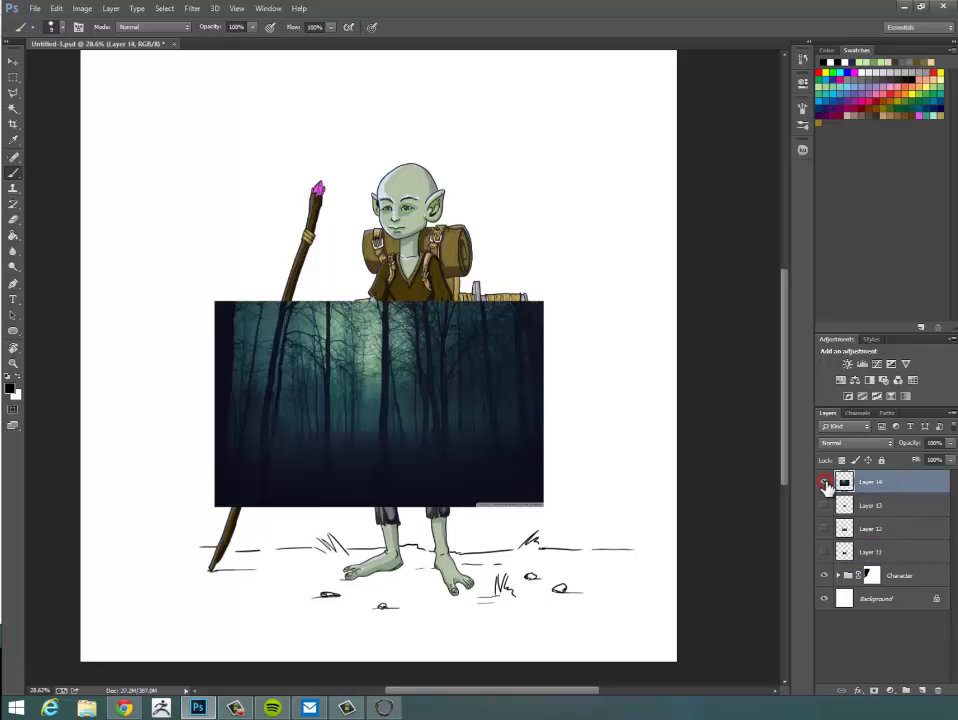
{"action": "left_click", "coordinate": [824, 483]}
{"action": "left_click", "coordinate": [824, 483]}
{"action": "left_click", "coordinate": [824, 483]}
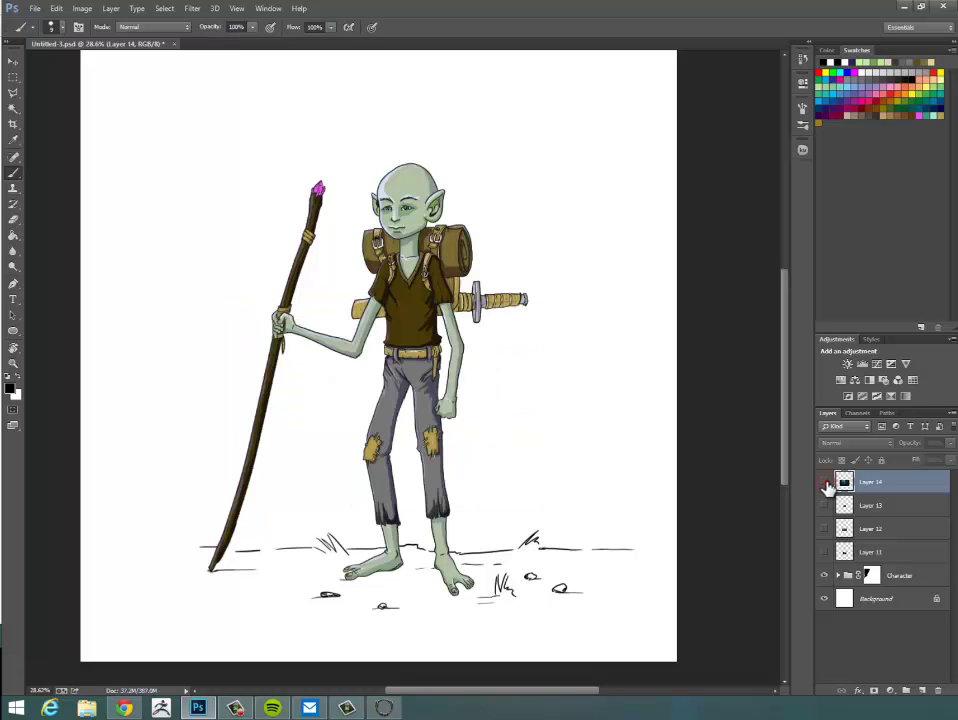
{"action": "left_click", "coordinate": [824, 483]}
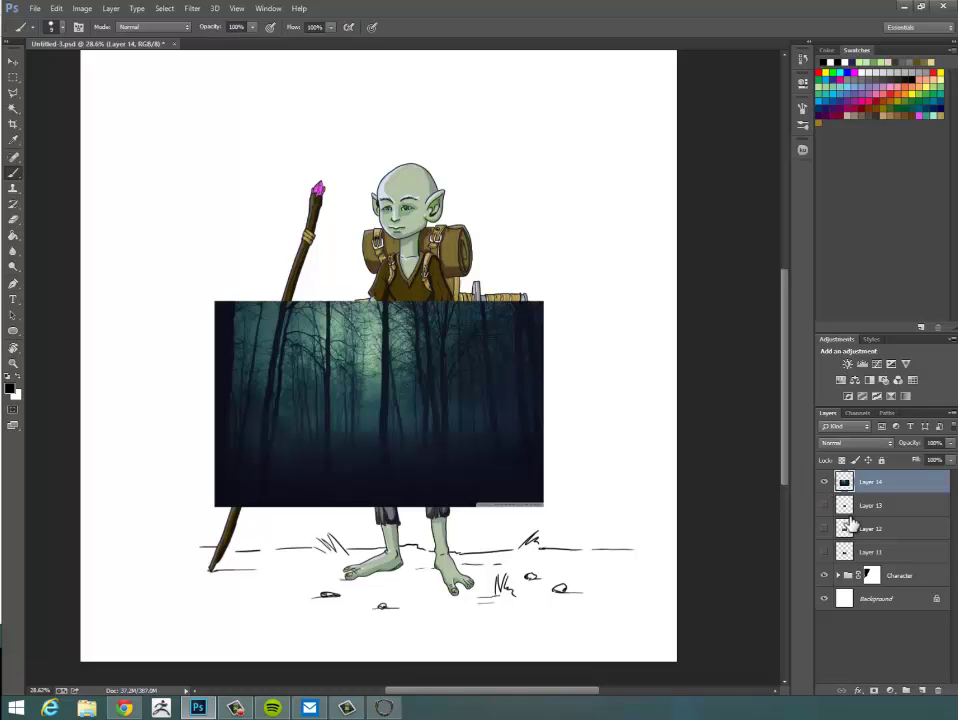
{"action": "left_click", "coordinate": [824, 483]}
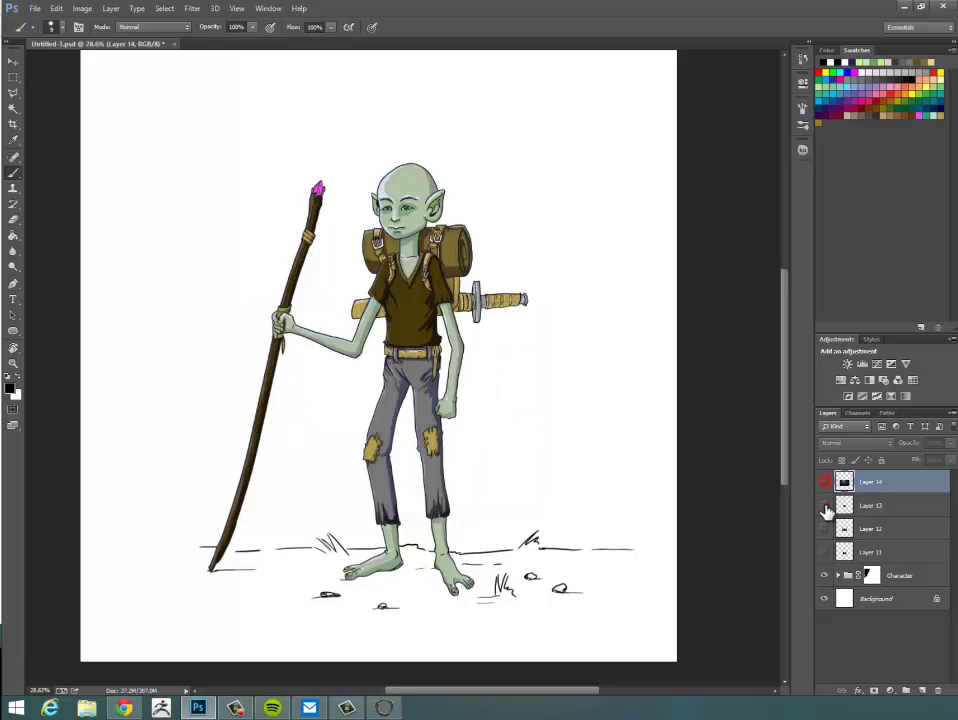
{"action": "left_click", "coordinate": [824, 506]}
{"action": "left_click", "coordinate": [824, 506]}
{"action": "left_click", "coordinate": [824, 506]}
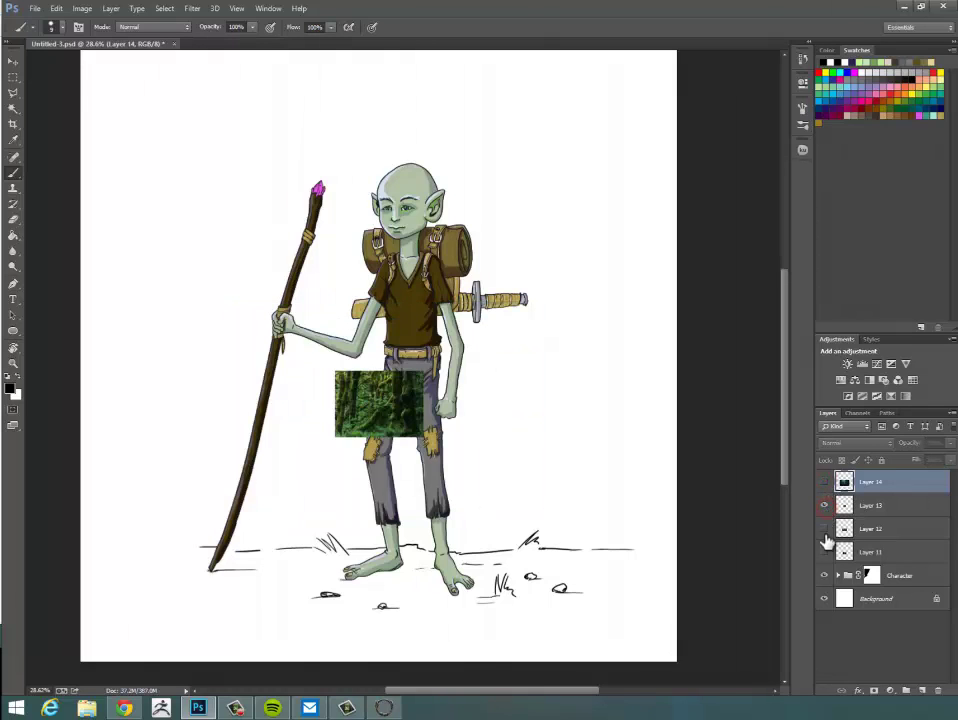
Briefly show and hide the reference image on Layer 12, and hide Layer 13.
{"action": "left_click", "coordinate": [826, 531]}
{"action": "left_click", "coordinate": [826, 531]}
{"action": "left_click", "coordinate": [825, 507]}
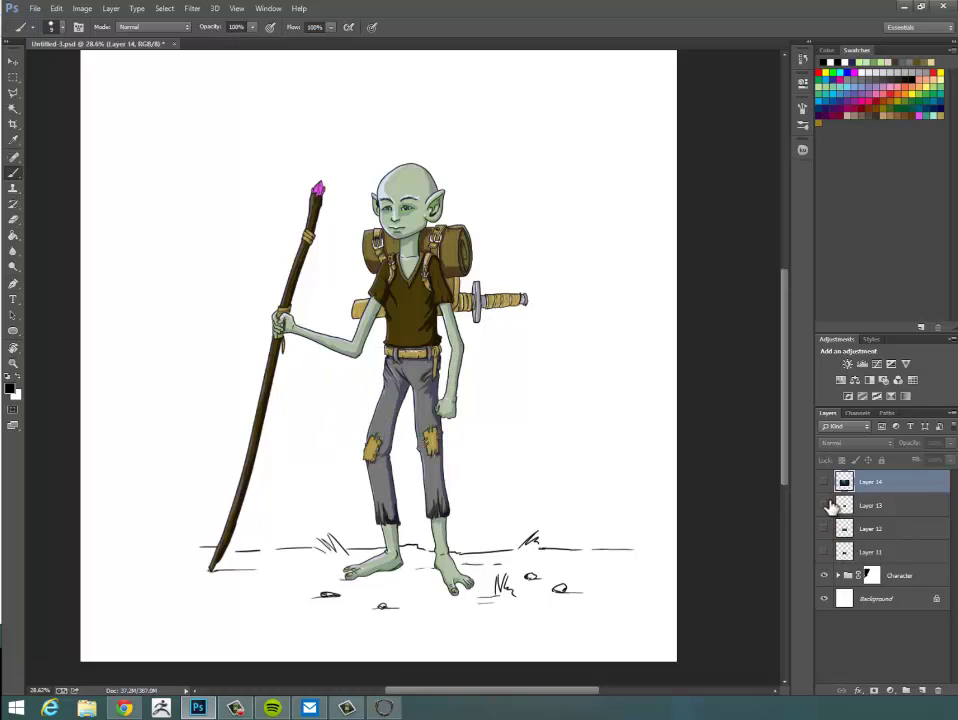
Move the four reference layers, Layer 11 through Layer 14, below the Character group in the layer order.
{"action": "key", "text": "z"}
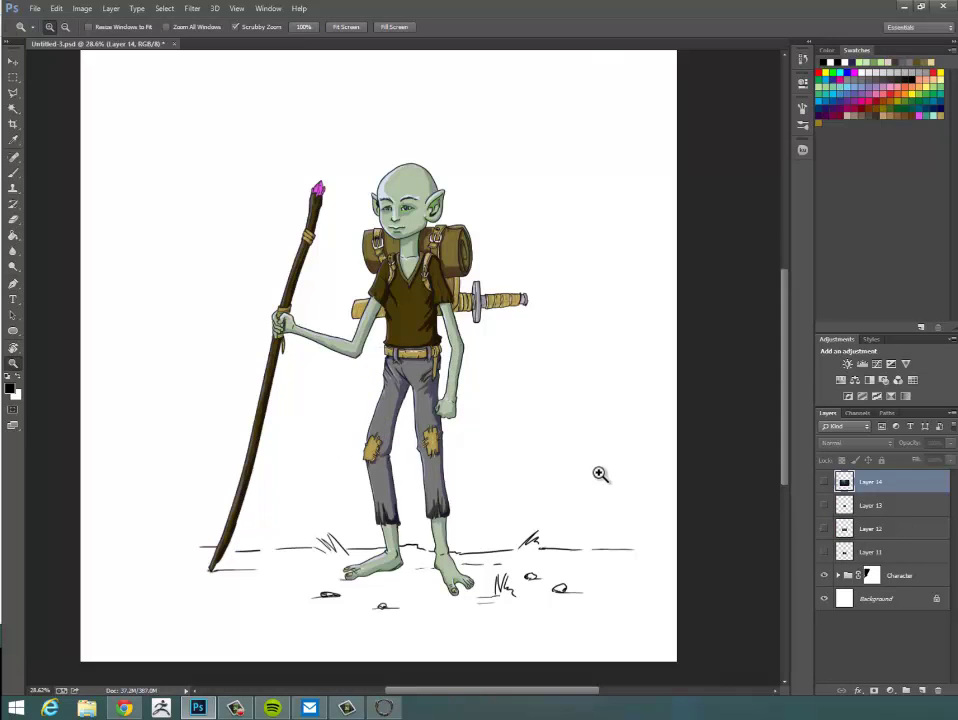
{"action": "left_click", "coordinate": [590, 466], "text": "alt"}
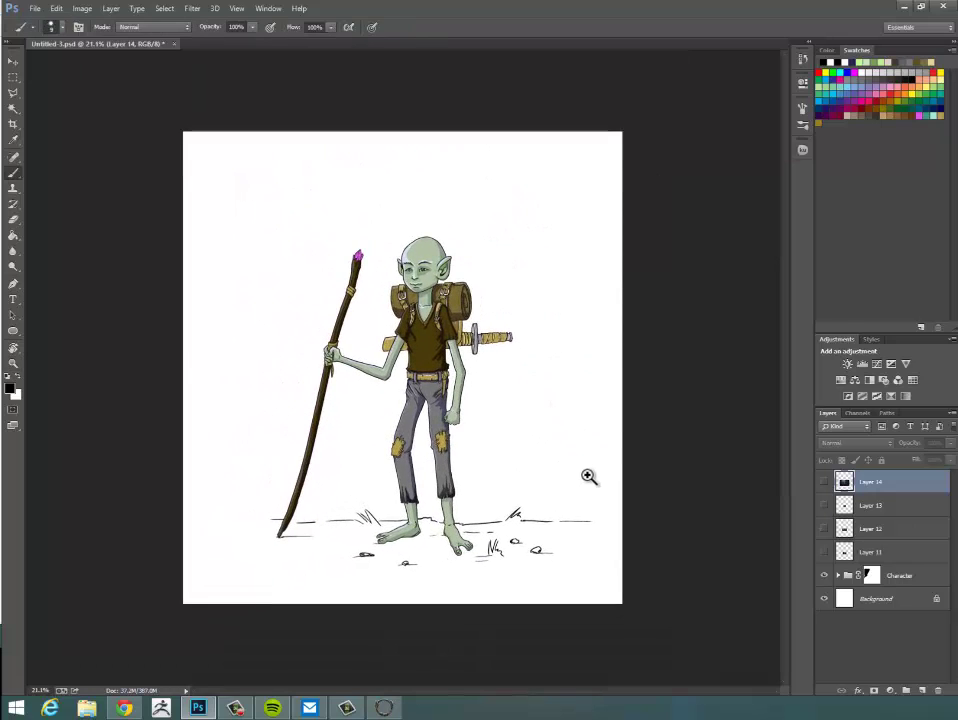
{"action": "left_click_drag", "start_coordinate": [588, 469], "coordinate": [584, 471]}
{"action": "left_click", "coordinate": [584, 471], "text": "alt"}
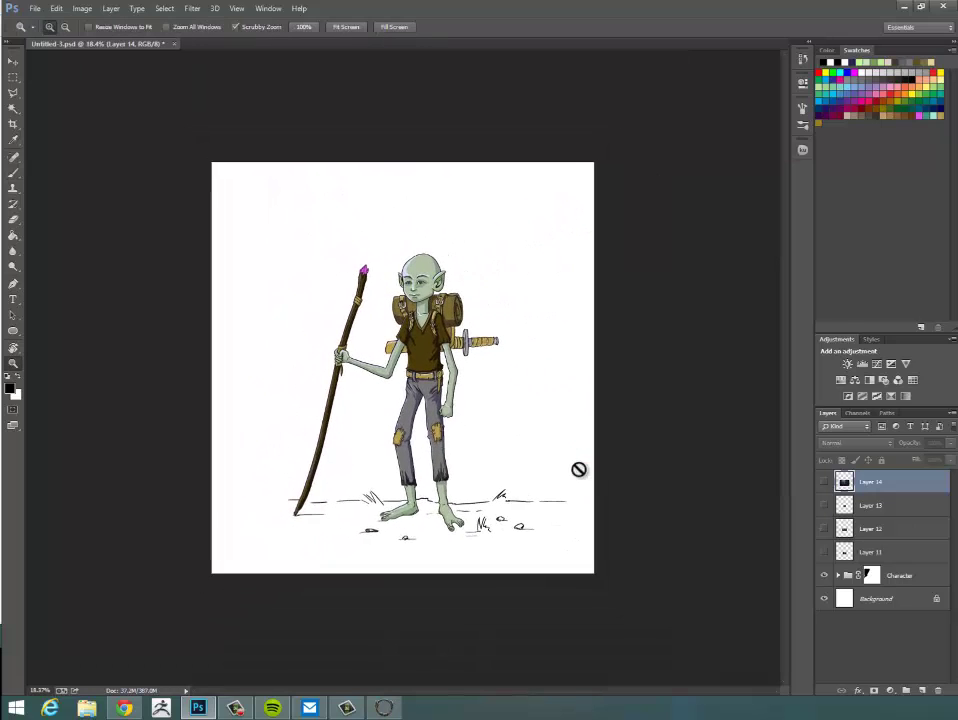
{"action": "key", "text": "b"}
{"action": "left_click", "coordinate": [880, 552]}
{"action": "left_click", "coordinate": [893, 482]}
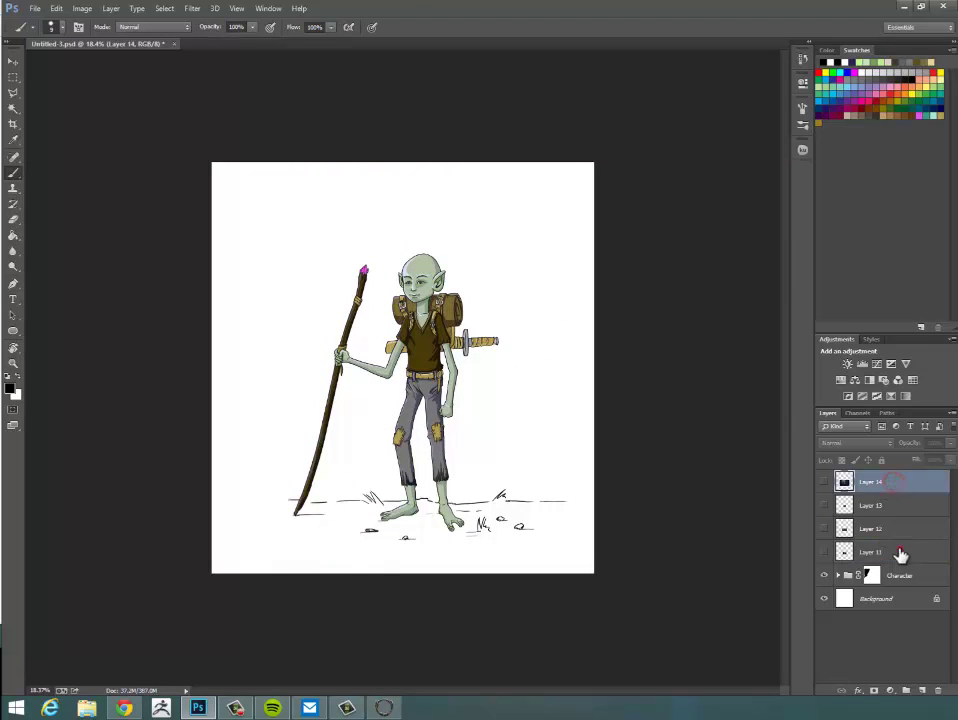
{"action": "left_click", "coordinate": [899, 548], "text": "shift"}
{"action": "left_click_drag", "start_coordinate": [887, 481], "coordinate": [890, 586]}
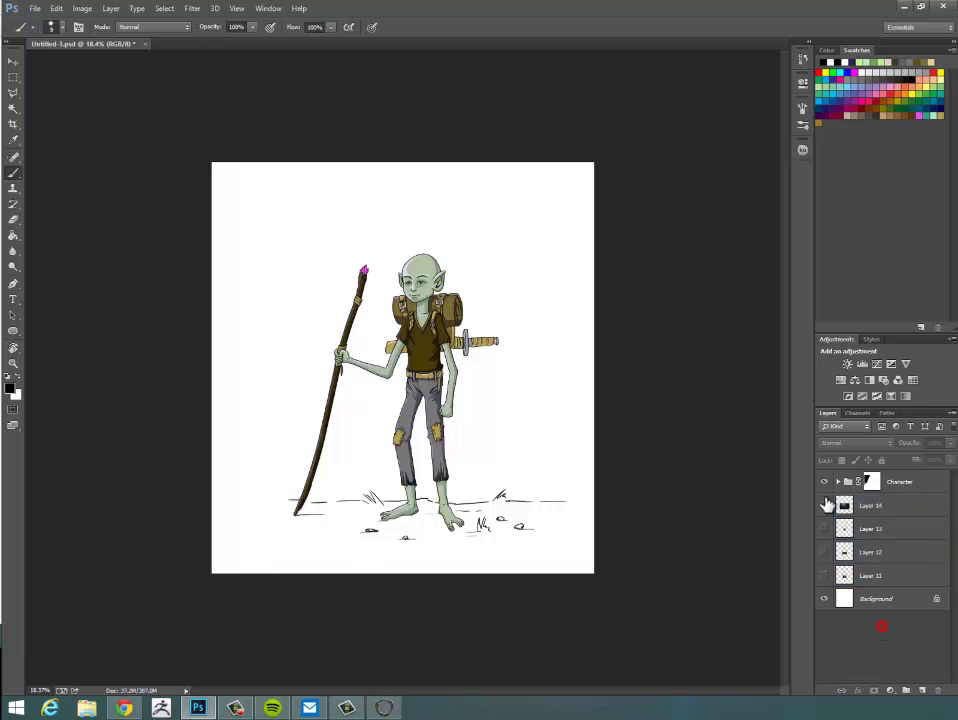
Show Layer 14, scale its dark forest image to about 374% to fill the canvas, and reposition it behind the character.
{"action": "left_click", "coordinate": [824, 505]}
{"action": "left_click", "coordinate": [851, 505]}
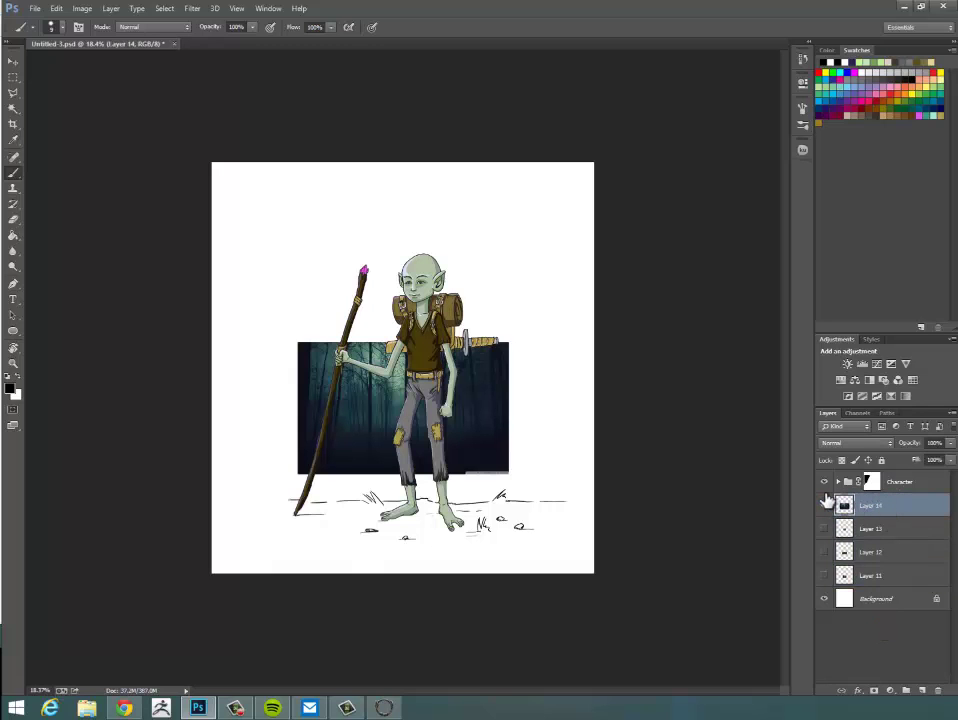
{"action": "key", "text": "ctrl+t"}
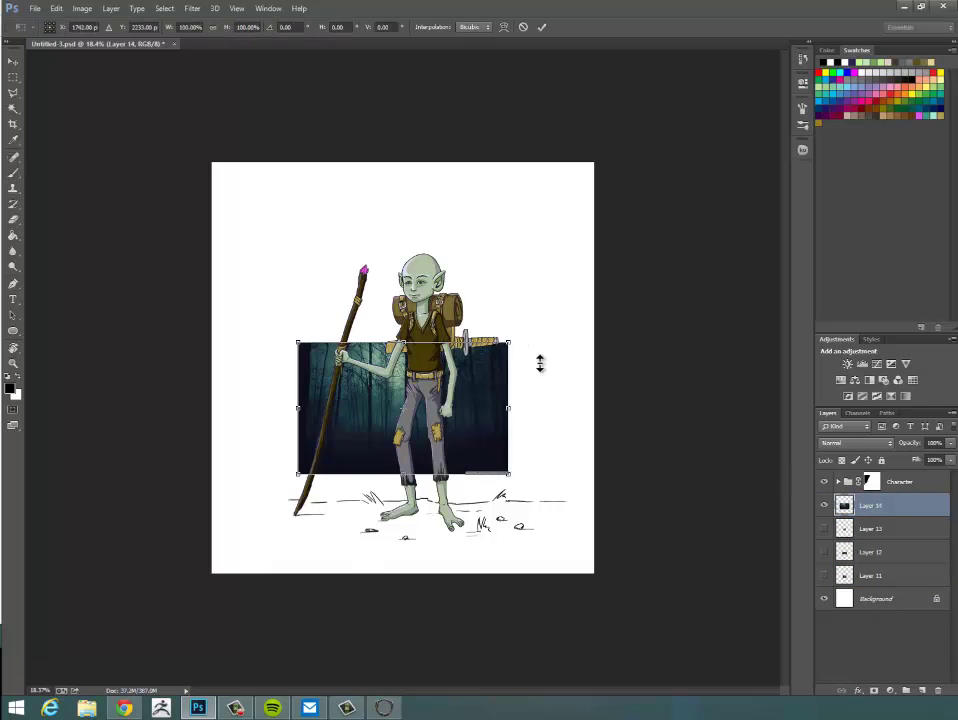
{"action": "left_click_drag", "start_coordinate": [508, 341], "coordinate": [650, 140]}
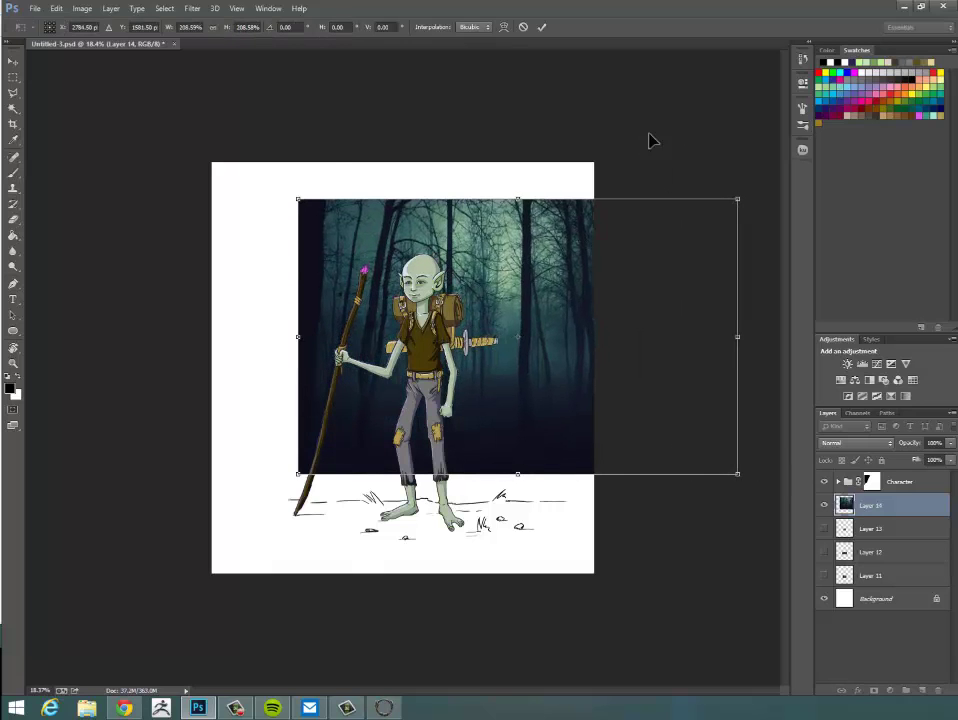
{"action": "left_click_drag", "start_coordinate": [296, 196], "coordinate": [146, 103]}
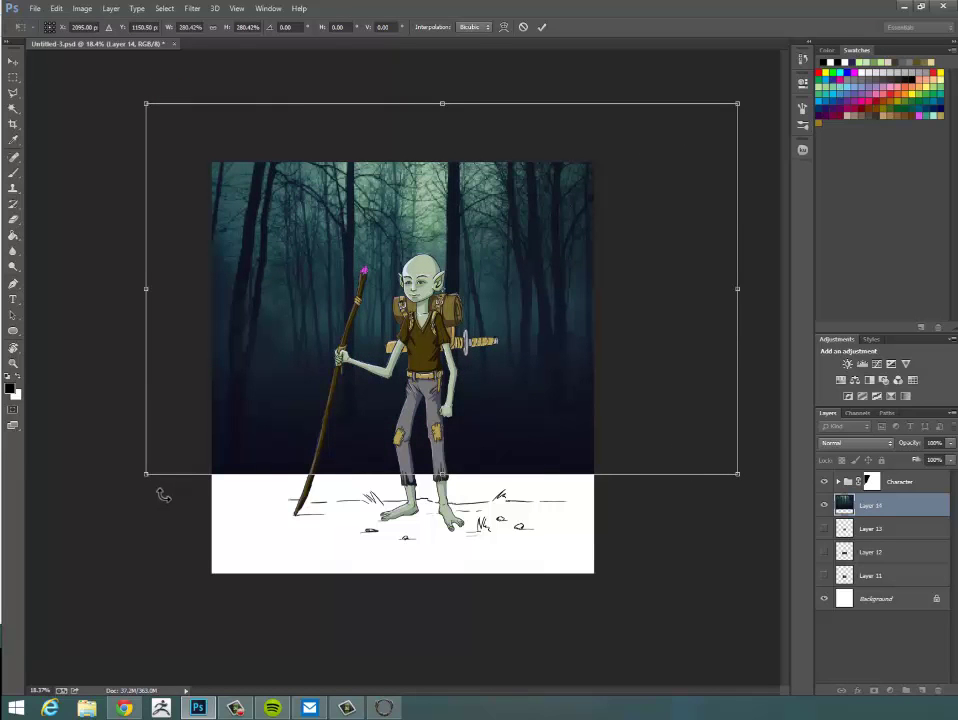
{"action": "left_click_drag", "start_coordinate": [145, 471], "coordinate": [17, 690]}
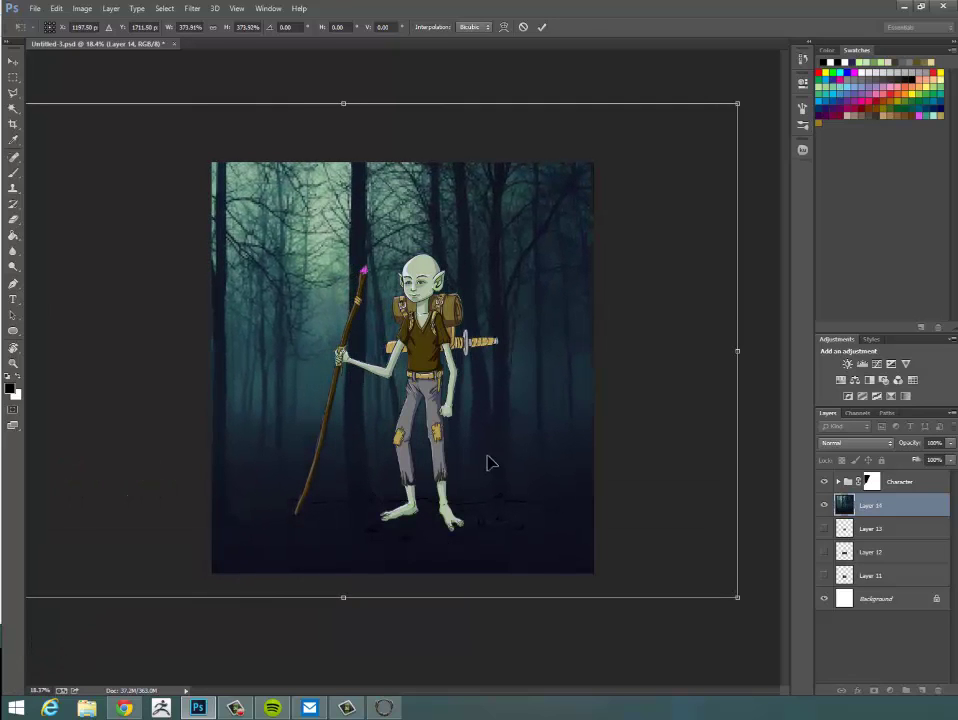
{"action": "left_click_drag", "start_coordinate": [484, 458], "coordinate": [340, 505]}
{"action": "left_click_drag", "start_coordinate": [519, 478], "coordinate": [520, 465]}
{"action": "key", "text": "b"}
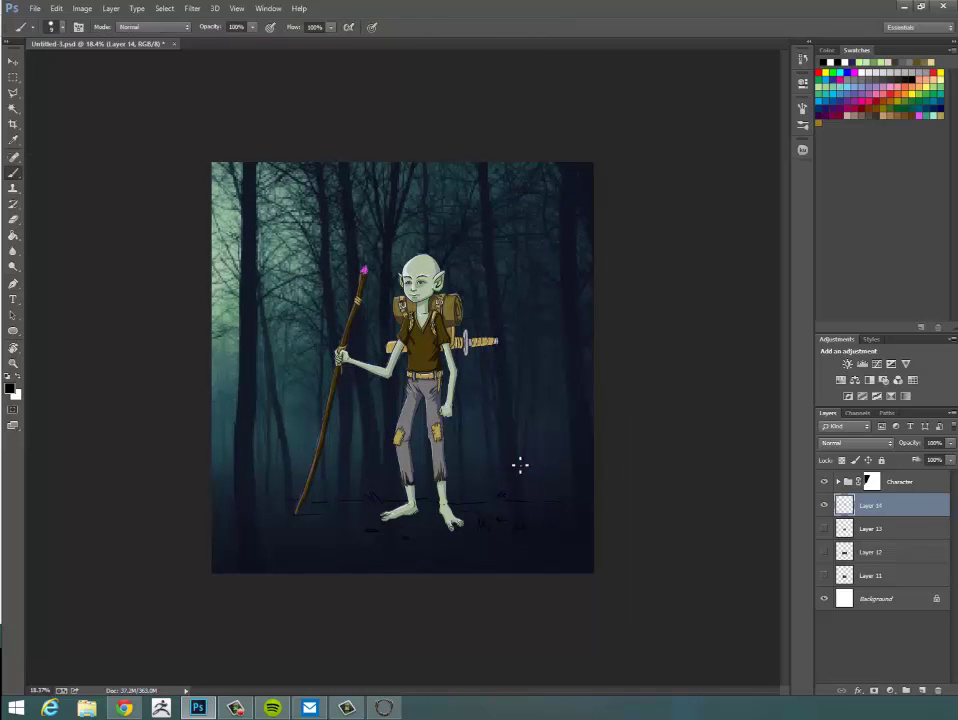
Hide Layer 14, show Layer 13, scale its mossy forest image to about 1054% and position it to cover the canvas.
{"action": "left_click", "coordinate": [824, 505]}
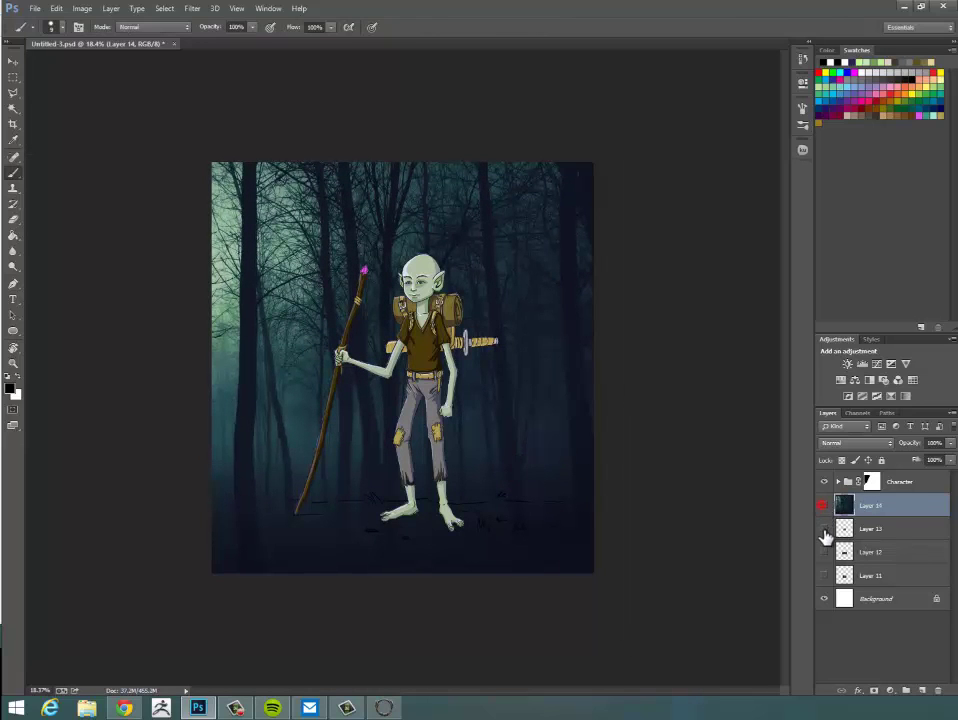
{"action": "left_click", "coordinate": [824, 528]}
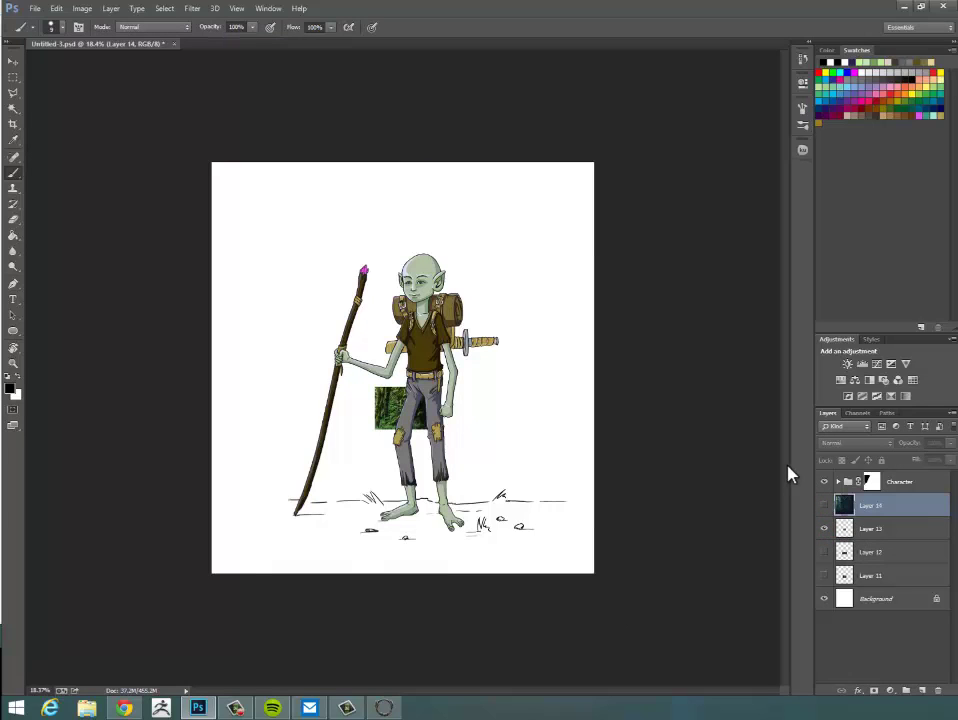
{"action": "left_click", "coordinate": [874, 532]}
{"action": "key", "text": "ctrl+t"}
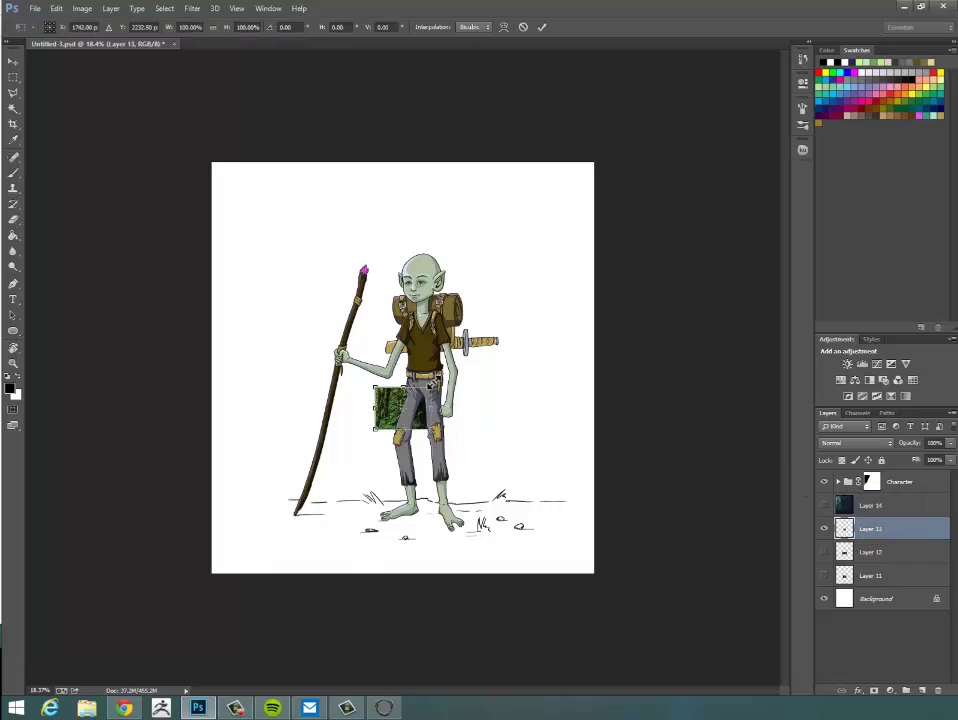
{"action": "left_click_drag", "start_coordinate": [431, 384], "coordinate": [626, 162]}
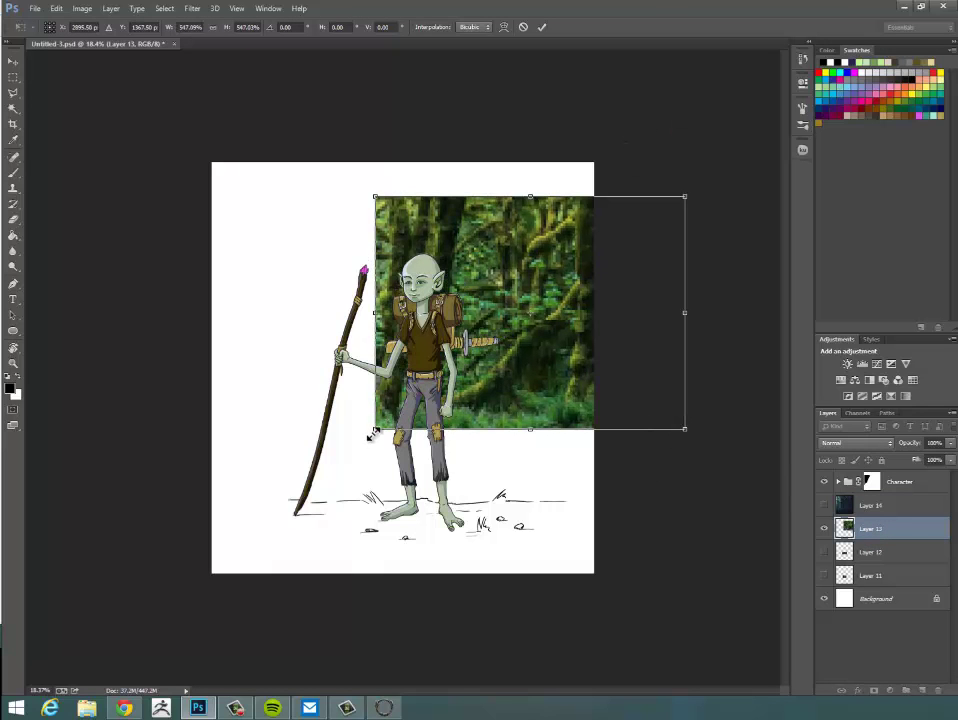
{"action": "left_click_drag", "start_coordinate": [373, 433], "coordinate": [158, 592]}
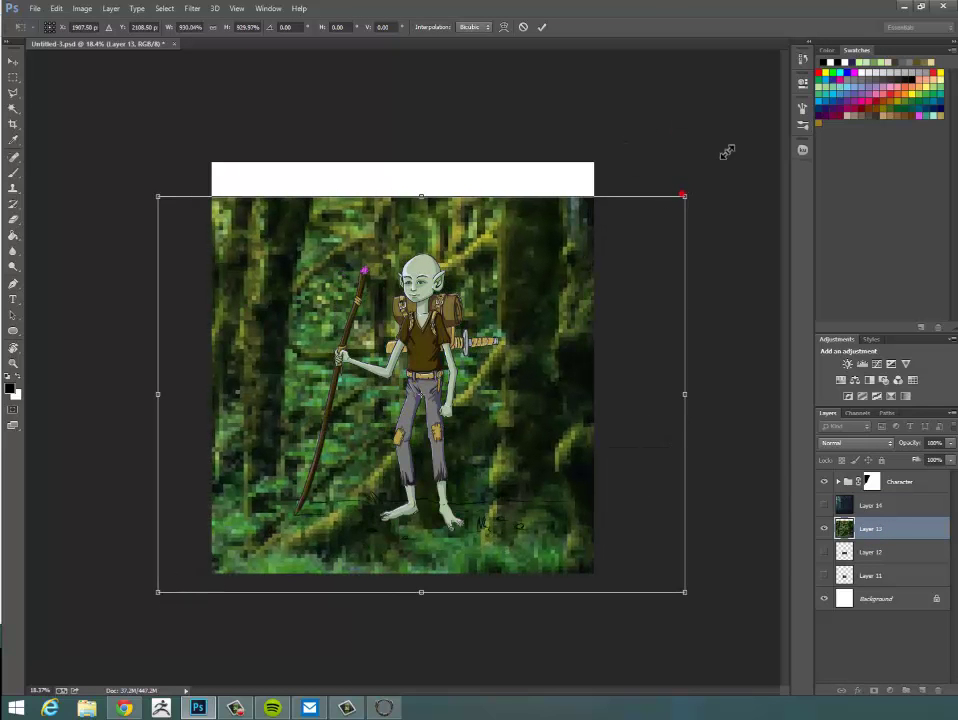
{"action": "left_click_drag", "start_coordinate": [683, 195], "coordinate": [755, 141]}
{"action": "left_click_drag", "start_coordinate": [503, 325], "coordinate": [500, 307]}
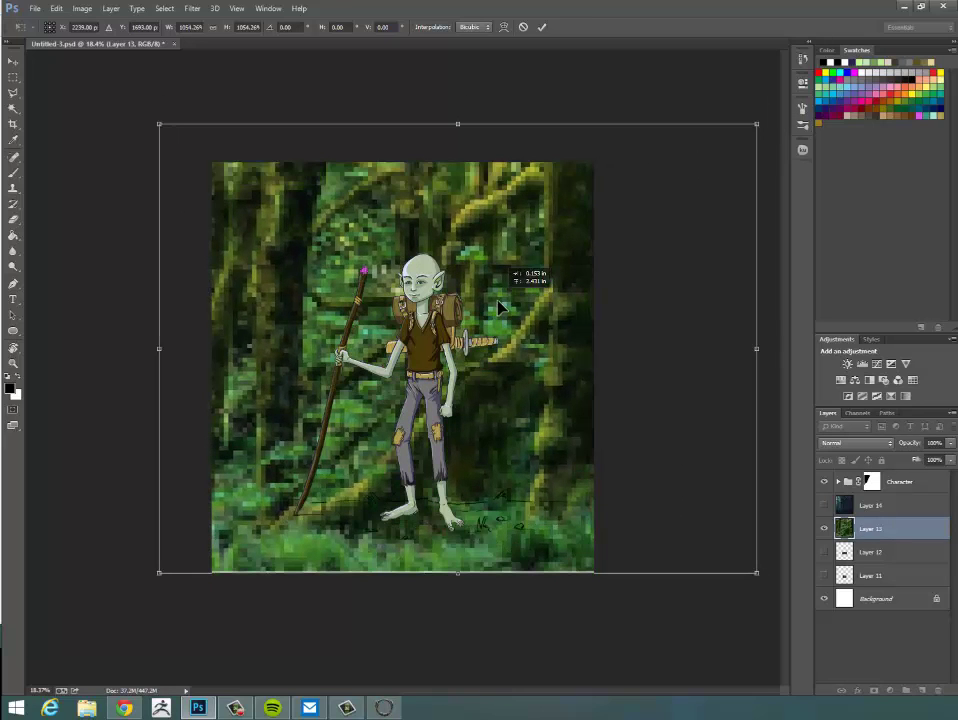
{"action": "double_click", "coordinate": [498, 293]}
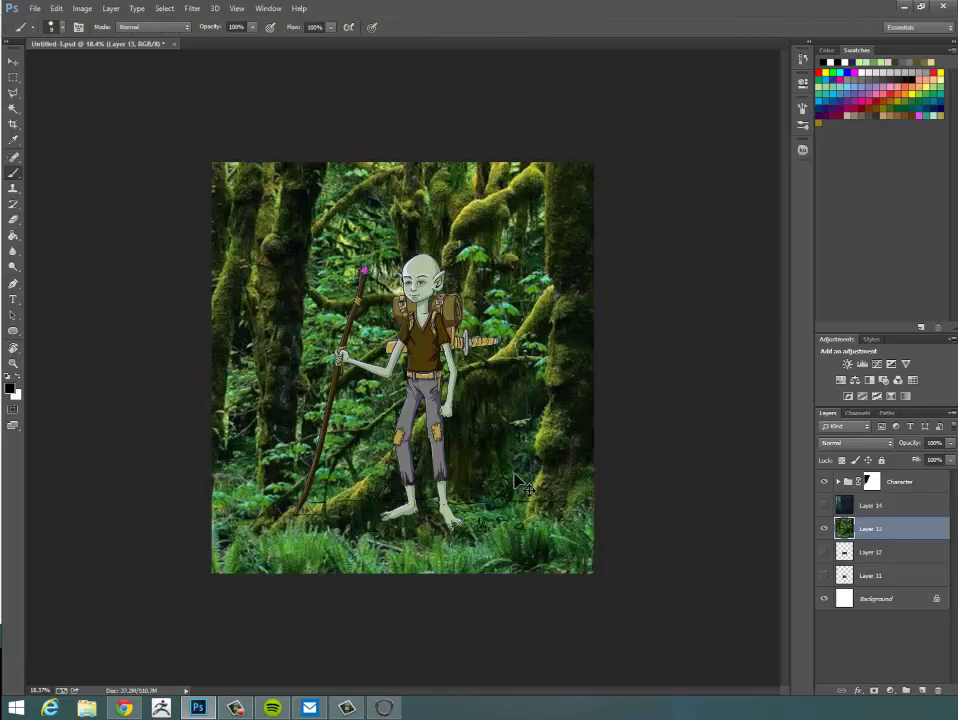
{"action": "mouse_move", "coordinate": [519, 484]}
{"action": "left_mouse_down"}
{"action": "mouse_move", "coordinate": [490, 481]}
{"action": "mouse_move", "coordinate": [508, 488]}
{"action": "left_mouse_up"}
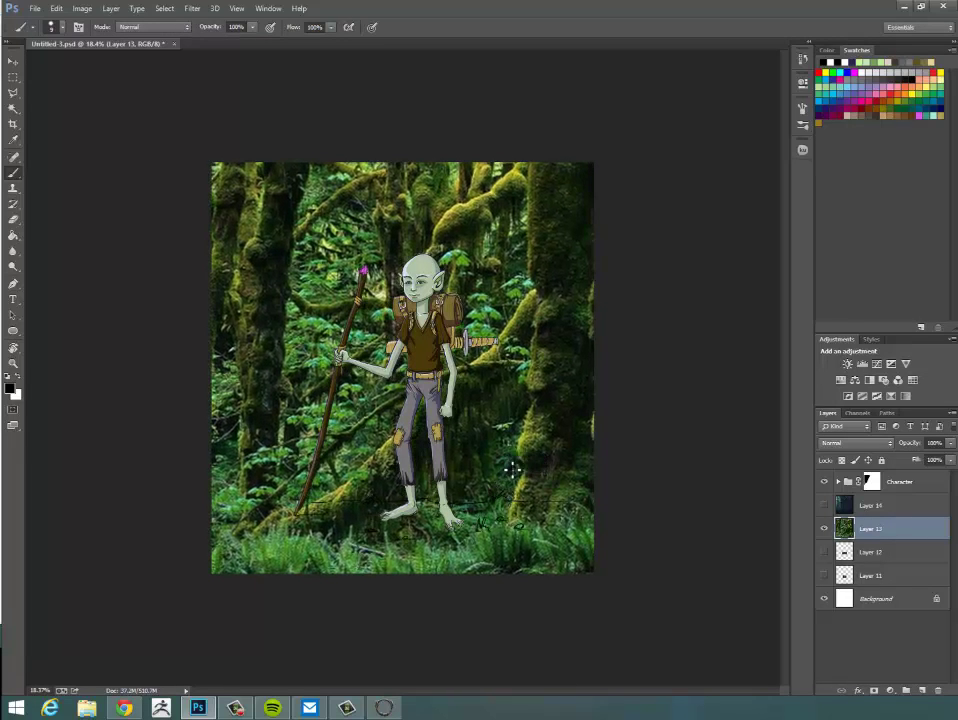
Hide Layer 13, show Layer 12, enlarge its sunlit forest image to cover the canvas, and shift it behind the character.
{"action": "left_click", "coordinate": [824, 528]}
{"action": "left_click", "coordinate": [826, 552]}
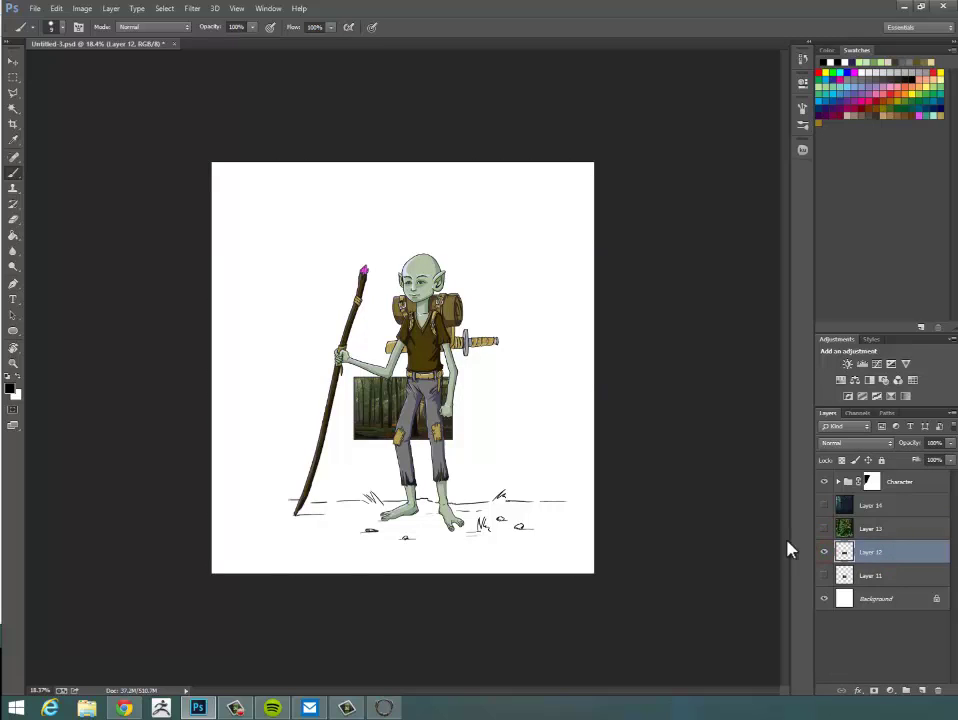
{"action": "key", "text": "ctrl+t"}
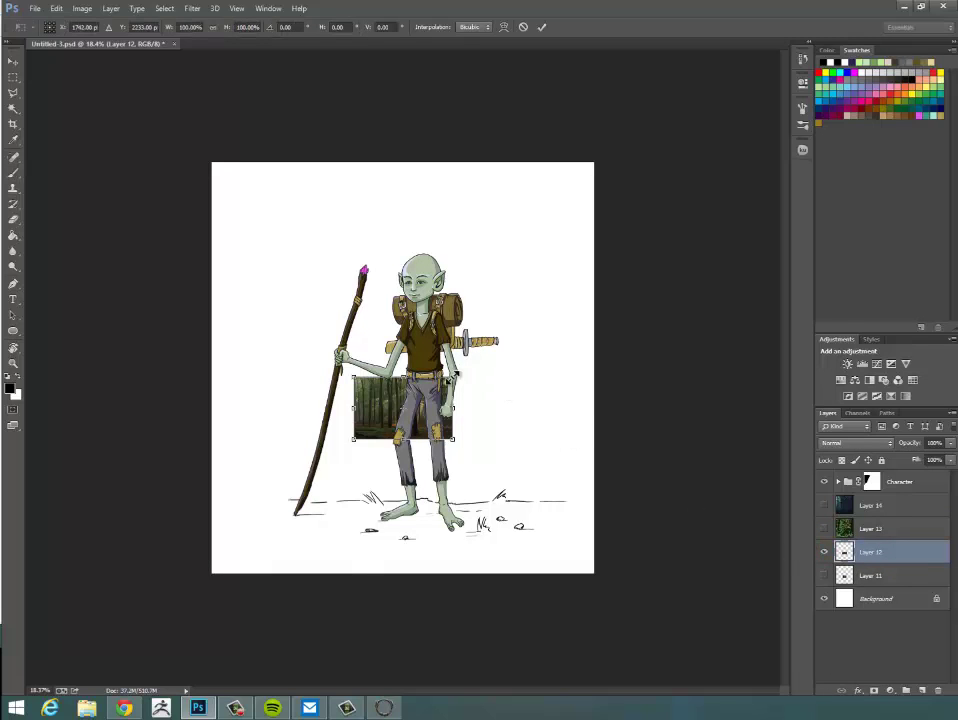
{"action": "left_click_drag", "start_coordinate": [453, 376], "coordinate": [690, 125]}
{"action": "left_click_drag", "start_coordinate": [366, 453], "coordinate": [143, 632]}
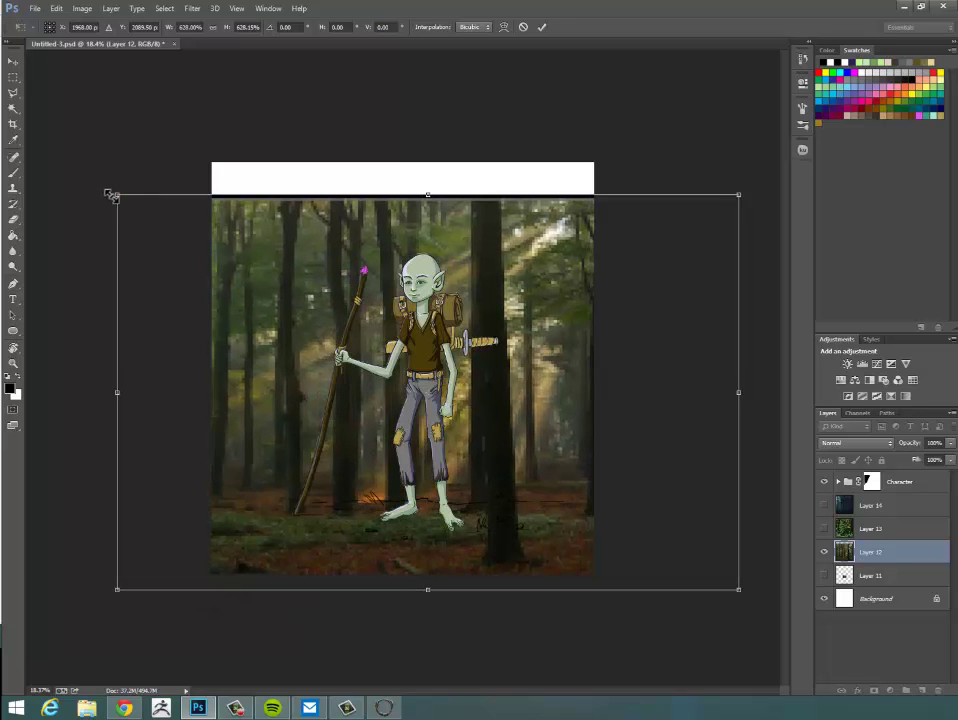
{"action": "left_click_drag", "start_coordinate": [112, 195], "coordinate": [61, 130]}
{"action": "key", "text": "Return"}
{"action": "key", "text": "b"}
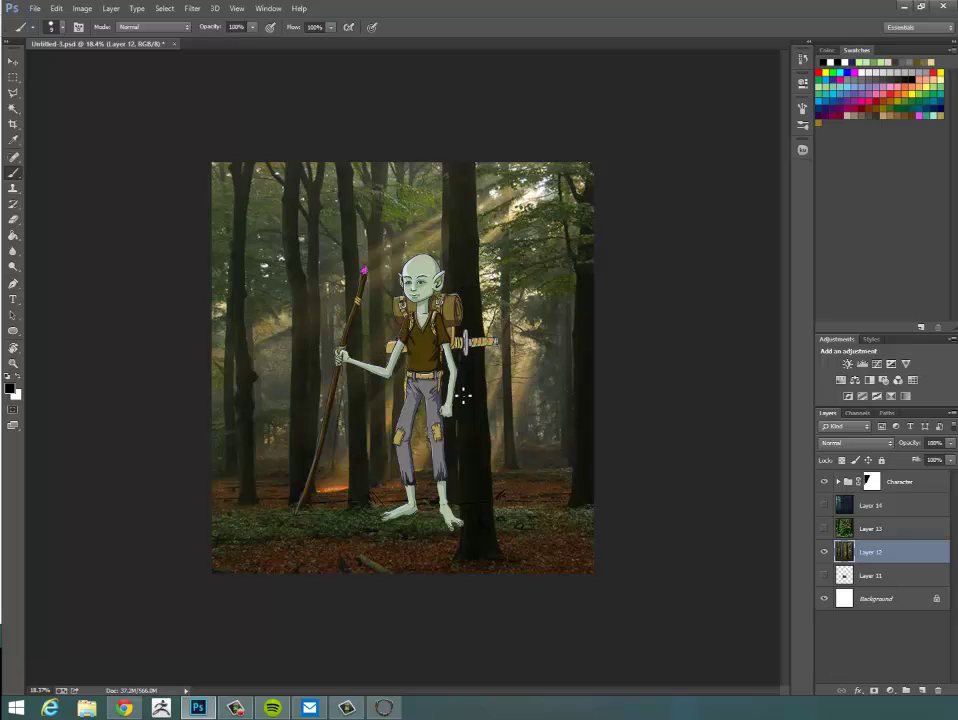
{"action": "mouse_move", "coordinate": [460, 487]}
{"action": "left_mouse_down"}
{"action": "mouse_move", "coordinate": [462, 451]}
{"action": "mouse_move", "coordinate": [464, 479]}
{"action": "mouse_move", "coordinate": [478, 478]}
{"action": "left_mouse_up"}
{"action": "left_click_drag", "start_coordinate": [490, 483], "coordinate": [496, 483]}
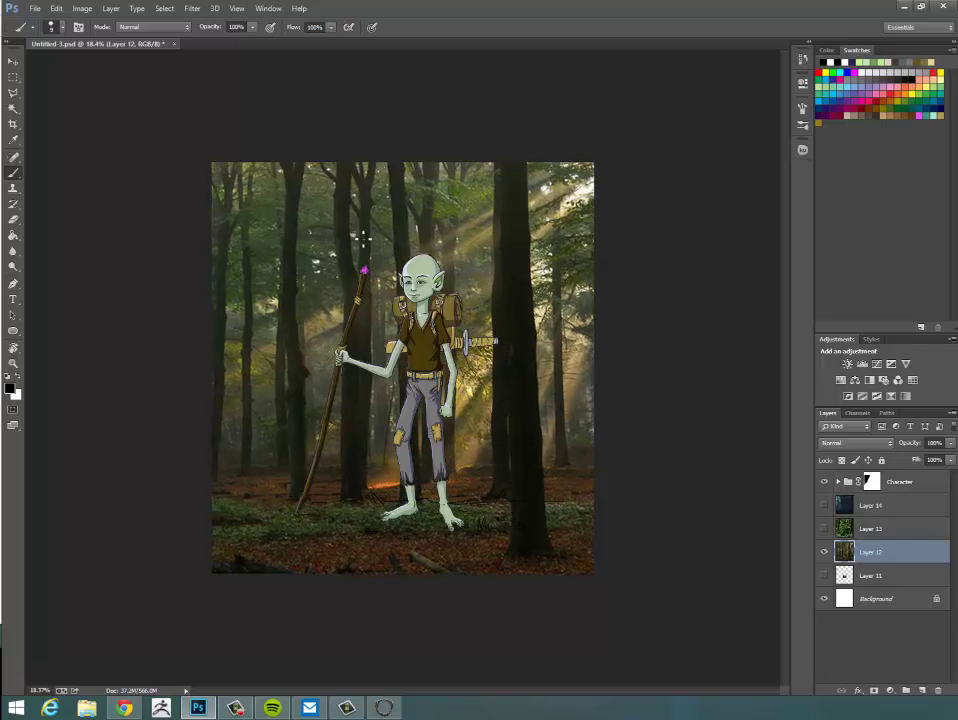
Flip Layer 12 horizontally and reposition it so the thick foreground trunk stands near the canvas edge beside the staff.
{"action": "left_click", "coordinate": [60, 10]}
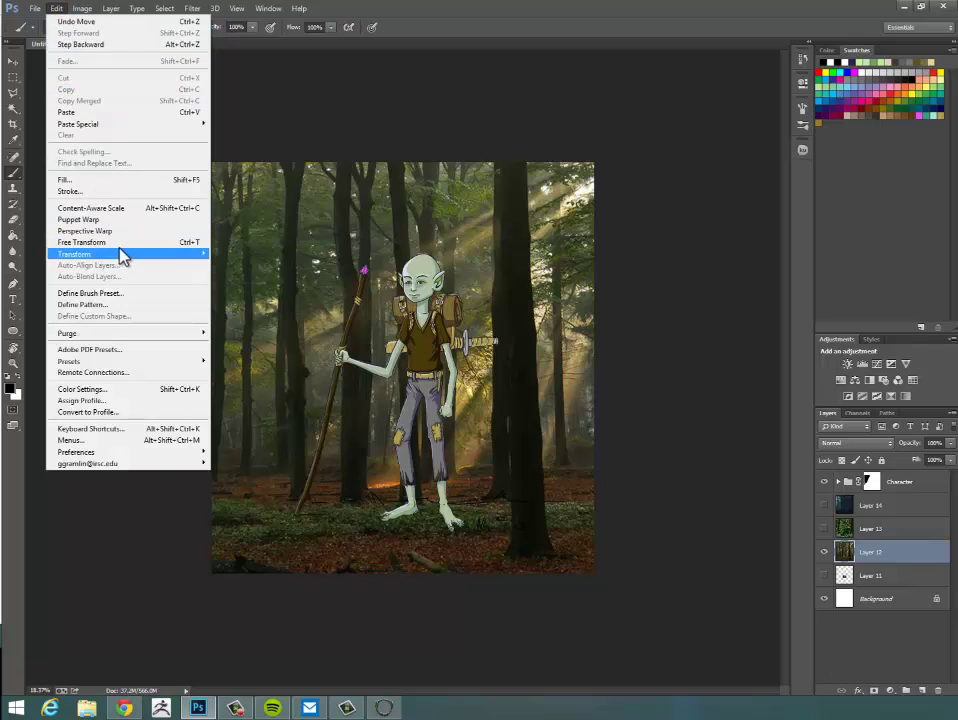
{"action": "mouse_move", "coordinate": [184, 254]}
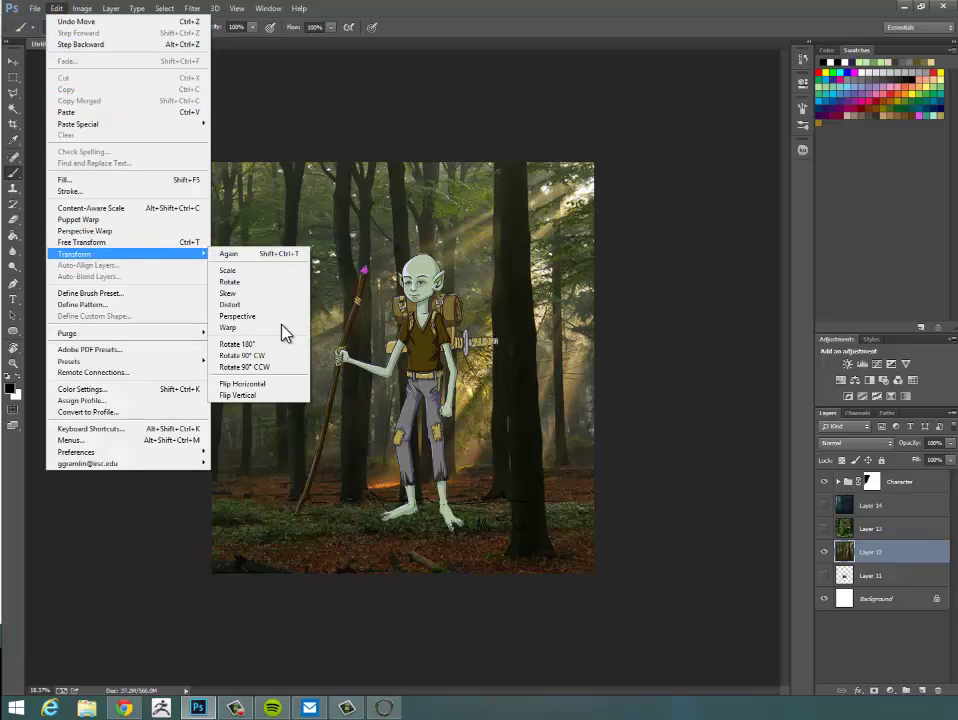
{"action": "left_click", "coordinate": [280, 384]}
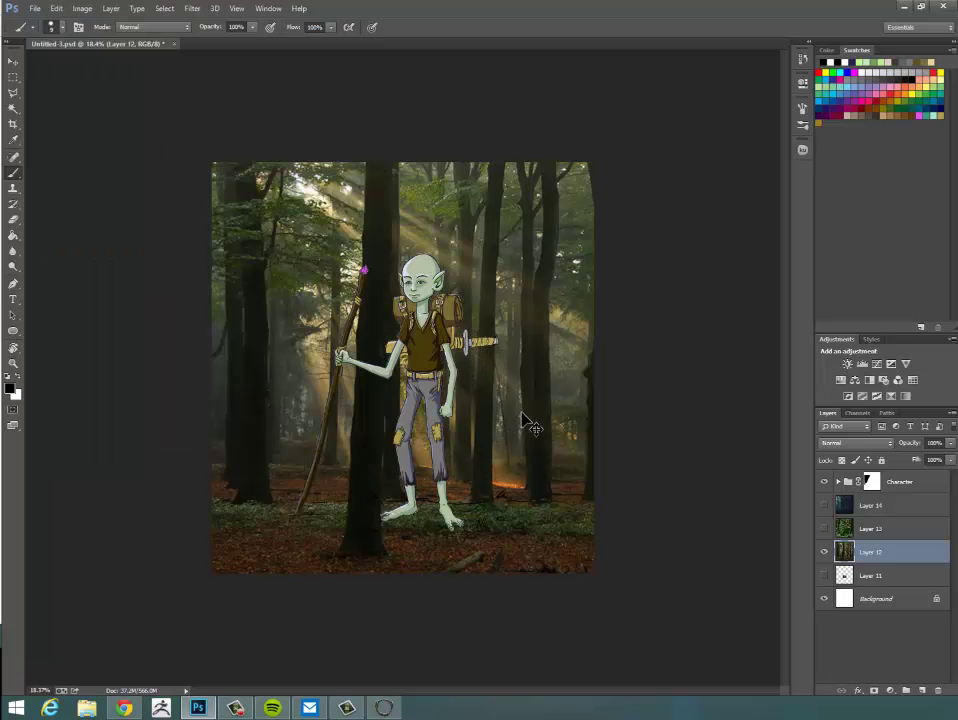
{"action": "left_click_drag", "start_coordinate": [457, 428], "coordinate": [496, 411]}
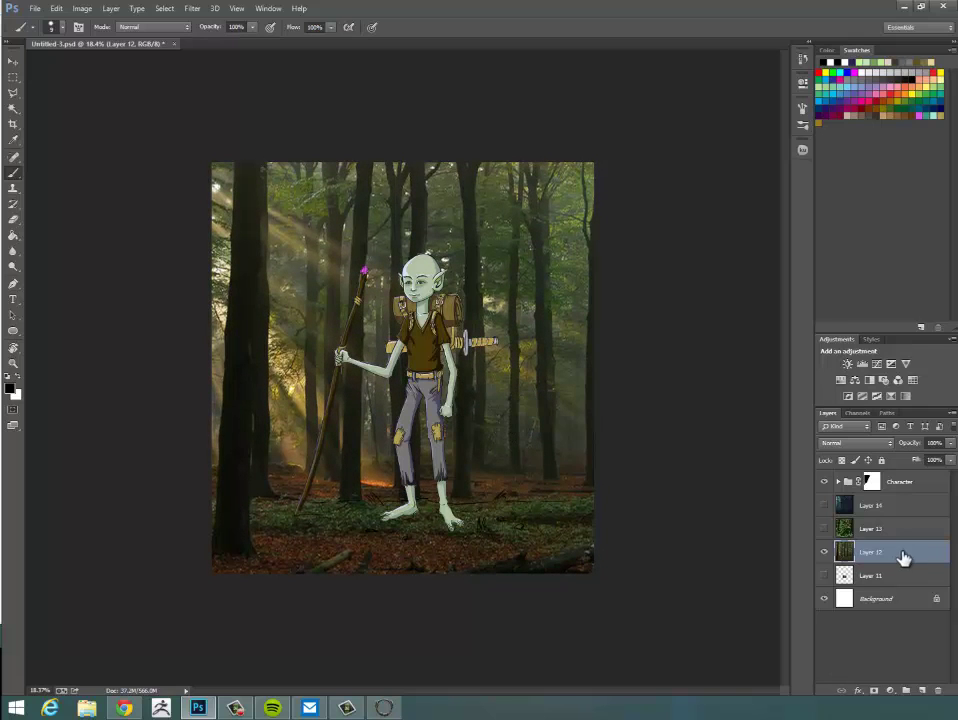
Hide Layer 12, show Layer 11, scale its misty forest image to about 788% and position it to fill the canvas behind the character.
{"action": "left_click", "coordinate": [824, 551]}
{"action": "left_click", "coordinate": [832, 576]}
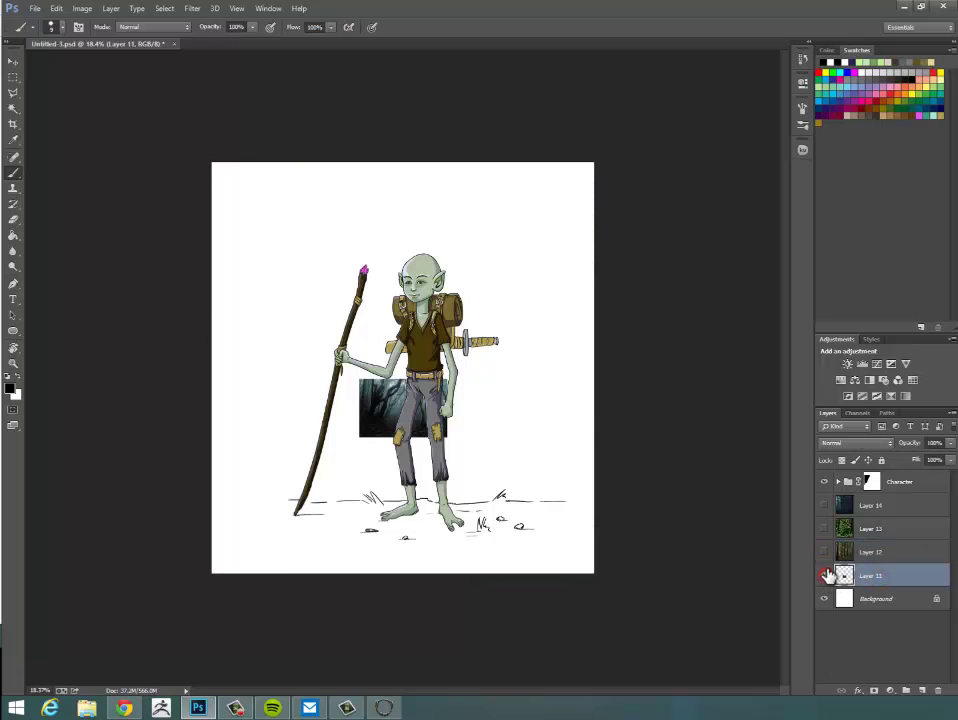
{"action": "key", "text": "ctrl+t"}
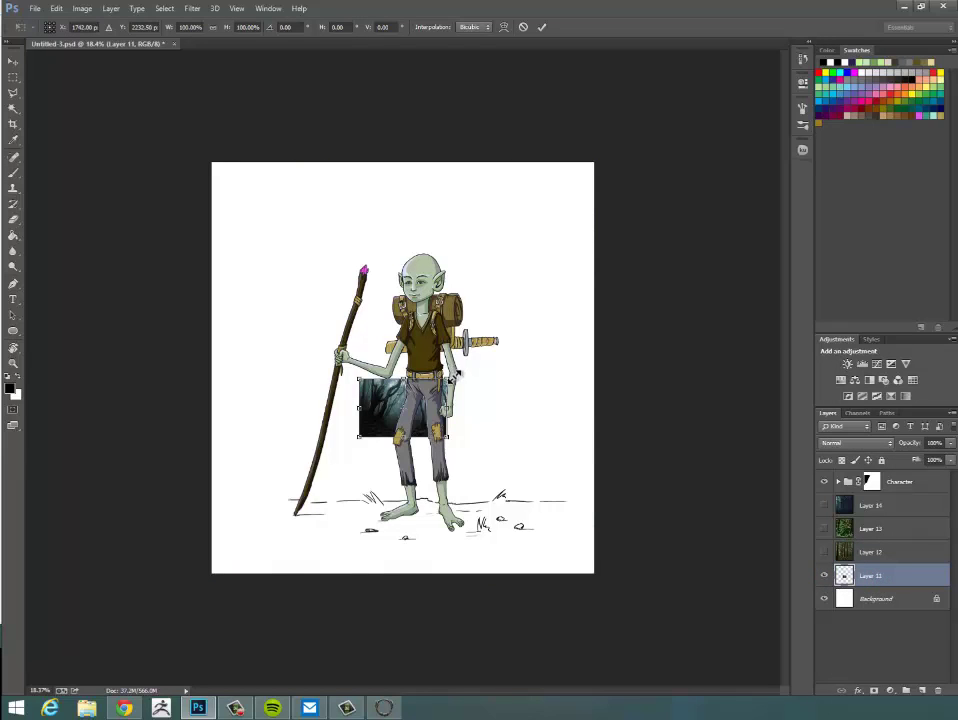
{"action": "left_click_drag", "start_coordinate": [450, 377], "coordinate": [744, 181]}
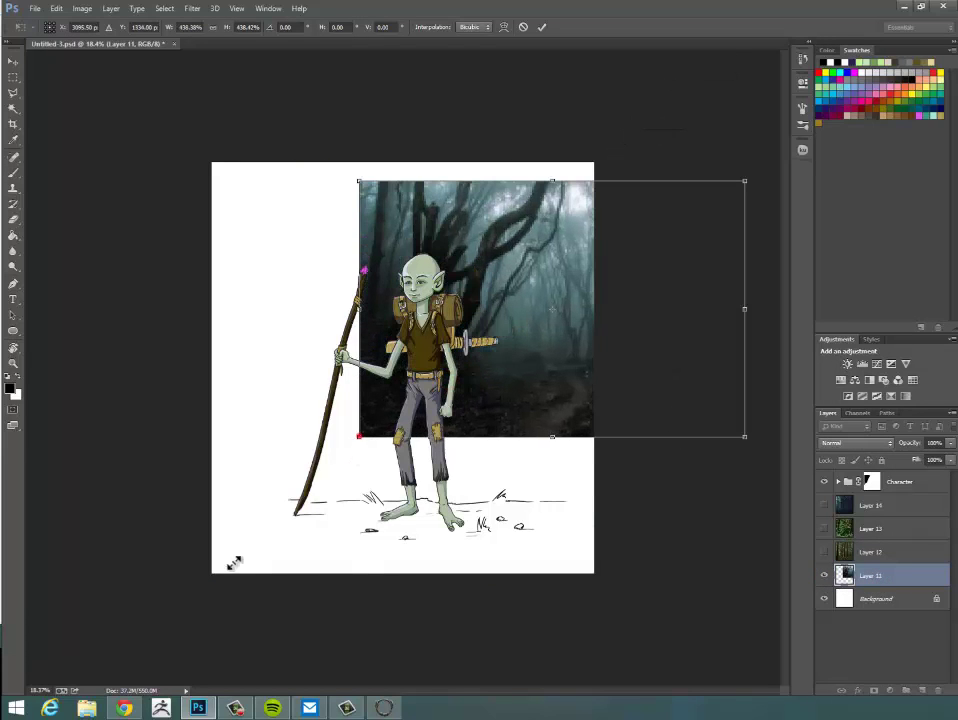
{"action": "left_click_drag", "start_coordinate": [234, 563], "coordinate": [100, 620]}
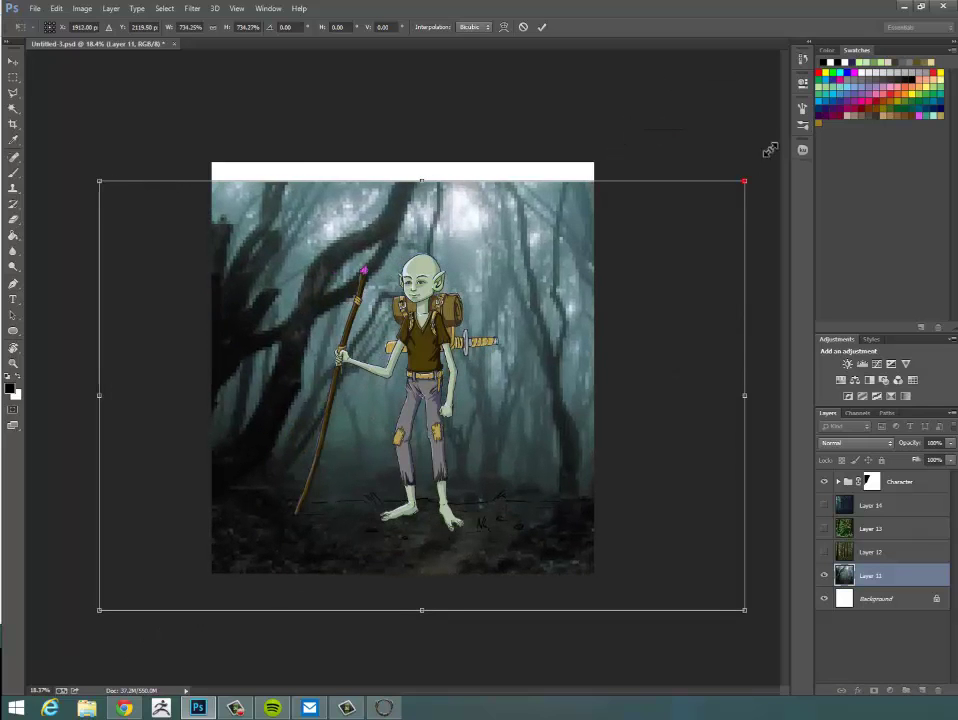
{"action": "left_click_drag", "start_coordinate": [744, 181], "coordinate": [776, 145]}
{"action": "left_click_drag", "start_coordinate": [500, 362], "coordinate": [330, 375]}
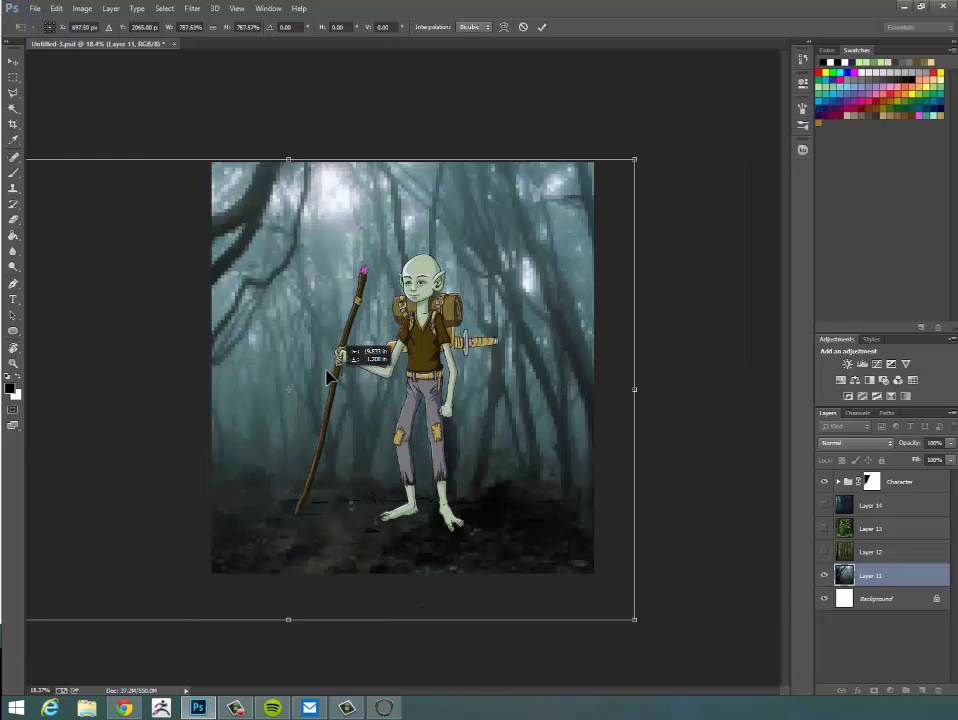
{"action": "left_click_drag", "start_coordinate": [524, 359], "coordinate": [497, 358]}
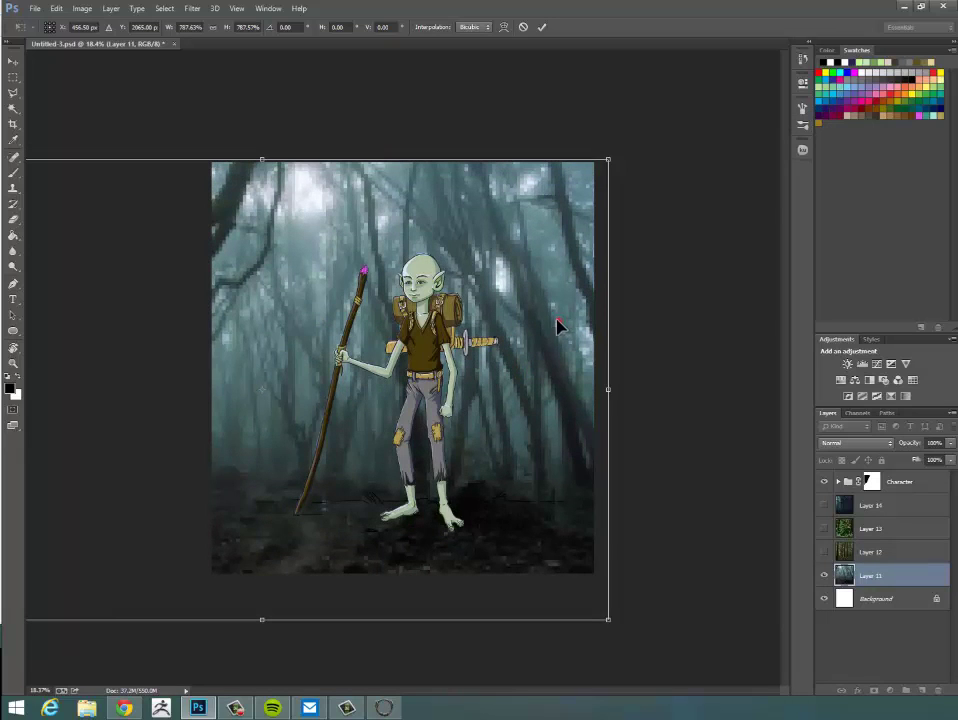
{"action": "left_click_drag", "start_coordinate": [553, 323], "coordinate": [550, 306]}
{"action": "key", "text": "Return"}
{"action": "key", "text": "b"}
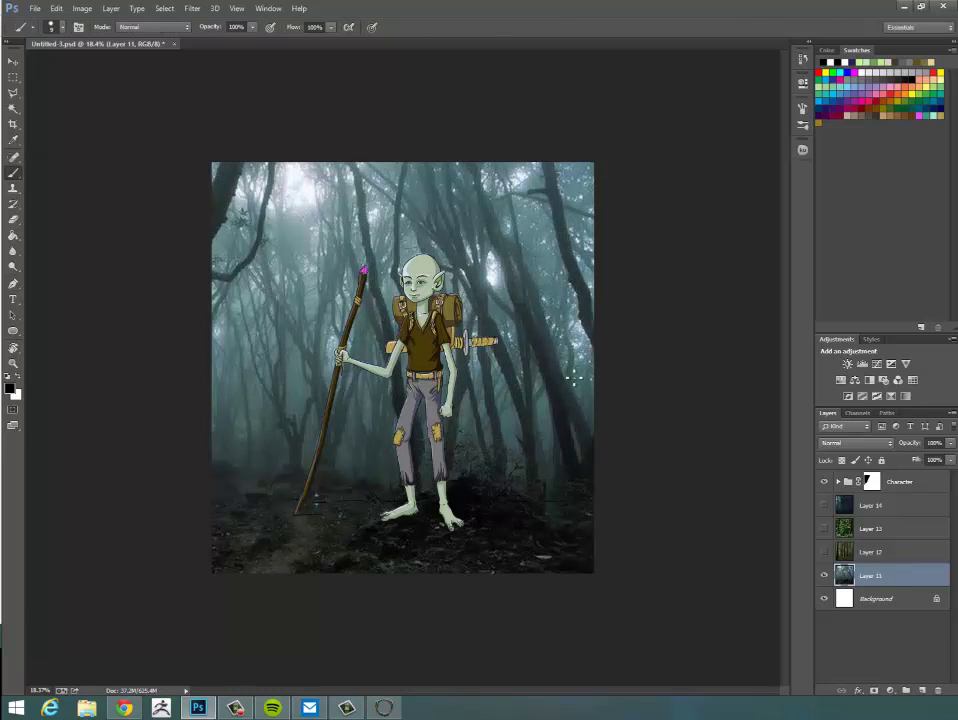
Compare the Layer 14, Layer 12 and Layer 13 forest backgrounds against Layer 11 by toggling their visibility.
{"action": "left_click", "coordinate": [824, 506]}
{"action": "left_click", "coordinate": [824, 506]}
{"action": "left_click", "coordinate": [824, 506]}
{"action": "left_click", "coordinate": [824, 507]}
{"action": "left_click", "coordinate": [824, 552]}
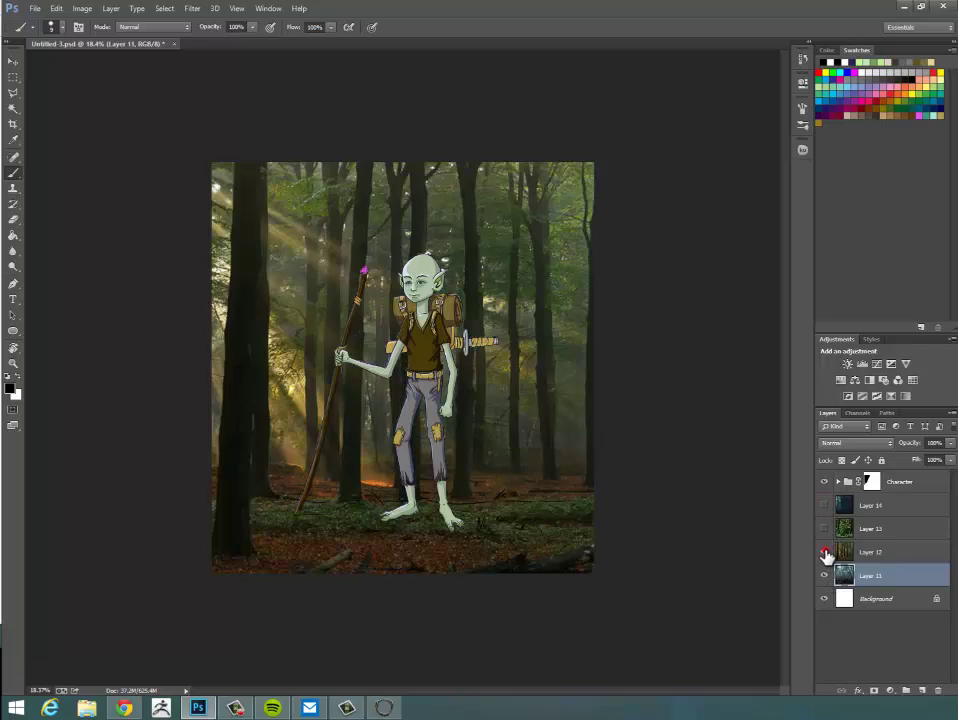
{"action": "left_click", "coordinate": [824, 552]}
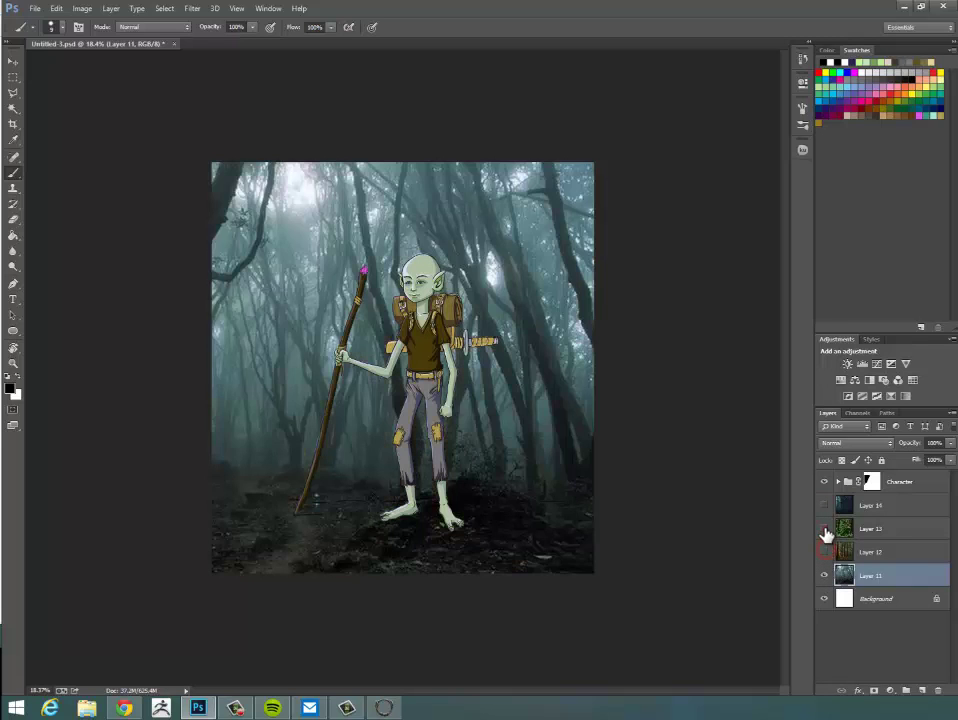
{"action": "left_click", "coordinate": [824, 529]}
{"action": "left_click", "coordinate": [824, 529]}
Delete Layer 13 with the mossy green forest image.
{"action": "left_click", "coordinate": [866, 529]}
{"action": "left_click", "coordinate": [824, 529]}
{"action": "left_click", "coordinate": [907, 528]}
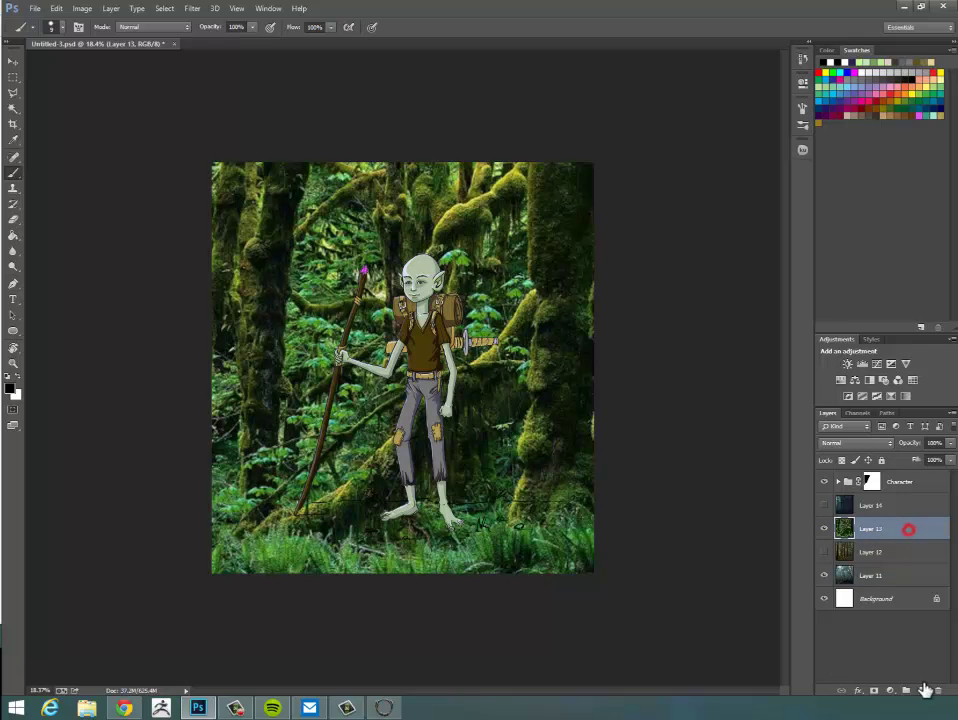
{"action": "left_click", "coordinate": [938, 690]}
{"action": "left_click", "coordinate": [428, 265]}
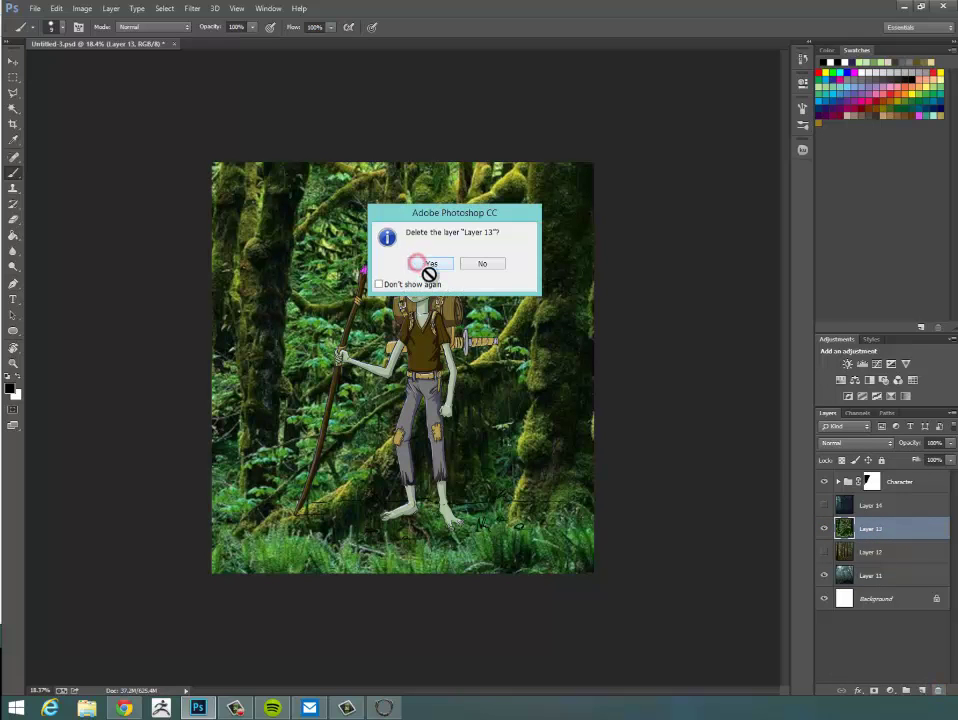
Compare the remaining forest backgrounds on Layers 14, 12 and 11 by toggling each layer's visibility.
{"action": "left_click", "coordinate": [860, 505]}
{"action": "left_click", "coordinate": [824, 505]}
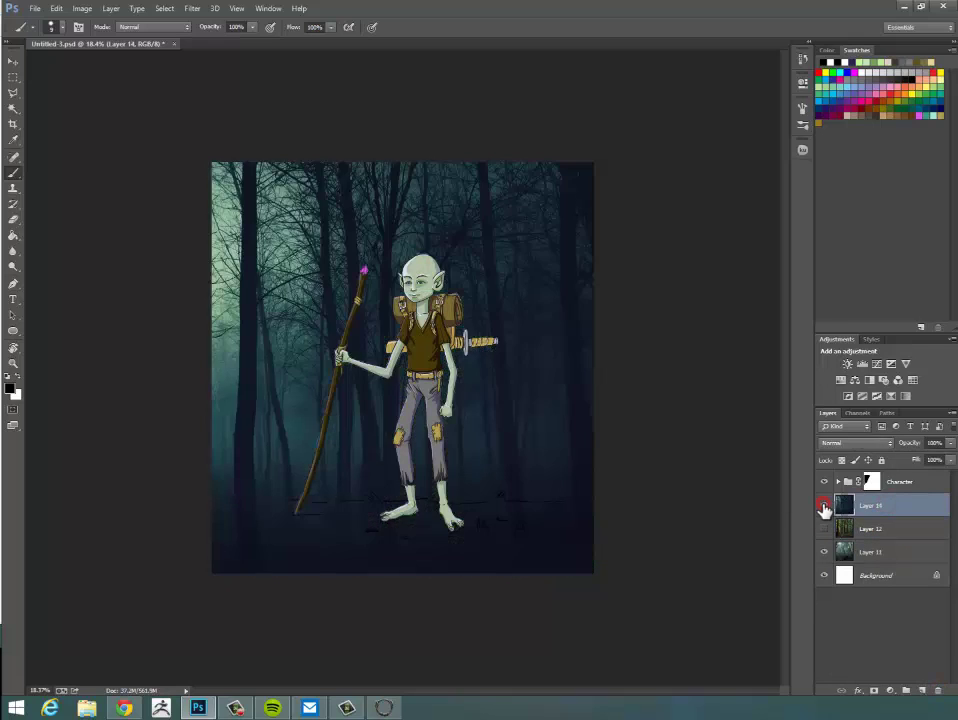
{"action": "left_click", "coordinate": [824, 506]}
{"action": "left_click", "coordinate": [824, 506]}
{"action": "left_click", "coordinate": [824, 506]}
{"action": "left_click", "coordinate": [824, 529]}
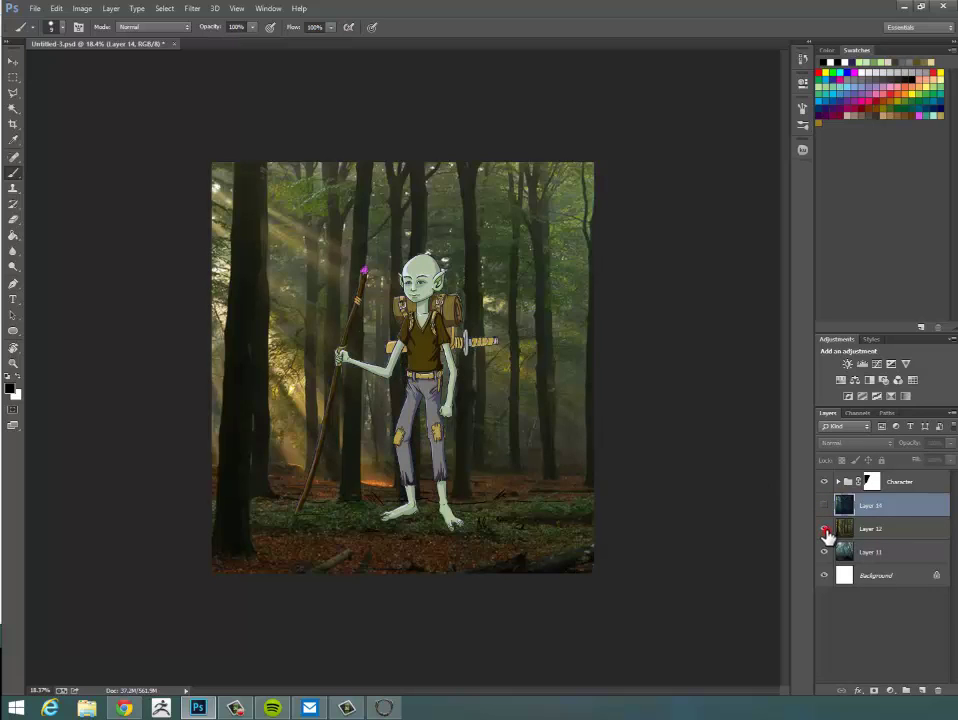
{"action": "left_click", "coordinate": [824, 529]}
{"action": "left_click", "coordinate": [824, 552]}
{"action": "left_click", "coordinate": [824, 552]}
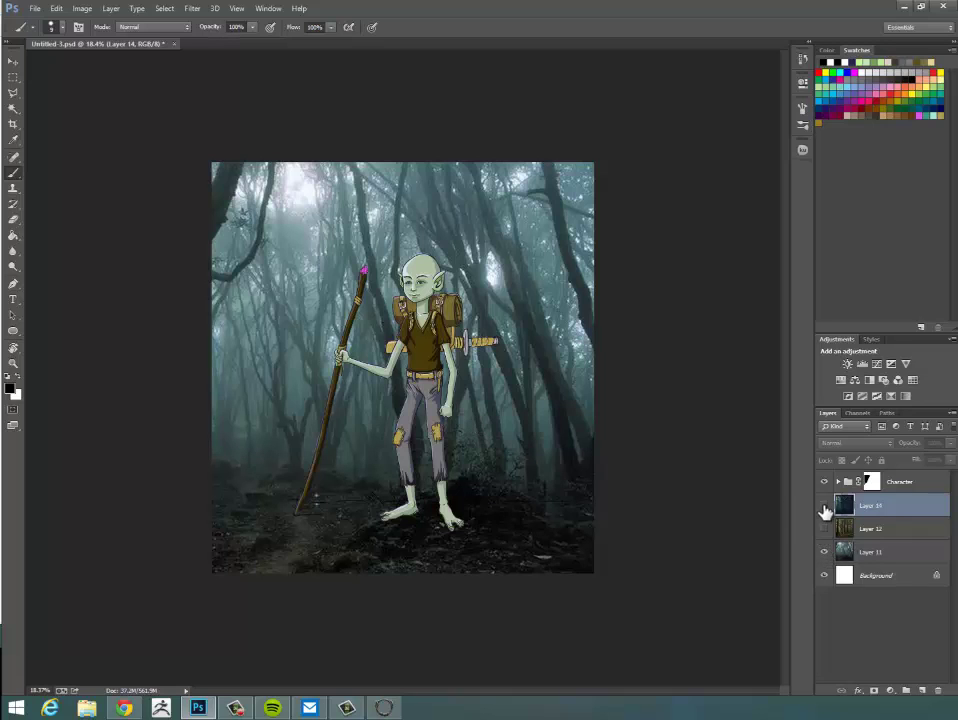
Keep Layer 14 as the only visible forest background, with Layers 12 and 11 hidden, and shift its image slightly behind the character.
{"action": "left_click", "coordinate": [824, 529]}
{"action": "left_click", "coordinate": [824, 553]}
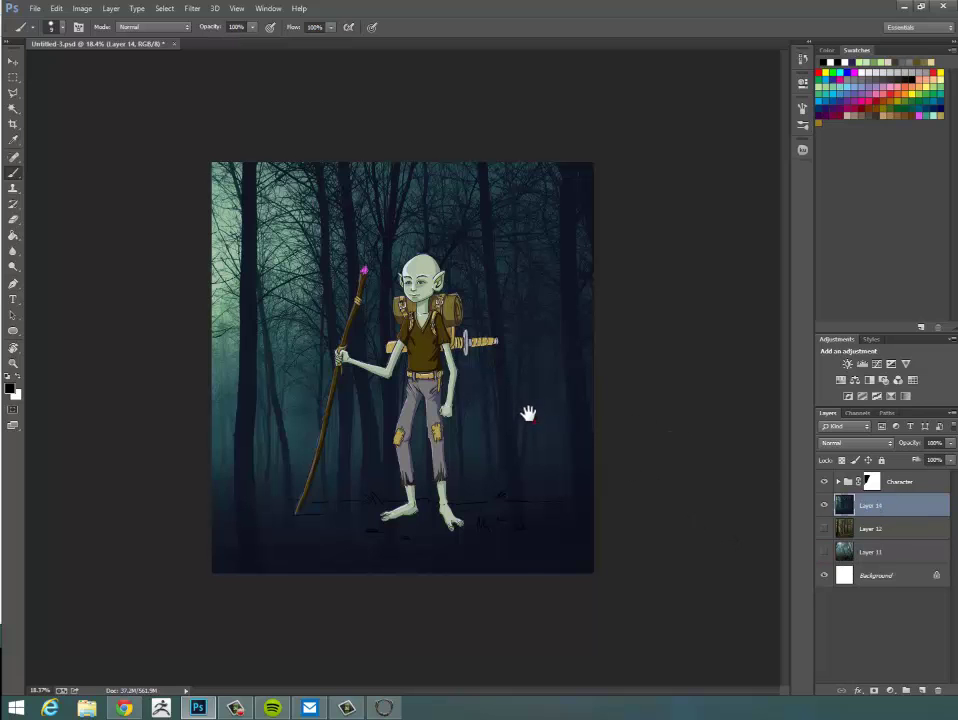
{"action": "mouse_move", "coordinate": [541, 415]}
{"action": "left_mouse_down"}
{"action": "mouse_move", "coordinate": [534, 408]}
{"action": "mouse_move", "coordinate": [535, 418]}
{"action": "mouse_move", "coordinate": [543, 410]}
{"action": "mouse_move", "coordinate": [550, 419]}
{"action": "mouse_move", "coordinate": [541, 413]}
{"action": "left_mouse_up"}
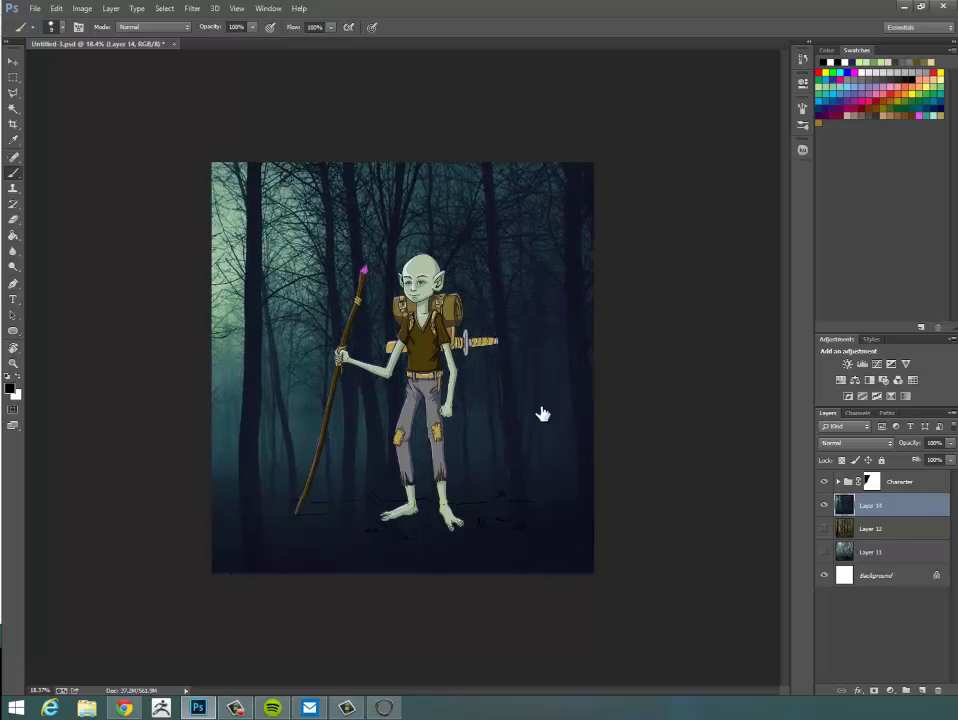
Apply the basic Blur filter to the dark forest image on Layer 14.
{"action": "left_click", "coordinate": [193, 8]}
{"action": "mouse_move", "coordinate": [251, 145]}
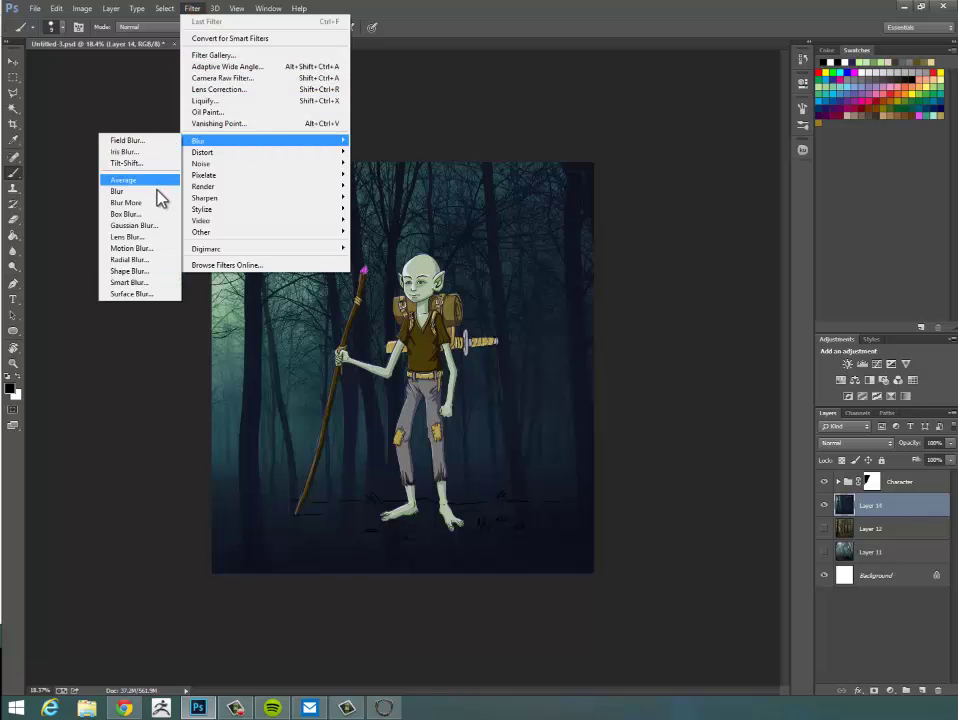
{"action": "left_click", "coordinate": [158, 190]}
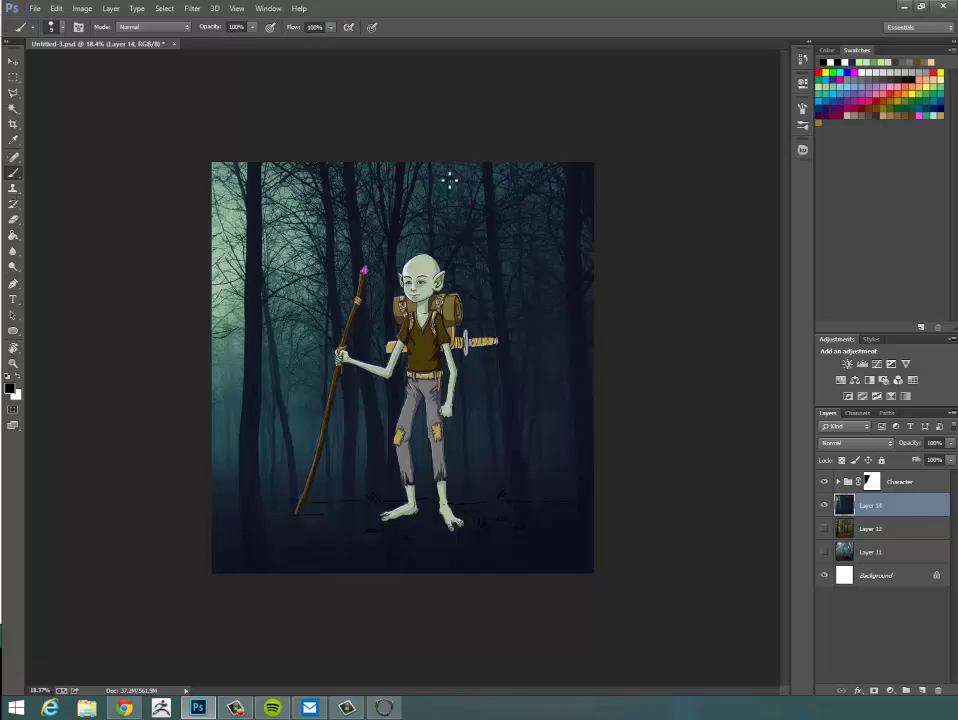
Apply a Gaussian Blur with a radius of about 37 pixels to the dark forest image on Layer 14.
{"action": "left_click", "coordinate": [192, 8]}
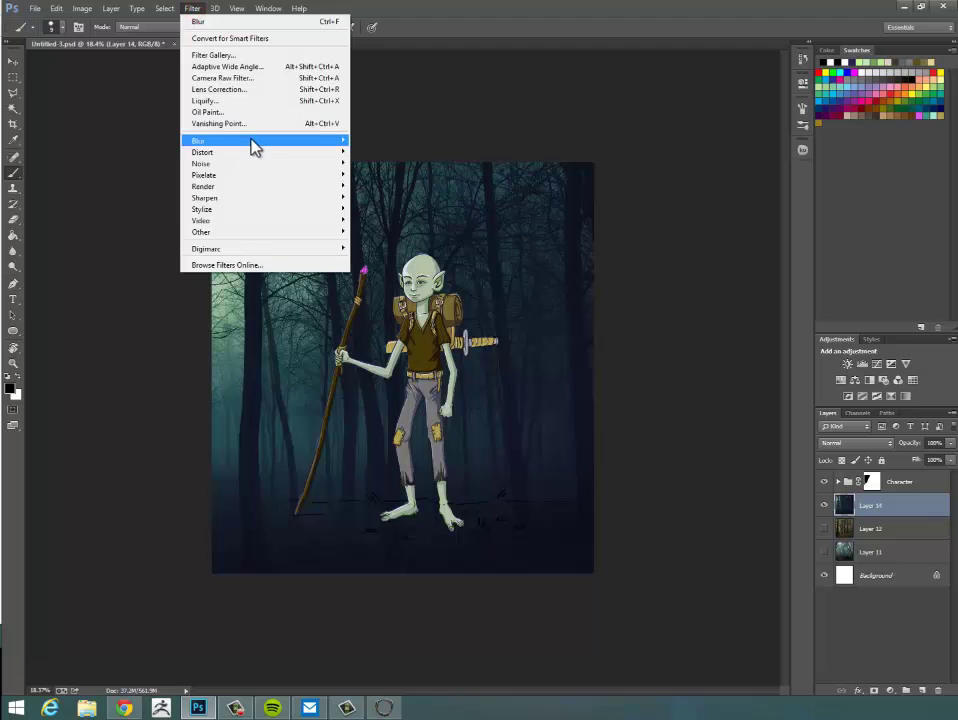
{"action": "mouse_move", "coordinate": [230, 144]}
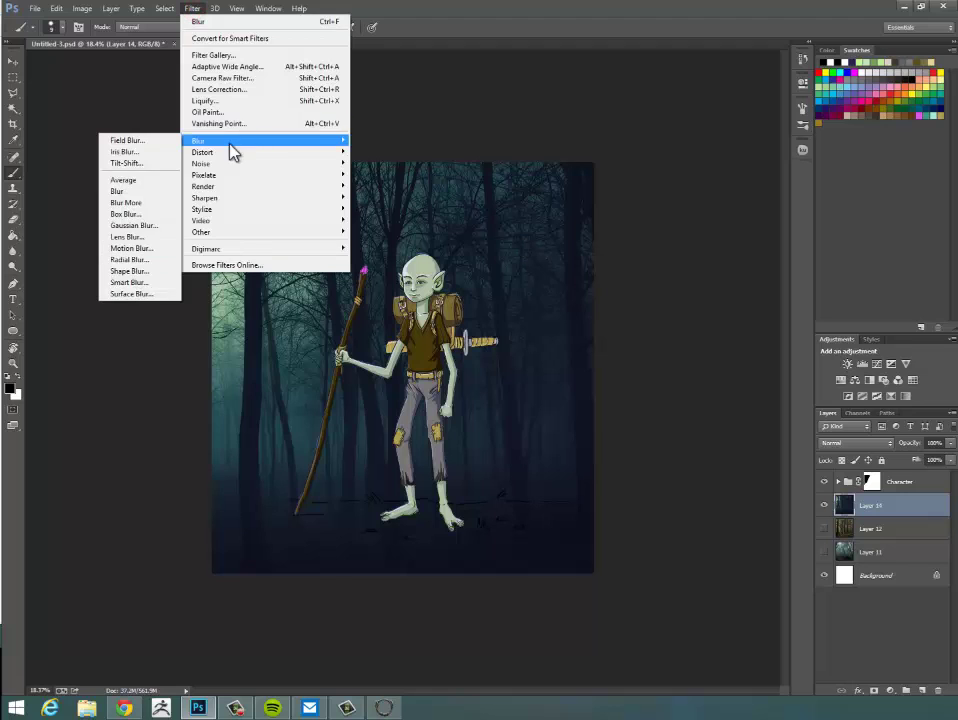
{"action": "left_click", "coordinate": [140, 225]}
{"action": "mouse_move", "coordinate": [466, 349]}
{"action": "left_mouse_down"}
{"action": "mouse_move", "coordinate": [402, 355]}
{"action": "mouse_move", "coordinate": [451, 354]}
{"action": "left_mouse_up"}
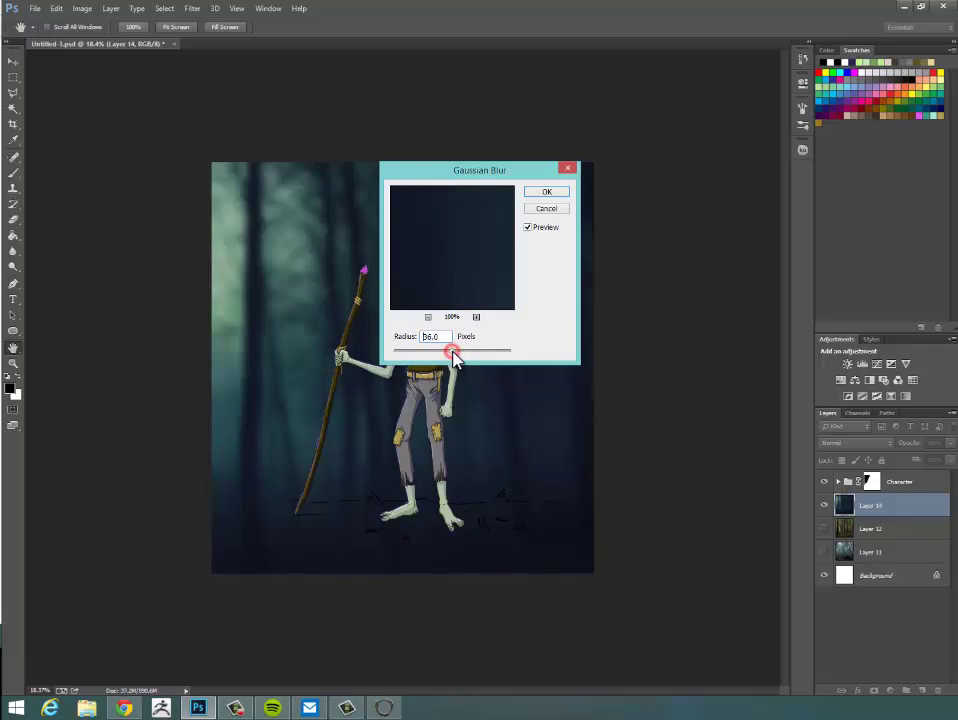
{"action": "left_click", "coordinate": [550, 191]}
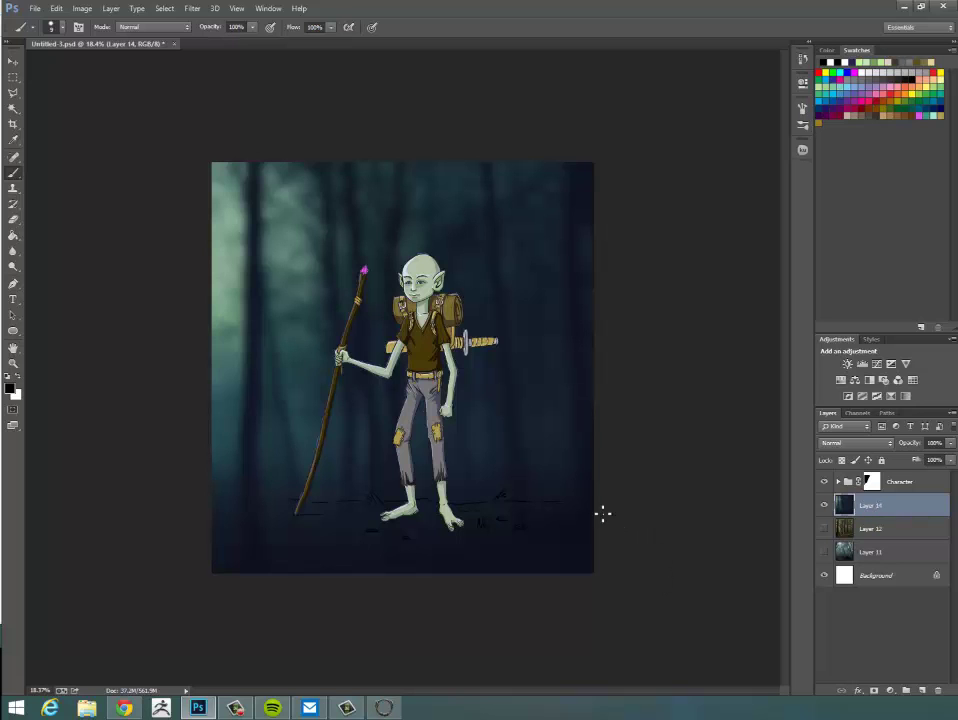
Examine the character up close against the blurred forest, and undo the Gaussian Blur on Layer 14.
{"action": "key", "text": "z"}
{"action": "mouse_move", "coordinate": [516, 448]}
{"action": "left_mouse_down"}
{"action": "mouse_move", "coordinate": [565, 451]}
{"action": "mouse_move", "coordinate": [532, 428]}
{"action": "left_mouse_up"}
{"action": "key", "text": "b"}
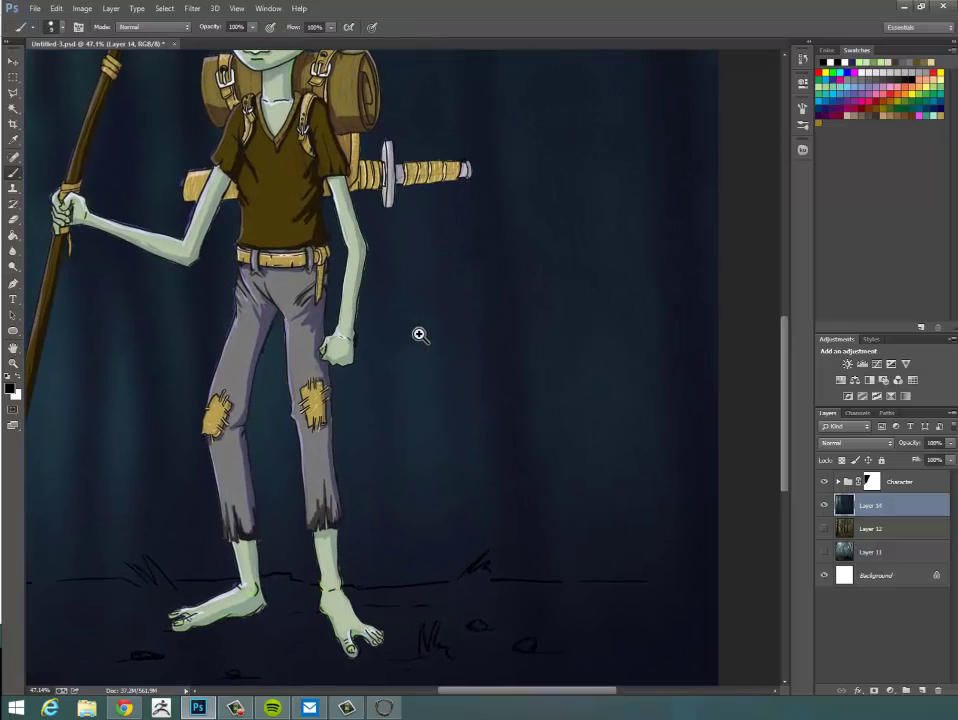
{"action": "key", "text": "z"}
{"action": "mouse_move", "coordinate": [472, 425]}
{"action": "left_mouse_down"}
{"action": "mouse_move", "coordinate": [485, 468]}
{"action": "mouse_move", "coordinate": [619, 560]}
{"action": "left_mouse_up"}
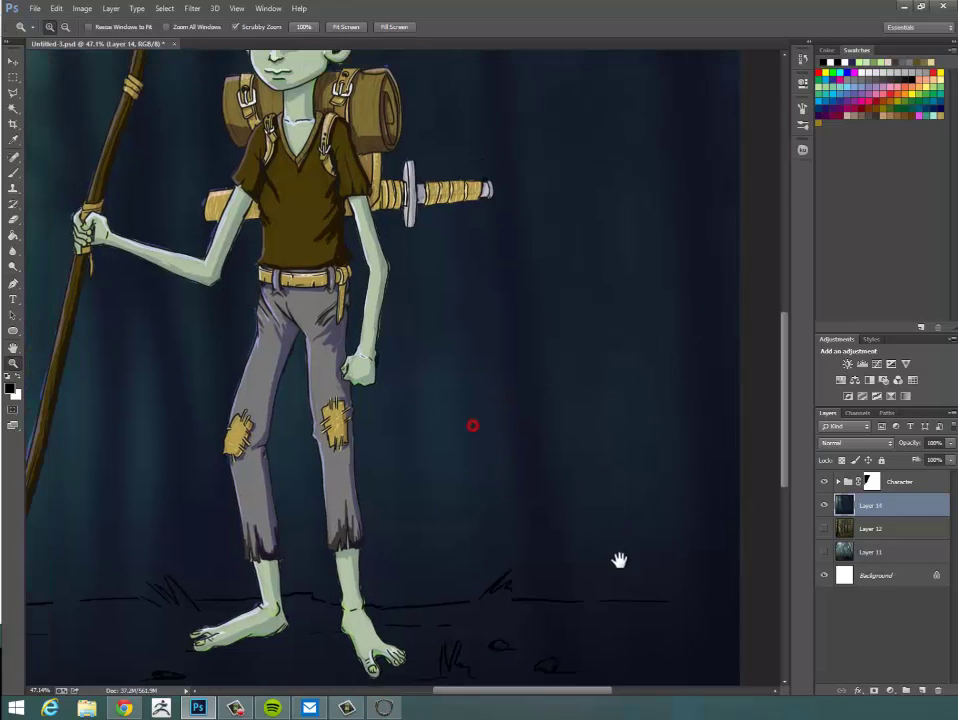
{"action": "left_click_drag", "start_coordinate": [609, 513], "coordinate": [584, 521]}
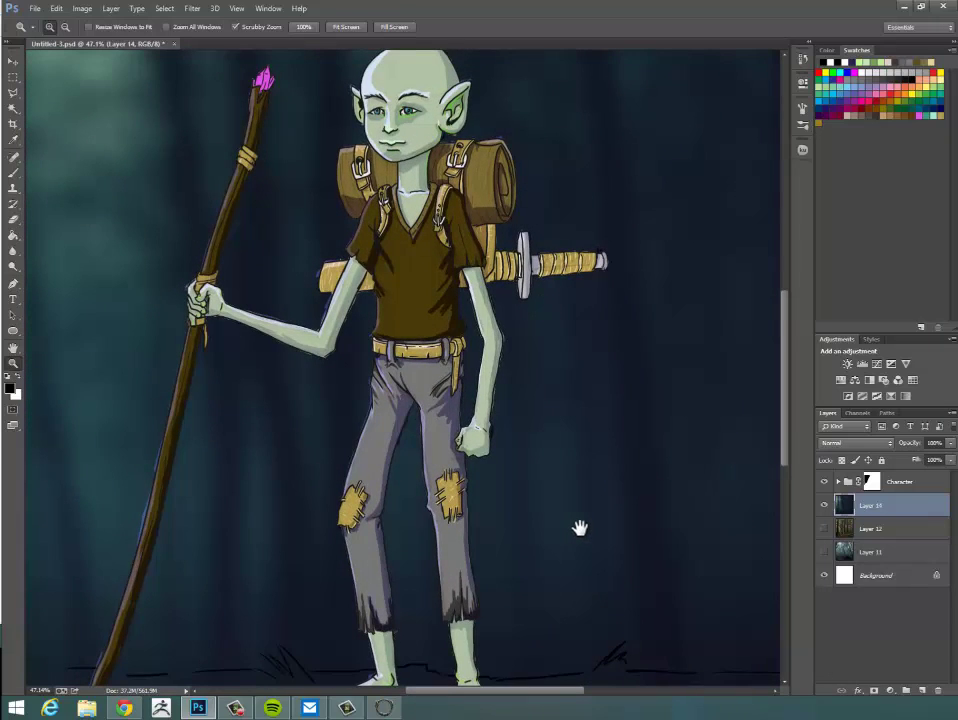
{"action": "left_click_drag", "start_coordinate": [584, 445], "coordinate": [553, 391]}
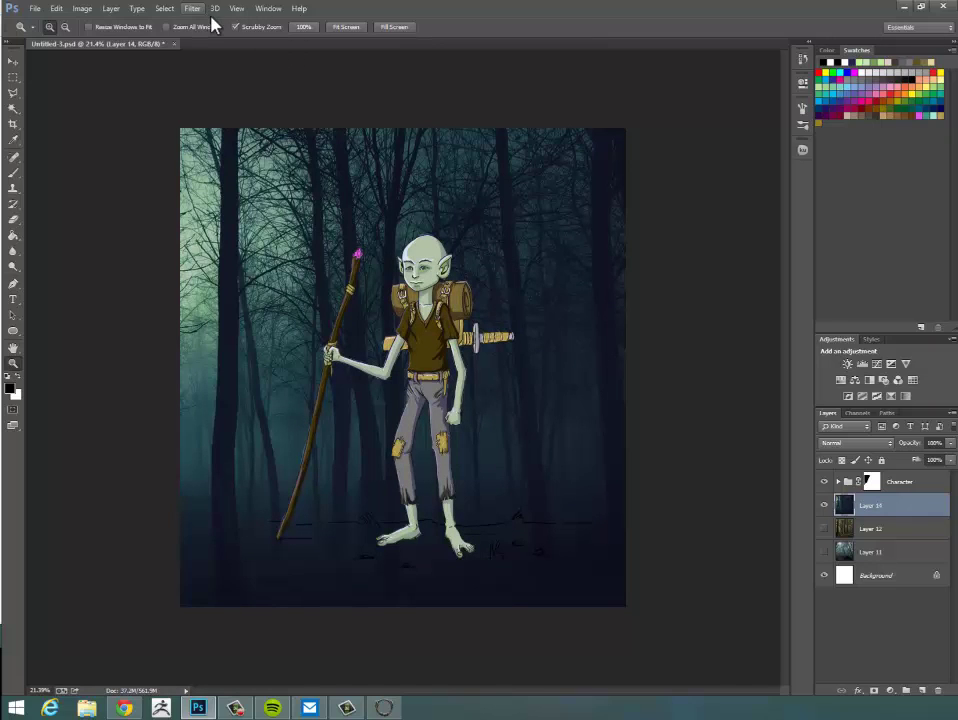
Convert Layer 14 to a smart object and apply a Gaussian Blur with a radius of 22.3 pixels.
{"action": "right_click", "coordinate": [877, 510]}
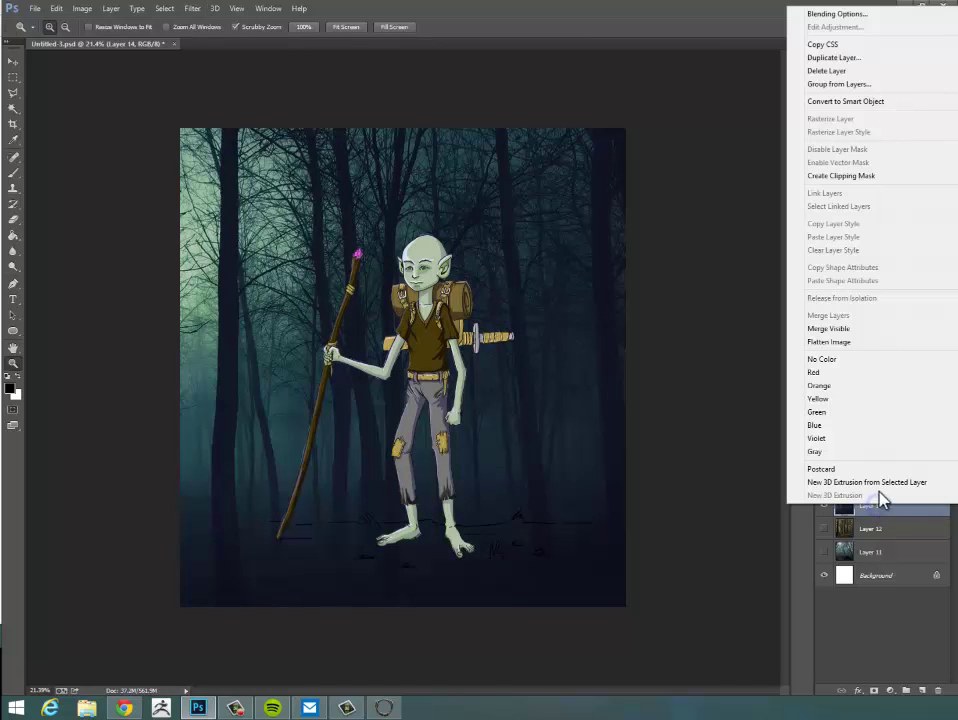
{"action": "left_click", "coordinate": [876, 105]}
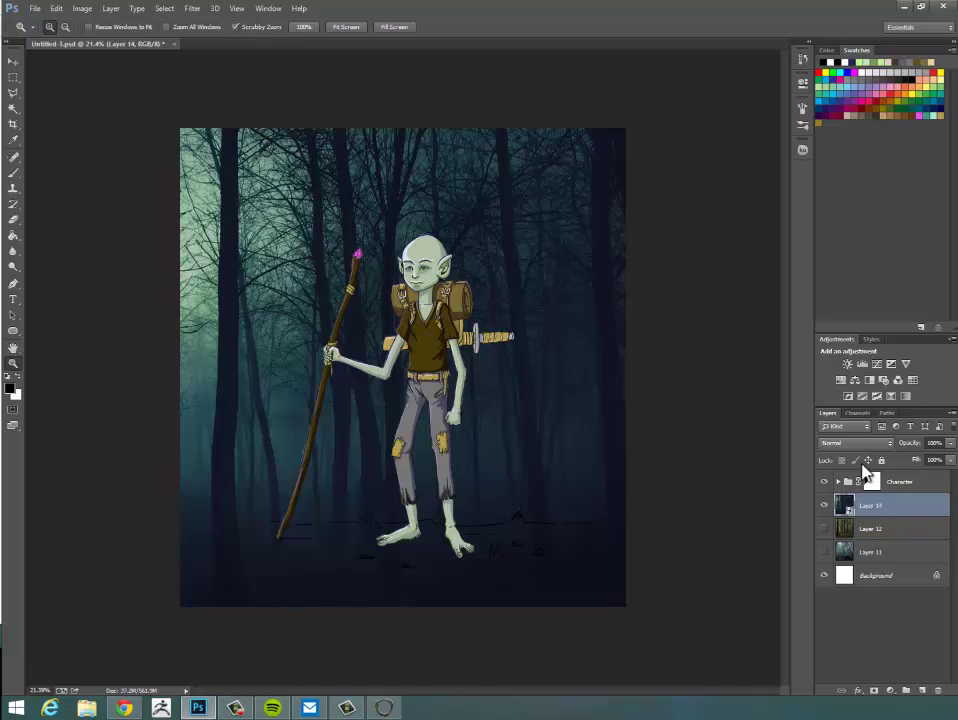
{"action": "left_click", "coordinate": [192, 9]}
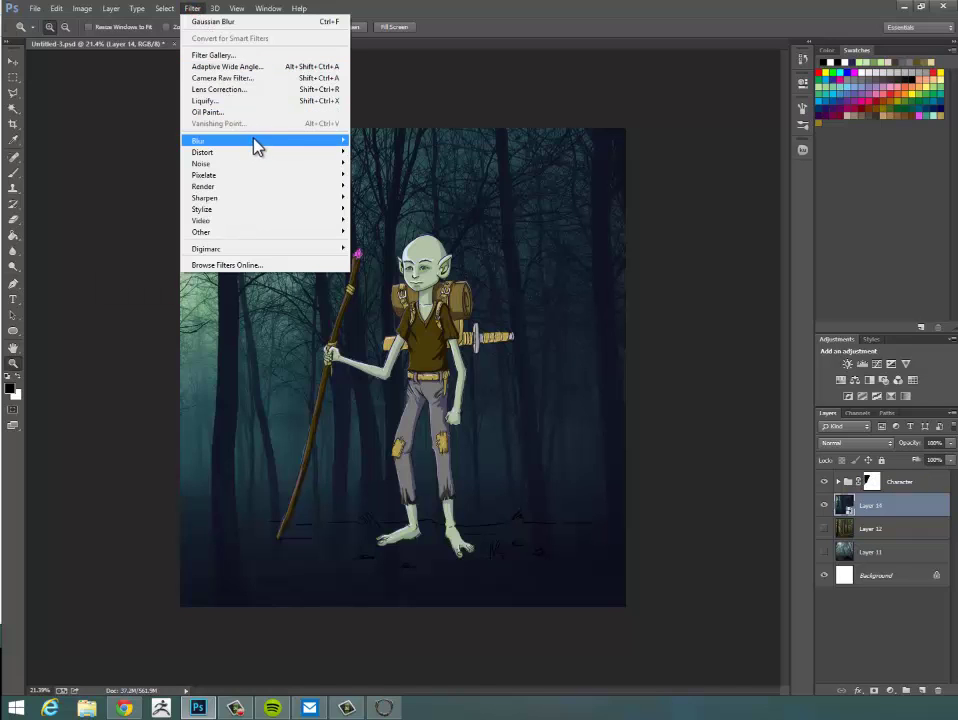
{"action": "mouse_move", "coordinate": [257, 148]}
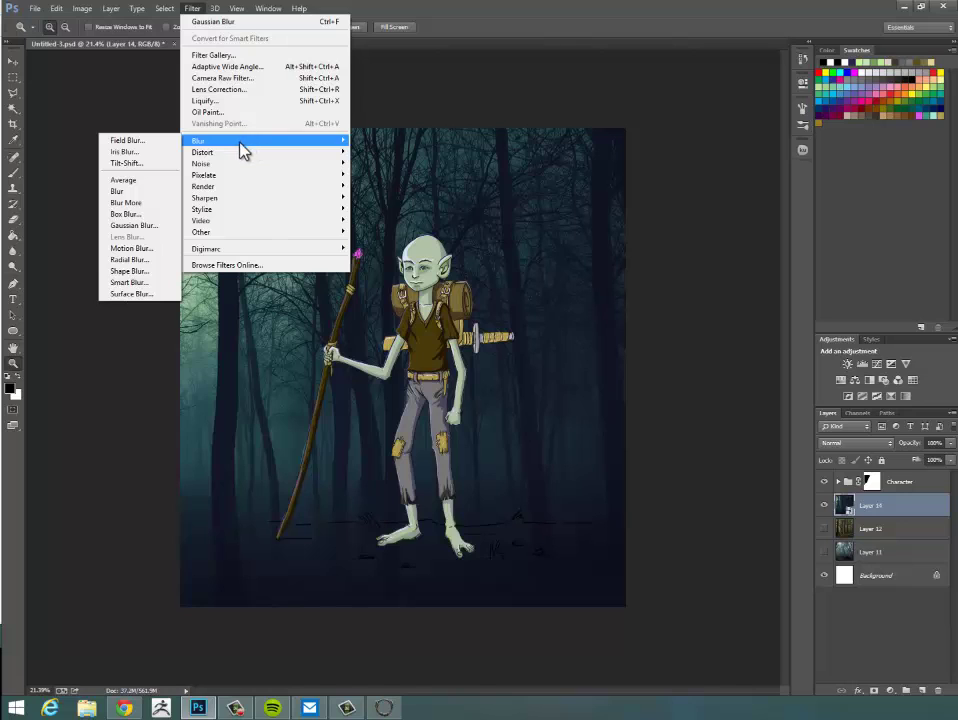
{"action": "left_click", "coordinate": [140, 226]}
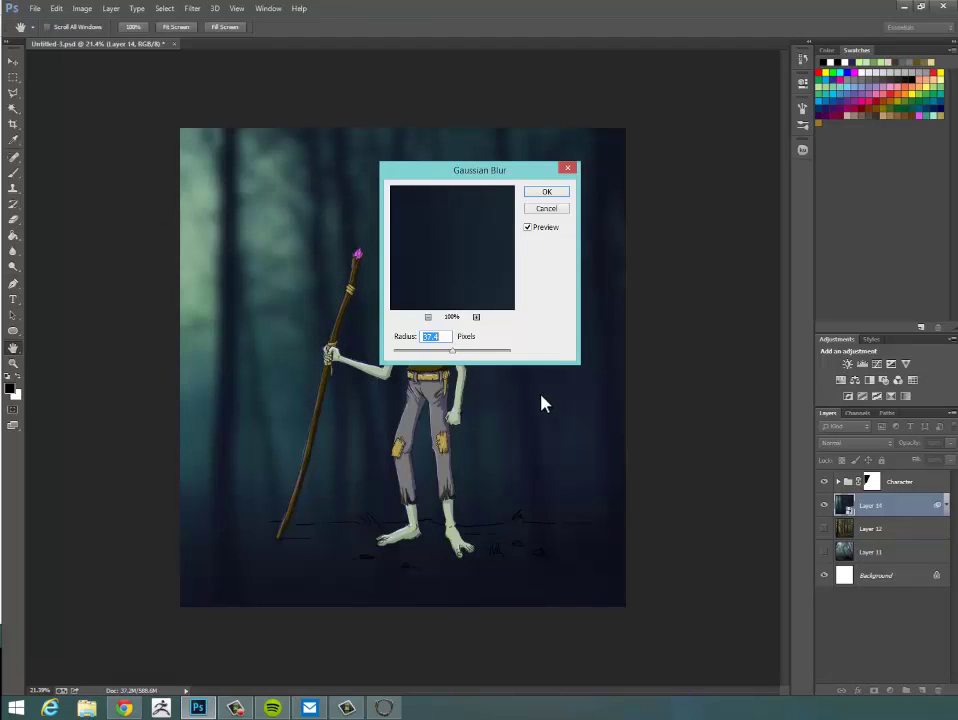
{"action": "left_click_drag", "start_coordinate": [450, 350], "coordinate": [453, 352]}
{"action": "left_click", "coordinate": [545, 190]}
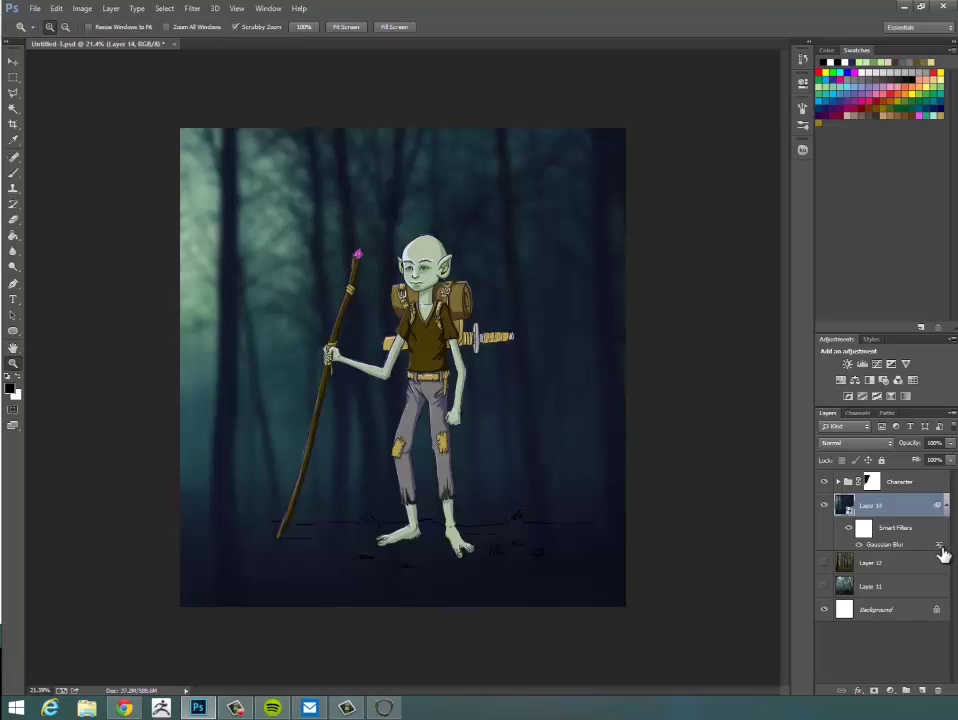
Reduce the radius of Layer 14's Gaussian Blur smart filter so the forest is slightly sharper.
{"action": "left_click", "coordinate": [939, 545]}
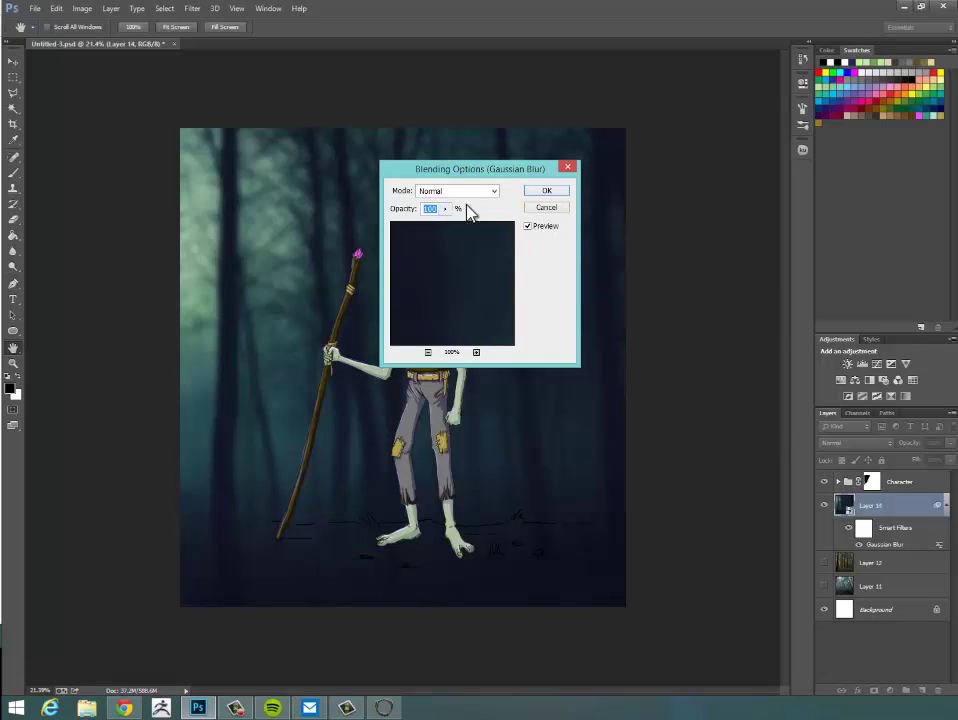
{"action": "left_click", "coordinate": [548, 208]}
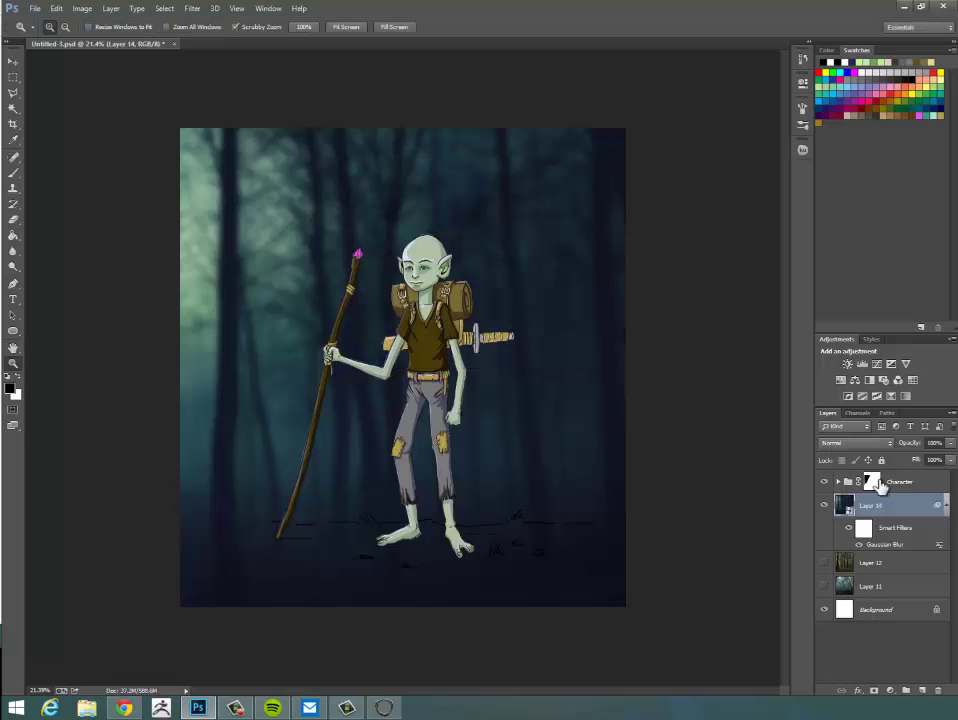
{"action": "left_click", "coordinate": [886, 546]}
{"action": "double_click", "coordinate": [886, 546]}
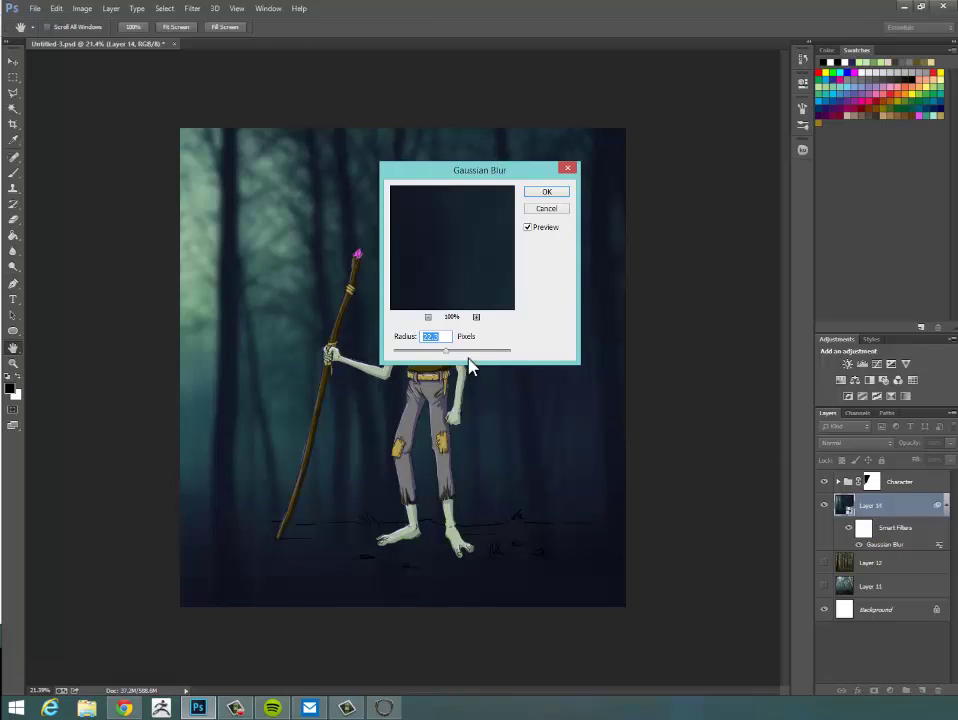
{"action": "mouse_move", "coordinate": [445, 355]}
{"action": "left_mouse_down"}
{"action": "mouse_move", "coordinate": [400, 352]}
{"action": "mouse_move", "coordinate": [440, 356]}
{"action": "left_mouse_up"}
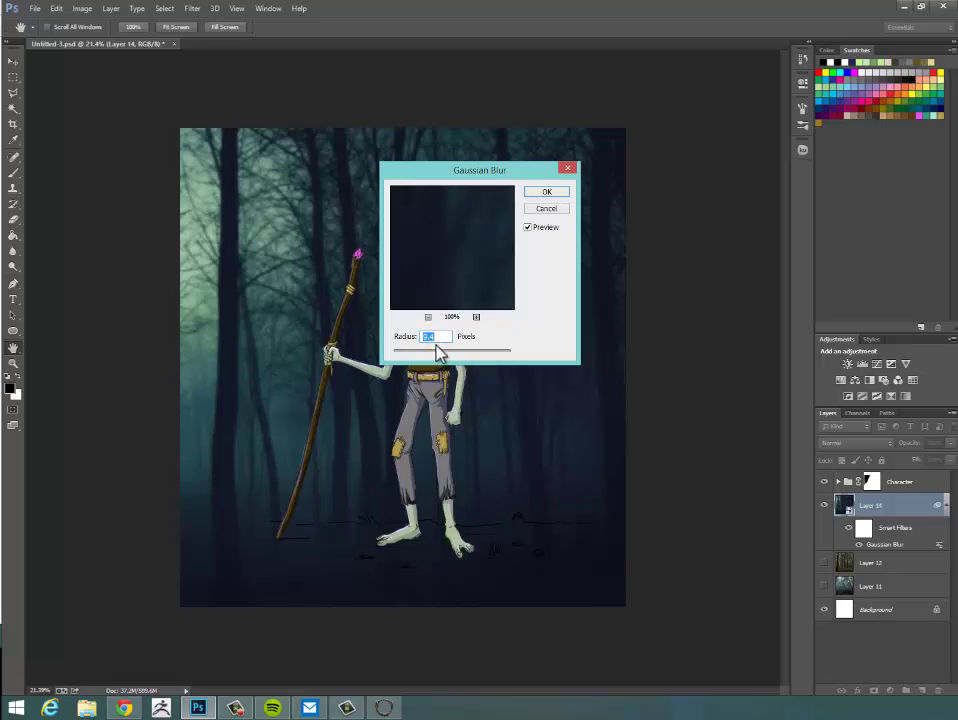
{"action": "left_click", "coordinate": [552, 193]}
{"action": "key", "text": "z"}
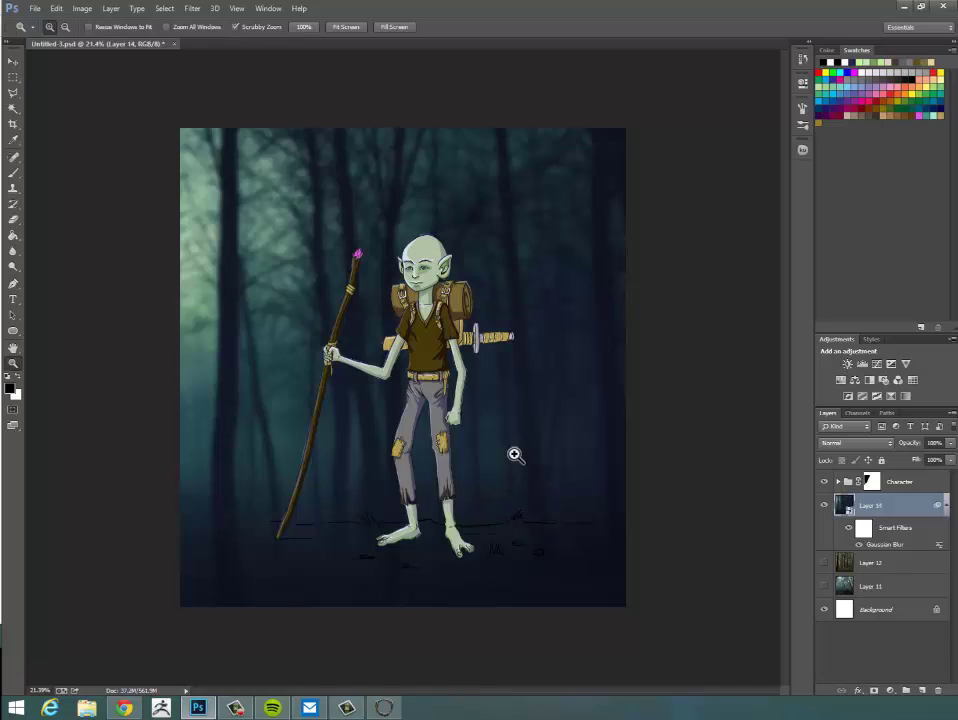
Add a Hue/Saturation adjustment layer above Layer 14 and clip it to that layer.
{"action": "left_click", "coordinate": [913, 509]}
{"action": "left_click", "coordinate": [86, 9]}
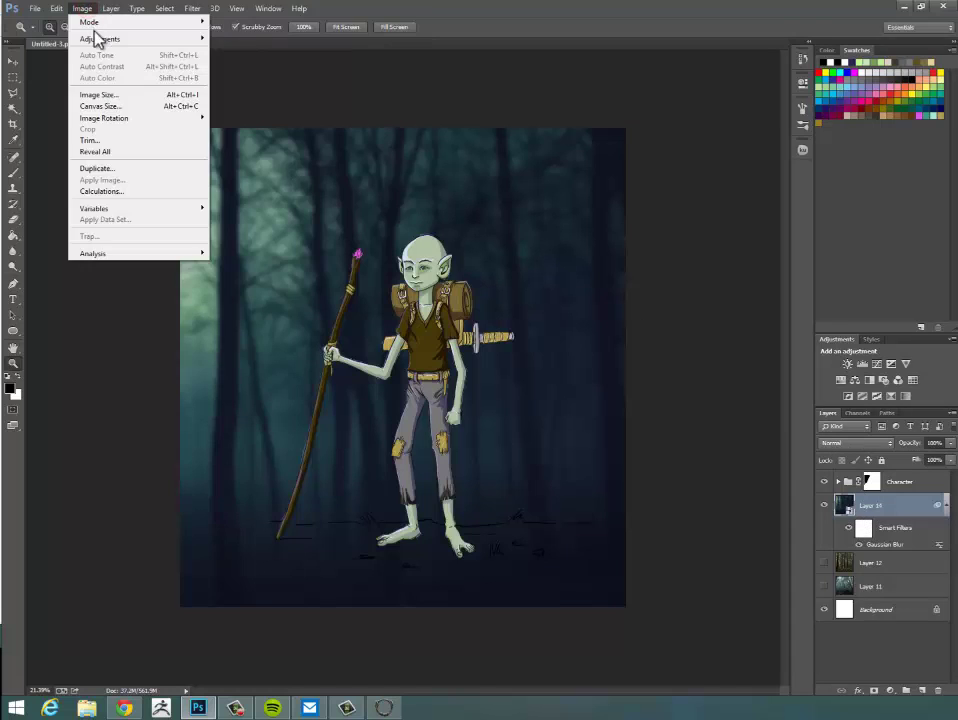
{"action": "mouse_move", "coordinate": [119, 40]}
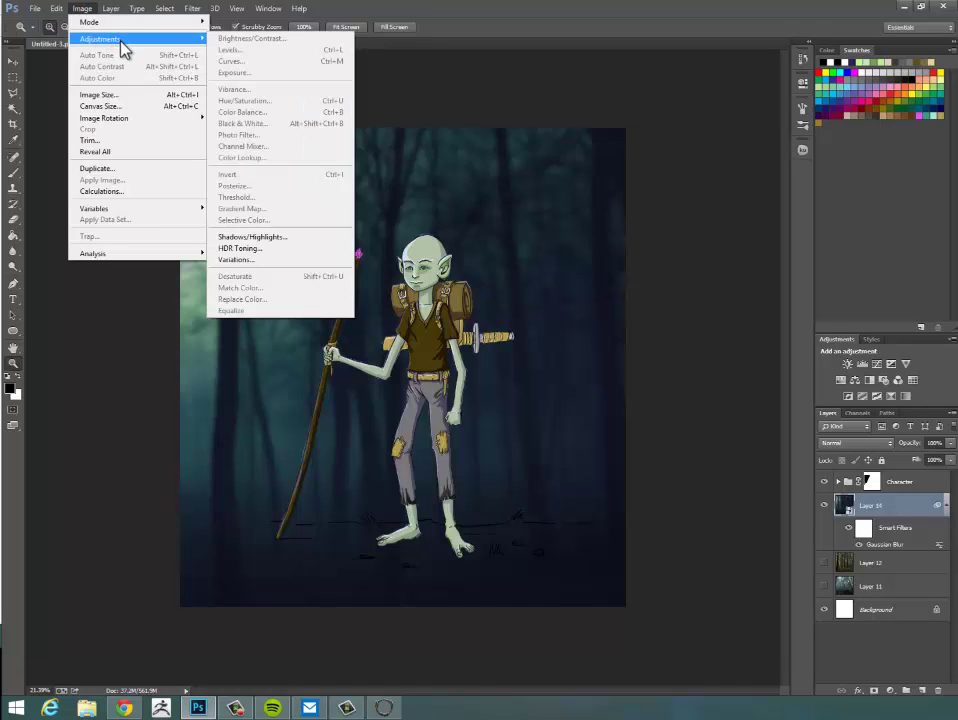
{"action": "mouse_move", "coordinate": [113, 12]}
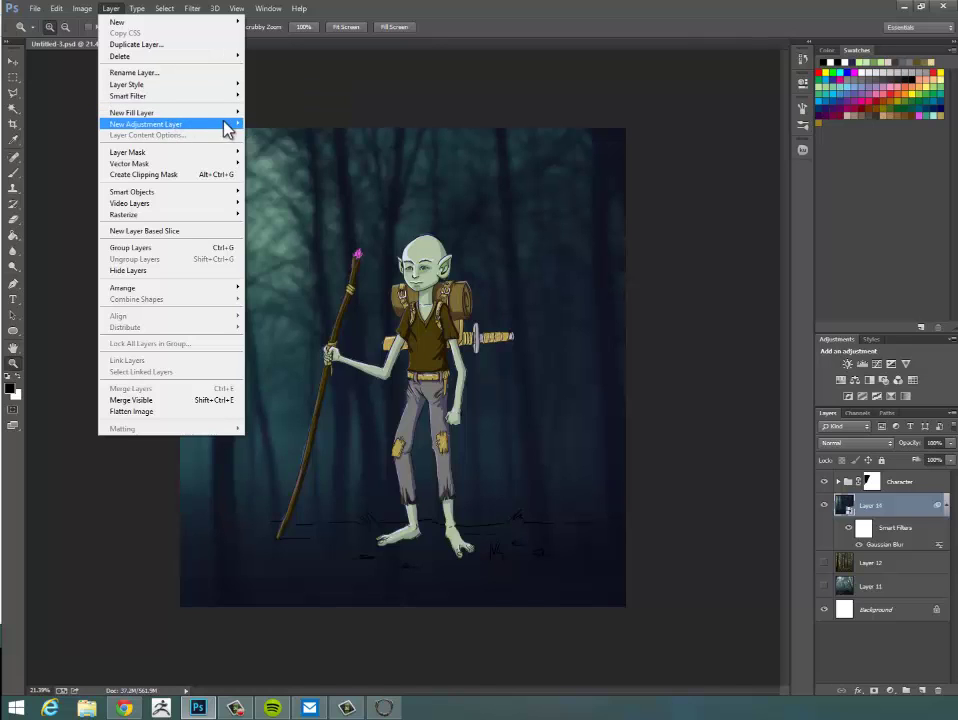
{"action": "mouse_move", "coordinate": [224, 121]}
{"action": "left_click", "coordinate": [318, 186]}
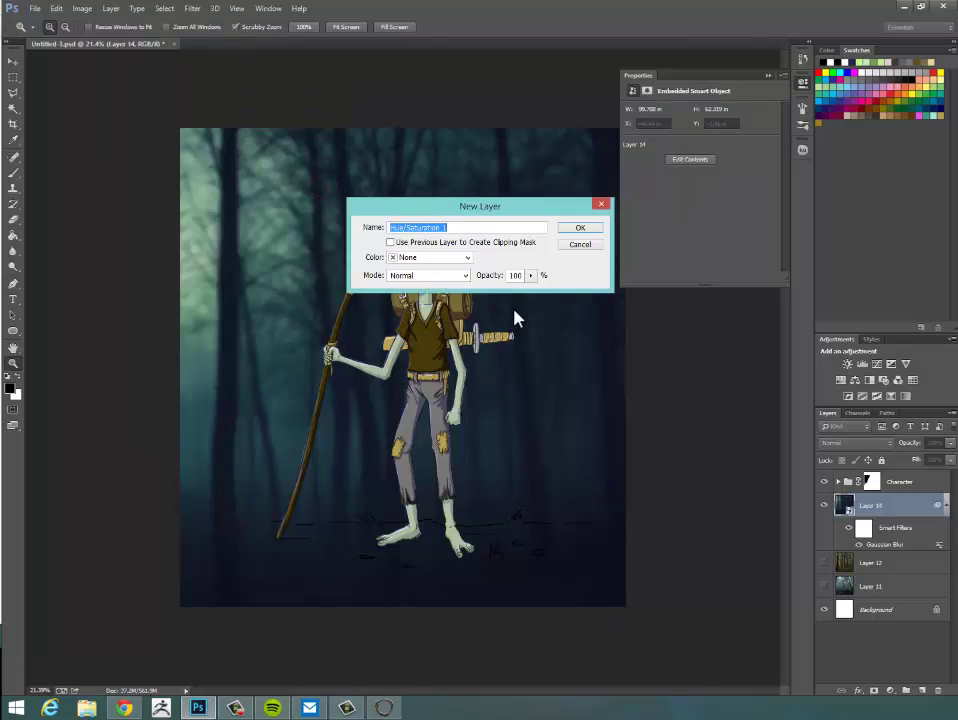
{"action": "left_click", "coordinate": [580, 228]}
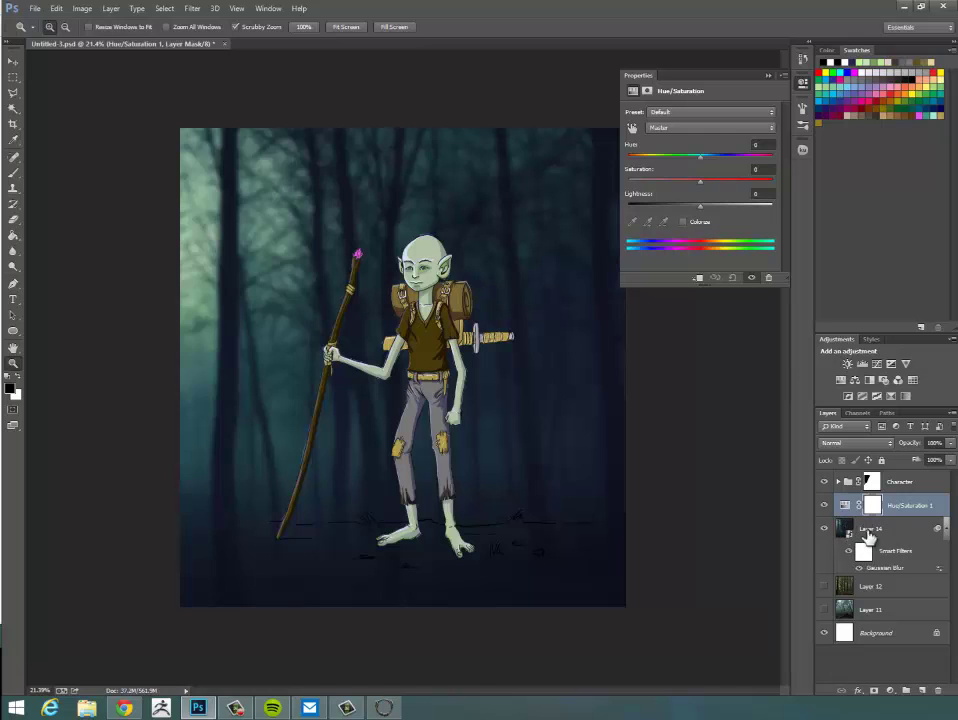
{"action": "left_click_drag", "start_coordinate": [864, 555], "coordinate": [855, 513]}
{"action": "left_click_drag", "start_coordinate": [857, 507], "coordinate": [849, 519]}
{"action": "left_click", "coordinate": [850, 517], "text": "alt"}
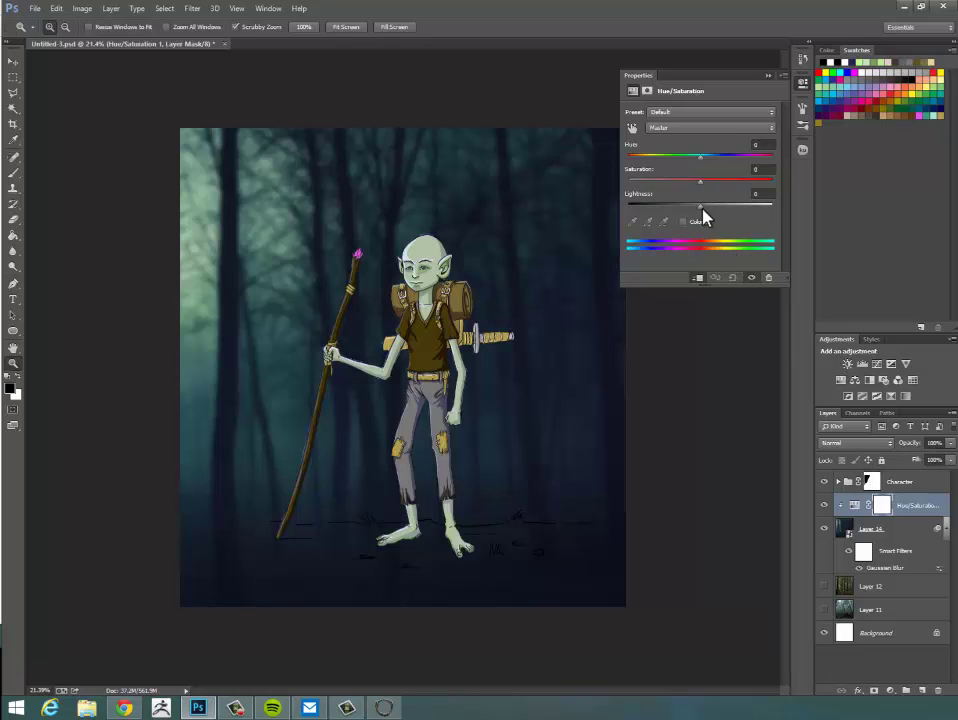
Set the forest's Hue/Saturation adjustment to Hue -1, Saturation -12 and Lightness +7.
{"action": "left_click_drag", "start_coordinate": [702, 211], "coordinate": [706, 209]}
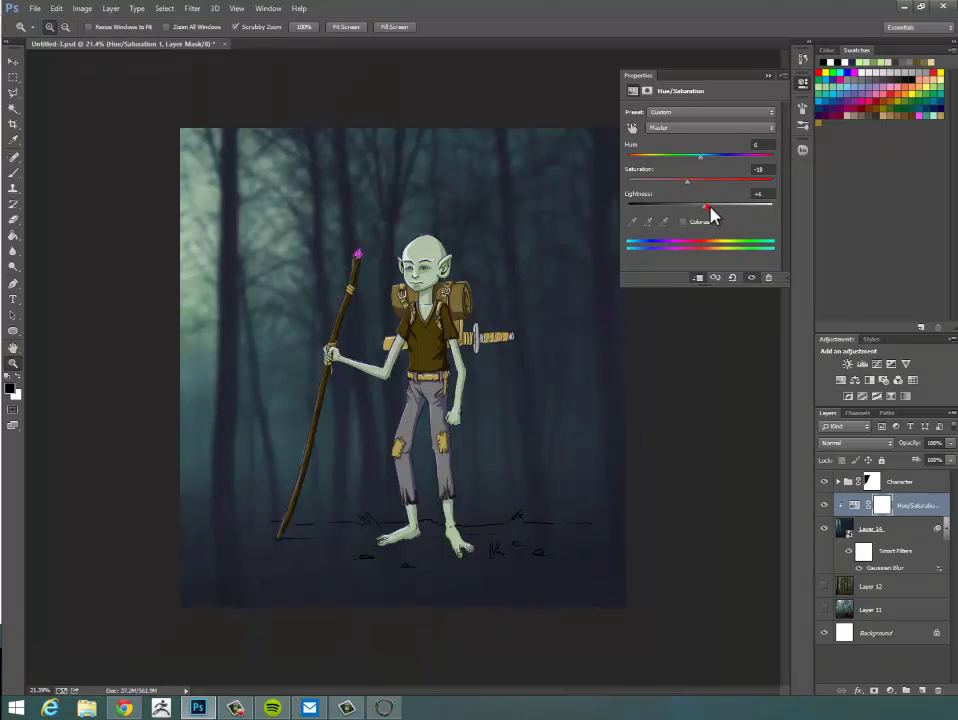
{"action": "left_click_drag", "start_coordinate": [713, 215], "coordinate": [709, 214]}
{"action": "left_click_drag", "start_coordinate": [700, 156], "coordinate": [695, 186]}
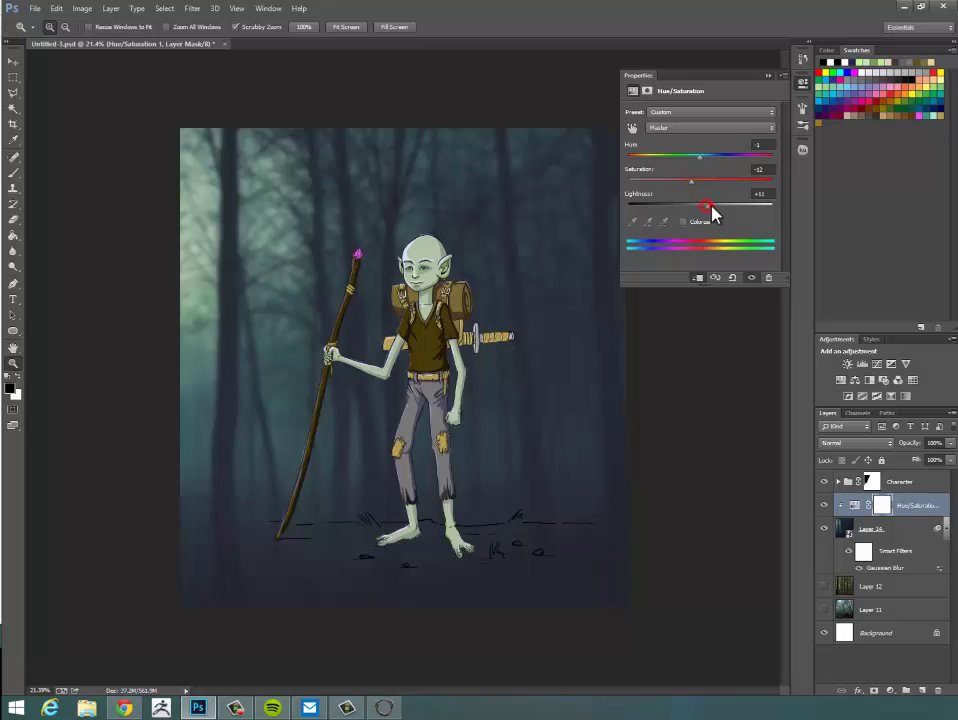
{"action": "left_click_drag", "start_coordinate": [713, 212], "coordinate": [706, 214]}
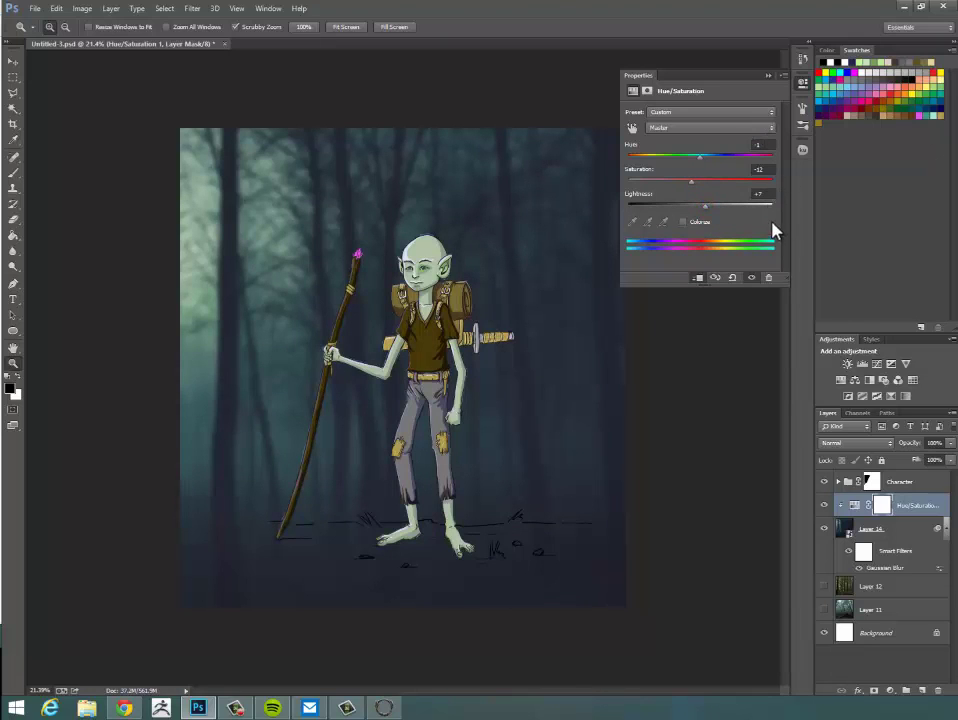
{"action": "left_click", "coordinate": [766, 75]}
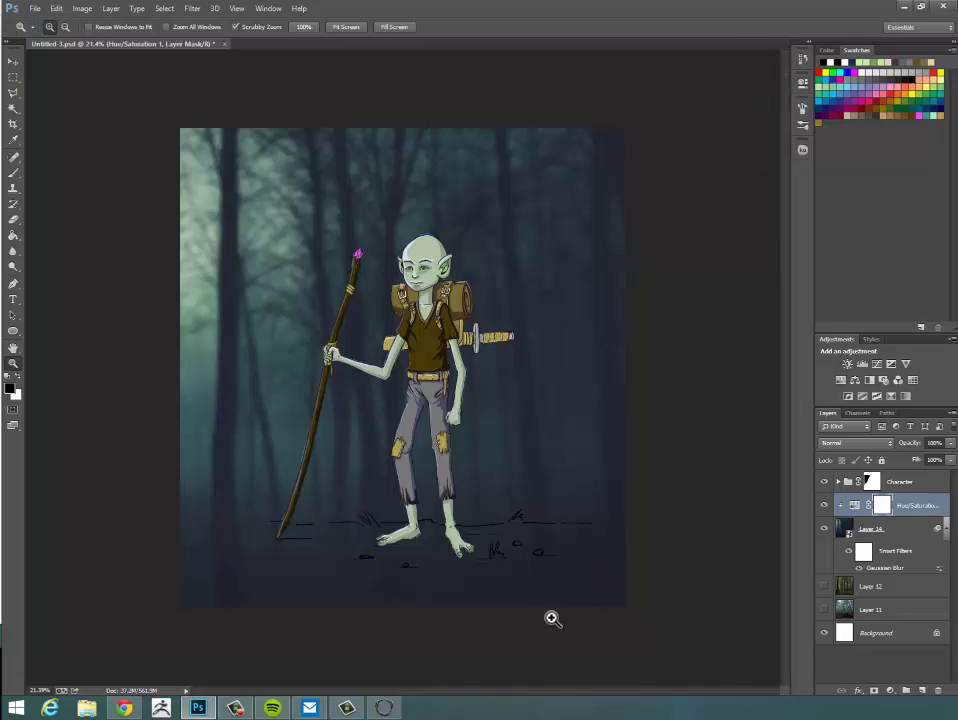
Shift the forest image on Layer 14 to the right behind the character and check the character against it up close.
{"action": "left_click", "coordinate": [893, 533]}
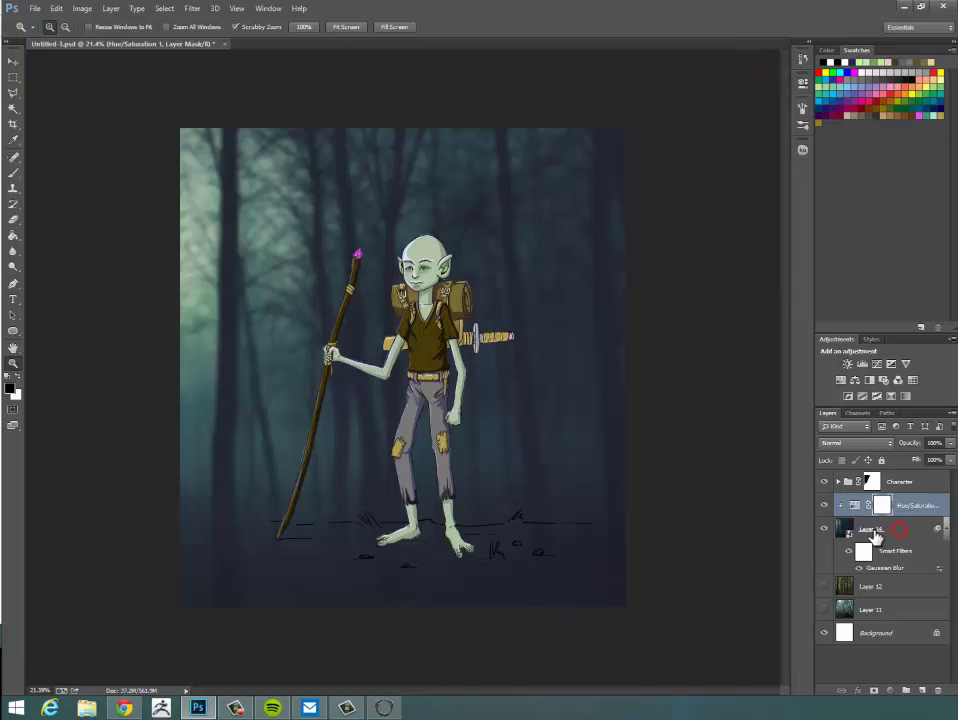
{"action": "left_click", "coordinate": [516, 441]}
{"action": "left_click_drag", "start_coordinate": [516, 428], "coordinate": [555, 395]}
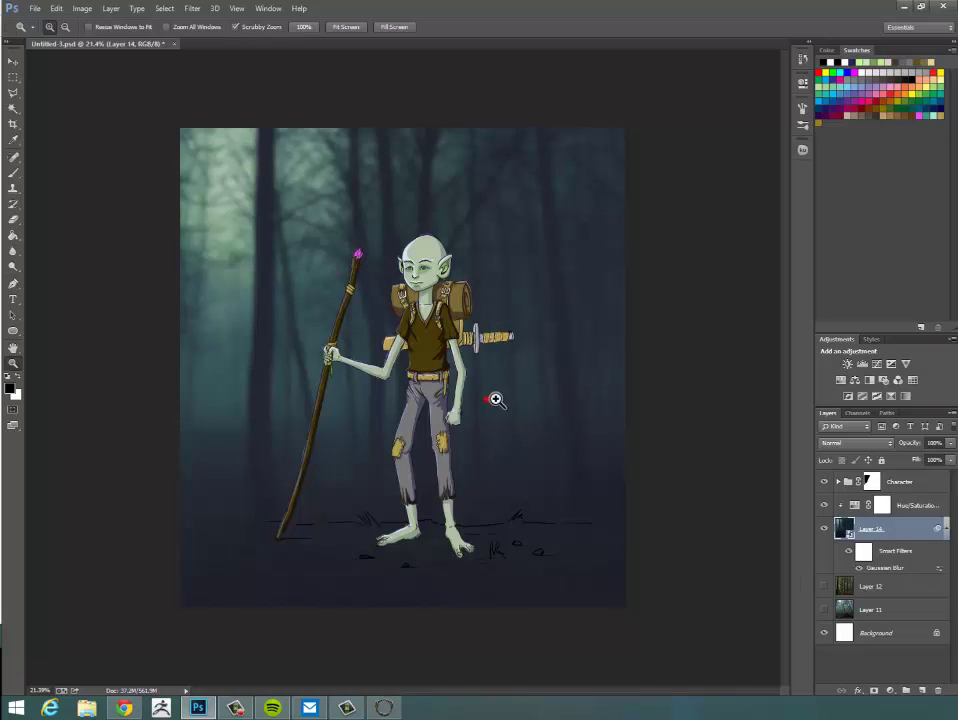
{"action": "left_click_drag", "start_coordinate": [495, 399], "coordinate": [430, 380]}
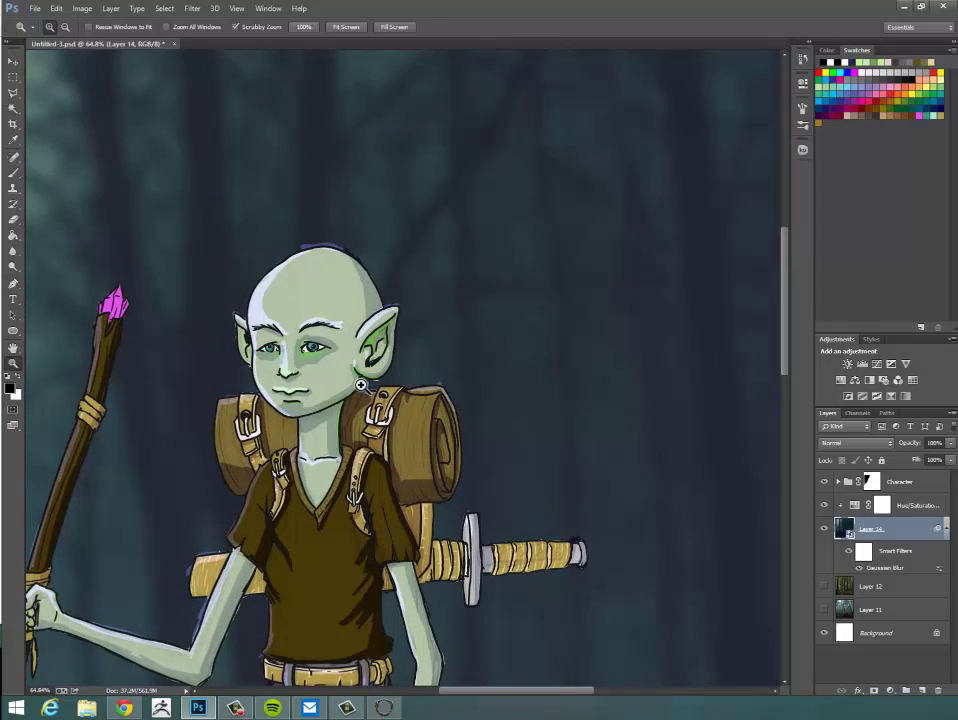
{"action": "left_click_drag", "start_coordinate": [528, 438], "coordinate": [578, 422]}
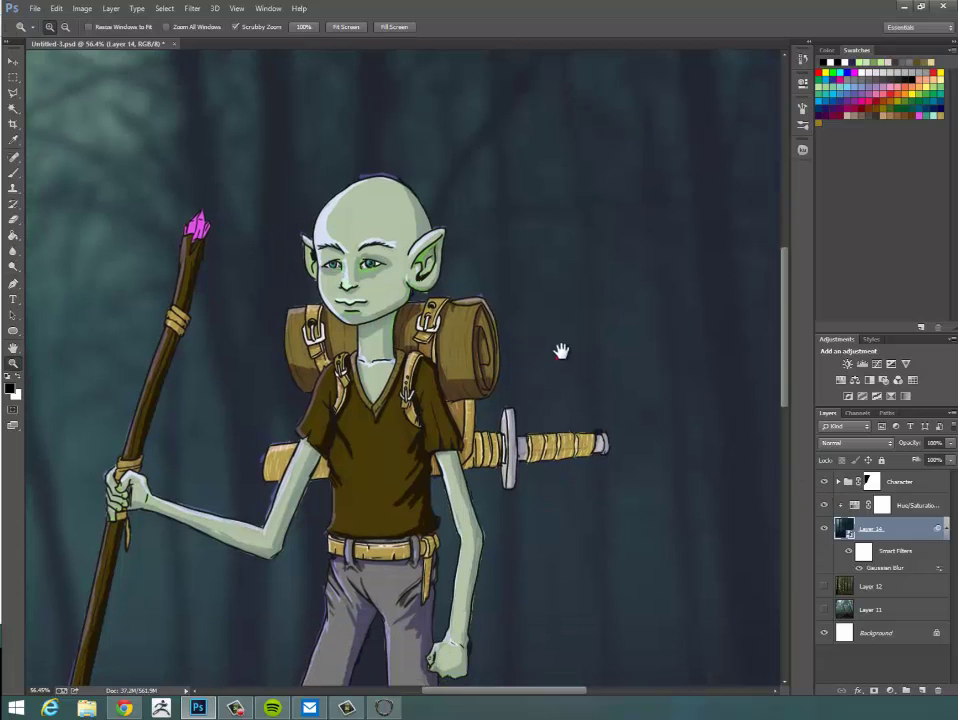
{"action": "left_click_drag", "start_coordinate": [561, 350], "coordinate": [575, 297]}
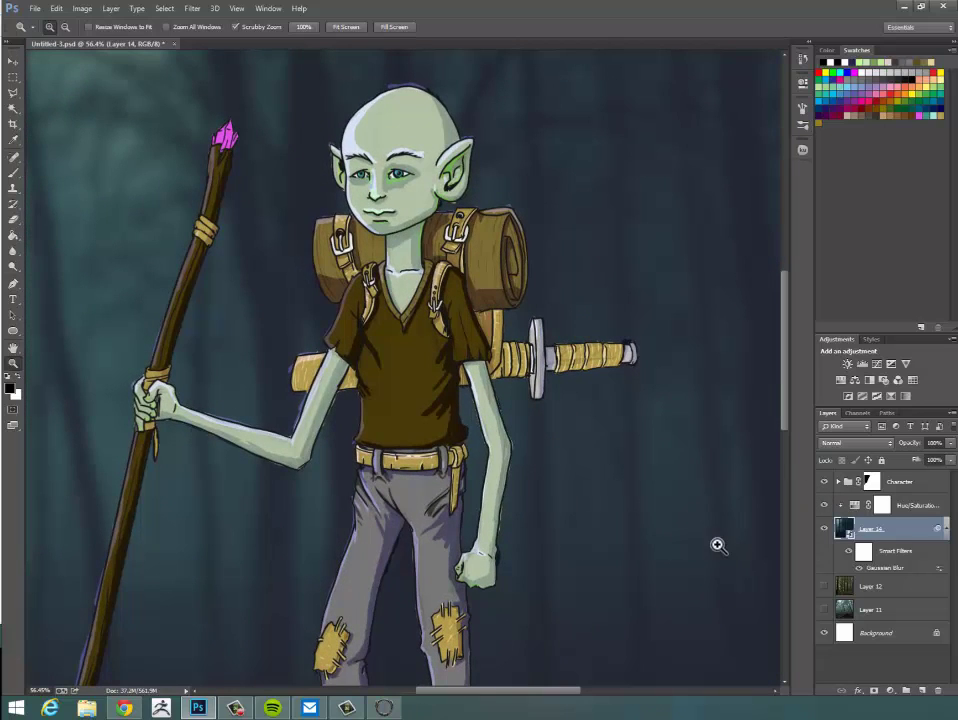
{"action": "left_click_drag", "start_coordinate": [603, 492], "coordinate": [558, 433]}
{"action": "left_click_drag", "start_coordinate": [573, 496], "coordinate": [562, 556]}
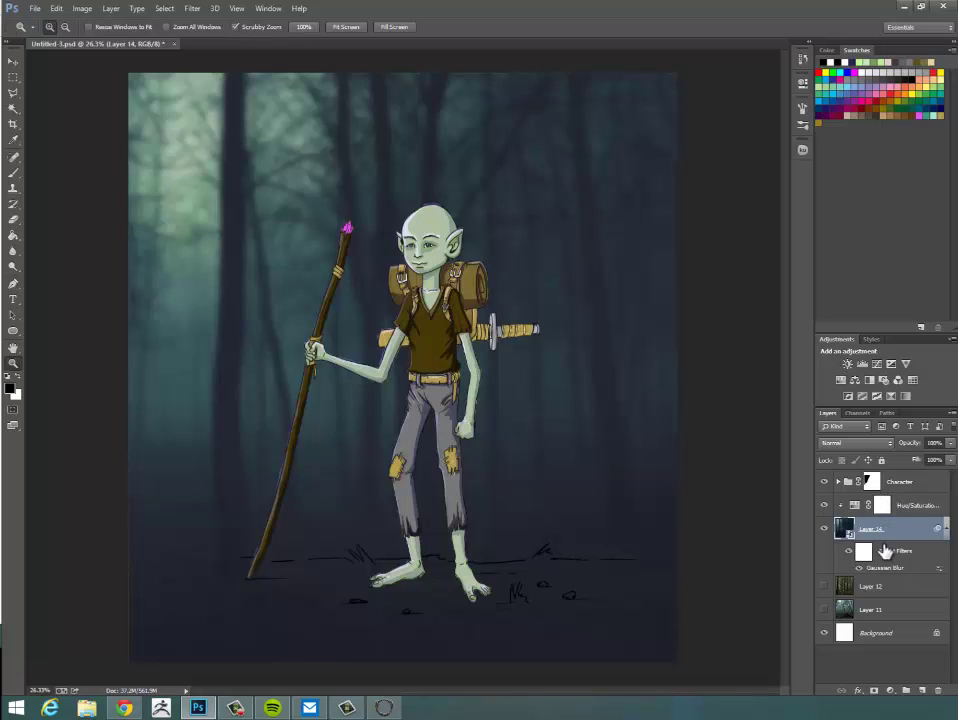
Add a new layer above the Character group and set up a soft round brush at 1200 px.
{"action": "left_click", "coordinate": [905, 483]}
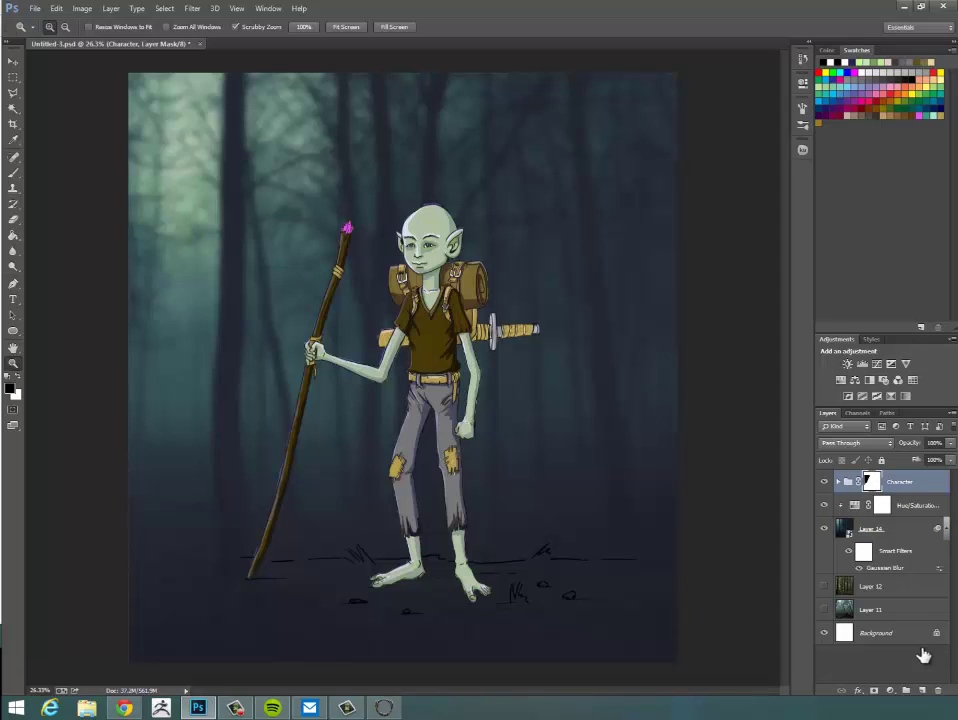
{"action": "left_click", "coordinate": [921, 690]}
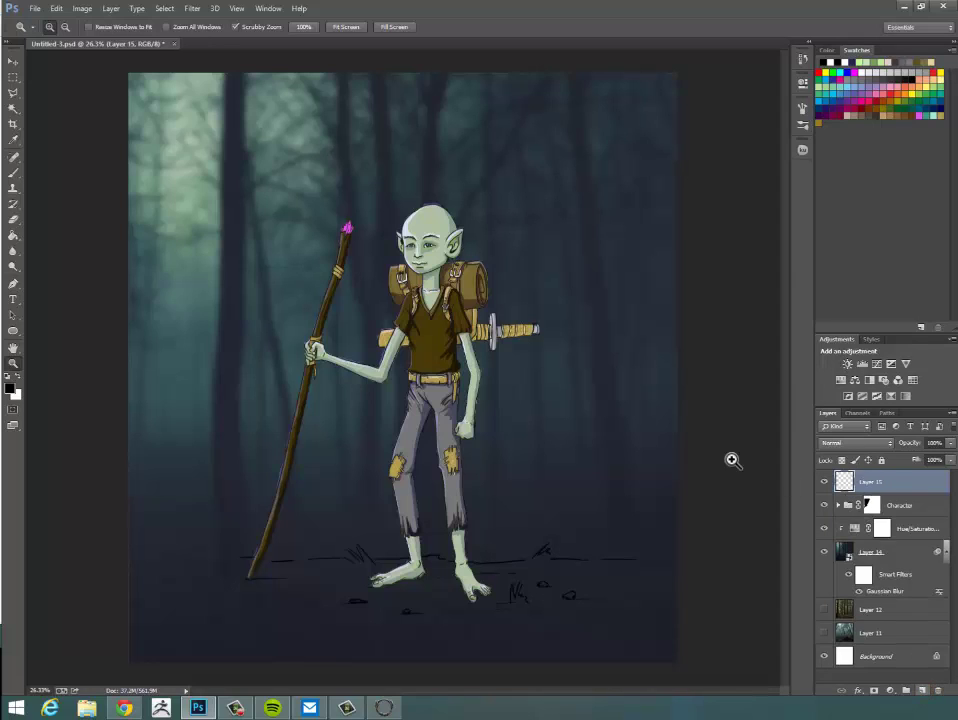
{"action": "left_click", "coordinate": [16, 172]}
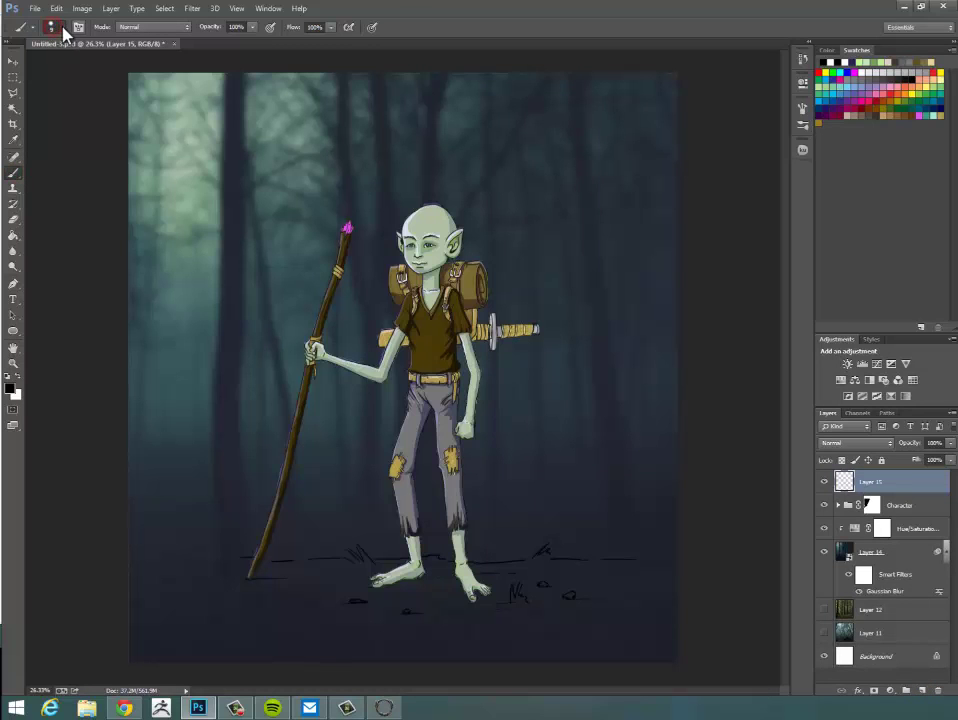
{"action": "left_click", "coordinate": [55, 27]}
{"action": "left_click", "coordinate": [55, 27]}
{"action": "left_click", "coordinate": [55, 27]}
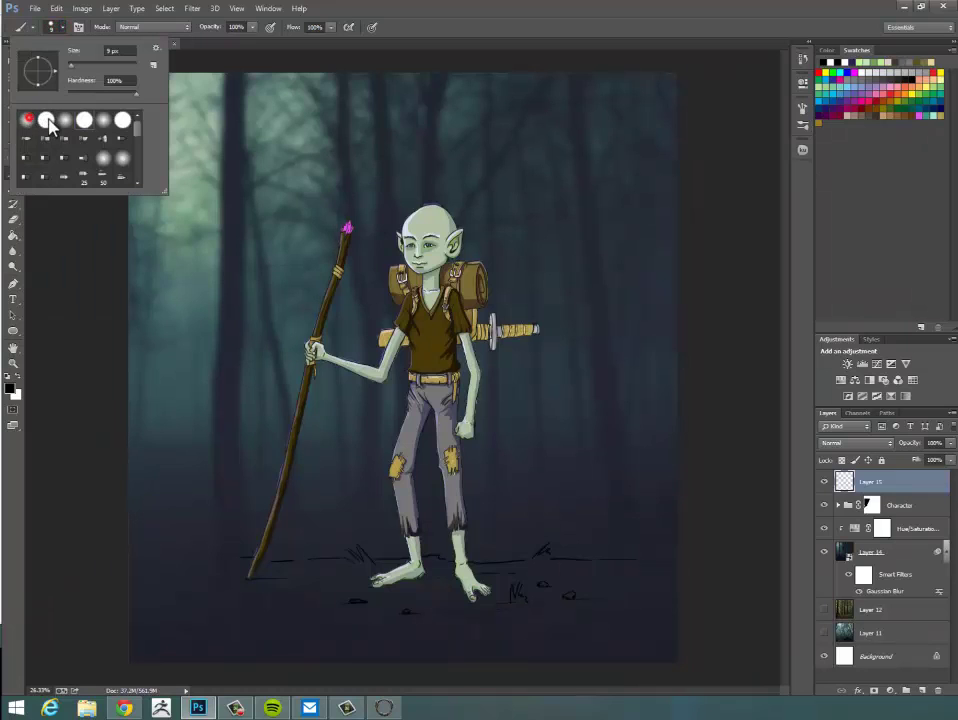
{"action": "left_click", "coordinate": [445, 25]}
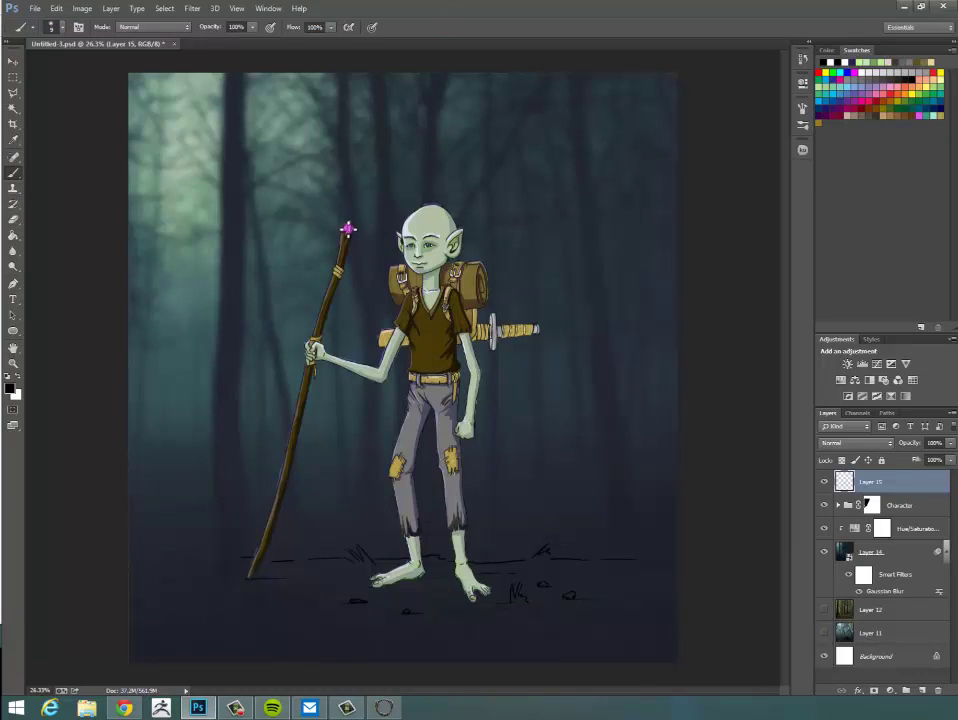
{"action": "key", "text": "bracketright"}
{"action": "key", "text": "bracketright"}
{"action": "key", "text": "bracketright"}
{"action": "key", "text": "bracketright"}
{"action": "key", "text": "bracketright"}
{"action": "key", "text": "bracketright"}
{"action": "key", "text": "bracketright"}
{"action": "key", "text": "bracketright"}
{"action": "key", "text": "bracketright"}
{"action": "key", "text": "bracketright"}
{"action": "key", "text": "bracketright"}
{"action": "key", "text": "bracketright"}
{"action": "key", "text": "bracketright"}
{"action": "key", "text": "bracketright"}
{"action": "key", "text": "bracketright"}
{"action": "key", "text": "bracketright"}
Sample the pink of the staff's crystal, choose a lighter tint of it and paint one soft glow over the crystal.
{"action": "left_click", "coordinate": [348, 226], "text": "alt"}
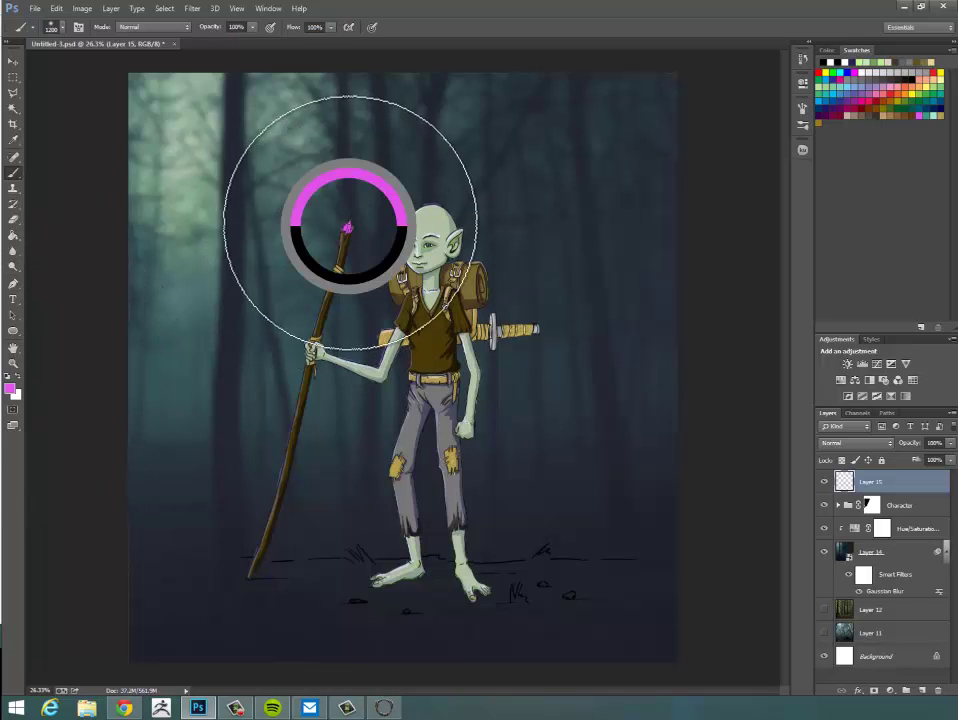
{"action": "left_click", "coordinate": [11, 391]}
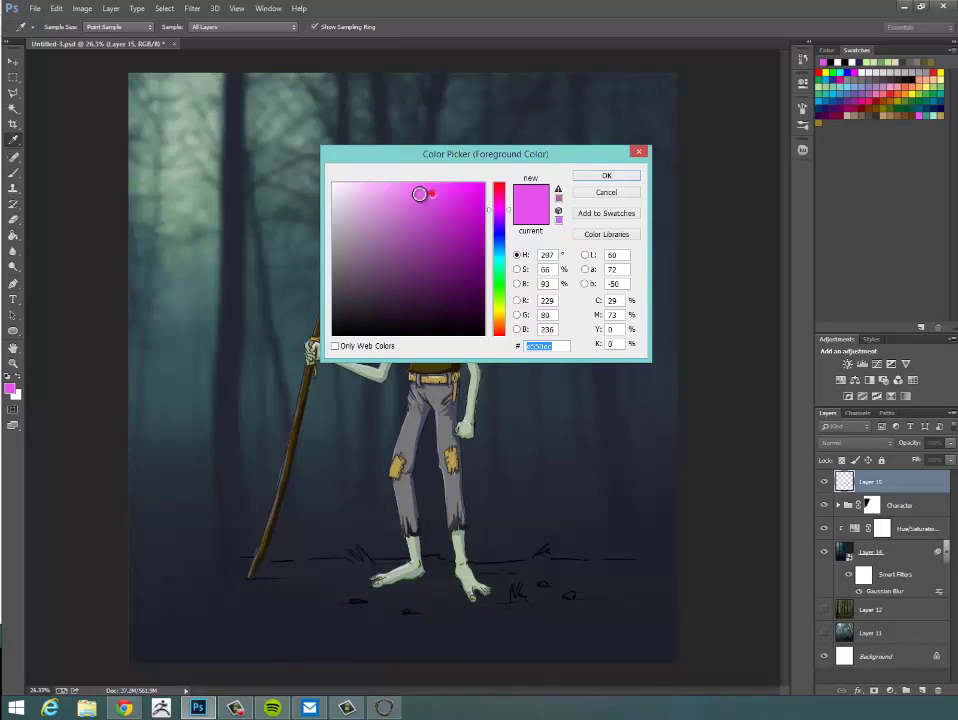
{"action": "left_click_drag", "start_coordinate": [419, 193], "coordinate": [404, 189]}
{"action": "left_click", "coordinate": [606, 176]}
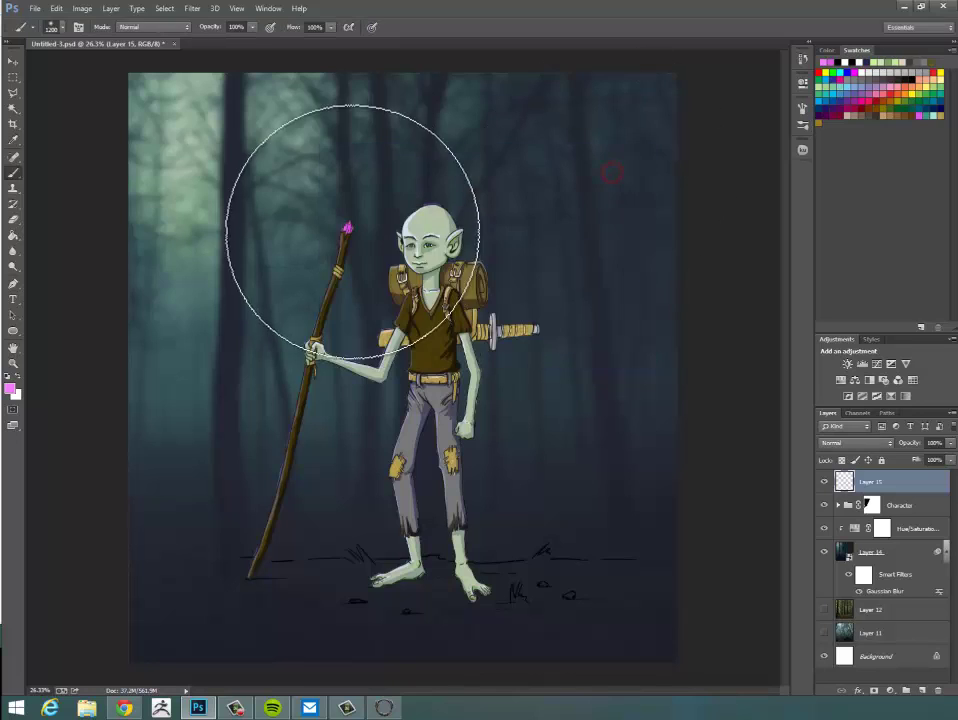
{"action": "left_click", "coordinate": [344, 226]}
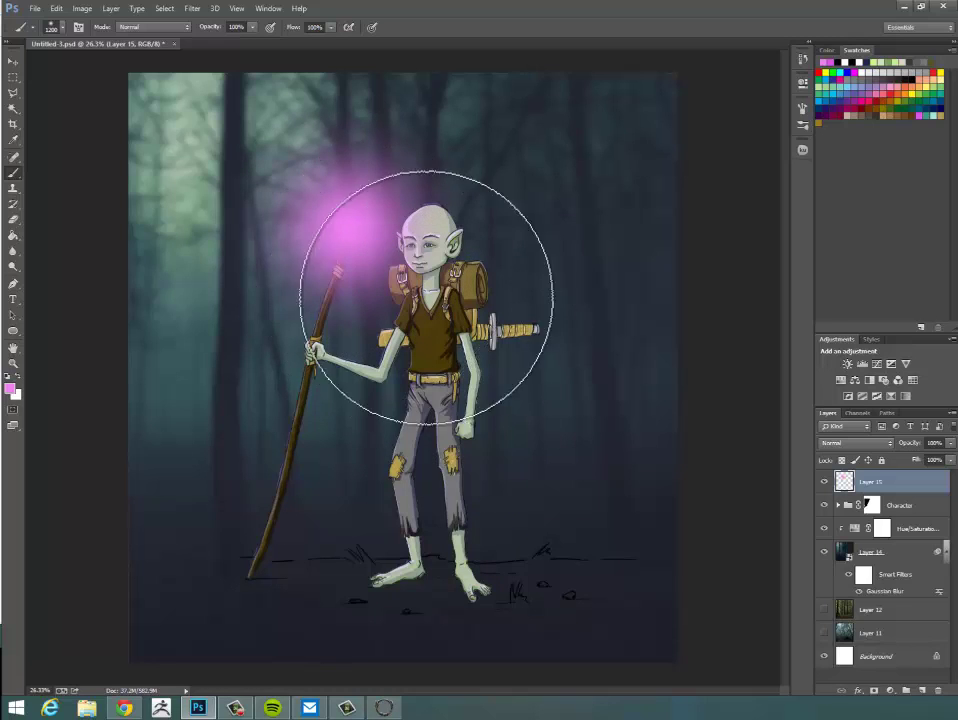
Try Overlay and the darkening blend modes on the pink glow layer, and set its blend mode to Screen.
{"action": "left_click", "coordinate": [870, 443]}
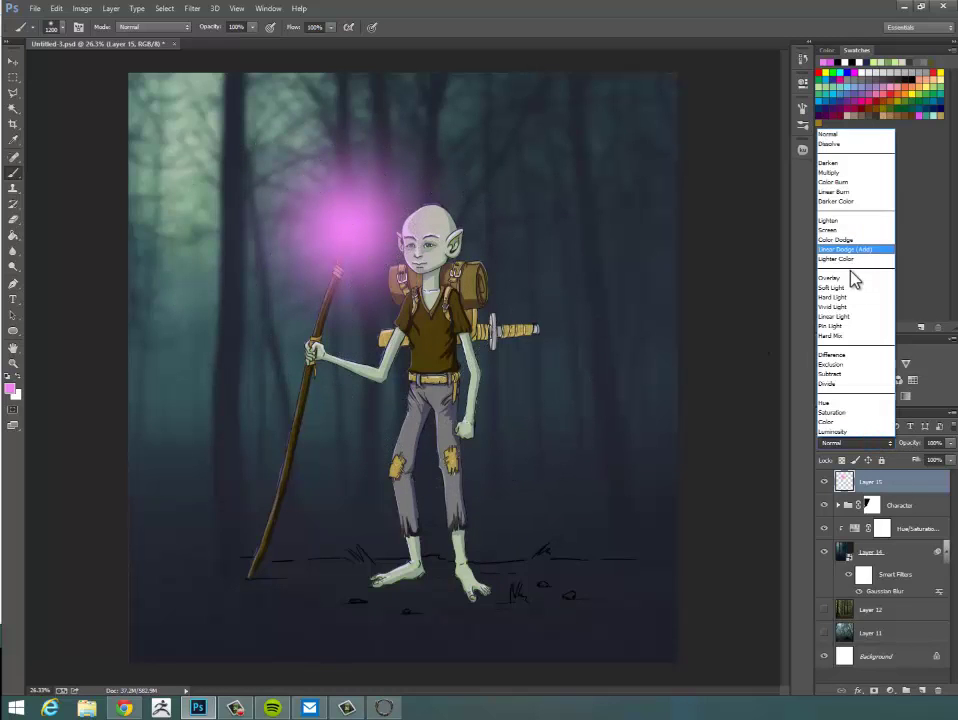
{"action": "left_click", "coordinate": [852, 278]}
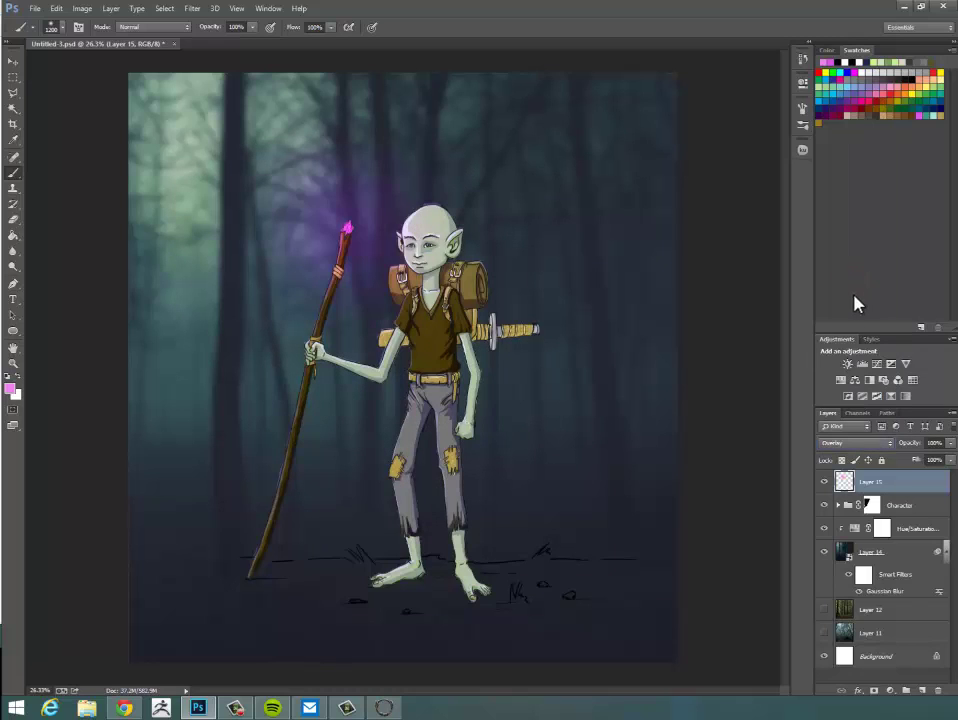
{"action": "left_click", "coordinate": [852, 442]}
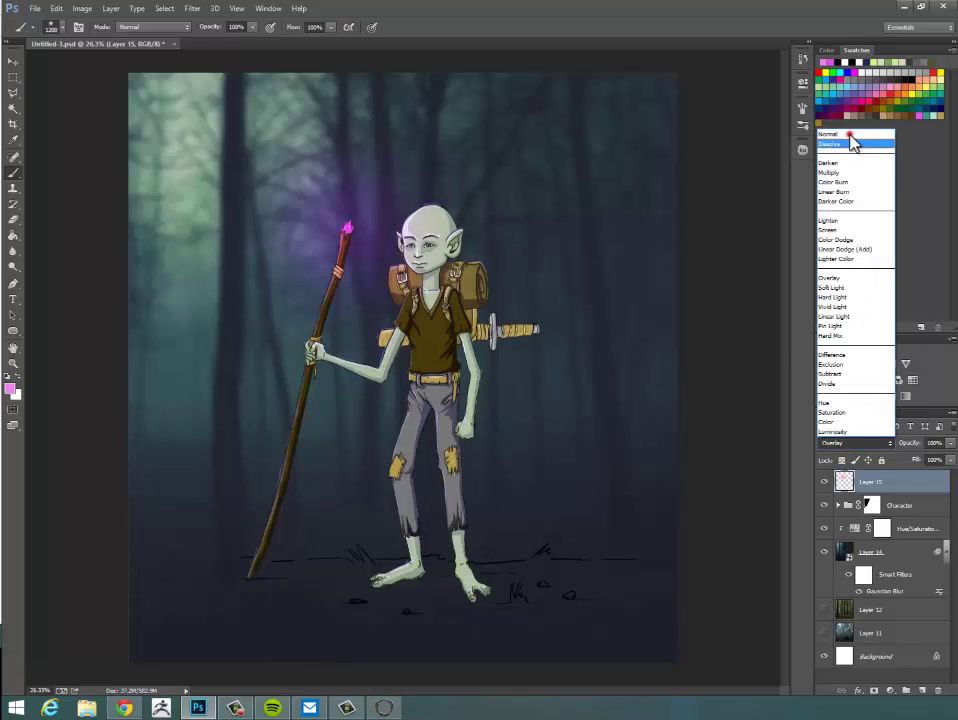
{"action": "left_click", "coordinate": [850, 136]}
{"action": "key", "text": "Down"}
{"action": "key", "text": "Down"}
{"action": "key", "text": "Down"}
{"action": "key", "text": "Down"}
{"action": "key", "text": "Down"}
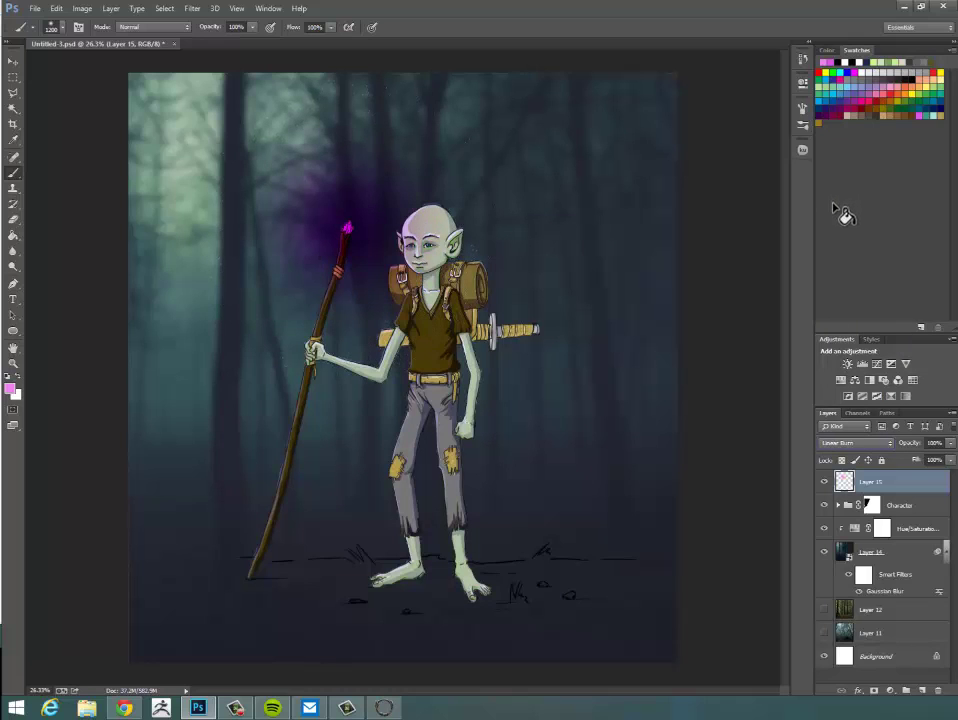
{"action": "key", "text": "Down"}
{"action": "key", "text": "Down"}
{"action": "key", "text": "Down"}
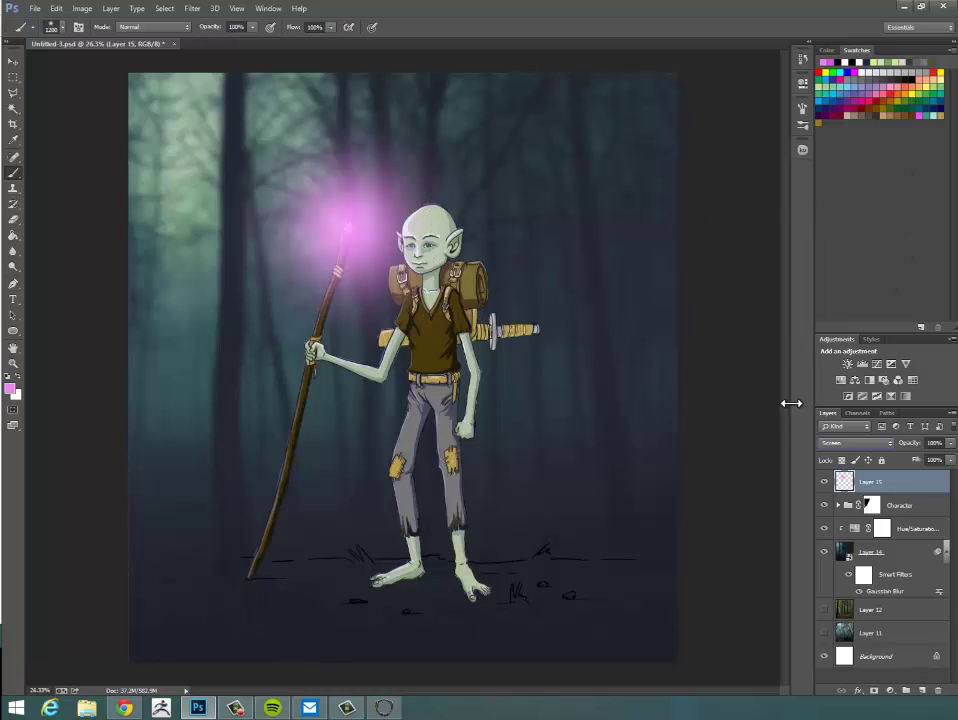
Compare the lightening, contrast, inversion and color blend modes on the pink glow layer and set it to Linear Dodge (Add).
{"action": "key", "text": "Down"}
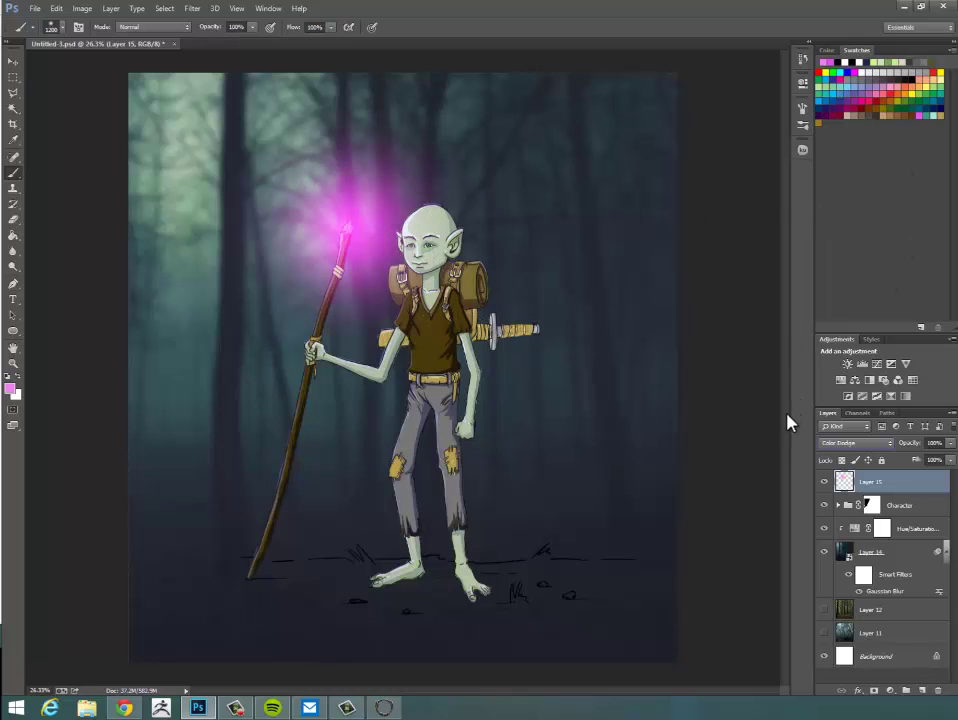
{"action": "key", "text": "Down"}
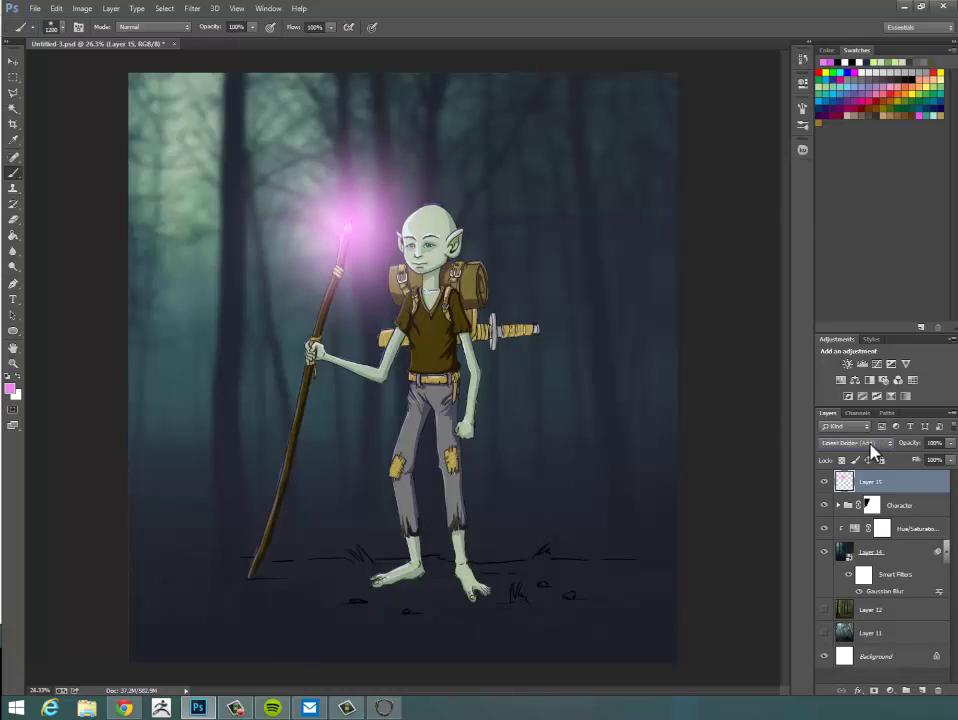
{"action": "key", "text": "Down"}
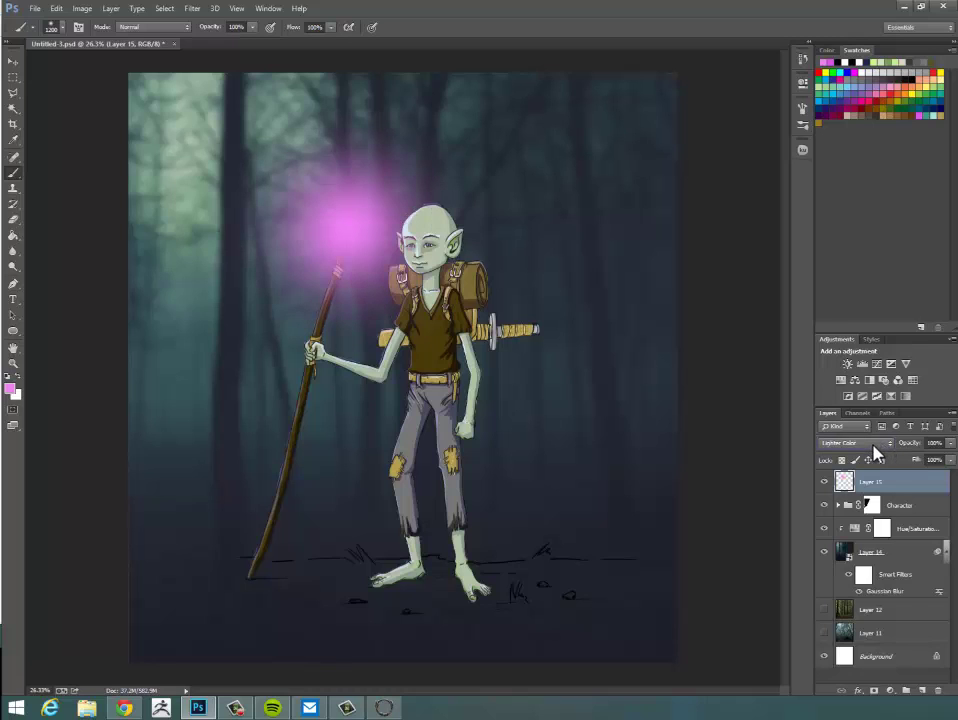
{"action": "key", "text": "Down"}
{"action": "key", "text": "Down"}
{"action": "key", "text": "Down"}
{"action": "key", "text": "Down"}
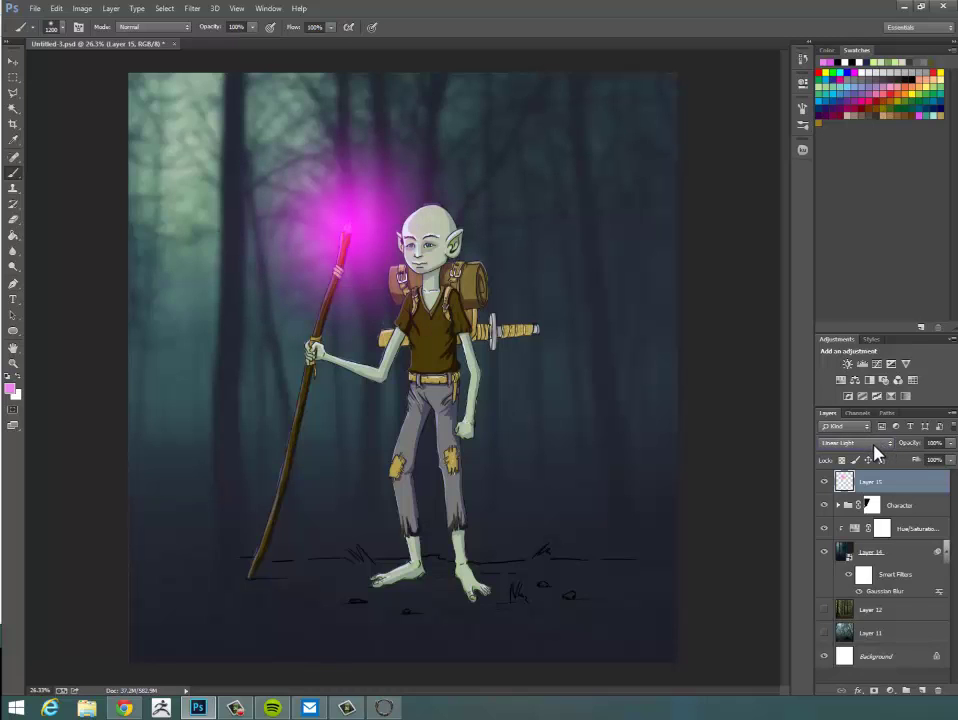
{"action": "key", "text": "Down"}
{"action": "key", "text": "Down"}
{"action": "scroll", "coordinate": [876, 453], "scroll_direction": "down", "scroll_amount": 5}
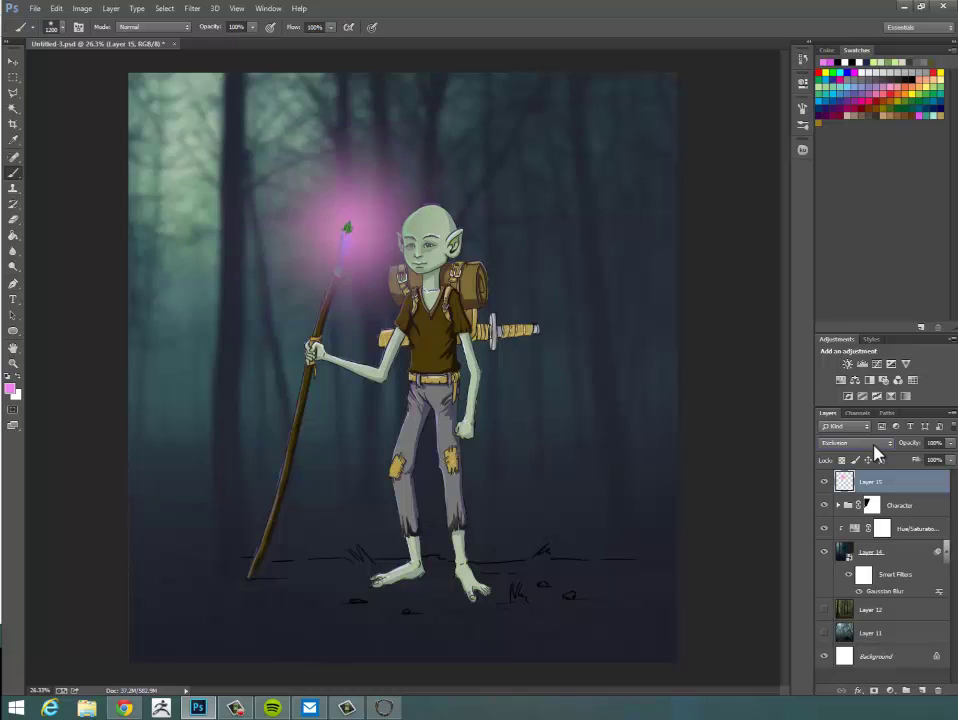
{"action": "scroll", "coordinate": [876, 453], "scroll_direction": "down", "scroll_amount": 2}
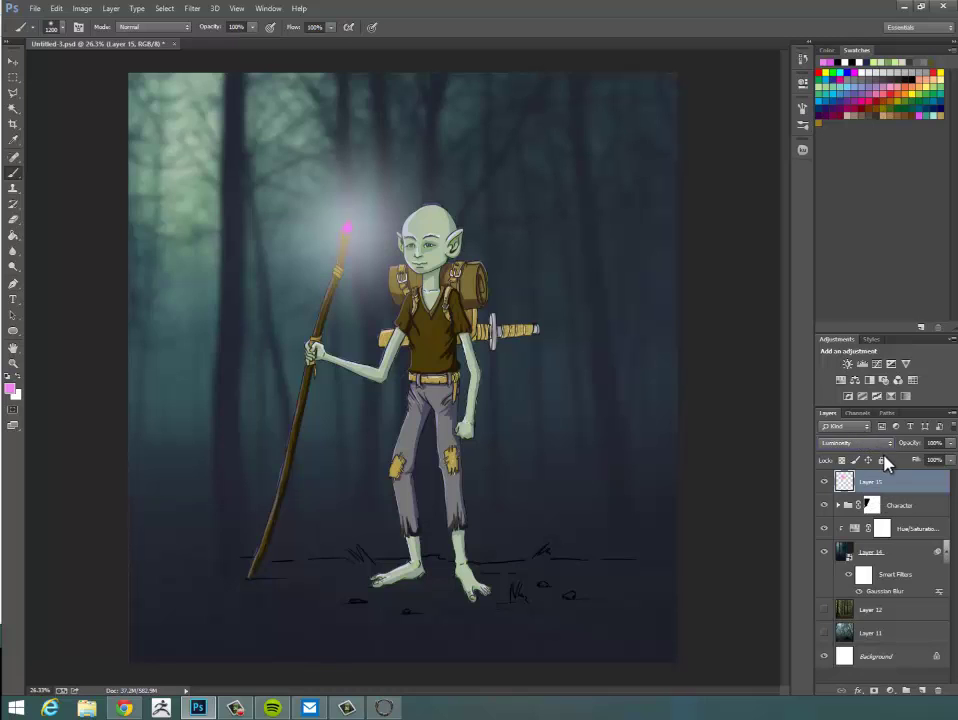
{"action": "scroll", "coordinate": [878, 475], "scroll_direction": "up", "scroll_amount": 9}
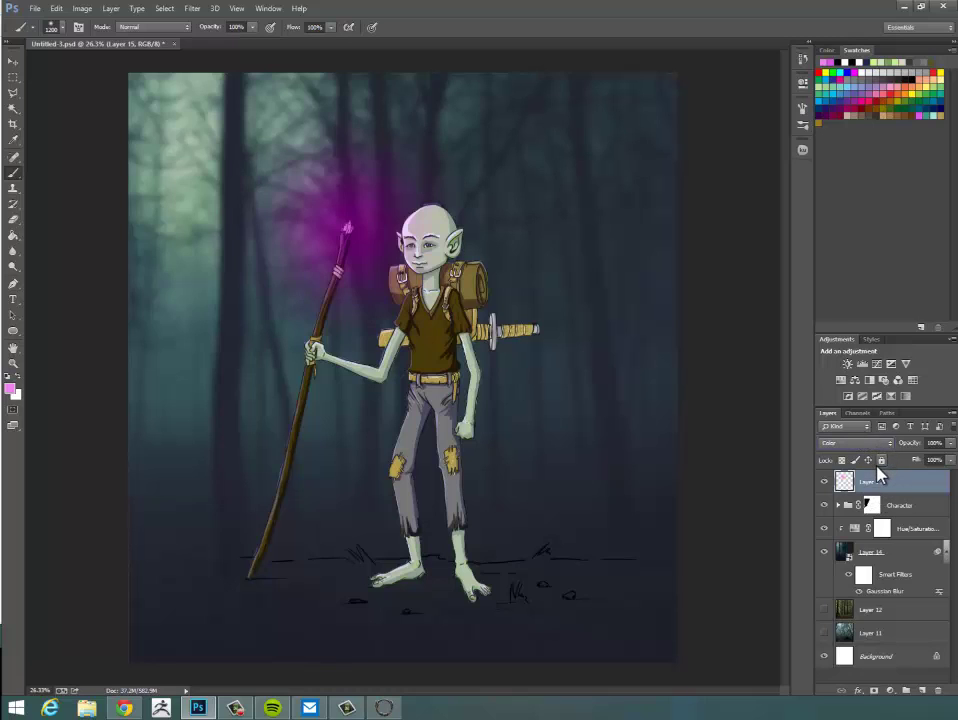
{"action": "scroll", "coordinate": [878, 475], "scroll_direction": "up", "scroll_amount": 5}
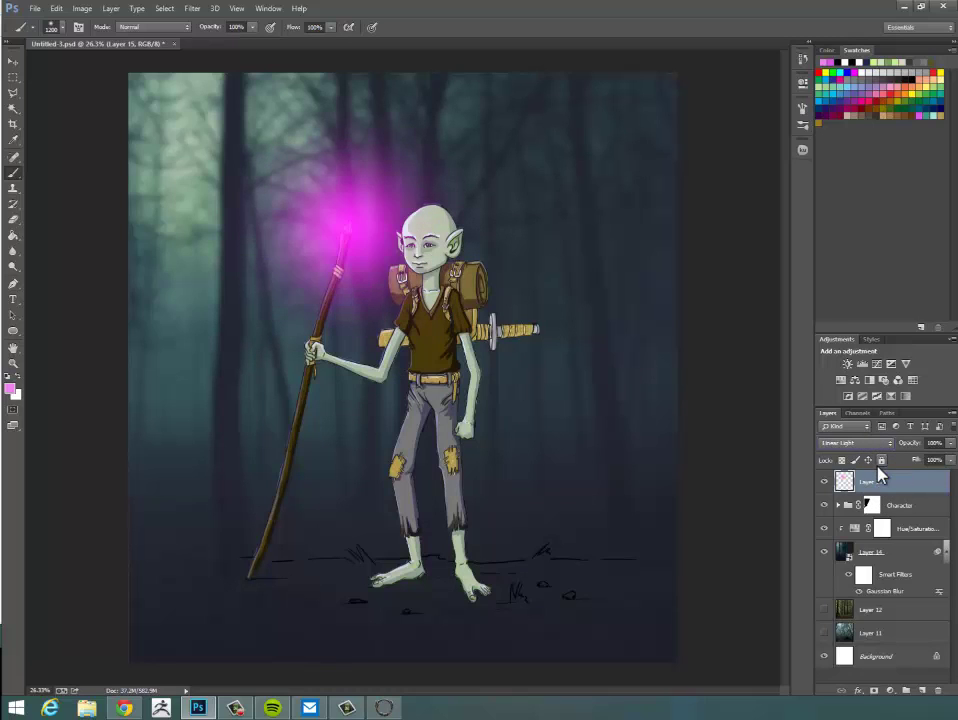
{"action": "scroll", "coordinate": [878, 475], "scroll_direction": "up", "scroll_amount": 2}
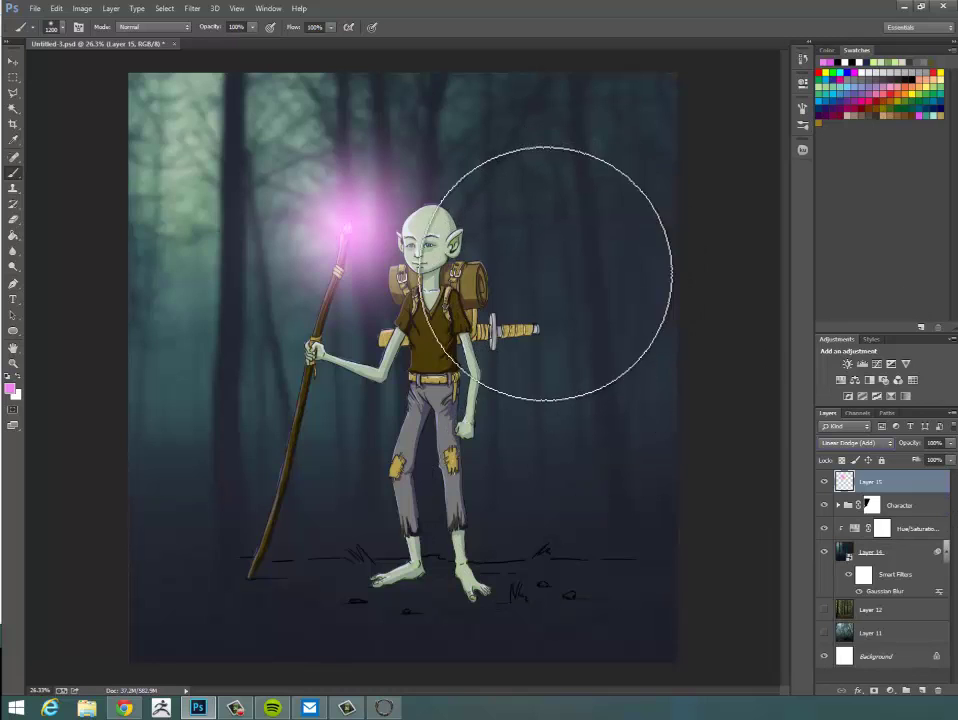
{"action": "left_click", "coordinate": [478, 275]}
{"action": "key", "text": "z"}
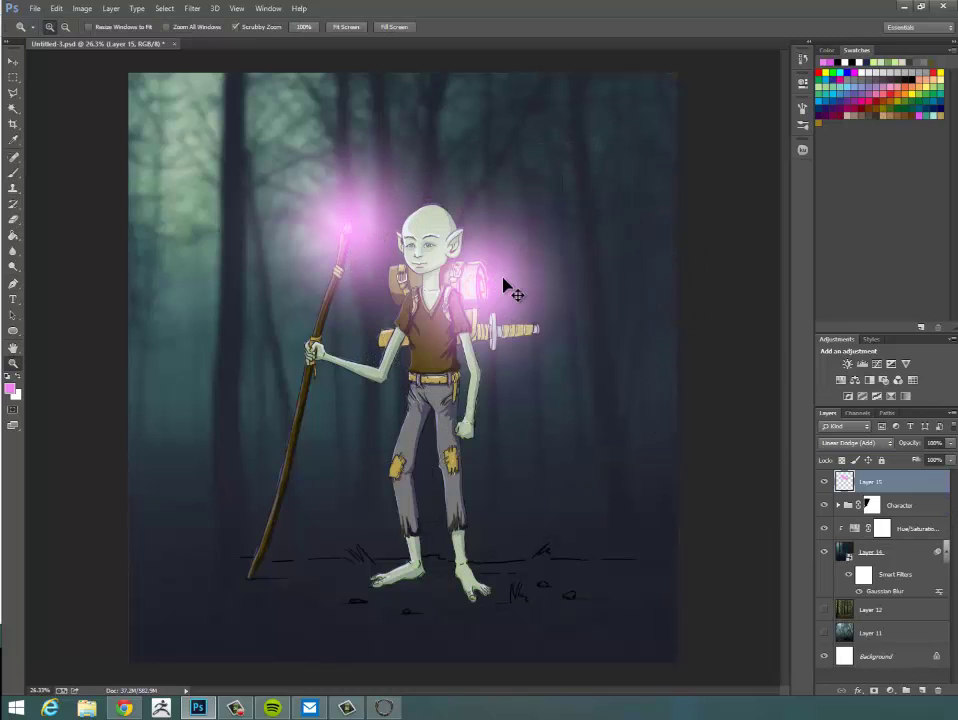
{"action": "key", "text": "ctrl+z"}
Lower the opacity of the pink glow layer to 62%.
{"action": "left_click", "coordinate": [948, 443]}
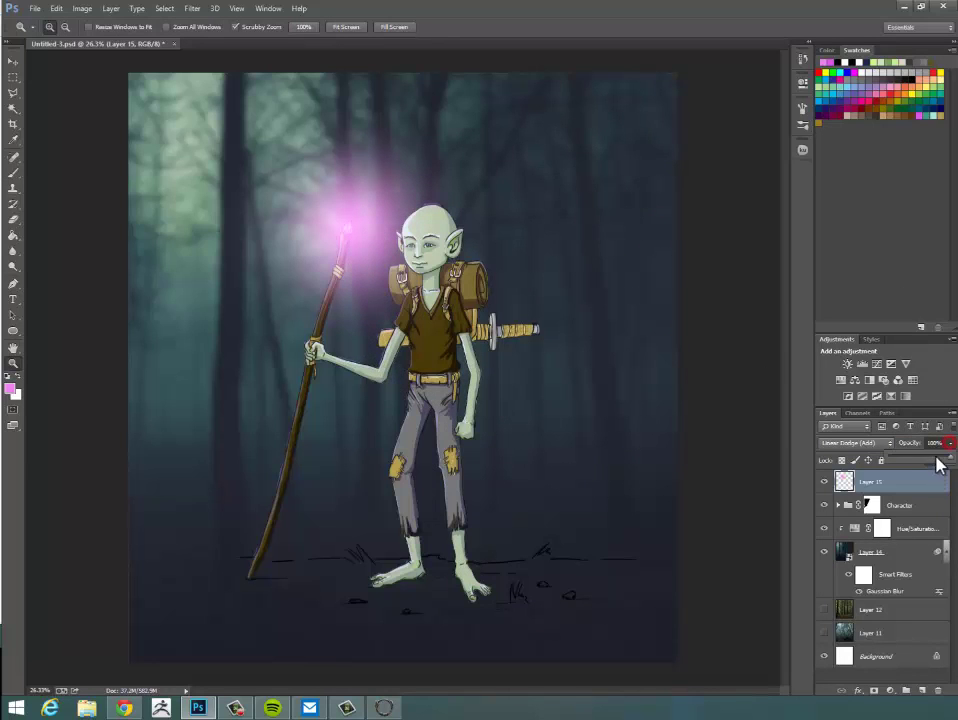
{"action": "left_click_drag", "start_coordinate": [948, 461], "coordinate": [935, 461]}
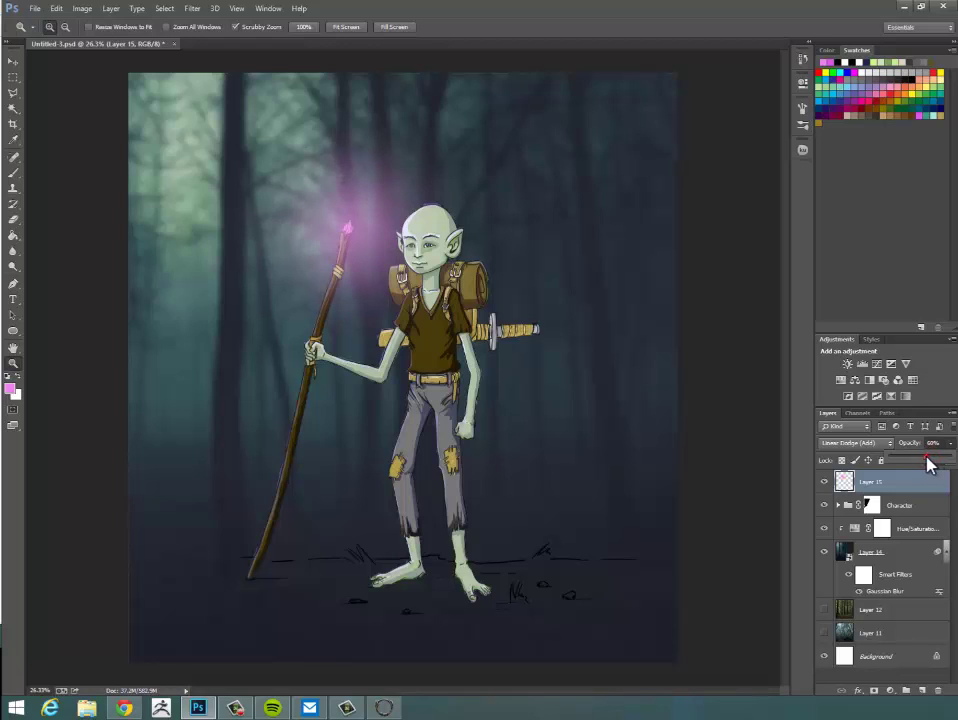
{"action": "left_click_drag", "start_coordinate": [929, 462], "coordinate": [928, 462]}
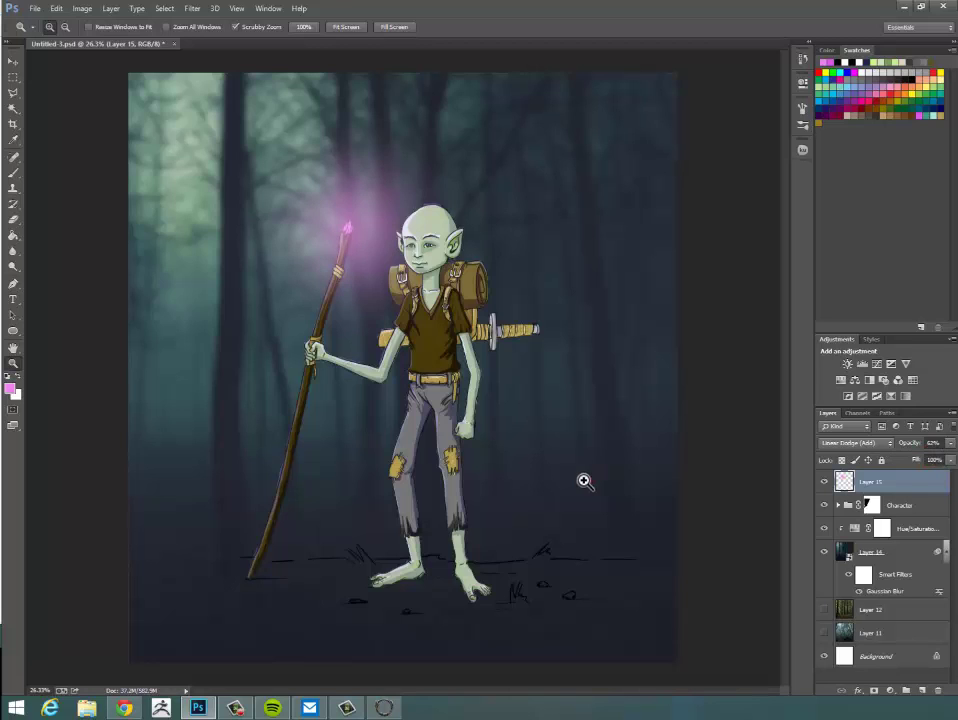
Set the foreground color to the pale lavender d8c4f6.
{"action": "mouse_move", "coordinate": [590, 479]}
{"action": "left_mouse_down"}
{"action": "mouse_move", "coordinate": [556, 485]}
{"action": "mouse_move", "coordinate": [582, 505]}
{"action": "mouse_move", "coordinate": [616, 509]}
{"action": "mouse_move", "coordinate": [603, 494]}
{"action": "mouse_move", "coordinate": [577, 543]}
{"action": "mouse_move", "coordinate": [582, 517]}
{"action": "mouse_move", "coordinate": [561, 481]}
{"action": "mouse_move", "coordinate": [580, 494]}
{"action": "mouse_move", "coordinate": [631, 475]}
{"action": "mouse_move", "coordinate": [611, 468]}
{"action": "mouse_move", "coordinate": [601, 485]}
{"action": "left_mouse_up"}
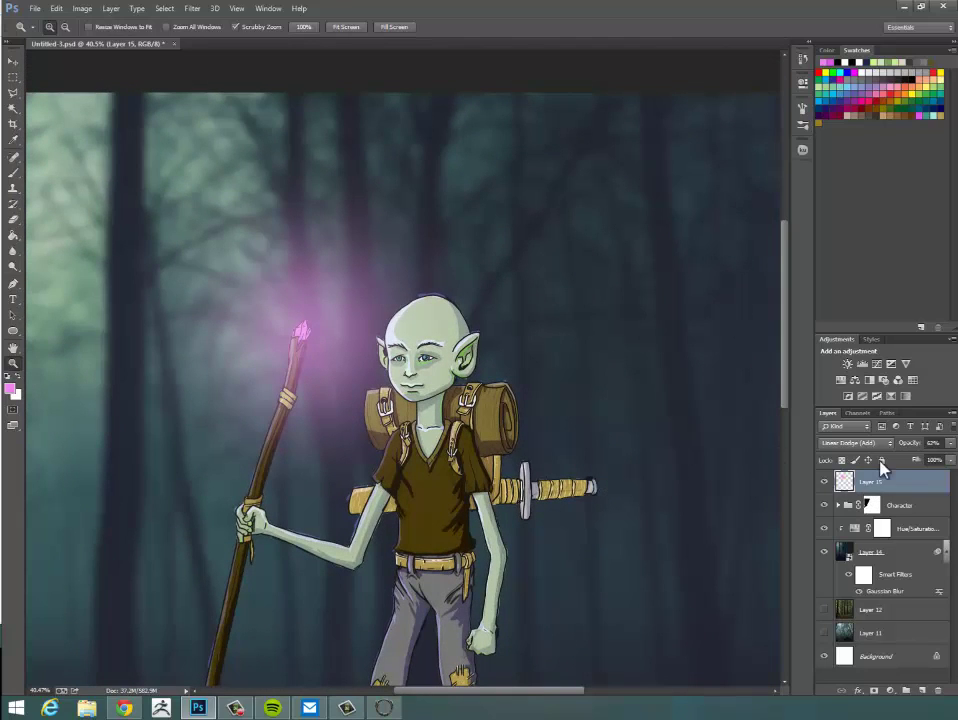
{"action": "left_click_drag", "start_coordinate": [370, 331], "coordinate": [322, 332]}
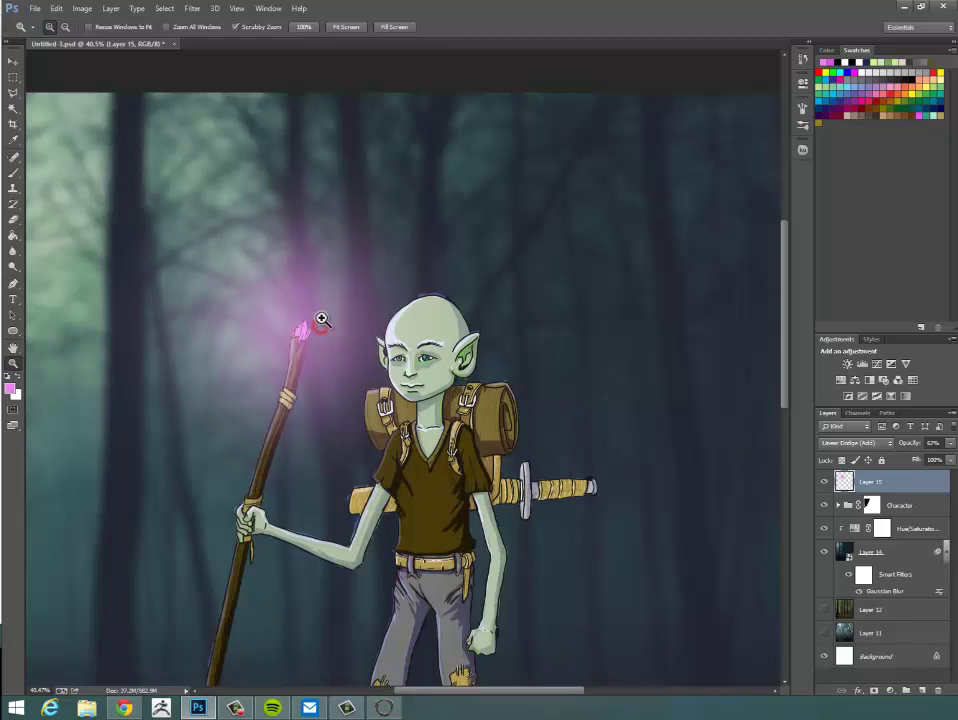
{"action": "left_click", "coordinate": [10, 388]}
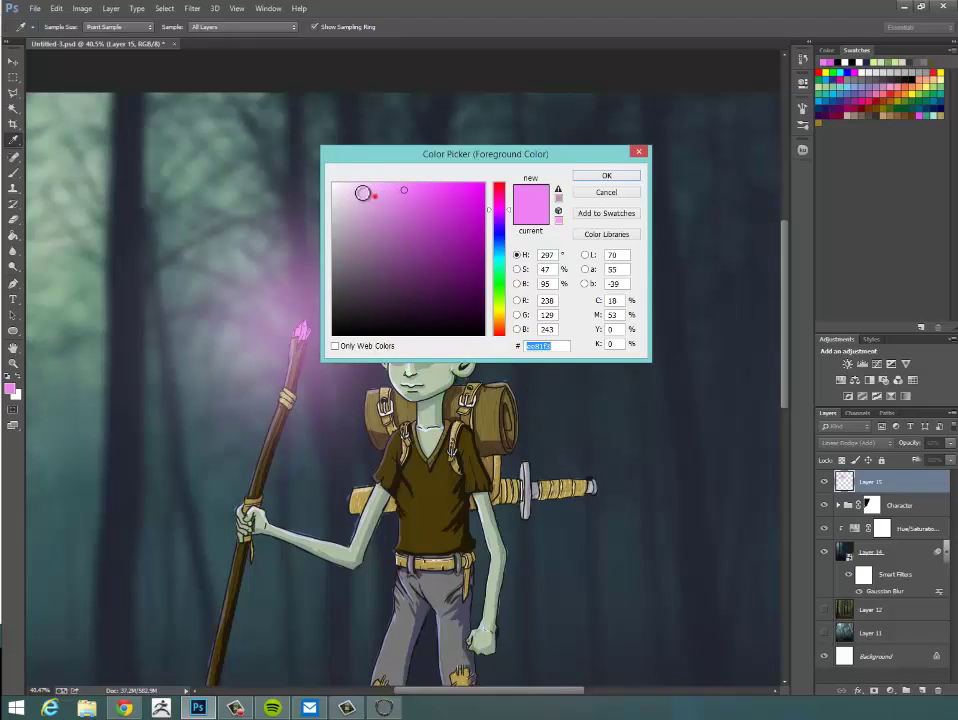
{"action": "left_click", "coordinate": [373, 196]}
{"action": "left_click", "coordinate": [354, 190]}
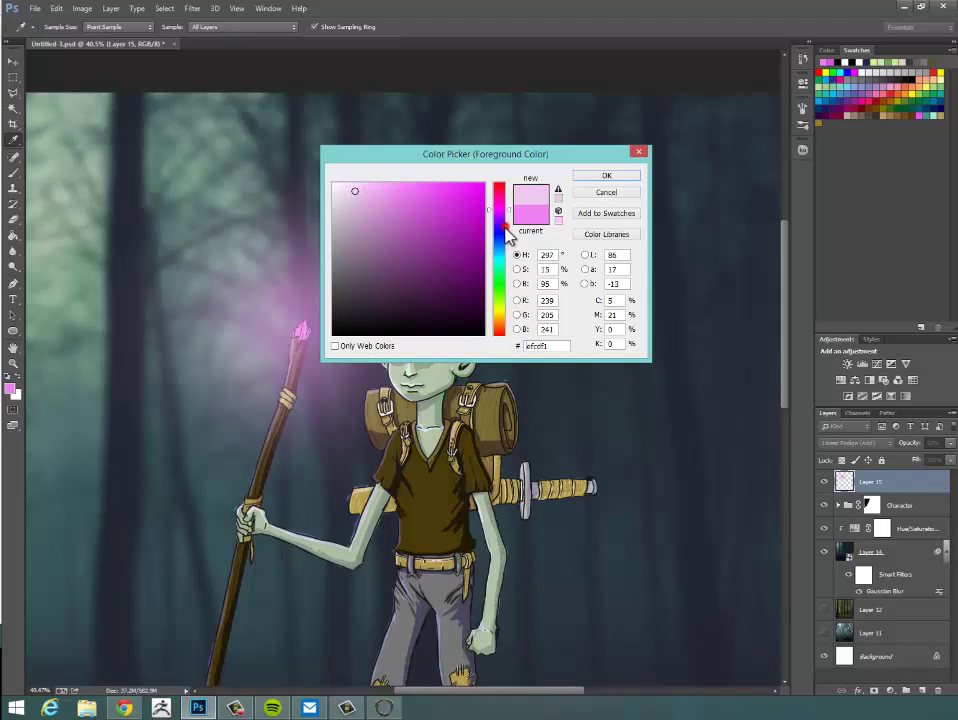
{"action": "left_click_drag", "start_coordinate": [507, 229], "coordinate": [508, 229]}
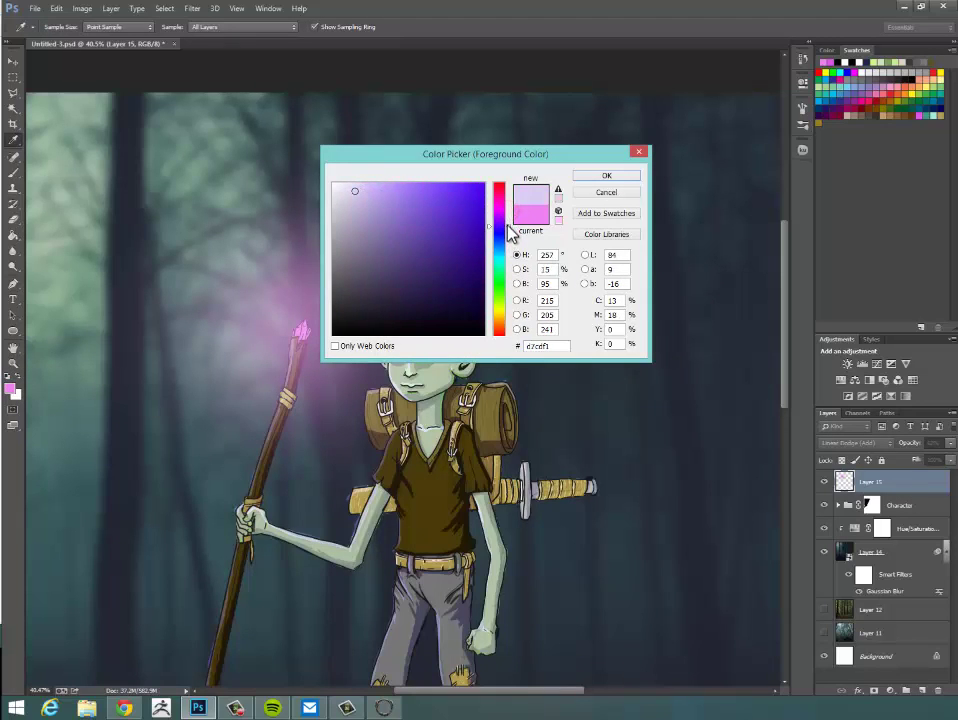
{"action": "left_click", "coordinate": [363, 188]}
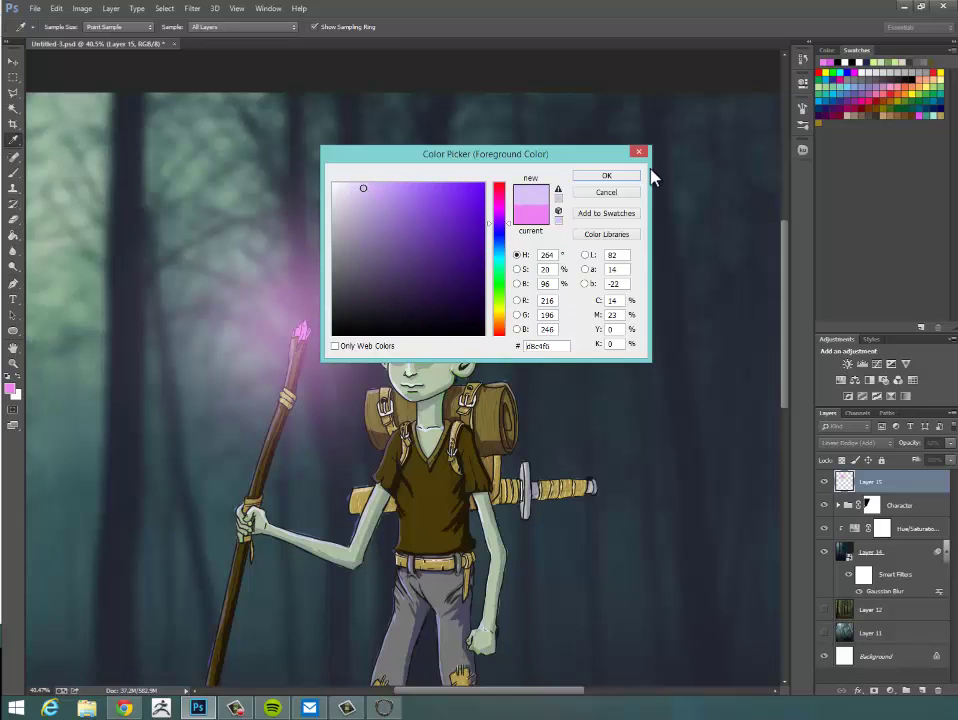
{"action": "left_click", "coordinate": [626, 177]}
{"action": "key", "text": "z"}
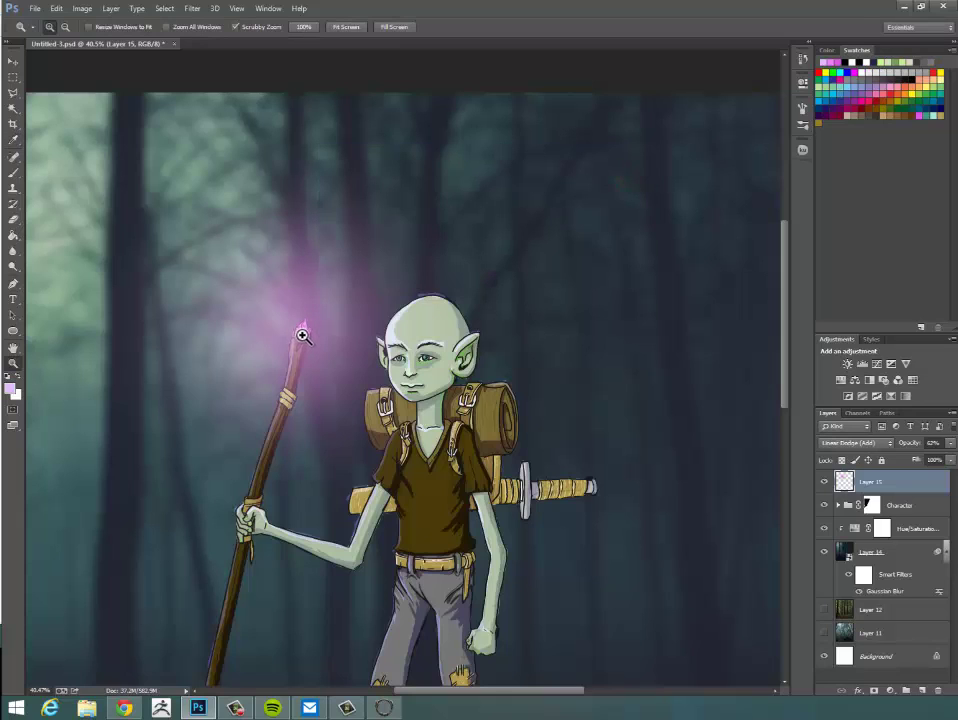
Reduce the soft brush to 400 px and dab a pale inner glow several times over the staff's crystal on Layer 15.
{"action": "key", "text": "b"}
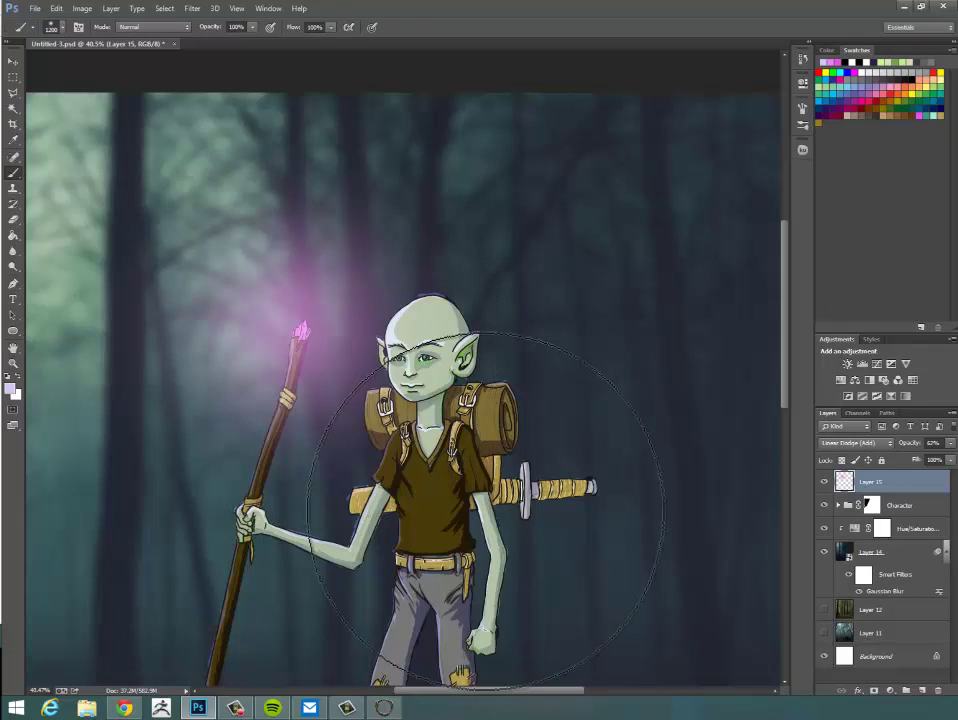
{"action": "key", "text": "bracketleft"}
{"action": "key", "text": "bracketleft"}
{"action": "key", "text": "bracketleft"}
{"action": "key", "text": "bracketleft"}
{"action": "key", "text": "bracketleft"}
{"action": "left_click", "coordinate": [300, 333]}
{"action": "left_click", "coordinate": [300, 333]}
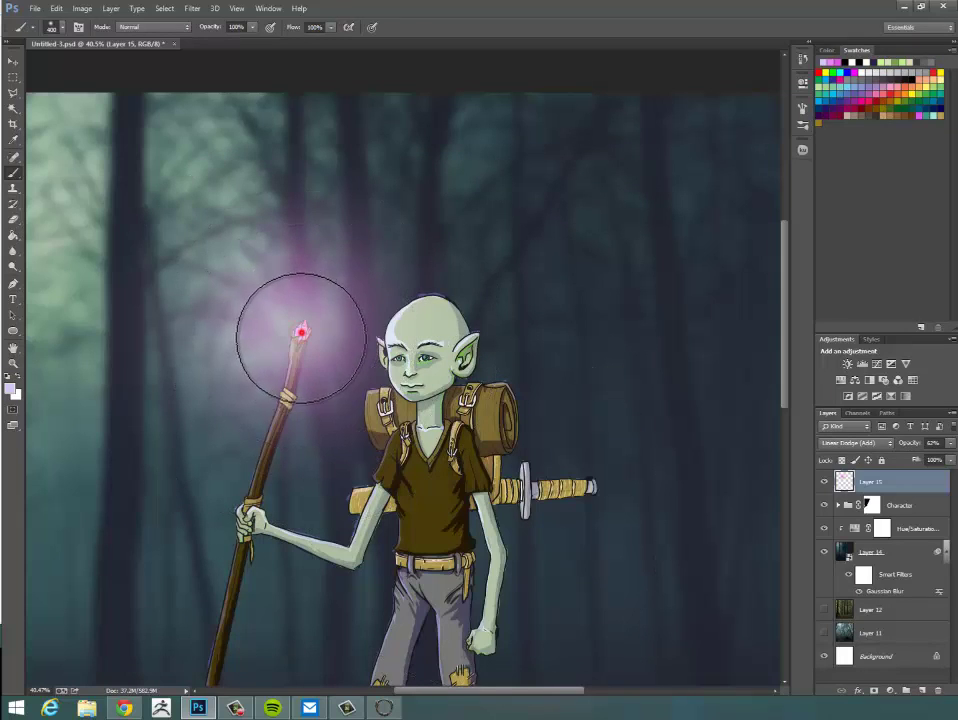
{"action": "left_click", "coordinate": [301, 334]}
{"action": "left_click", "coordinate": [303, 330]}
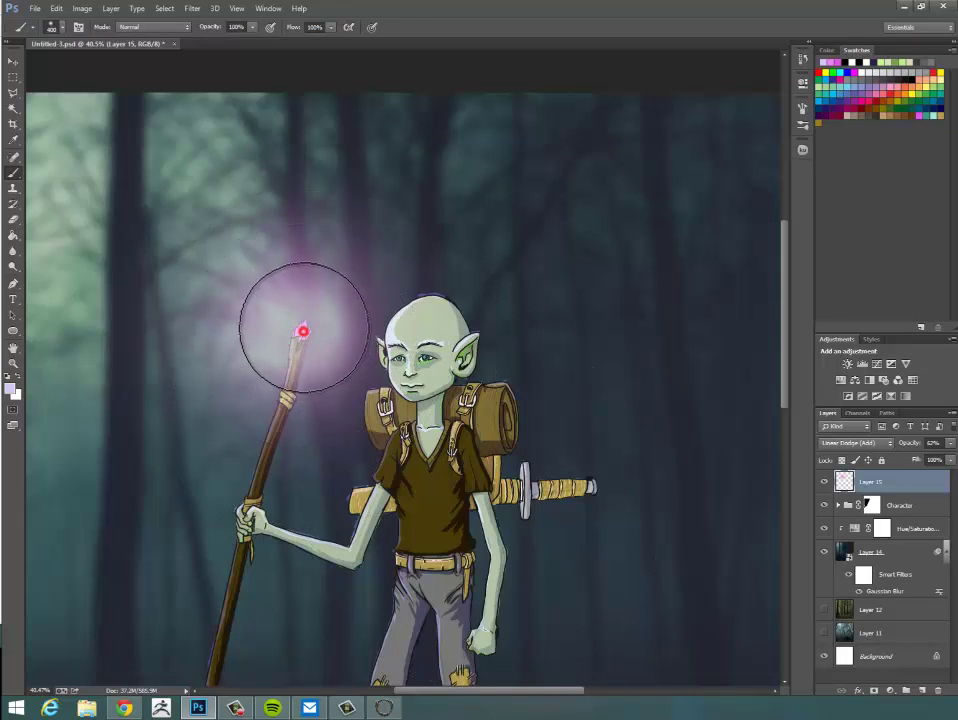
{"action": "left_click", "coordinate": [307, 323]}
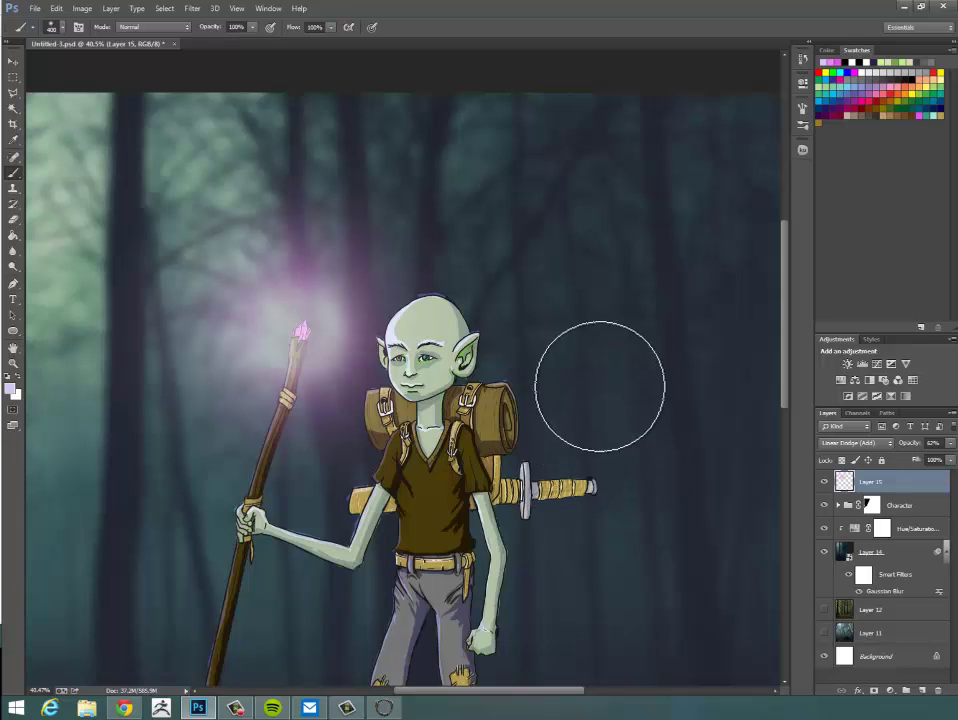
Examine the staff's glow up close and against the whole composition.
{"action": "mouse_move", "coordinate": [597, 409]}
{"action": "left_mouse_down"}
{"action": "mouse_move", "coordinate": [556, 394]}
{"action": "mouse_move", "coordinate": [552, 423]}
{"action": "left_mouse_up"}
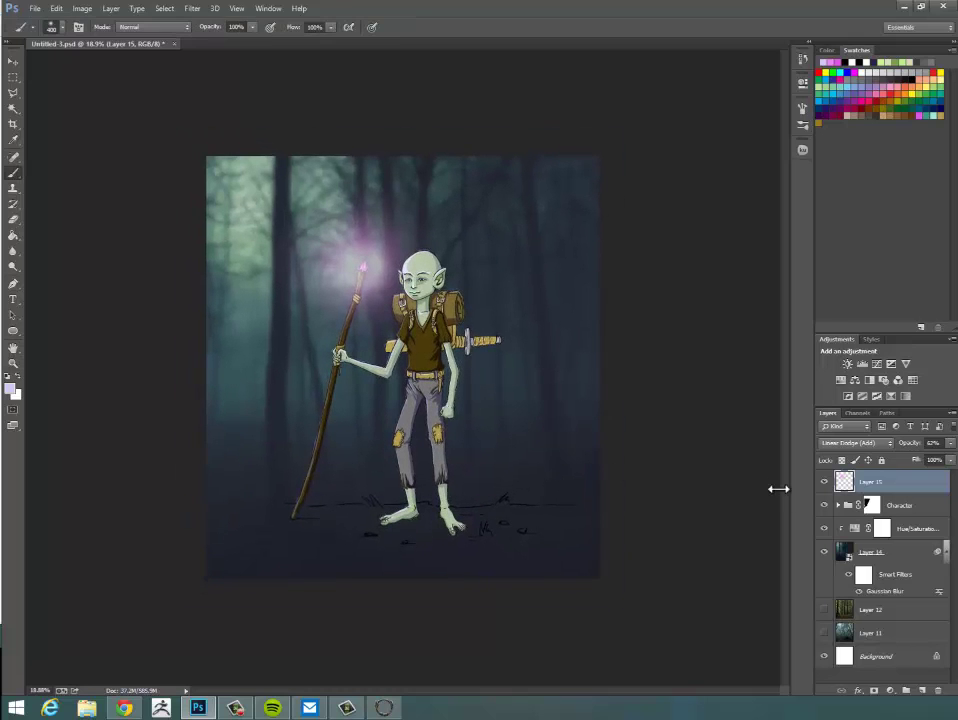
{"action": "left_click_drag", "start_coordinate": [428, 322], "coordinate": [477, 321]}
{"action": "mouse_move", "coordinate": [579, 306]}
{"action": "left_mouse_down"}
{"action": "mouse_move", "coordinate": [579, 357]}
{"action": "mouse_move", "coordinate": [641, 406]}
{"action": "mouse_move", "coordinate": [646, 459]}
{"action": "mouse_move", "coordinate": [622, 522]}
{"action": "mouse_move", "coordinate": [629, 464]}
{"action": "mouse_move", "coordinate": [626, 496]}
{"action": "mouse_move", "coordinate": [634, 486]}
{"action": "mouse_move", "coordinate": [610, 470]}
{"action": "left_mouse_up"}
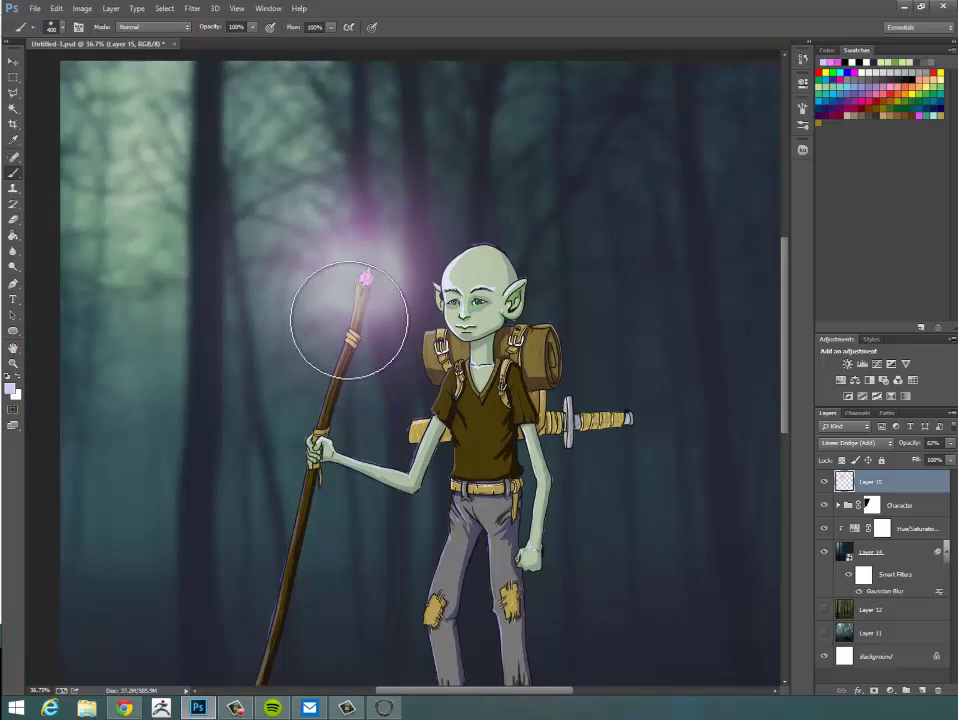
{"action": "scroll", "coordinate": [640, 372], "scroll_direction": "down", "scroll_amount": 4}
{"action": "scroll", "coordinate": [635, 393], "scroll_direction": "up", "scroll_amount": 1}
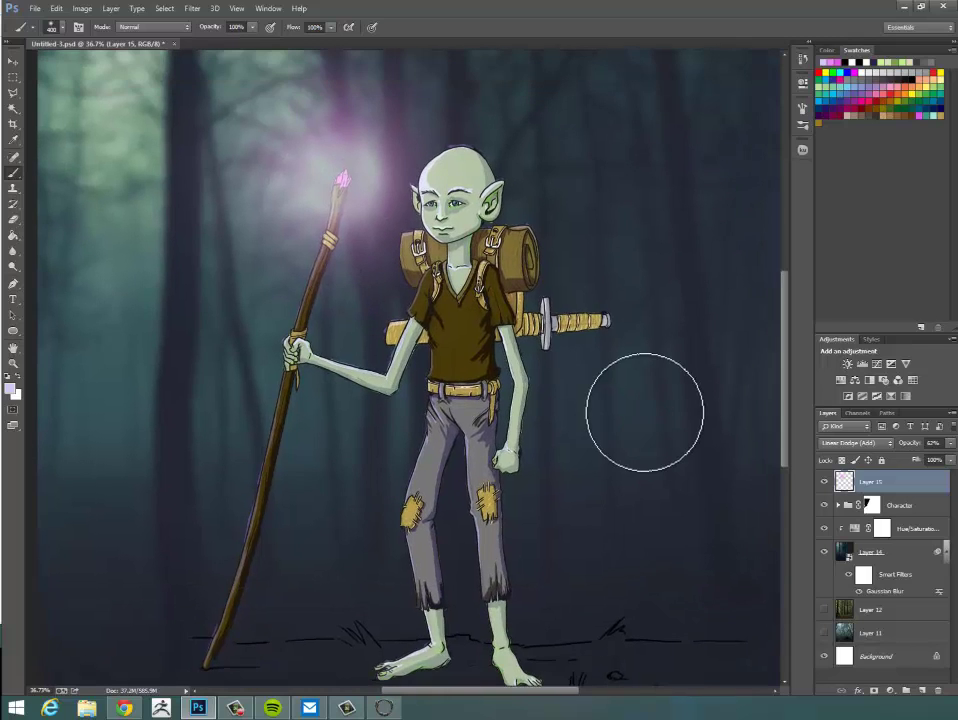
{"action": "mouse_move", "coordinate": [641, 406]}
{"action": "left_mouse_down"}
{"action": "mouse_move", "coordinate": [616, 421]}
{"action": "mouse_move", "coordinate": [616, 458]}
{"action": "mouse_move", "coordinate": [569, 466]}
{"action": "mouse_move", "coordinate": [592, 456]}
{"action": "mouse_move", "coordinate": [600, 321]}
{"action": "mouse_move", "coordinate": [604, 339]}
{"action": "mouse_move", "coordinate": [596, 337]}
{"action": "left_mouse_up"}
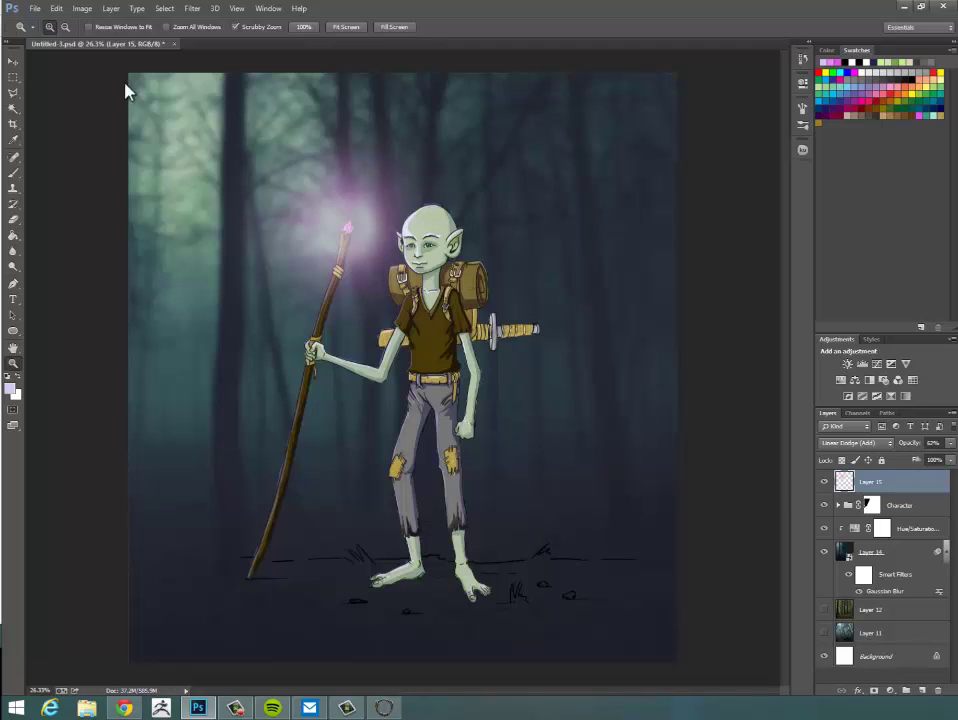
Browse the Desktop files for an image to open.
{"action": "left_click", "coordinate": [34, 8]}
{"action": "left_click", "coordinate": [50, 30]}
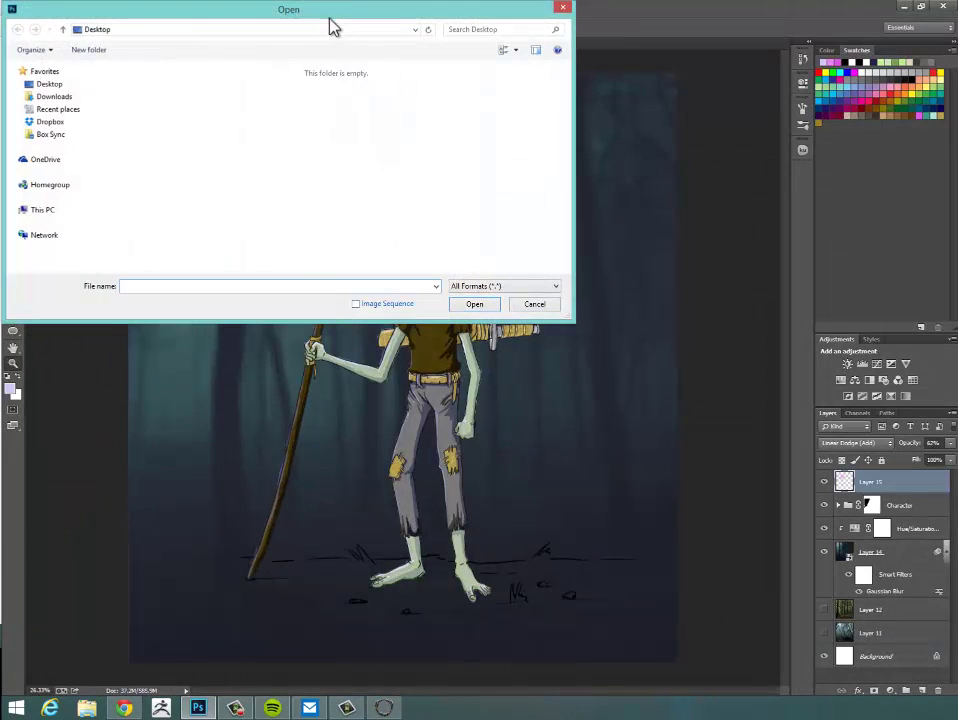
{"action": "left_click_drag", "start_coordinate": [336, 22], "coordinate": [438, 58]}
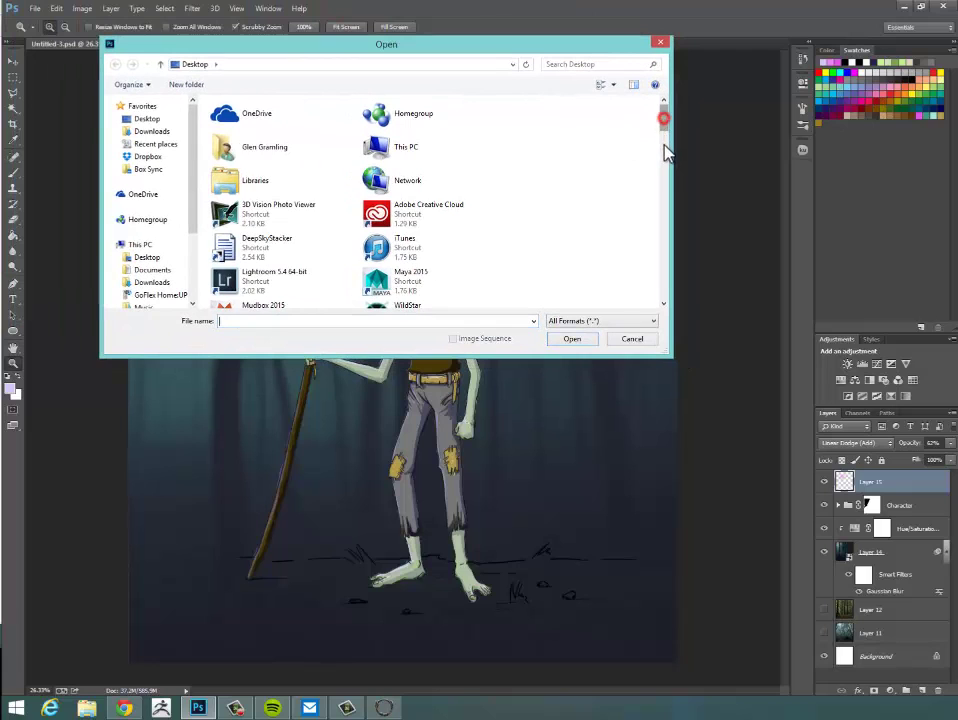
{"action": "left_click_drag", "start_coordinate": [664, 146], "coordinate": [663, 225]}
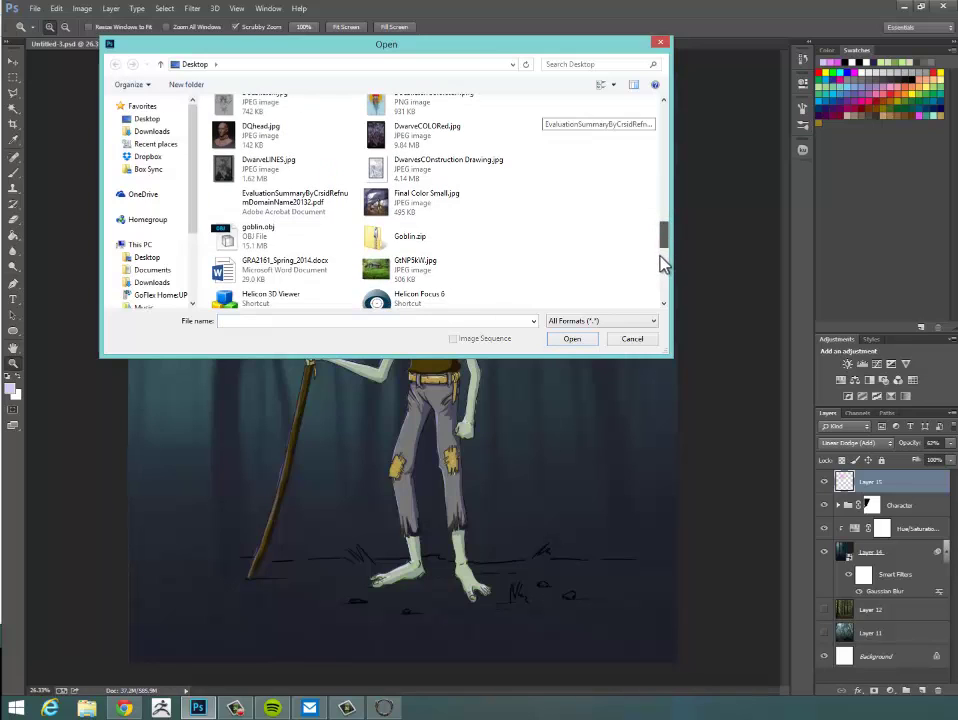
{"action": "scroll", "coordinate": [670, 290], "scroll_direction": "down", "scroll_amount": 1}
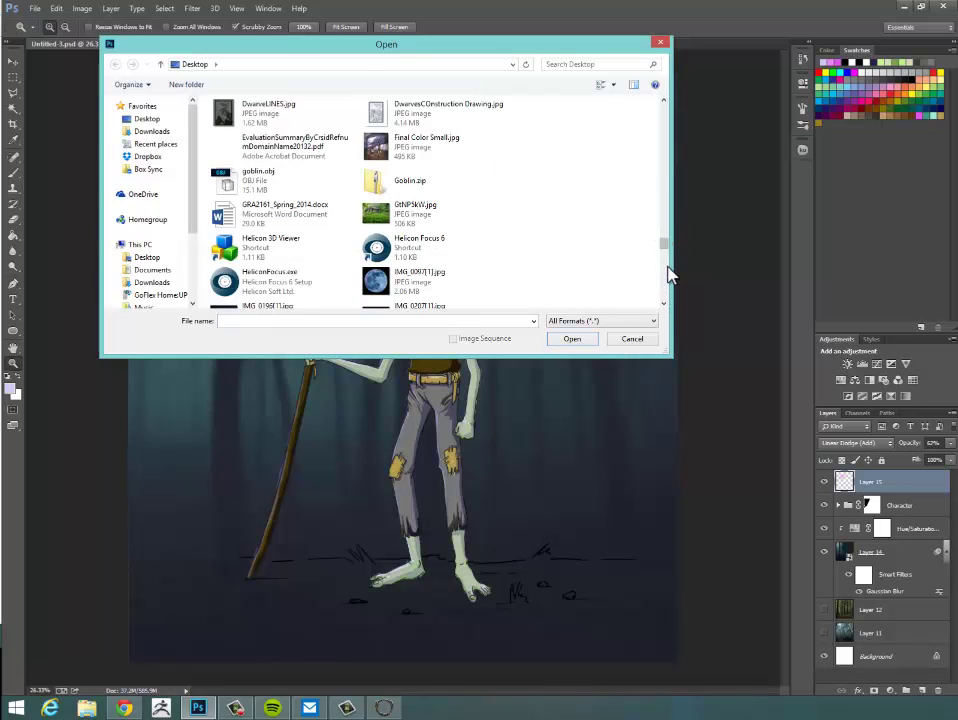
{"action": "left_click_drag", "start_coordinate": [665, 254], "coordinate": [666, 285]}
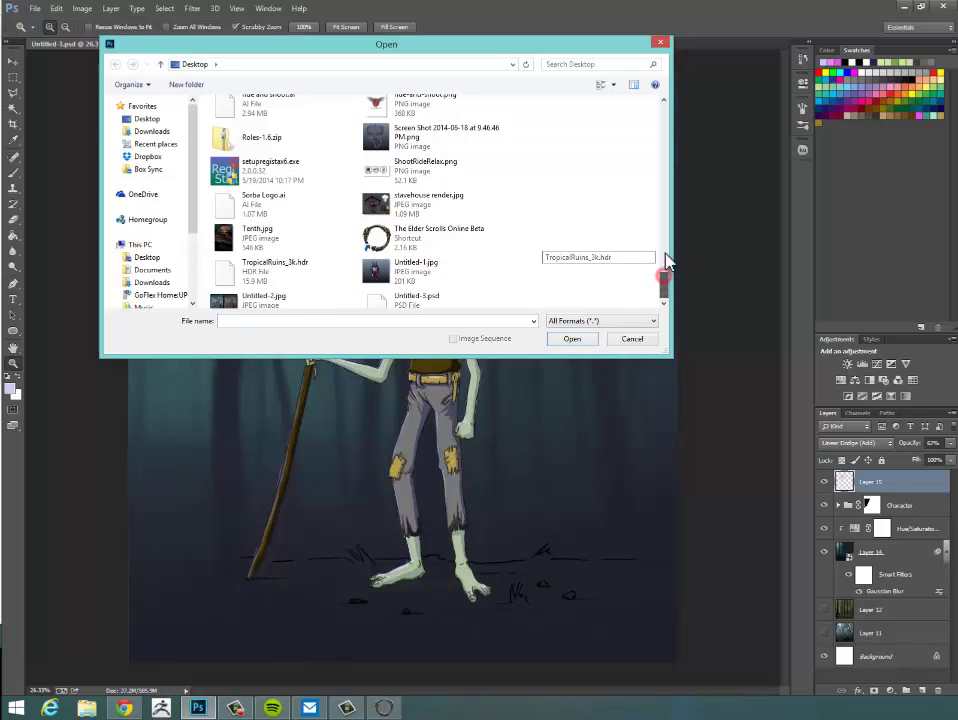
{"action": "left_click_drag", "start_coordinate": [662, 108], "coordinate": [660, 50]}
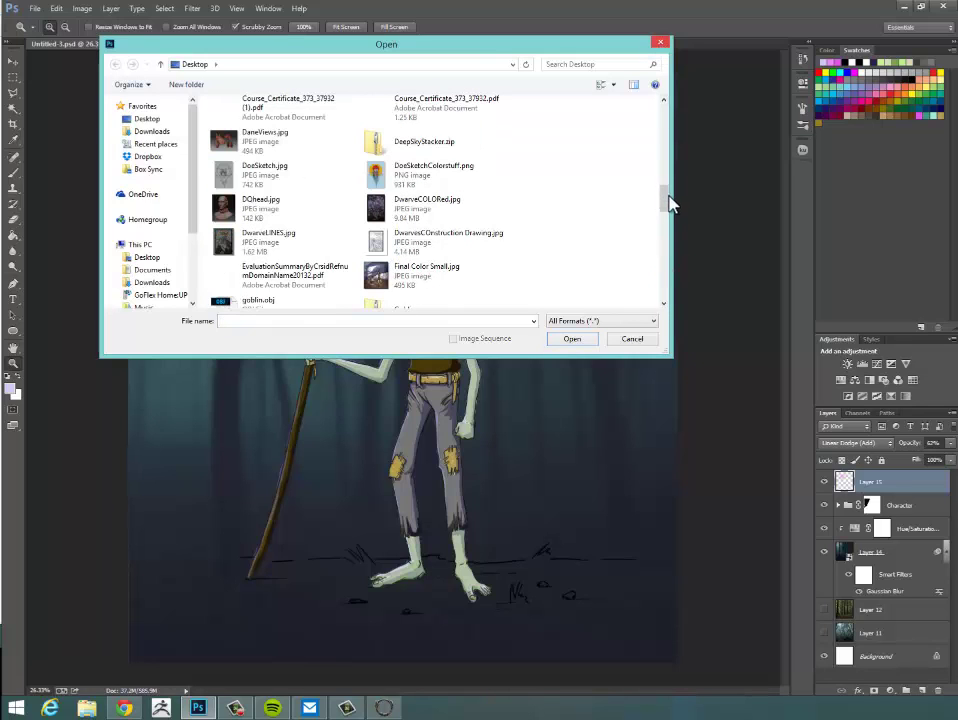
{"action": "left_click_drag", "start_coordinate": [667, 200], "coordinate": [669, 75]}
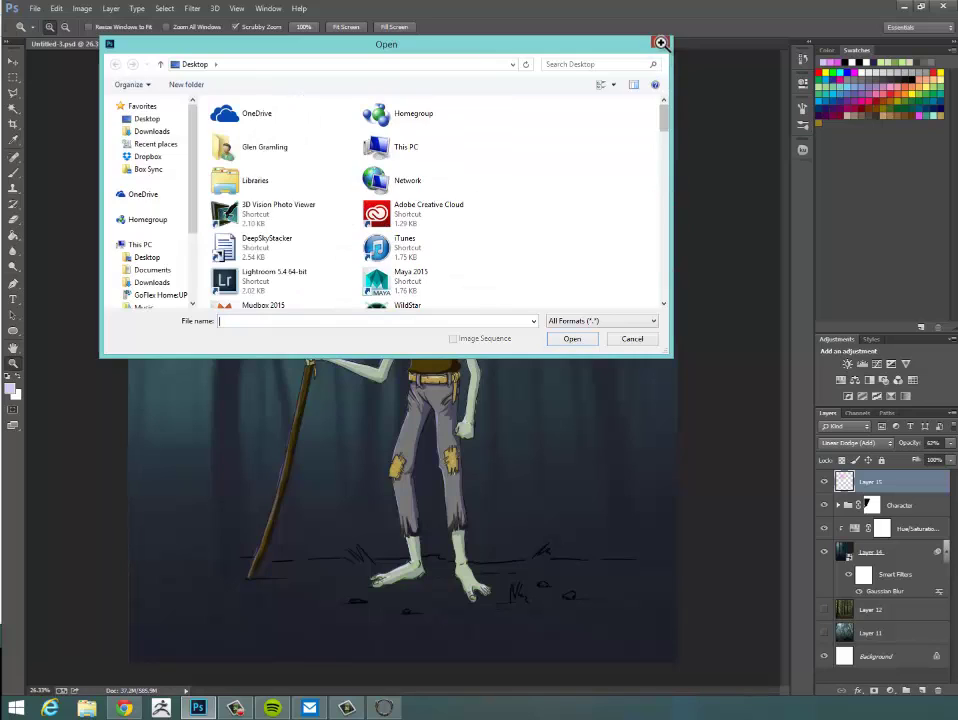
Cancel opening a file, switch to Chrome and search Google Images for "concrete texture".
{"action": "left_click", "coordinate": [660, 42]}
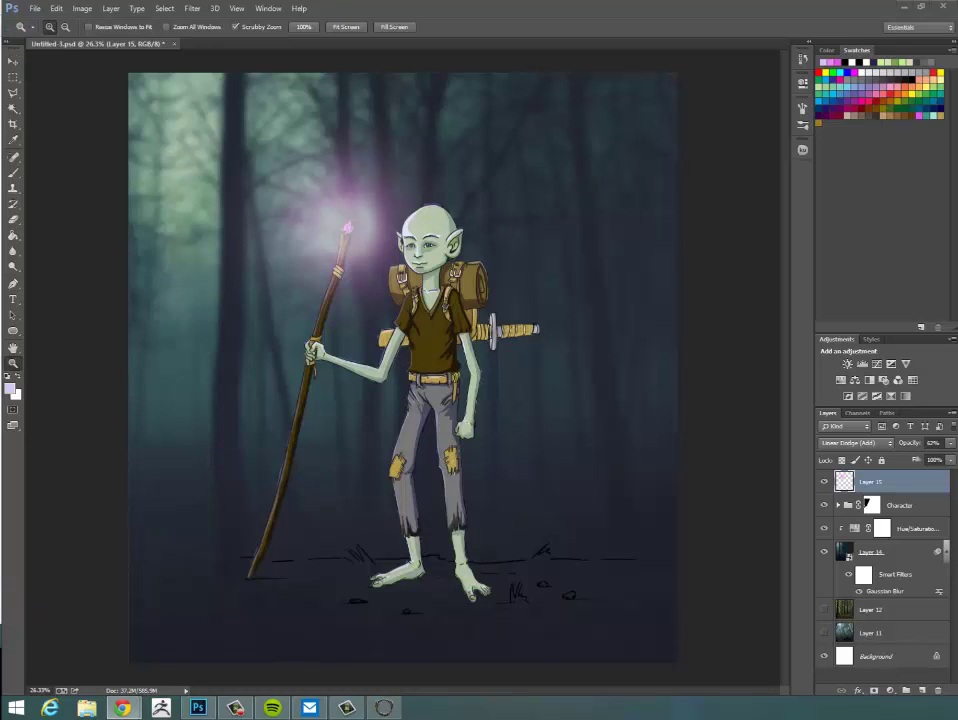
{"action": "left_click", "coordinate": [123, 708]}
{"action": "left_click_drag", "start_coordinate": [517, 165], "coordinate": [580, 8]}
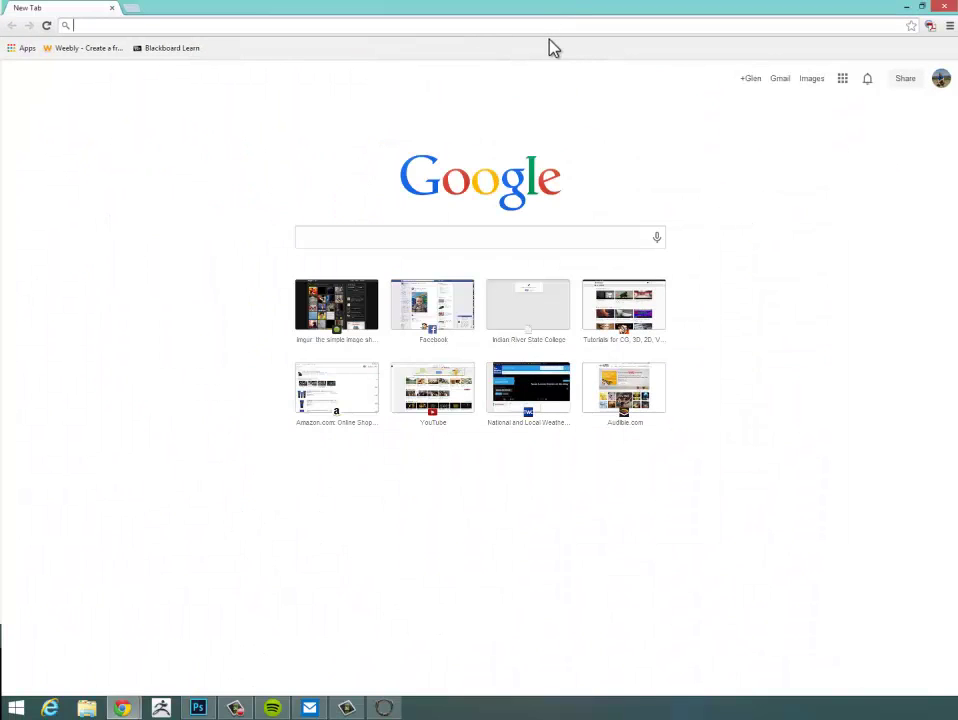
{"action": "type", "text": "concrete"}
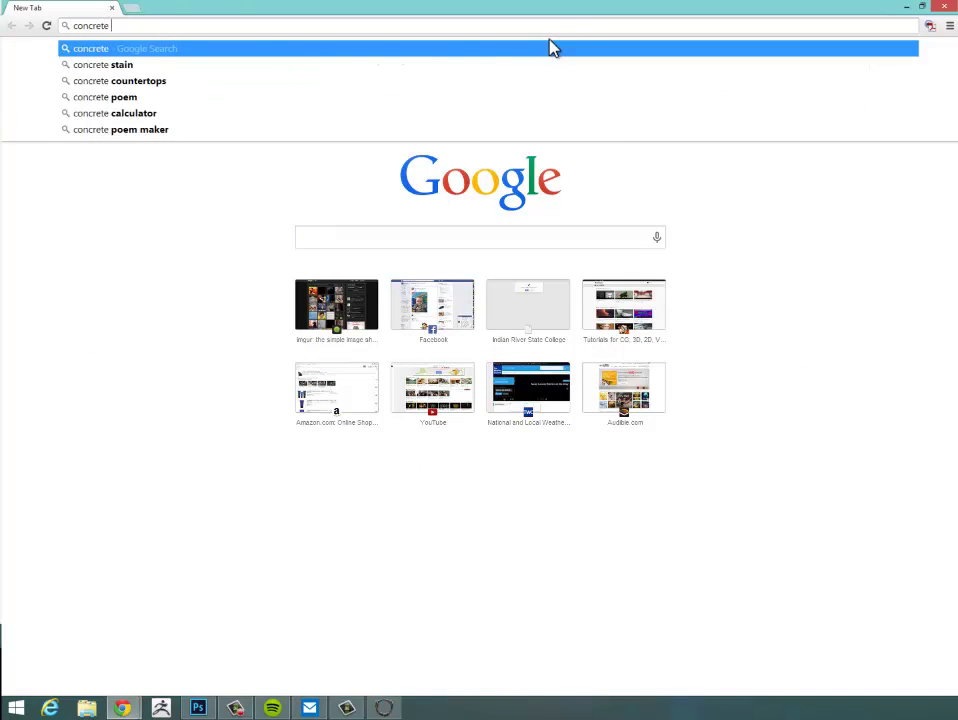
{"action": "type", "text": " texture"}
{"action": "key", "text": "Return"}
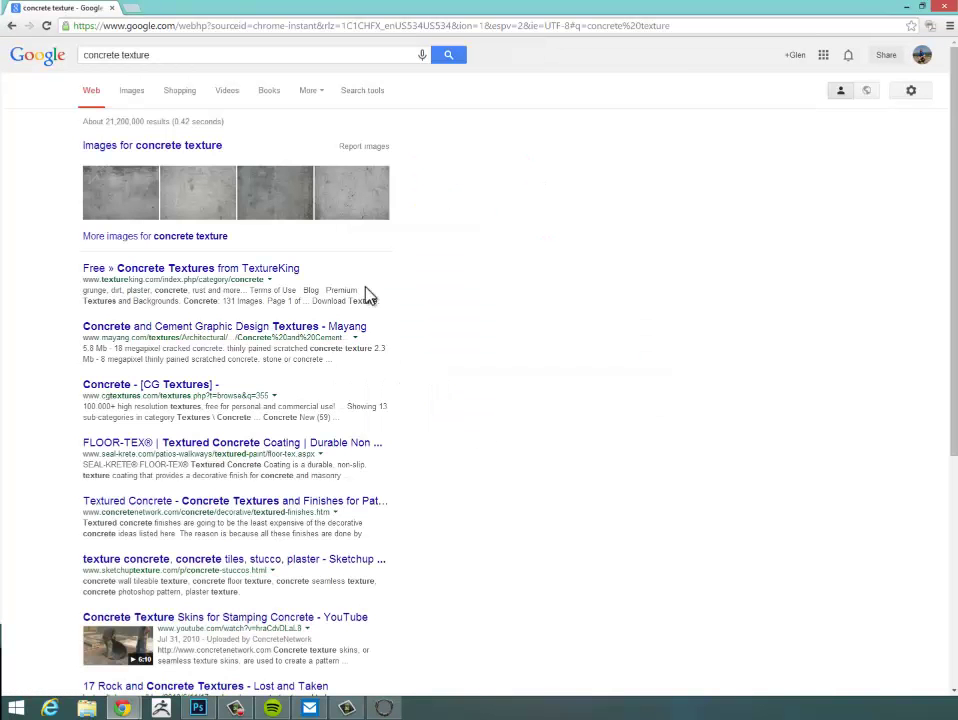
{"action": "left_click", "coordinate": [131, 90]}
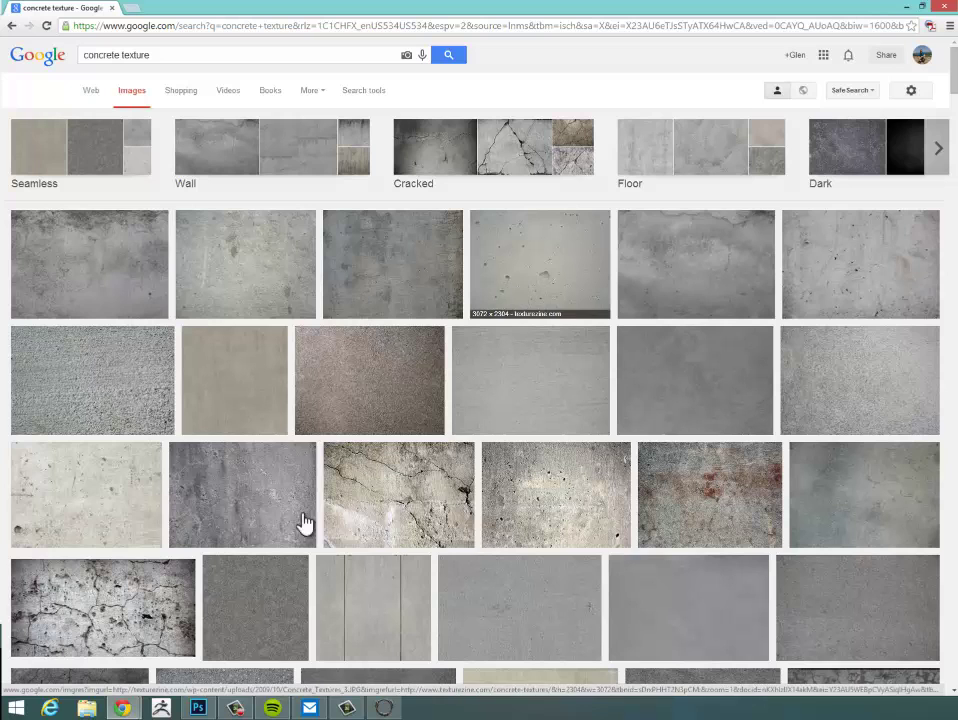
Preview the dark speckled seamless concrete result and view the texturezine.com Concrete Texture 04 image at full size.
{"action": "left_click", "coordinate": [280, 610]}
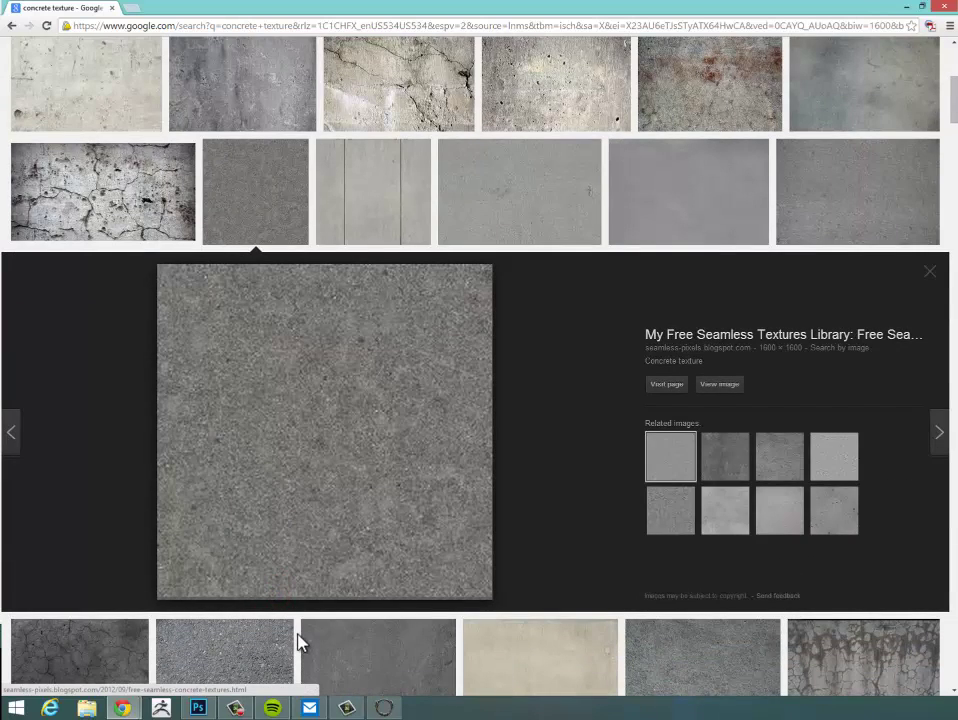
{"action": "left_click", "coordinate": [930, 271]}
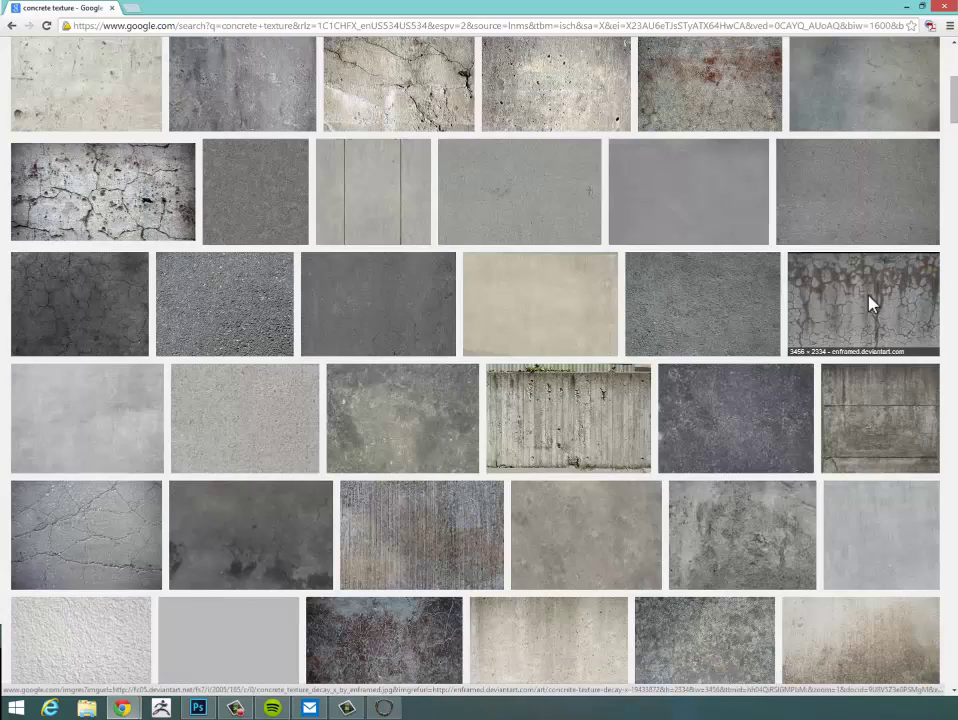
{"action": "scroll", "coordinate": [948, 130], "scroll_direction": "up", "scroll_amount": 5}
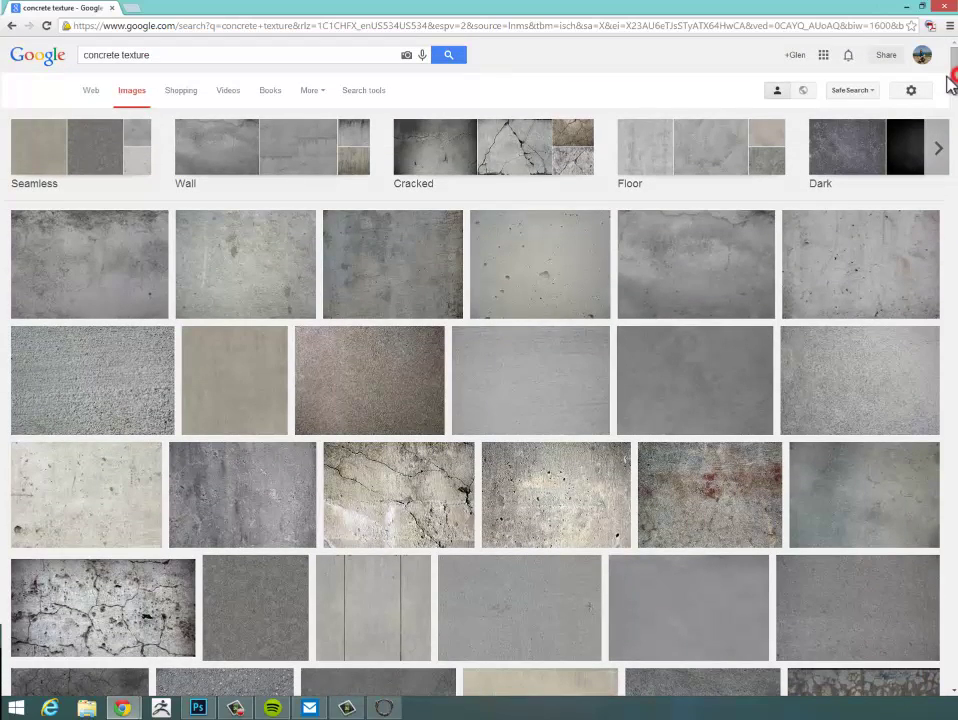
{"action": "left_click", "coordinate": [120, 263]}
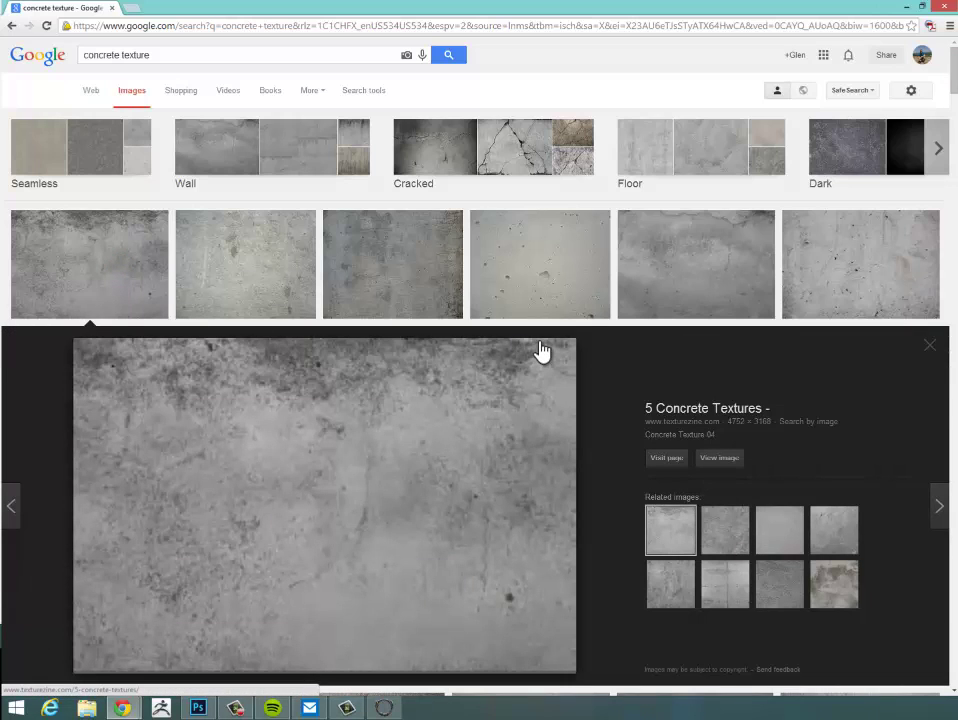
{"action": "left_click", "coordinate": [668, 460]}
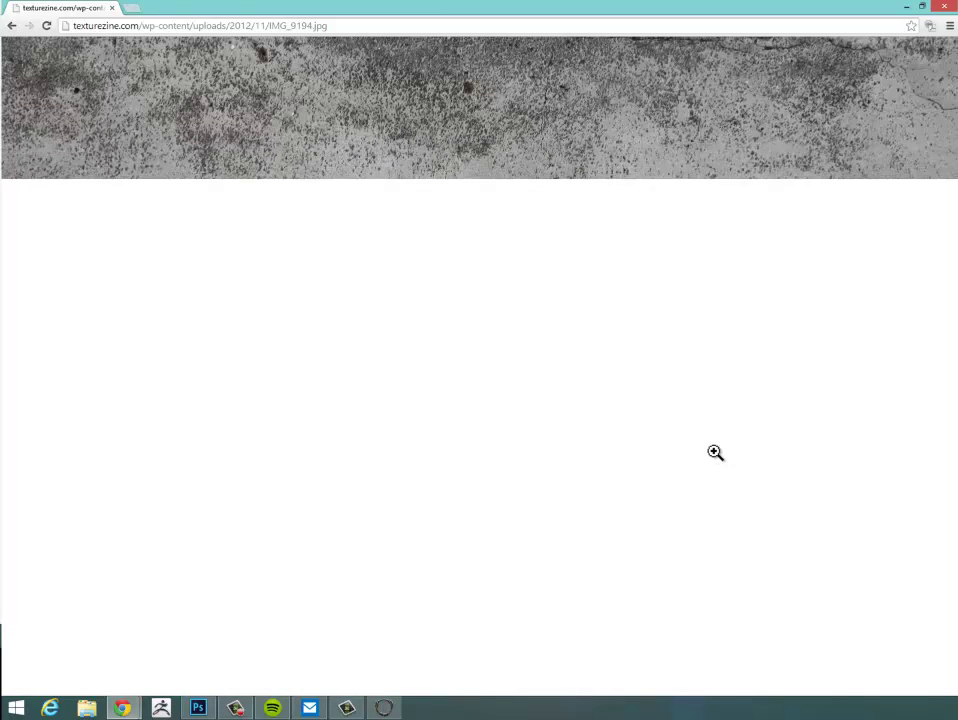
{"action": "left_click", "coordinate": [11, 25]}
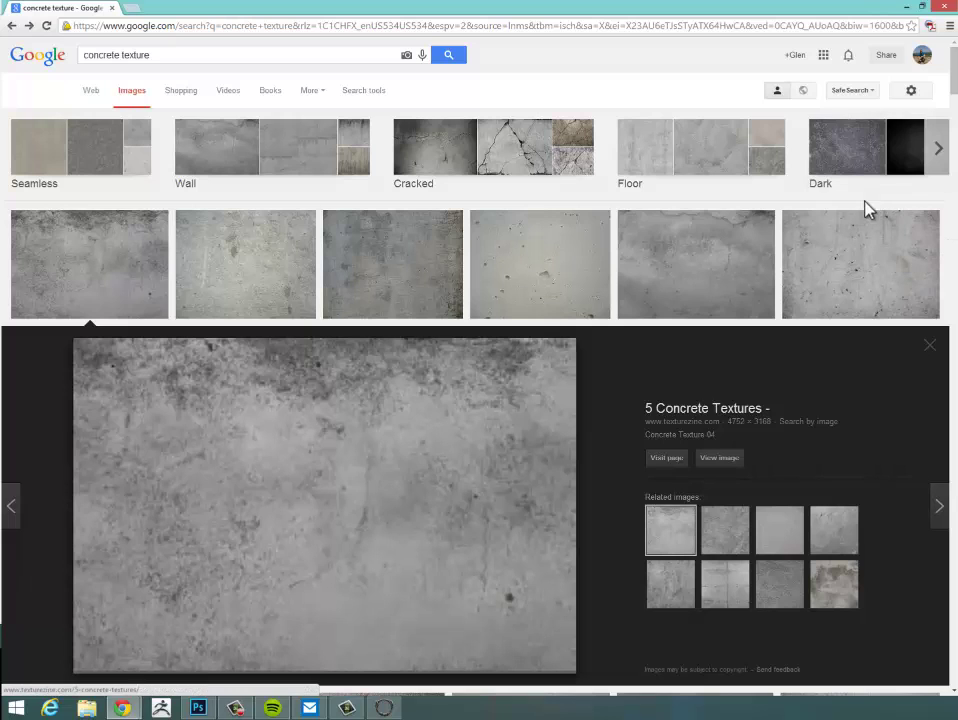
From the Floor category of the concrete results, open the first texture at full size and copy the image crop_concrete-017.jpg.
{"action": "left_click", "coordinate": [650, 158]}
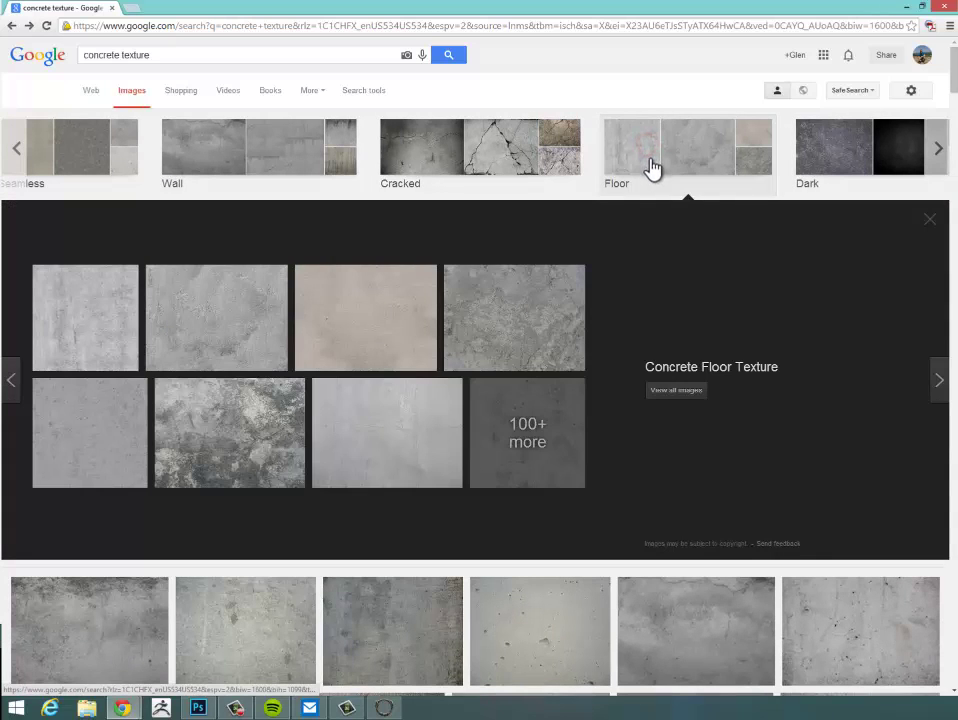
{"action": "left_click", "coordinate": [86, 323]}
{"action": "left_click", "coordinate": [100, 328]}
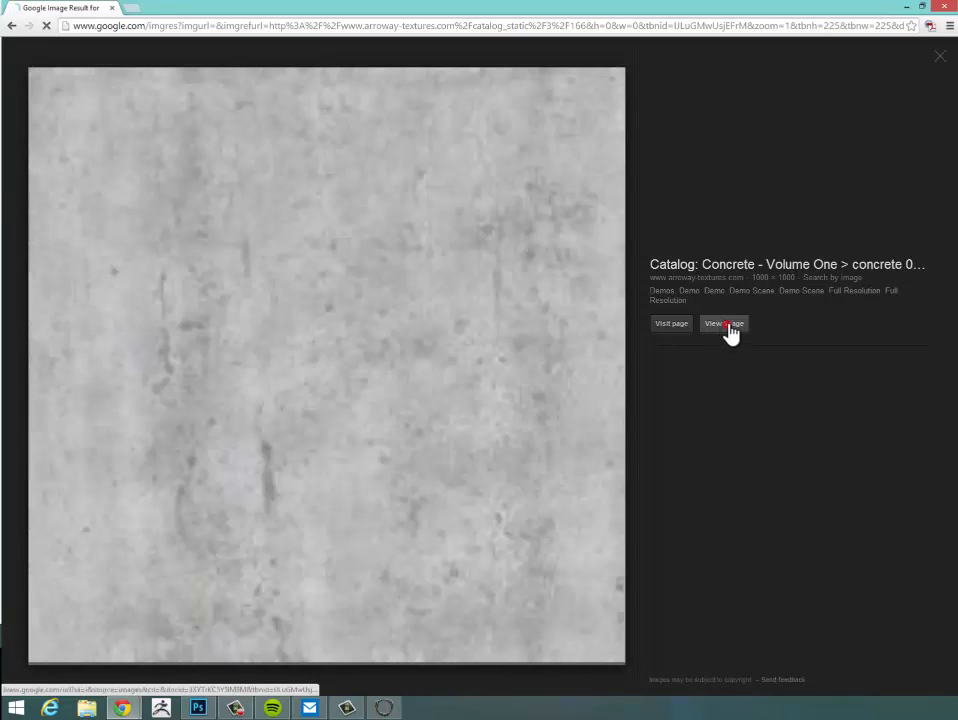
{"action": "left_click", "coordinate": [726, 326]}
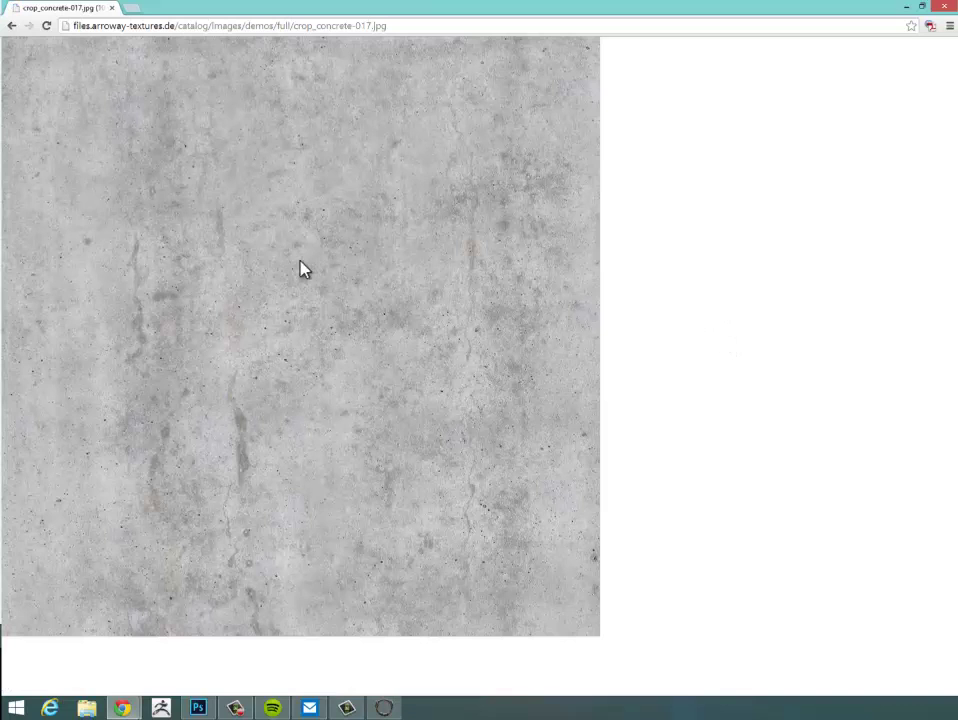
{"action": "right_click", "coordinate": [278, 242]}
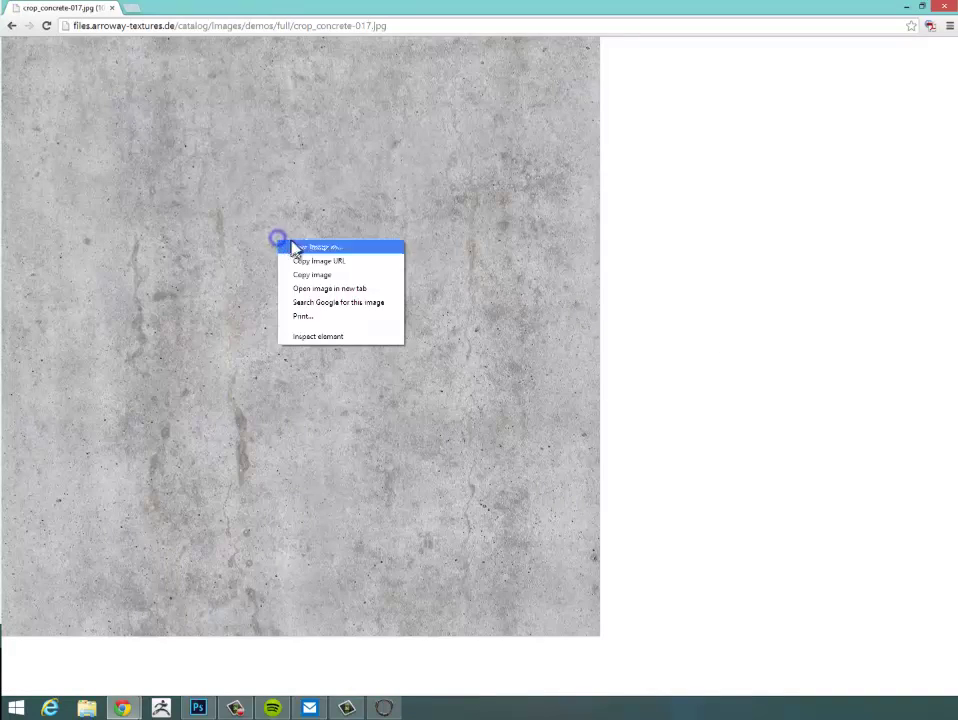
{"action": "left_click", "coordinate": [339, 279]}
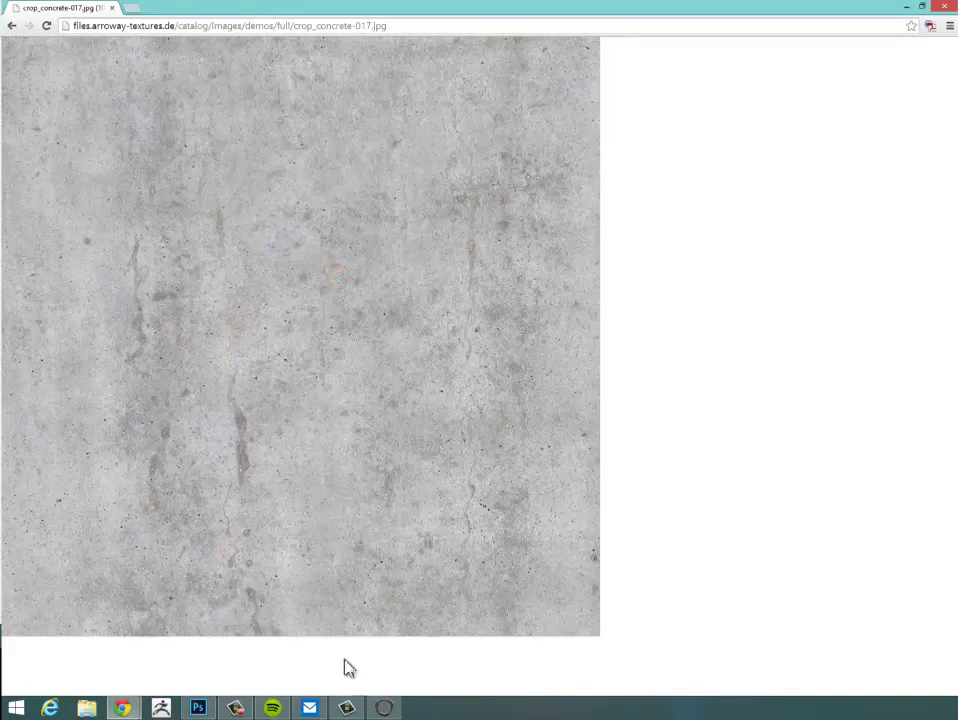
Switch to Photoshop, paste the concrete texture as a new layer above Layer 15 and scale it proportionally past all canvas edges.
{"action": "left_click", "coordinate": [198, 708]}
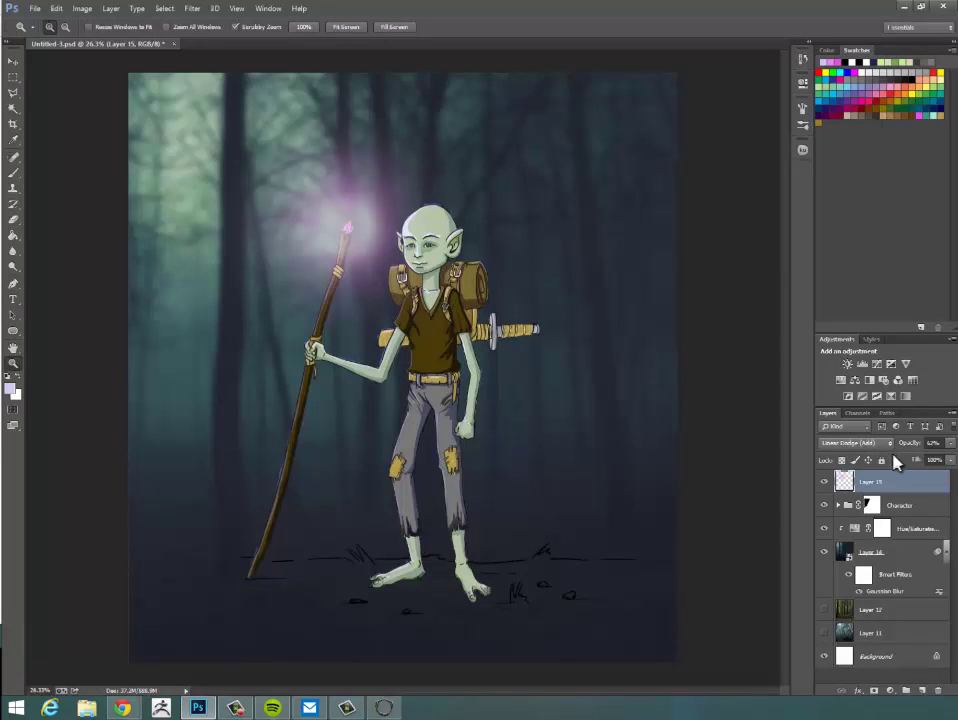
{"action": "key", "text": "ctrl+v"}
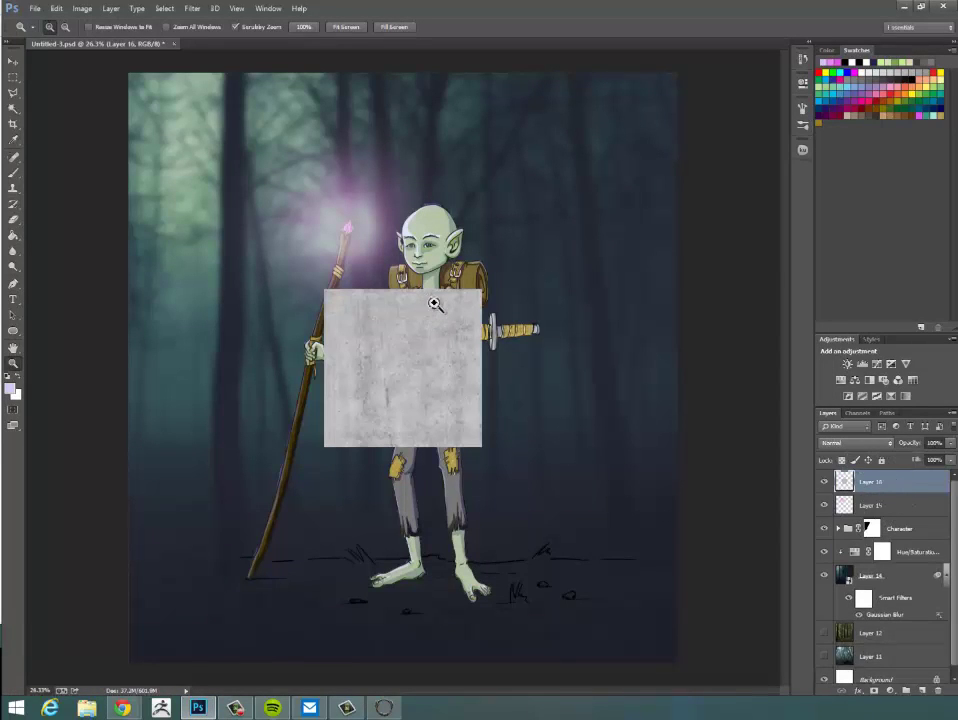
{"action": "key", "text": "ctrl+t"}
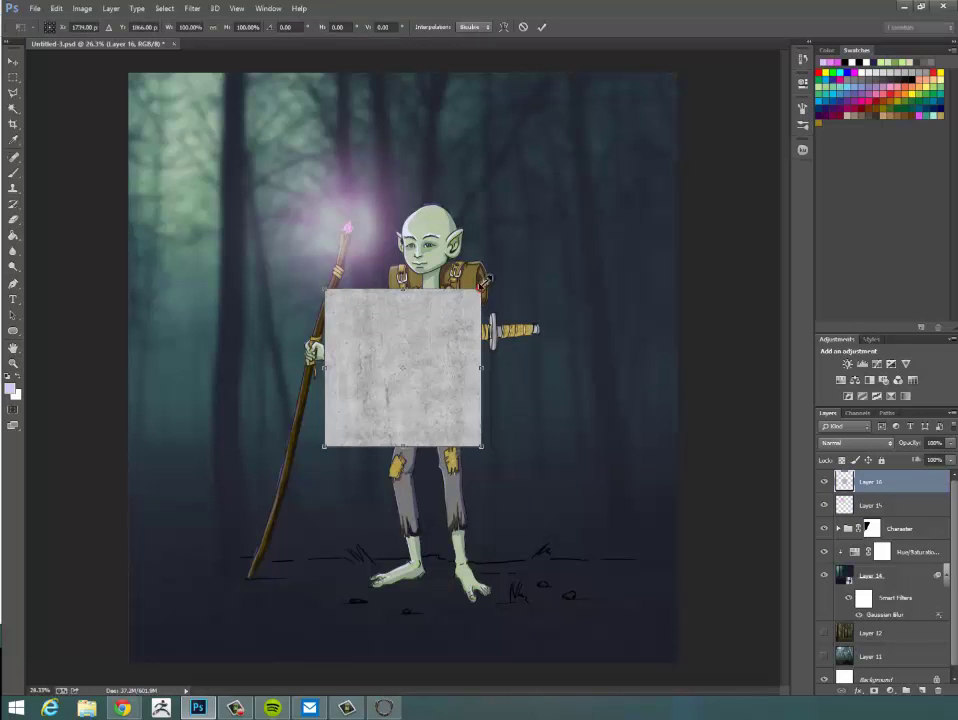
{"action": "left_click_drag", "start_coordinate": [484, 284], "coordinate": [699, 70]}
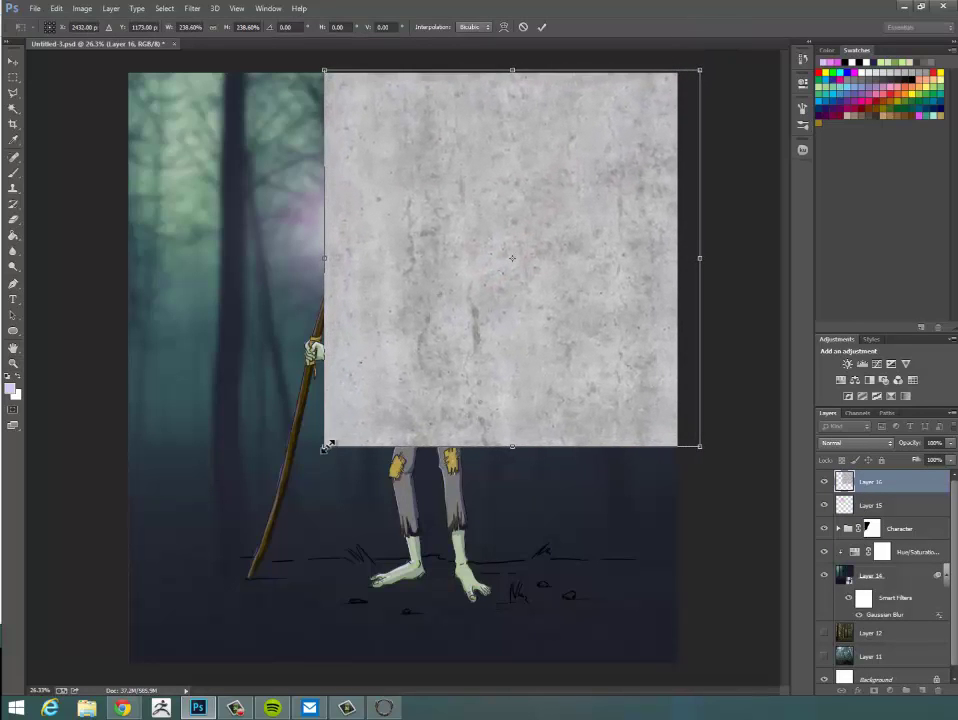
{"action": "left_click_drag", "start_coordinate": [326, 447], "coordinate": [85, 685]}
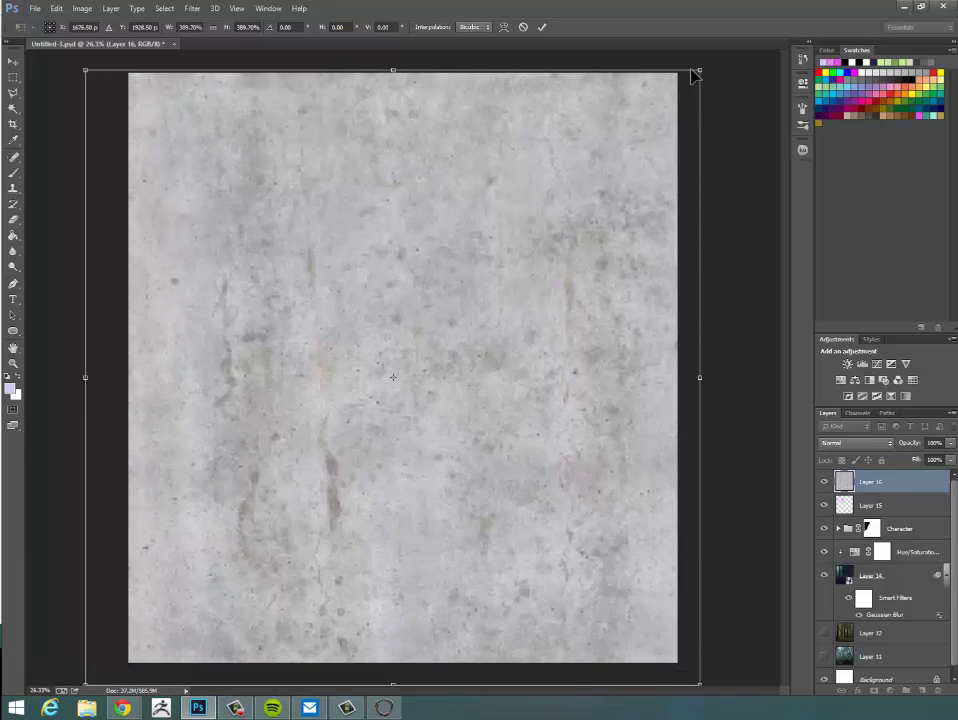
{"action": "left_click_drag", "start_coordinate": [698, 67], "coordinate": [727, 53]}
{"action": "key", "text": "Return"}
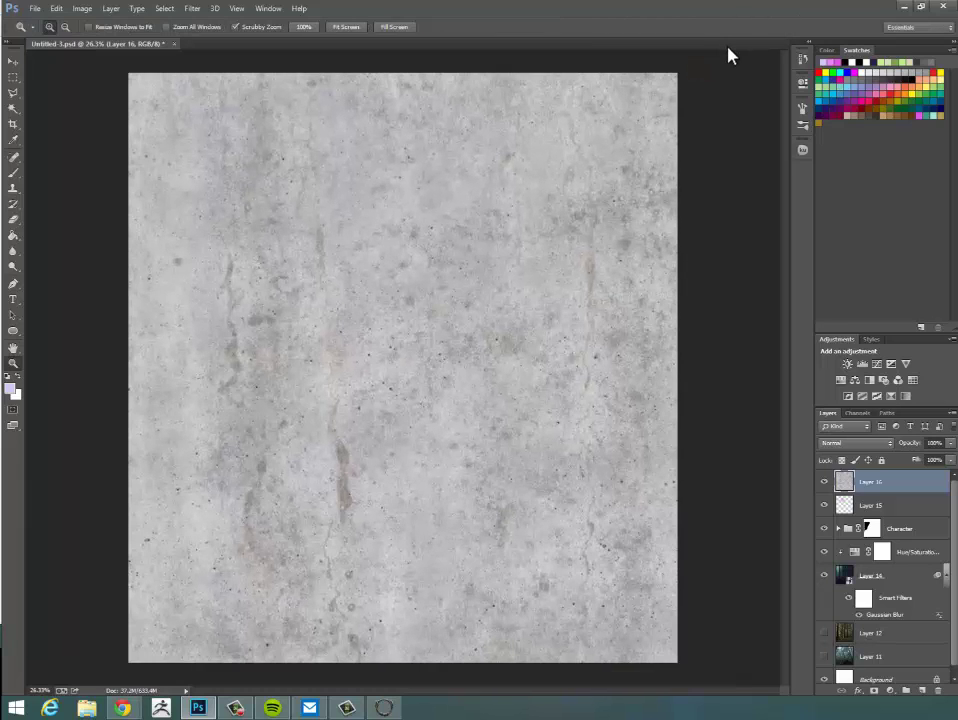
{"action": "left_click", "coordinate": [877, 444]}
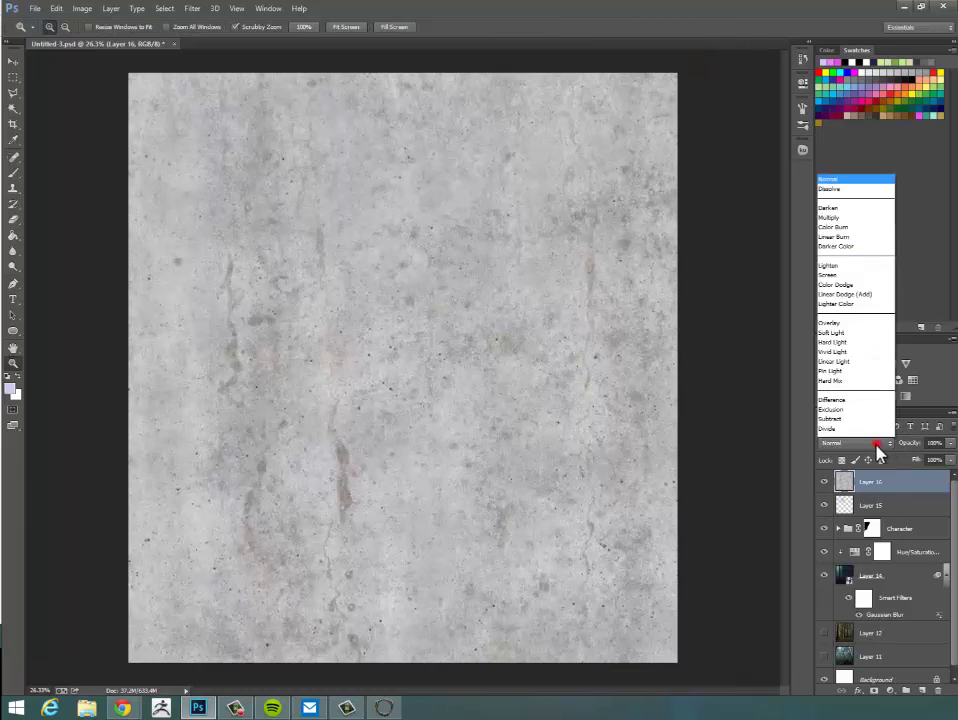
{"action": "left_click", "coordinate": [857, 134]}
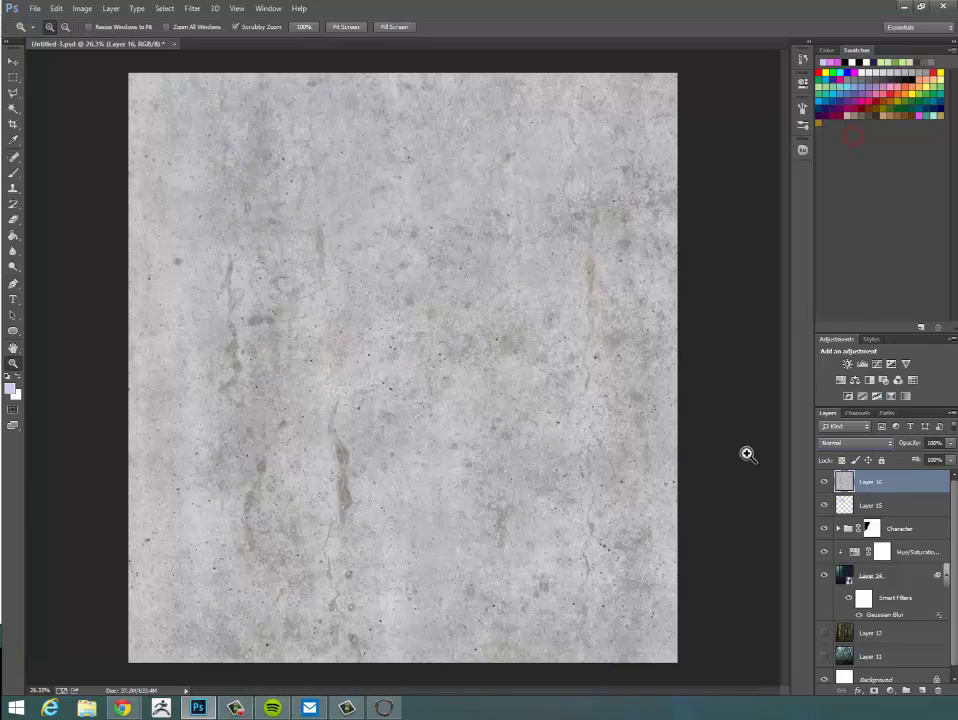
Cycle the concrete texture layer through the blend modes, settle on Divide, and lower its opacity to 30%.
{"action": "key", "text": "shift+plus"}
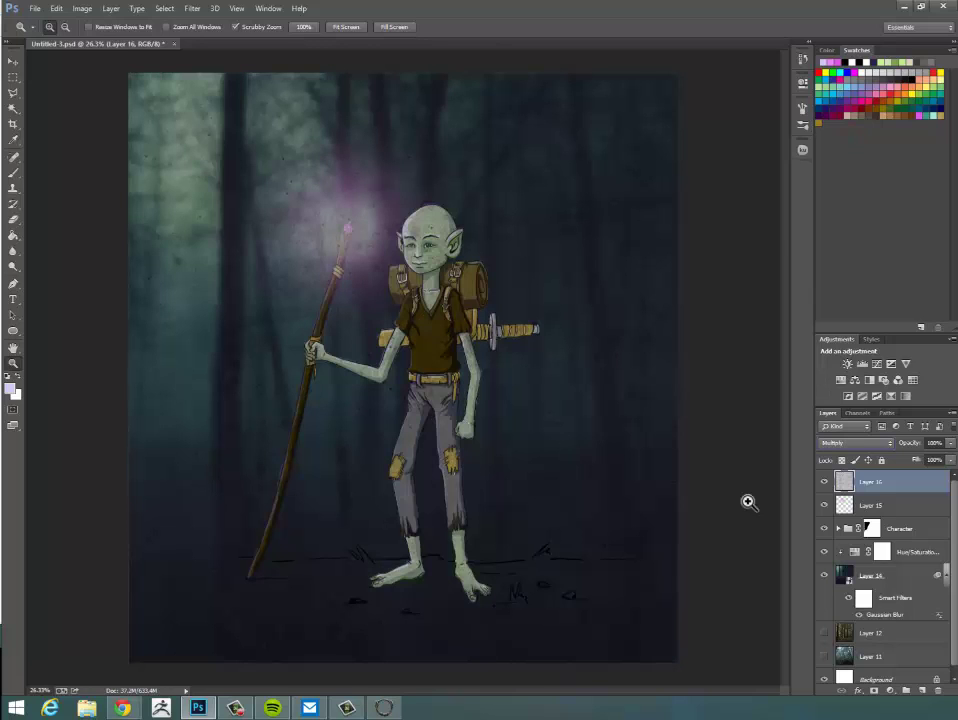
{"action": "key", "text": "shift+plus"}
{"action": "key", "text": "shift+plus"}
{"action": "key", "text": "shift+plus"}
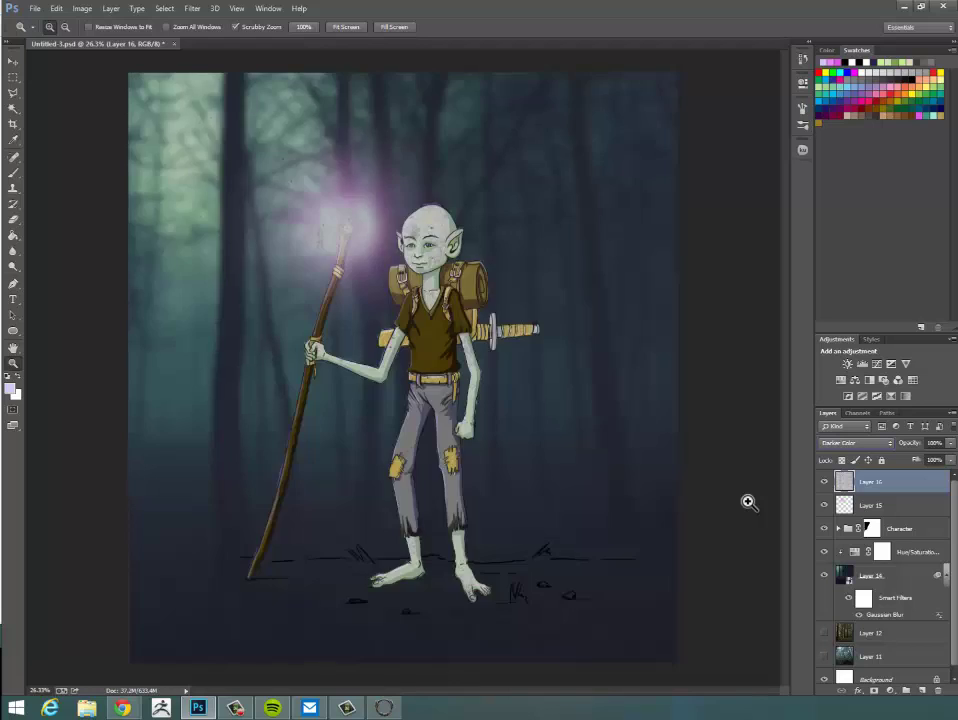
{"action": "key", "text": "shift+plus"}
{"action": "key", "text": "shift+plus"}
{"action": "key", "text": "shift+plus"}
{"action": "key", "text": "shift+plus"}
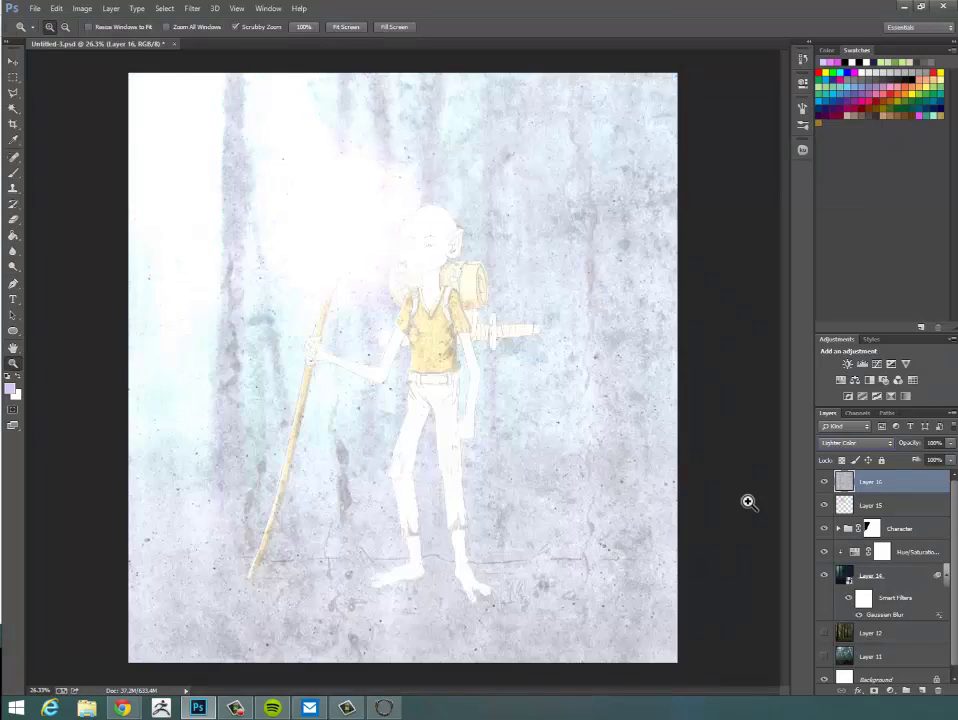
{"action": "key", "text": "shift+plus"}
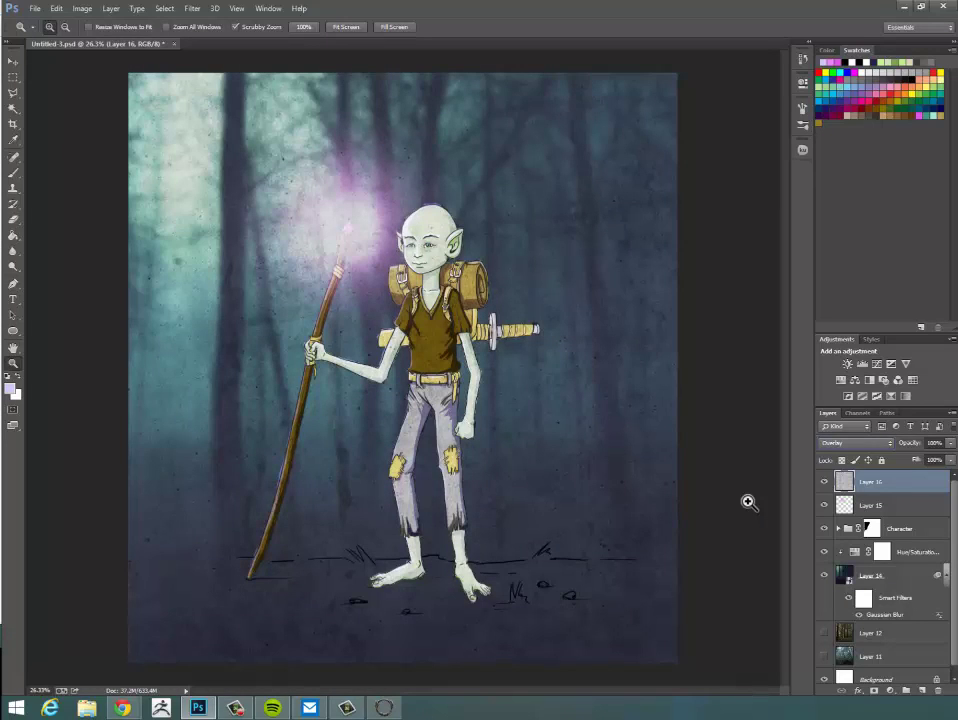
{"action": "key", "text": "shift+plus"}
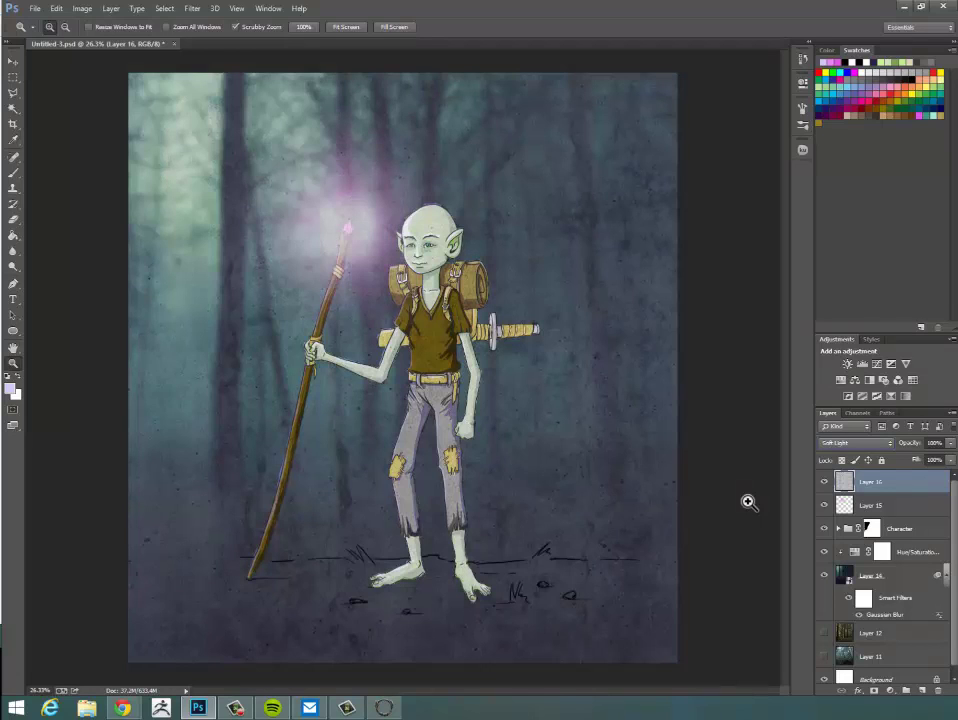
{"action": "key", "text": "shift+minus"}
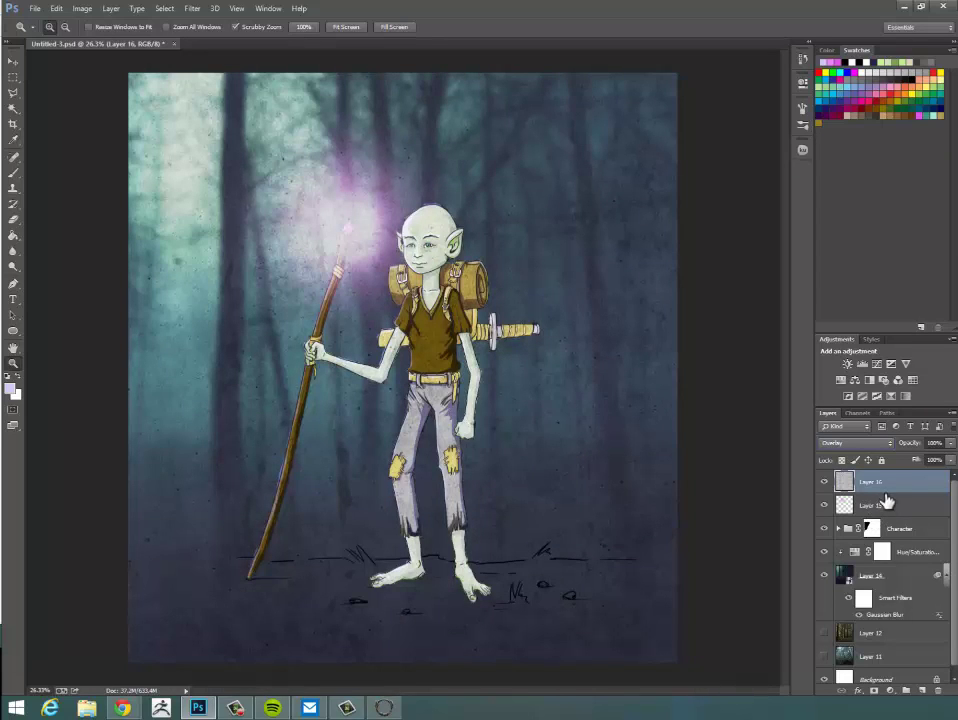
{"action": "key", "text": "shift+plus"}
{"action": "key", "text": "shift+plus"}
{"action": "key", "text": "shift+plus"}
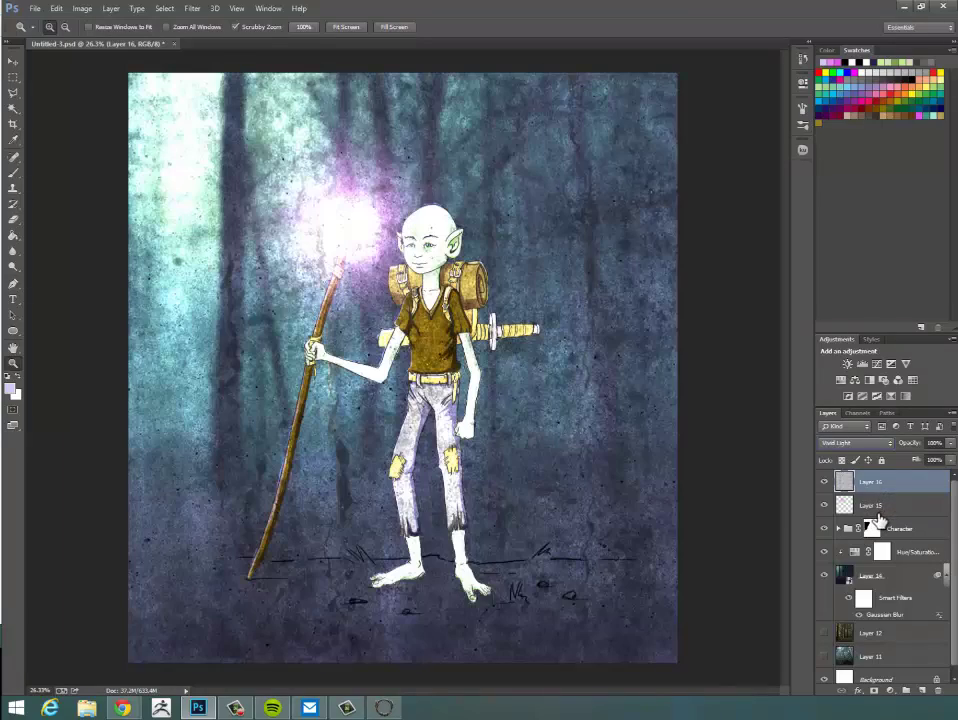
{"action": "key", "text": "shift+plus"}
{"action": "key", "text": "shift+plus"}
{"action": "key", "text": "shift+plus"}
{"action": "key", "text": "shift+plus"}
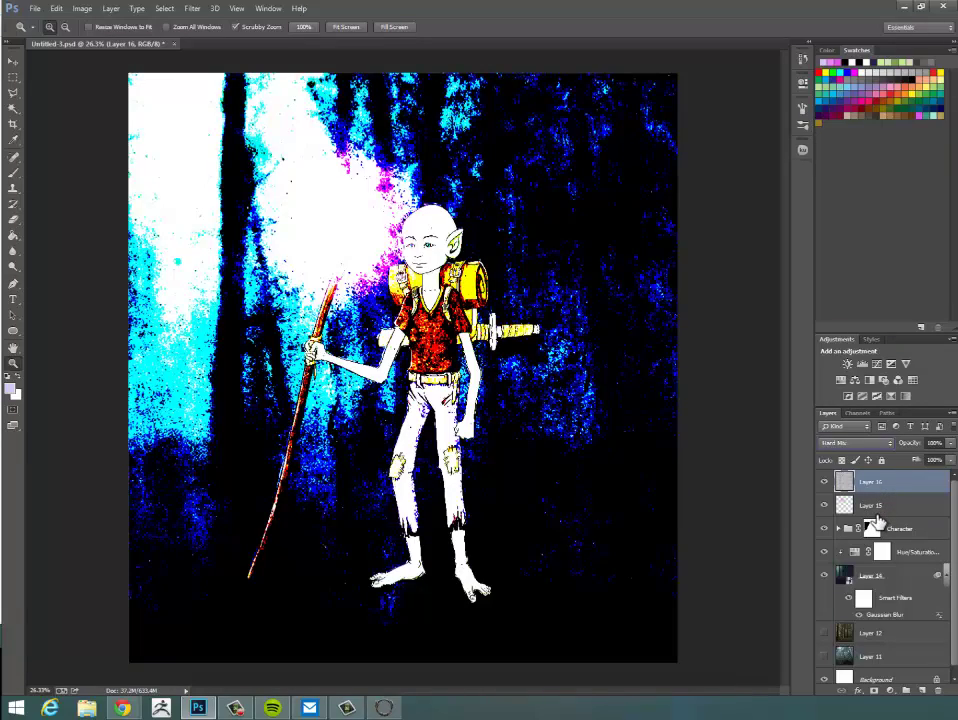
{"action": "key", "text": "shift+plus"}
{"action": "key", "text": "shift+plus"}
{"action": "key", "text": "shift+plus"}
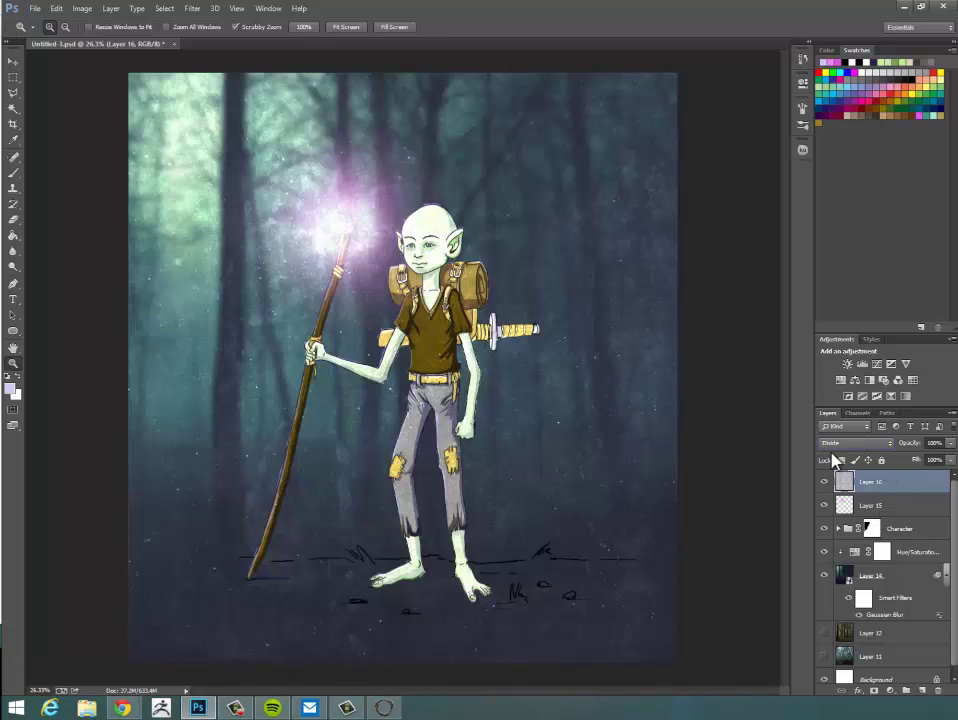
{"action": "key", "text": "shift+plus"}
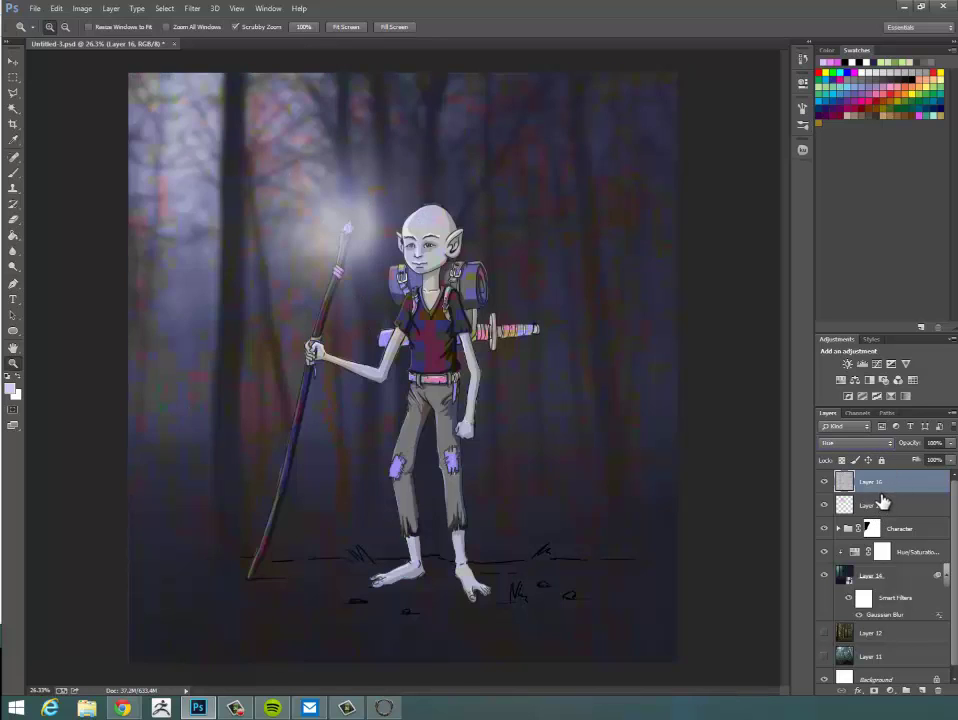
{"action": "key", "text": "shift+minus"}
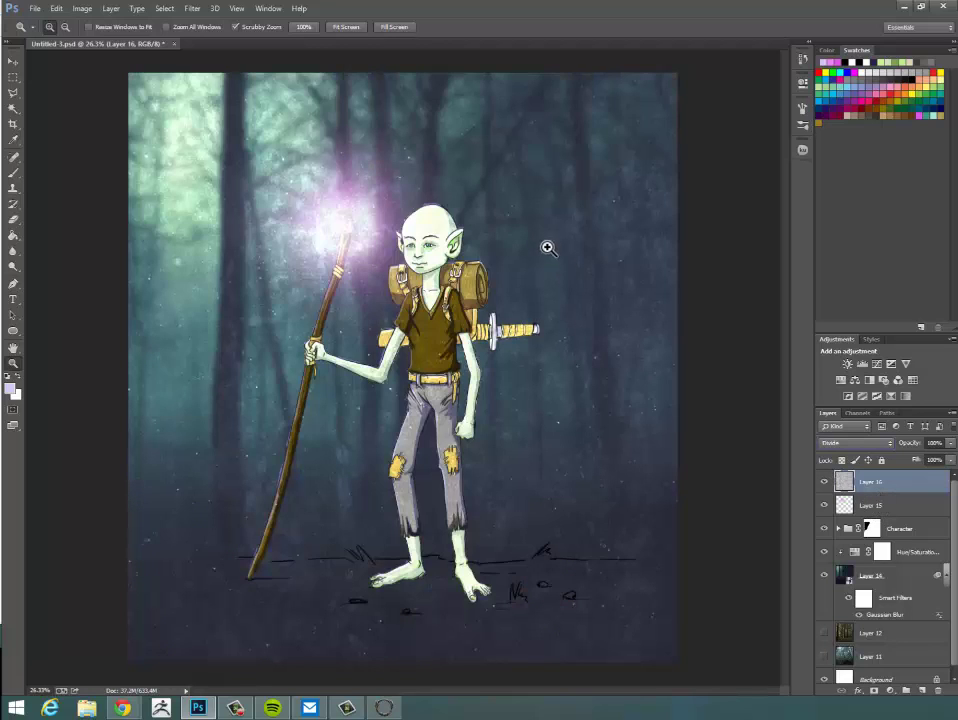
{"action": "key", "text": "shift+plus"}
{"action": "key", "text": "shift+plus"}
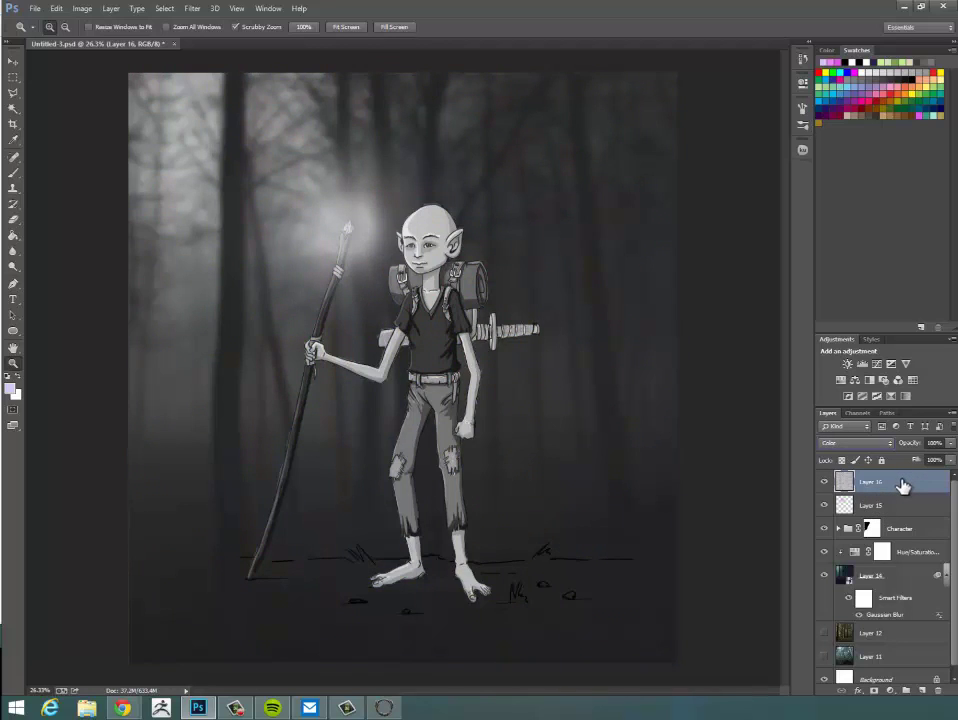
{"action": "key", "text": "shift+plus"}
{"action": "key", "text": "shift+minus"}
{"action": "key", "text": "shift+minus"}
{"action": "key", "text": "shift+minus"}
{"action": "key", "text": "shift+minus"}
{"action": "key", "text": "shift+minus"}
{"action": "key", "text": "shift+minus"}
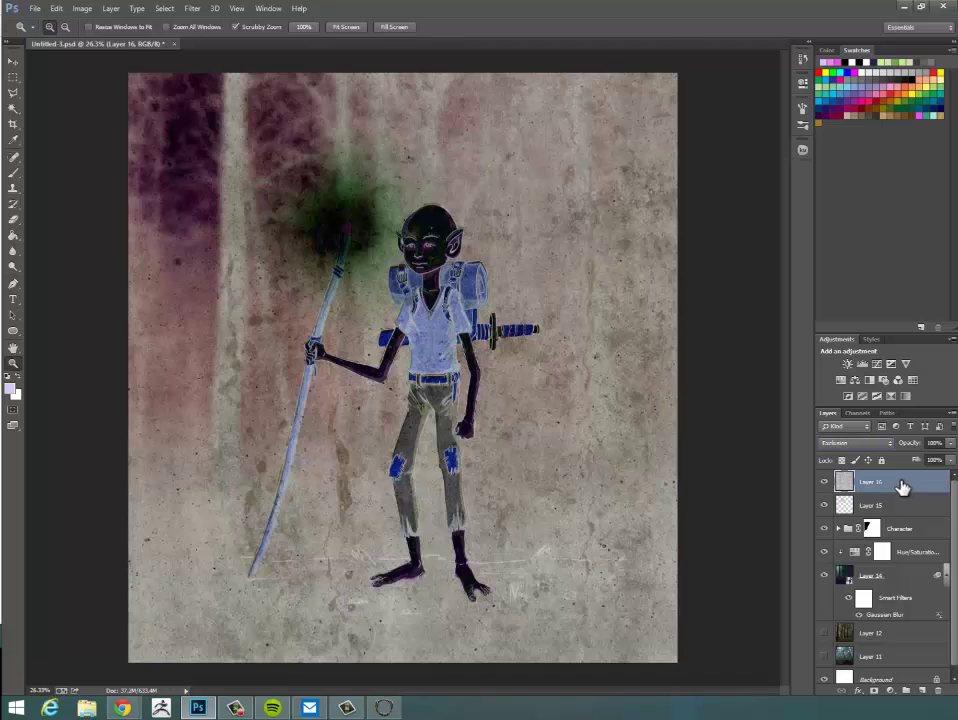
{"action": "key", "text": "shift+plus"}
{"action": "key", "text": "shift+plus"}
{"action": "key", "text": "shift+plus"}
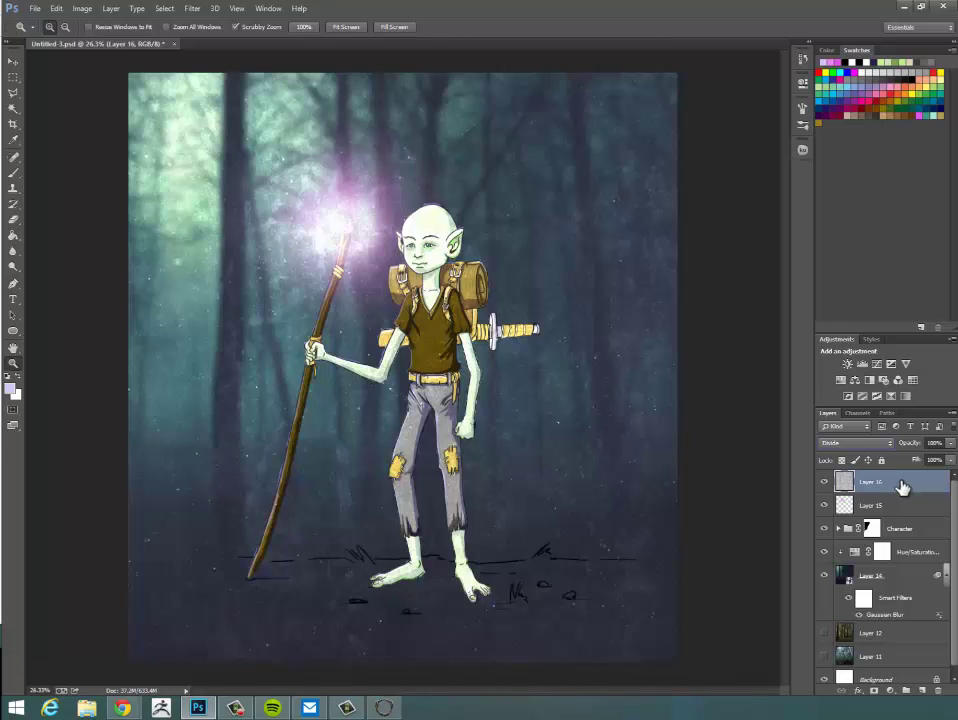
{"action": "left_click", "coordinate": [952, 444]}
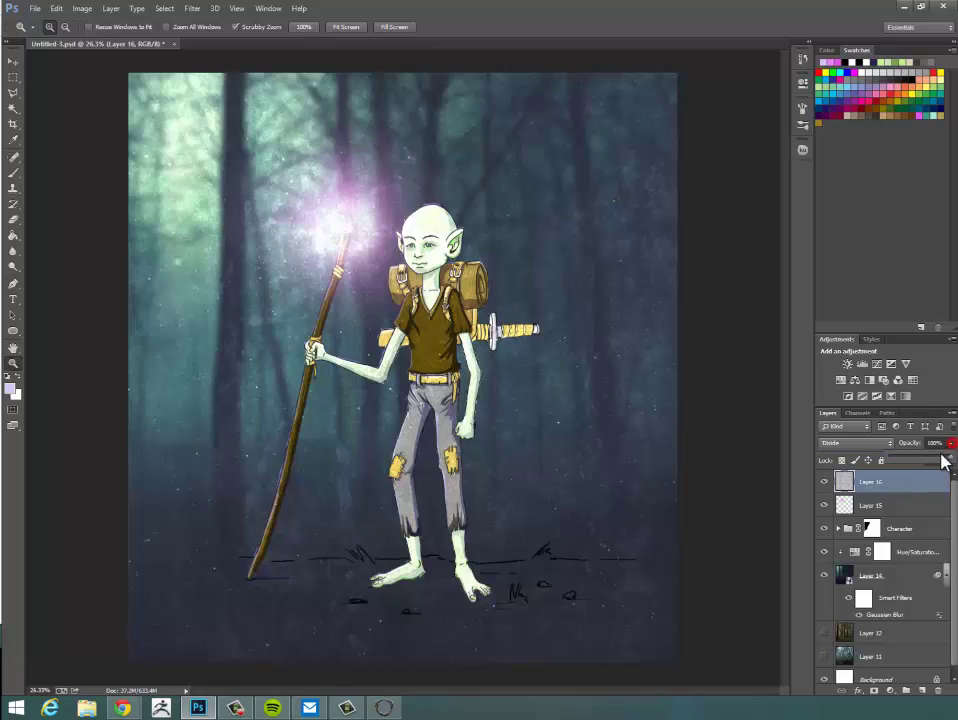
{"action": "left_click_drag", "start_coordinate": [948, 462], "coordinate": [898, 459]}
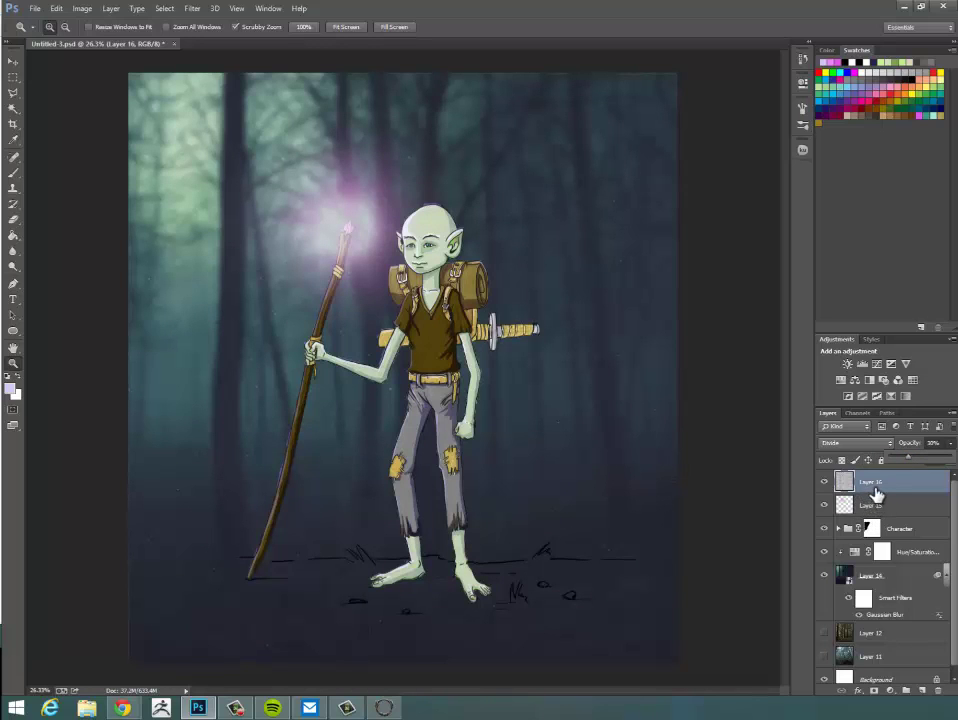
Duplicate the concrete texture layer within the same document, keeping the suggested name.
{"action": "left_click", "coordinate": [849, 483]}
{"action": "right_click", "coordinate": [849, 483]}
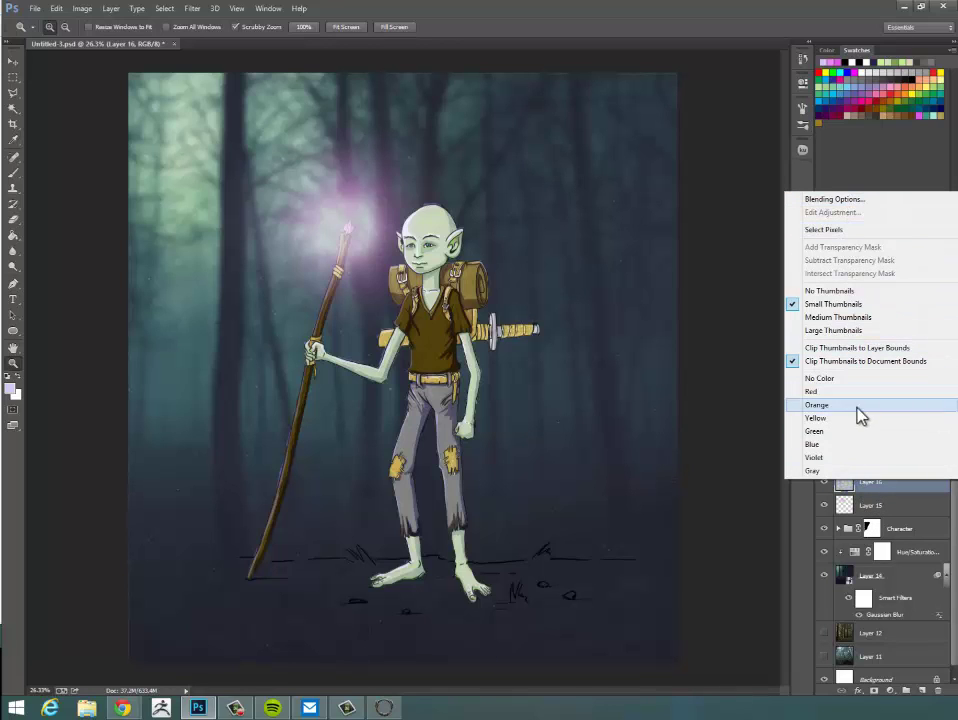
{"action": "left_click", "coordinate": [875, 492]}
{"action": "right_click", "coordinate": [877, 486]}
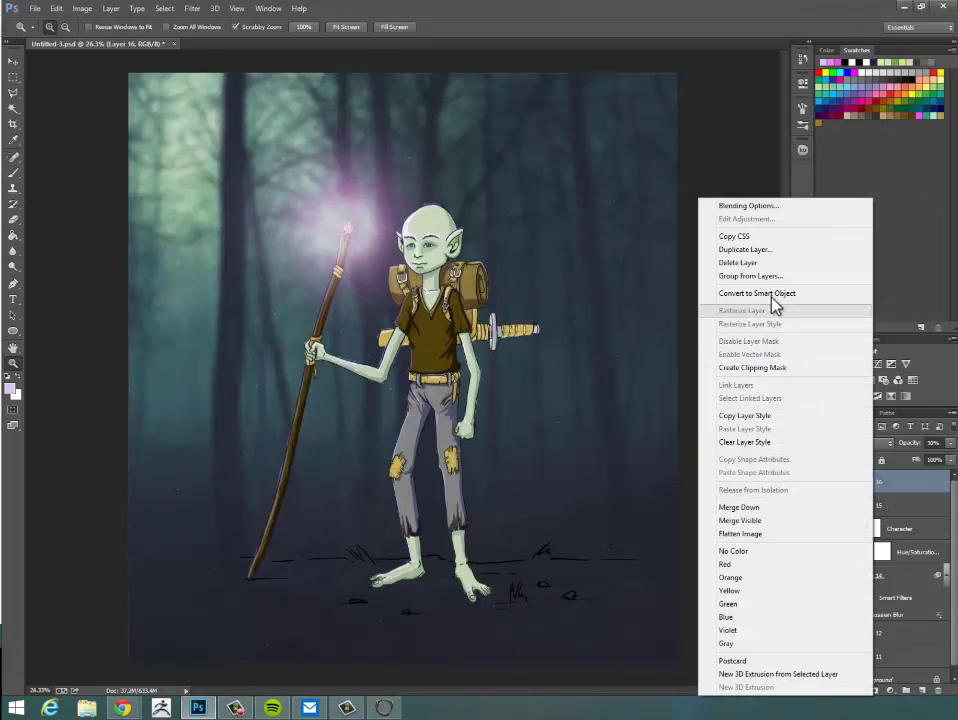
{"action": "left_click", "coordinate": [776, 250]}
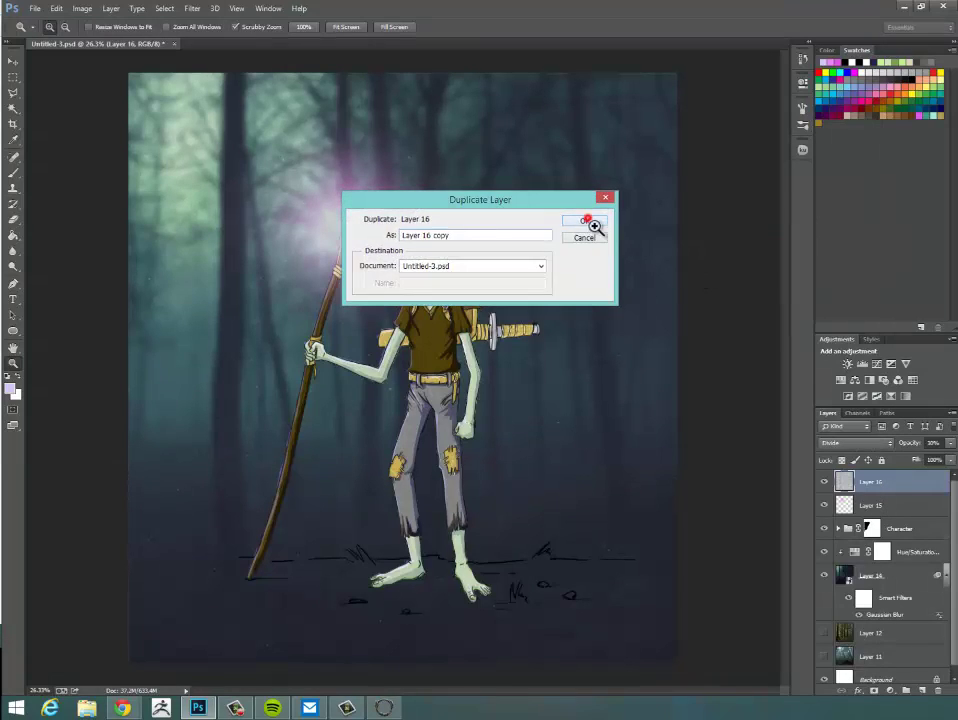
{"action": "left_click", "coordinate": [584, 221]}
Set the duplicated texture layer's blend mode to Overlay and raise its opacity to 100%.
{"action": "left_click", "coordinate": [869, 442]}
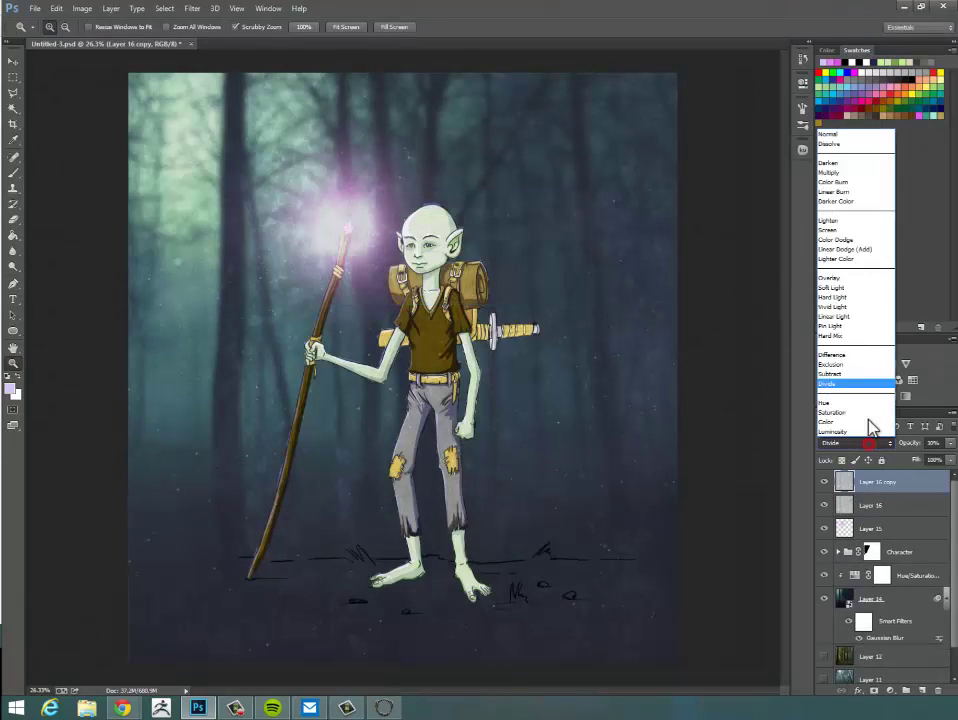
{"action": "left_click", "coordinate": [842, 278]}
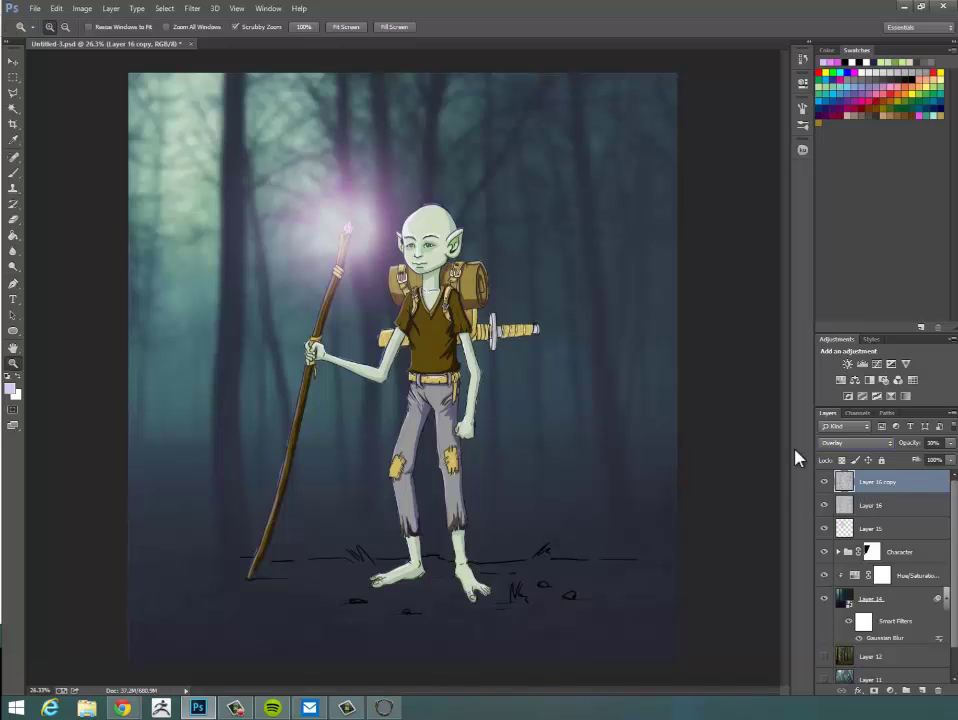
{"action": "left_click", "coordinate": [898, 485]}
{"action": "left_click_drag", "start_coordinate": [912, 447], "coordinate": [954, 450]}
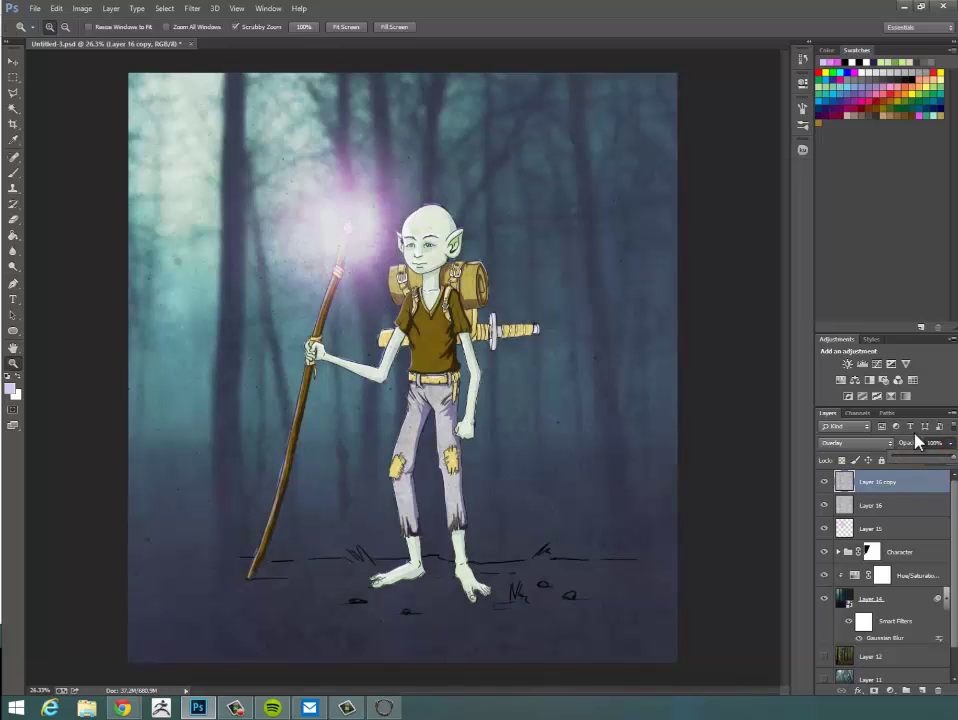
{"action": "left_click", "coordinate": [917, 486]}
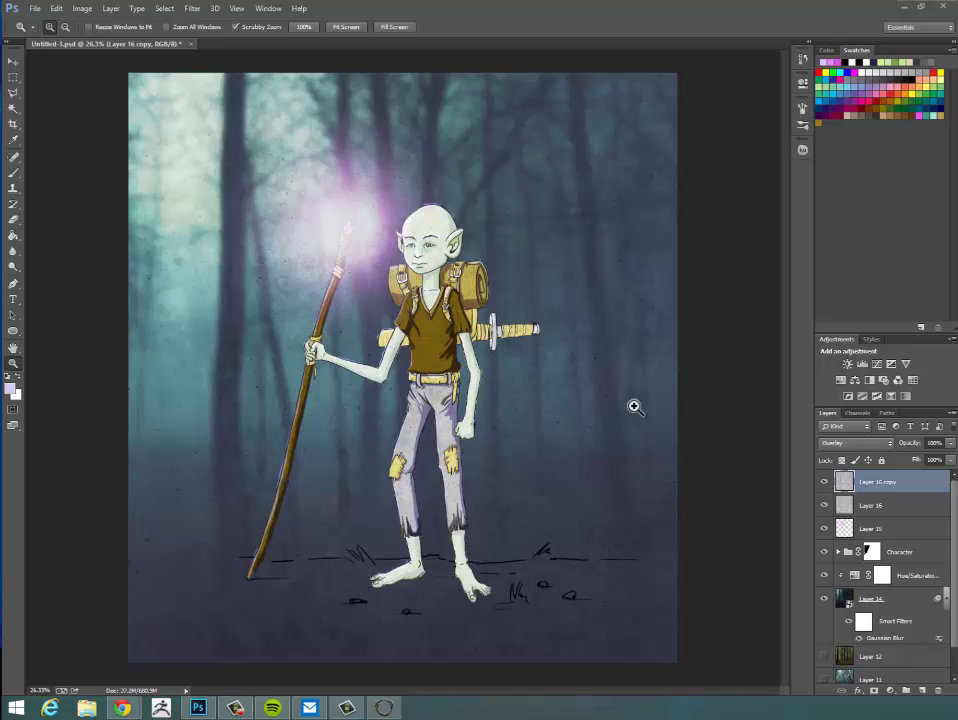
Reposition the duplicated texture on the canvas with the Move tool and lower its opacity to 29%.
{"action": "left_click", "coordinate": [13, 61]}
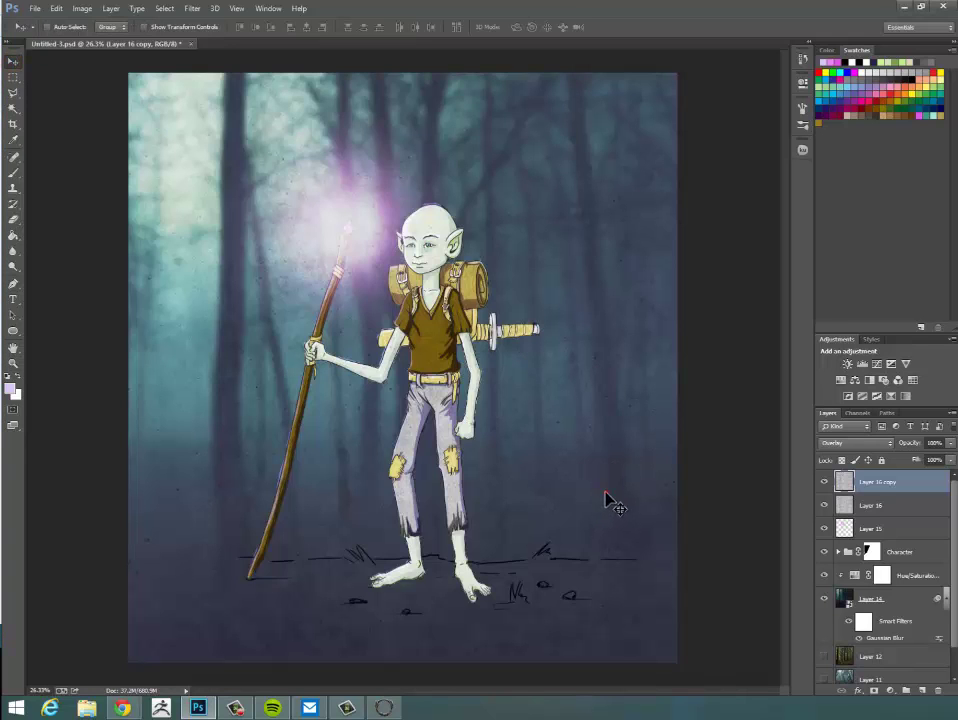
{"action": "left_click_drag", "start_coordinate": [607, 500], "coordinate": [554, 507]}
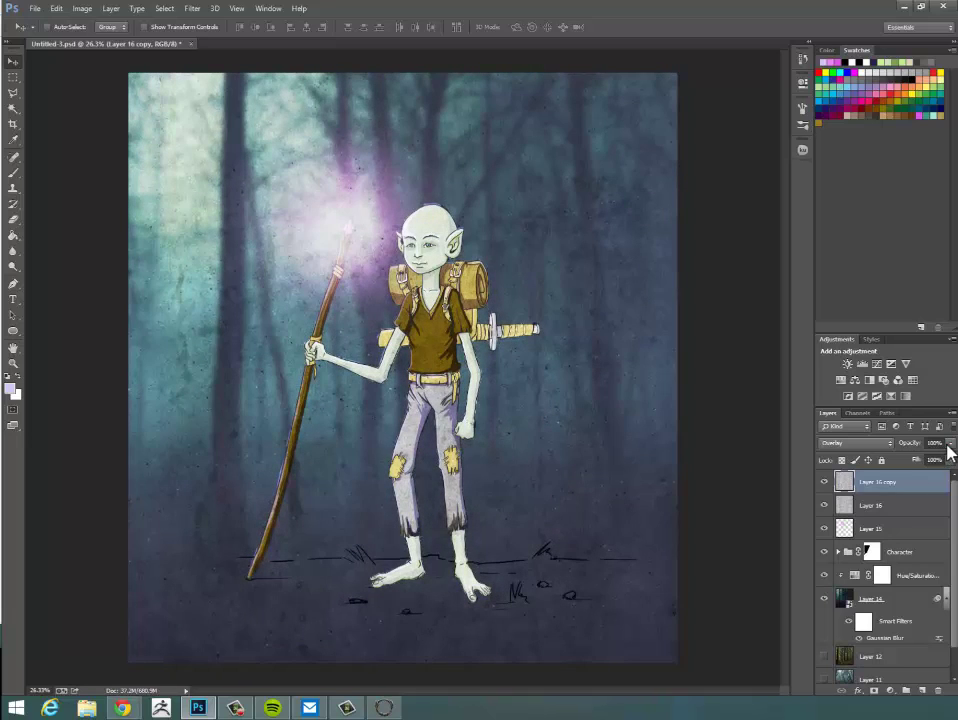
{"action": "left_click_drag", "start_coordinate": [948, 452], "coordinate": [921, 466]}
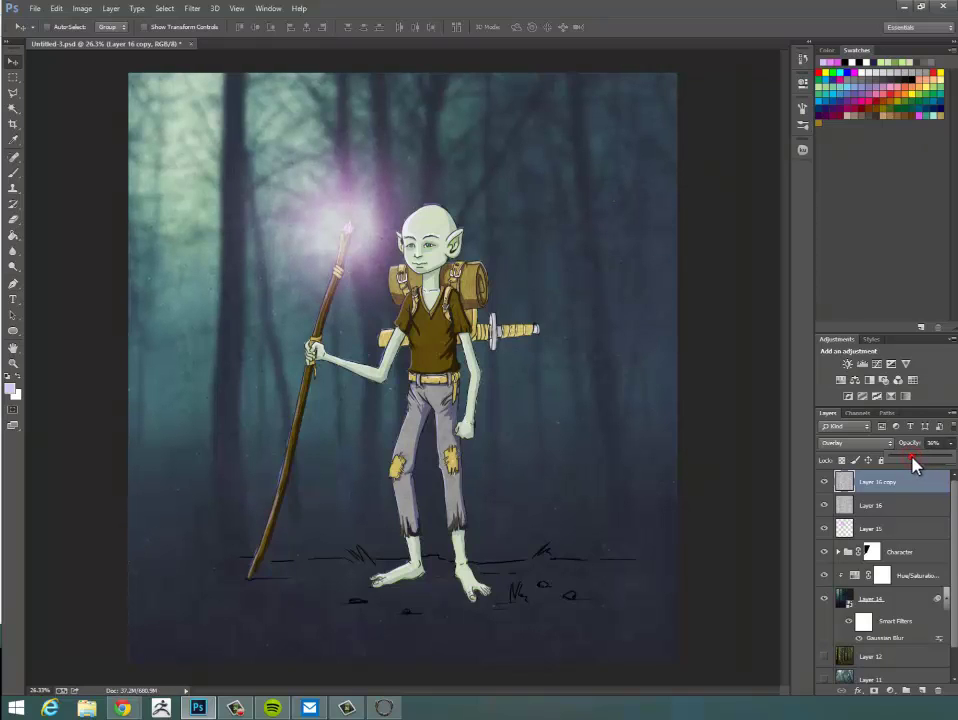
{"action": "left_click_drag", "start_coordinate": [915, 462], "coordinate": [915, 462]}
Examine the texture overlay up close on the character's clothes and arms and then across the whole illustration.
{"action": "key", "text": "z"}
{"action": "left_click_drag", "start_coordinate": [477, 443], "coordinate": [509, 434]}
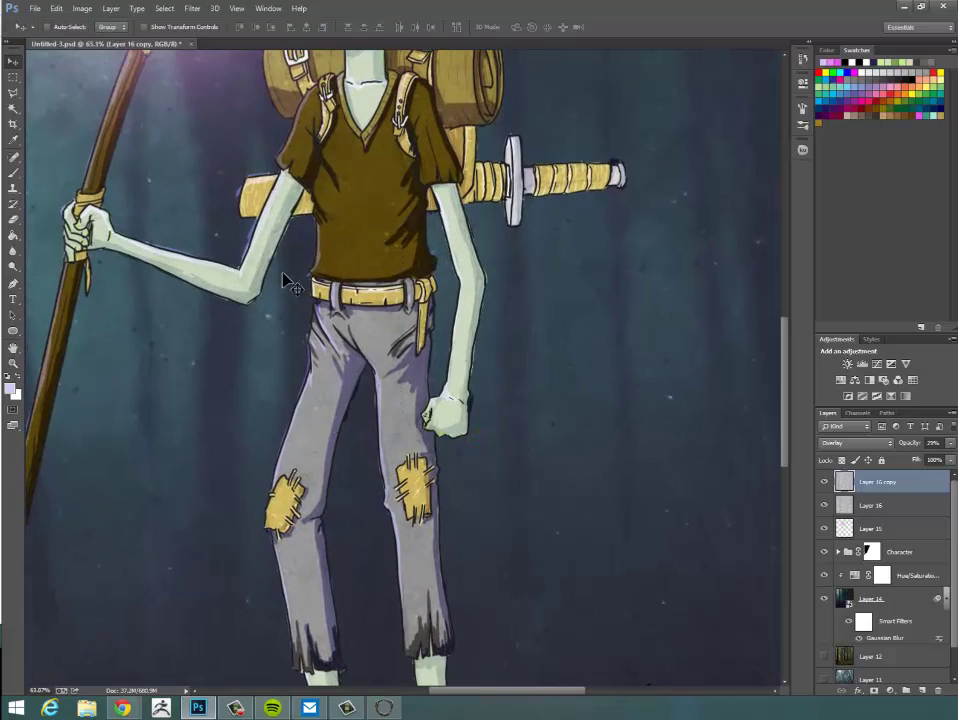
{"action": "key", "text": "ctrl+space"}
{"action": "left_click_drag", "start_coordinate": [492, 370], "coordinate": [526, 342]}
{"action": "key", "text": "ctrl+alt+space"}
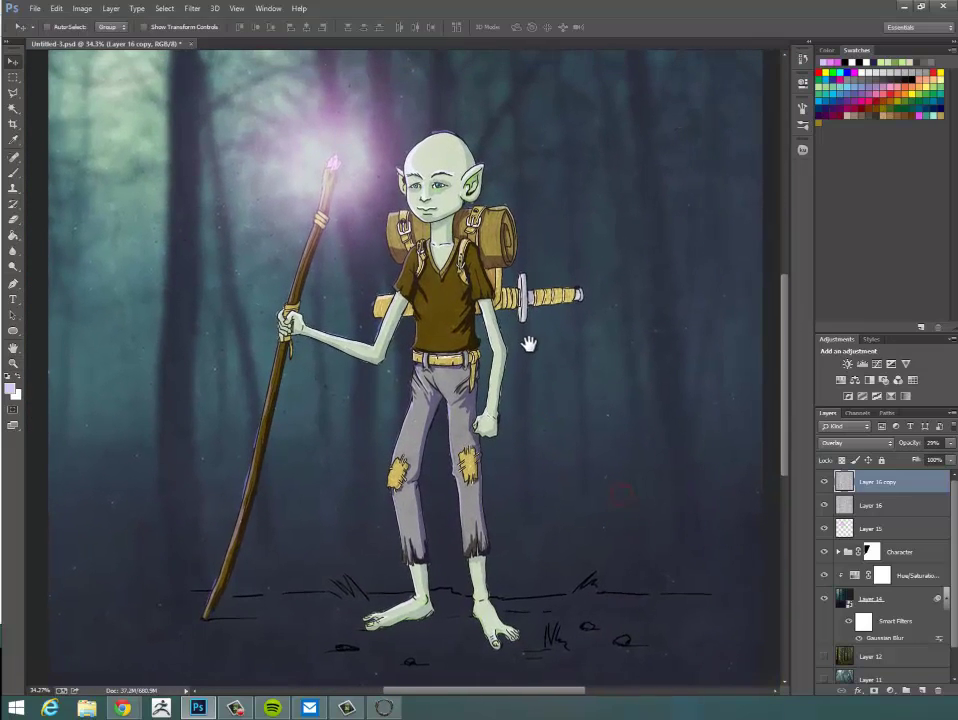
{"action": "key", "text": "ctrl+alt+space"}
{"action": "left_click_drag", "start_coordinate": [620, 490], "coordinate": [601, 485]}
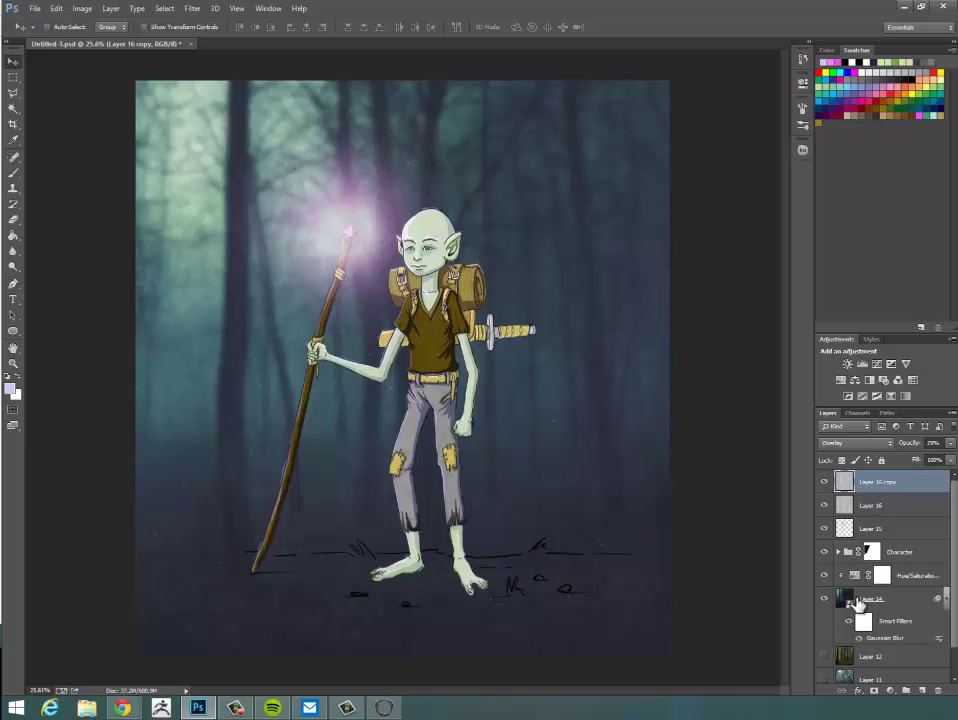
Add a new blank layer directly above Layer 15, beneath the two concrete texture layers.
{"action": "left_click", "coordinate": [911, 500]}
{"action": "left_click", "coordinate": [900, 527]}
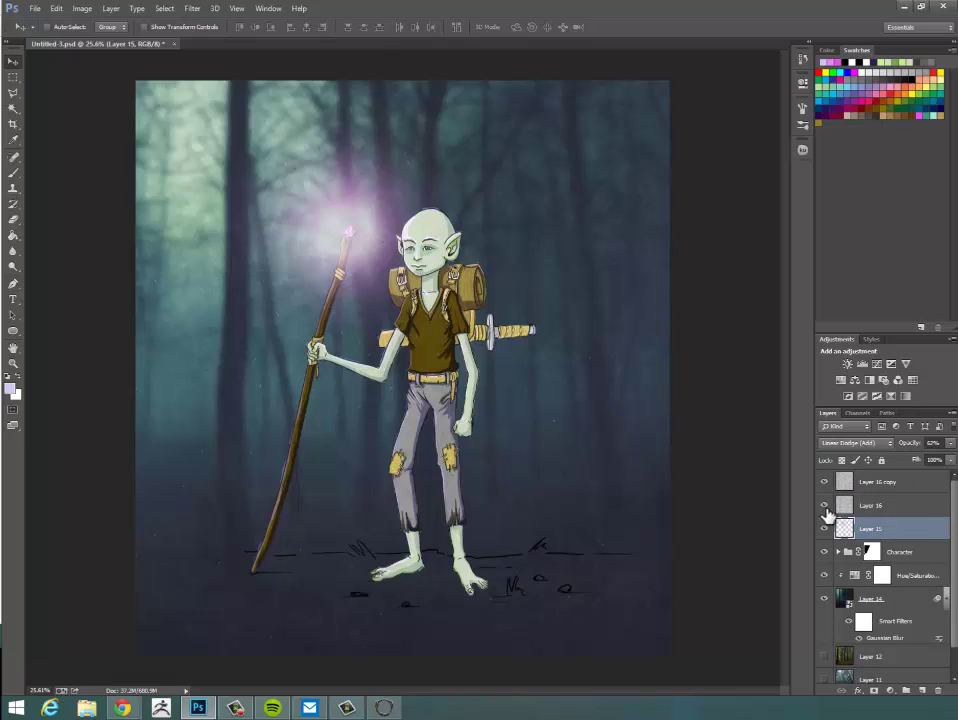
{"action": "left_click", "coordinate": [912, 505]}
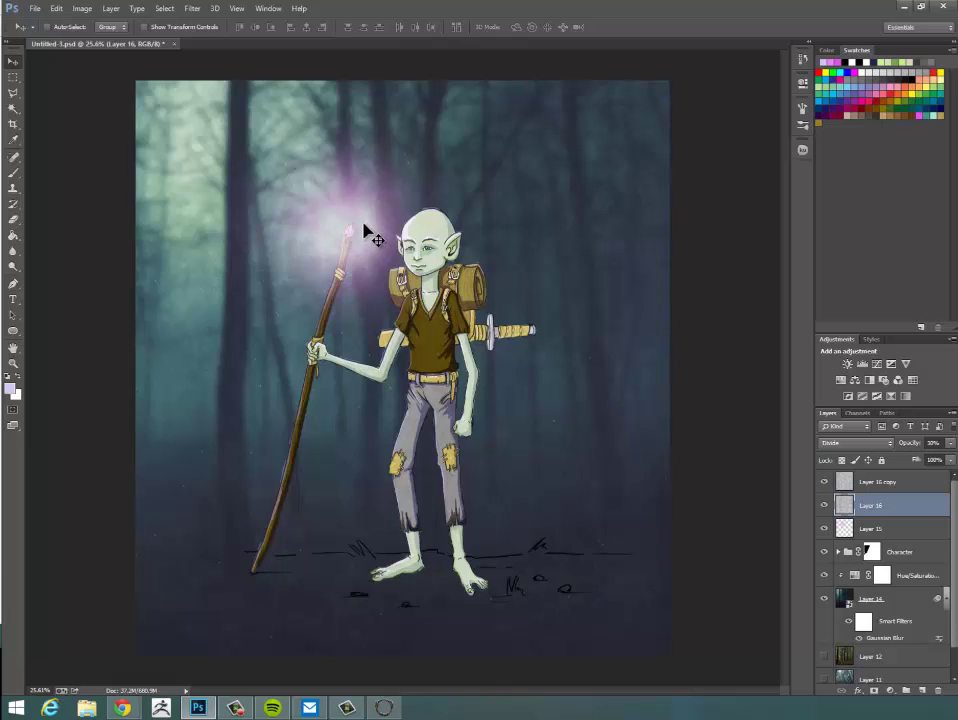
{"action": "left_click", "coordinate": [954, 559]}
{"action": "left_click", "coordinate": [890, 528]}
{"action": "left_click", "coordinate": [922, 690]}
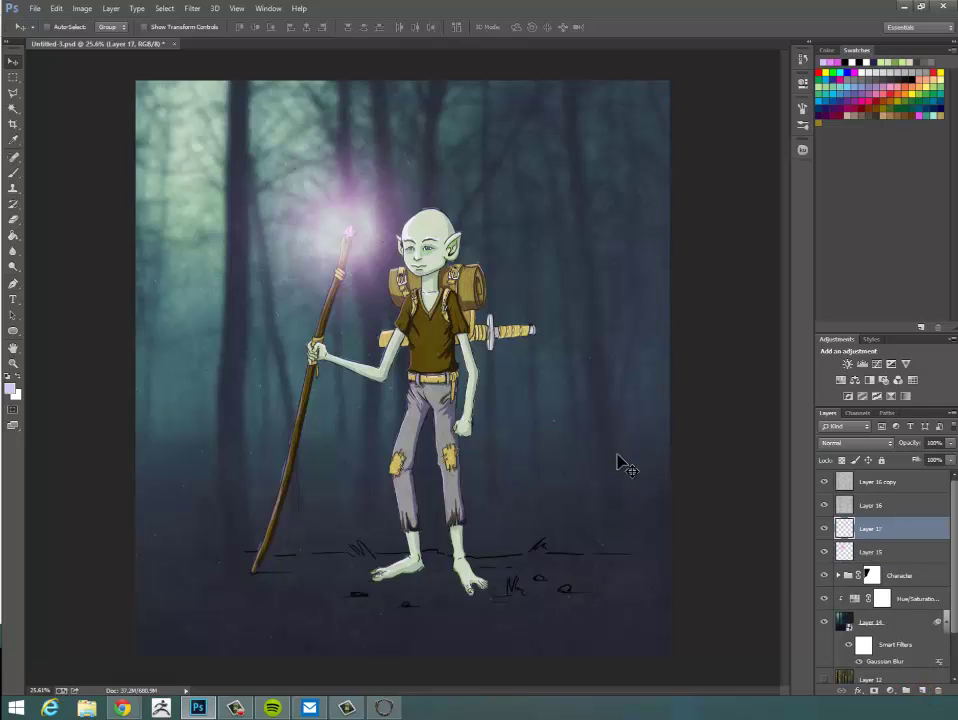
Set up the Brush tool with the hard round tip at 400 px and 100% hardness.
{"action": "key", "text": "b"}
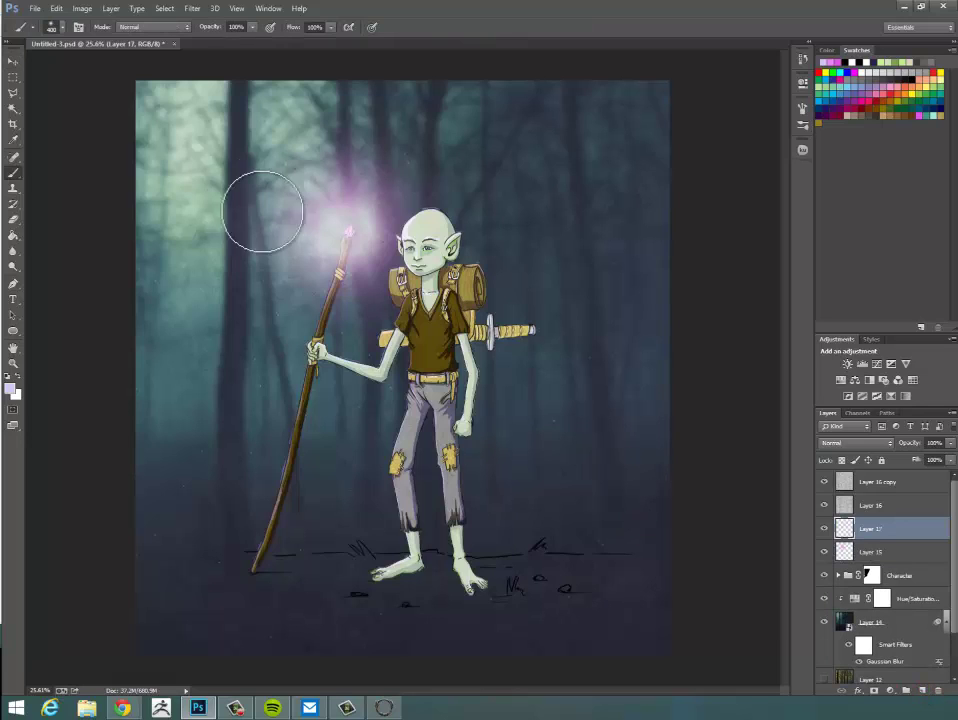
{"action": "left_click", "coordinate": [60, 26]}
{"action": "left_click", "coordinate": [48, 120]}
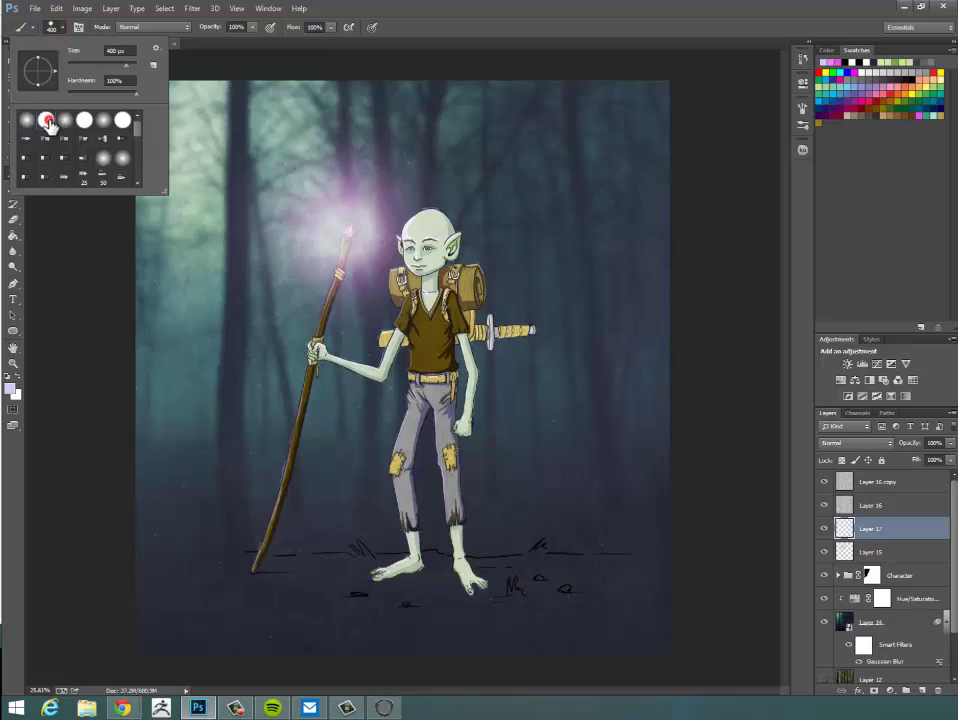
{"action": "left_click", "coordinate": [393, 21]}
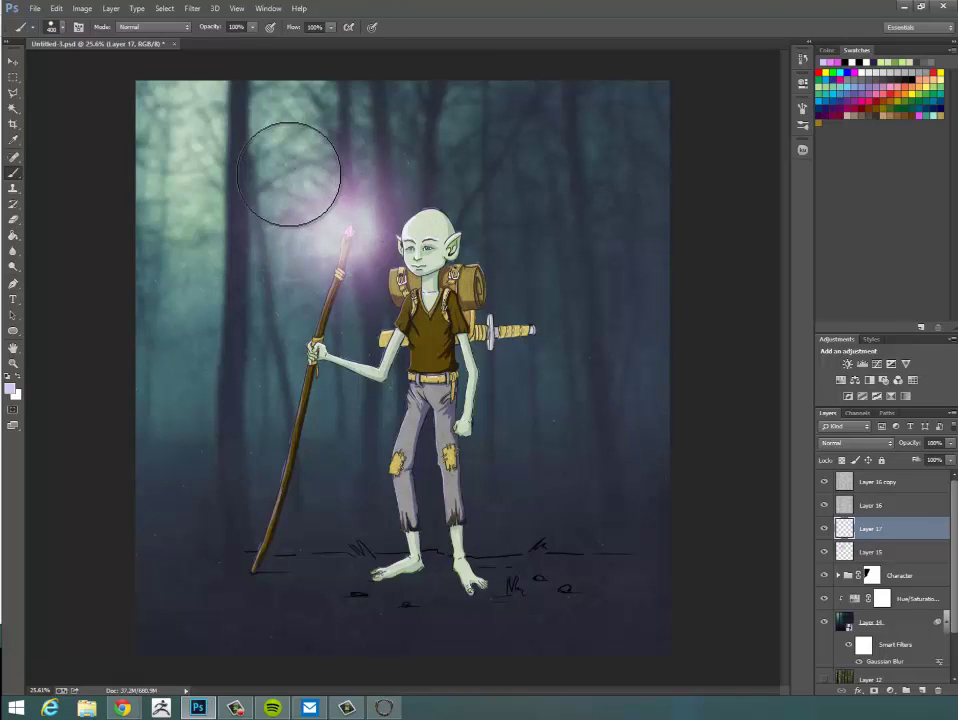
Sample the pale green of the bright background area, reduce the brush to 60 px and paint a vertical stripe beside the character.
{"action": "left_click", "coordinate": [192, 122], "text": "alt"}
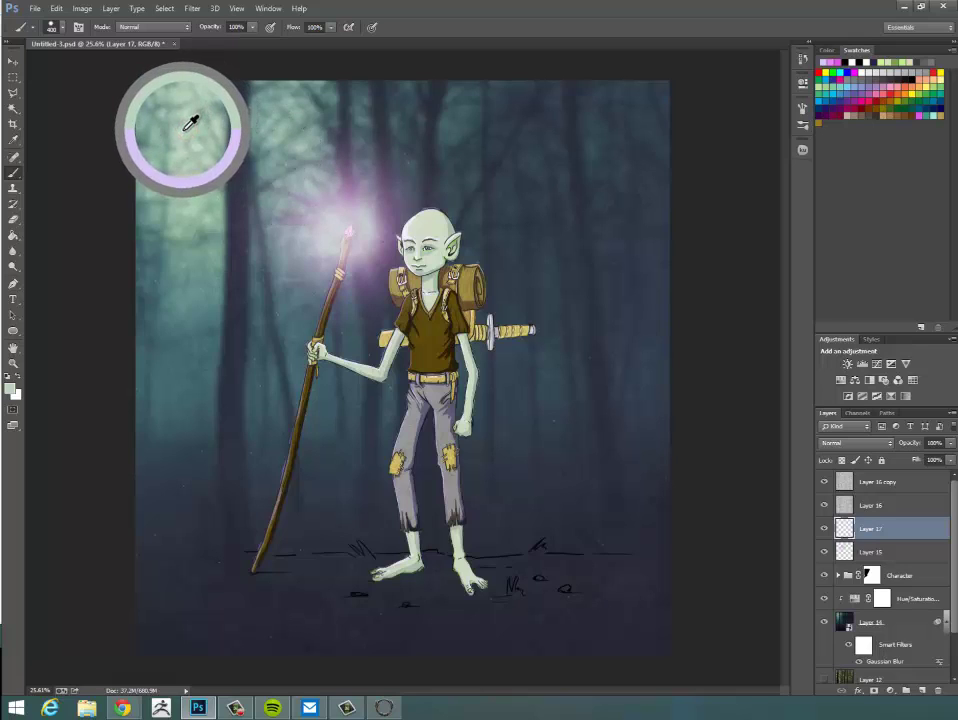
{"action": "left_click", "coordinate": [186, 125], "text": "alt"}
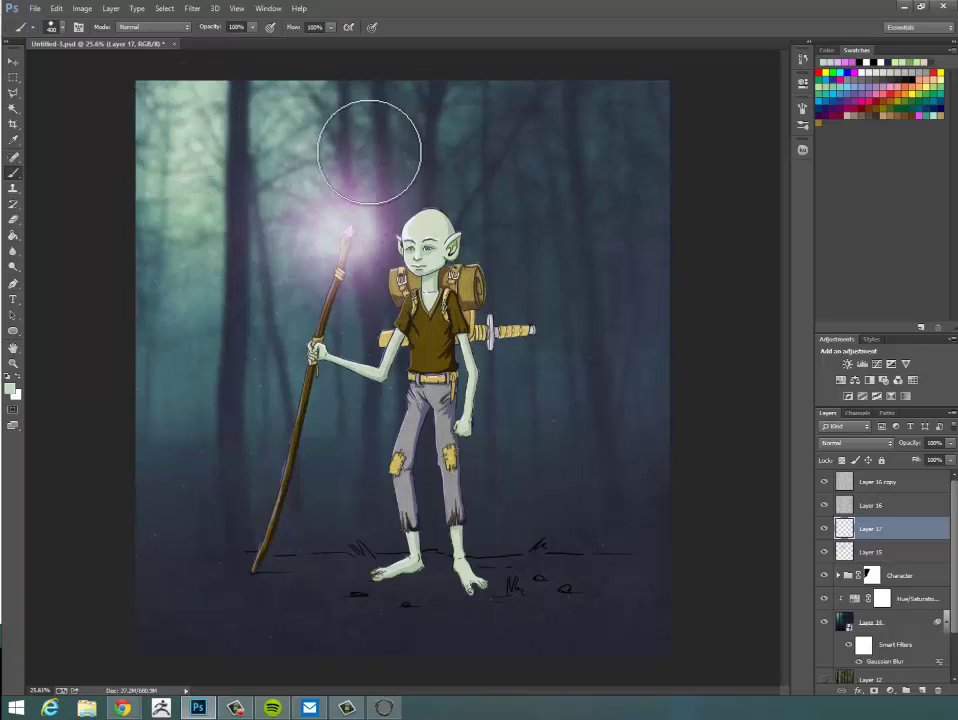
{"action": "key", "text": "bracketleft"}
{"action": "key", "text": "bracketleft"}
{"action": "key", "text": "bracketleft"}
{"action": "key", "text": "bracketleft"}
{"action": "key", "text": "bracketleft"}
{"action": "key", "text": "bracketleft"}
{"action": "key", "text": "bracketleft"}
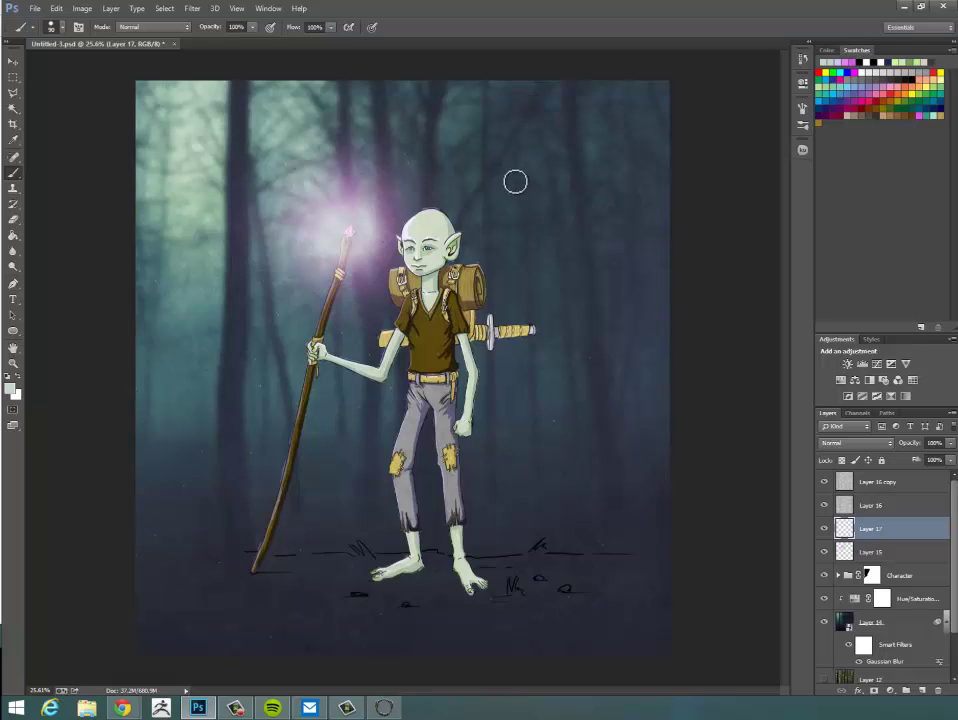
{"action": "key", "text": "bracketleft"}
{"action": "left_click_drag", "start_coordinate": [513, 106], "coordinate": [514, 310]}
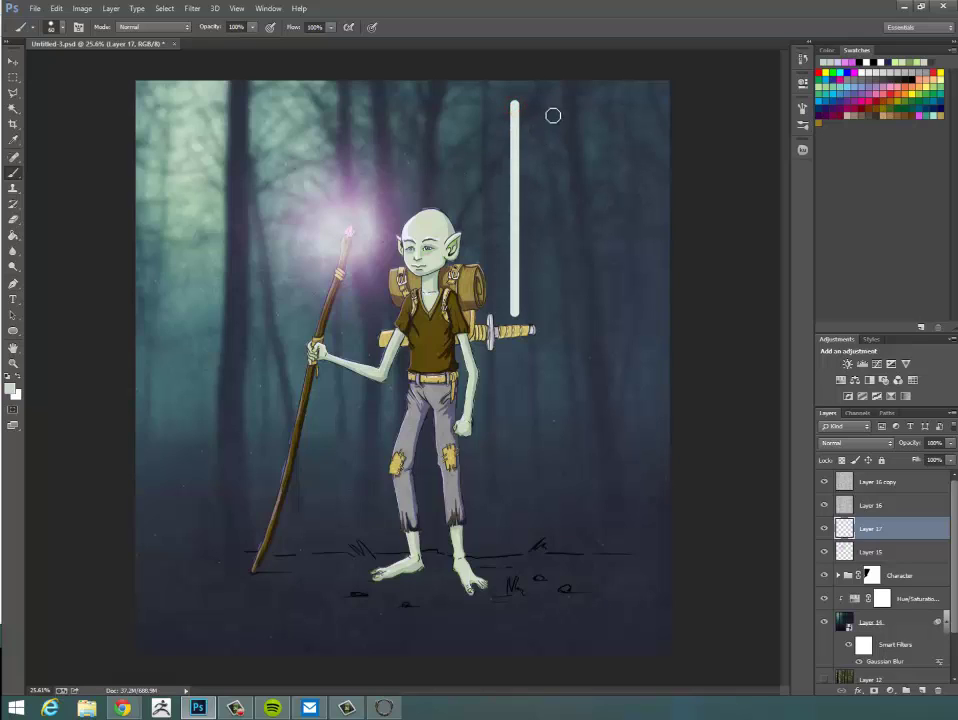
{"action": "left_click", "coordinate": [539, 101], "text": "shift"}
{"action": "left_click", "coordinate": [541, 258], "text": "shift"}
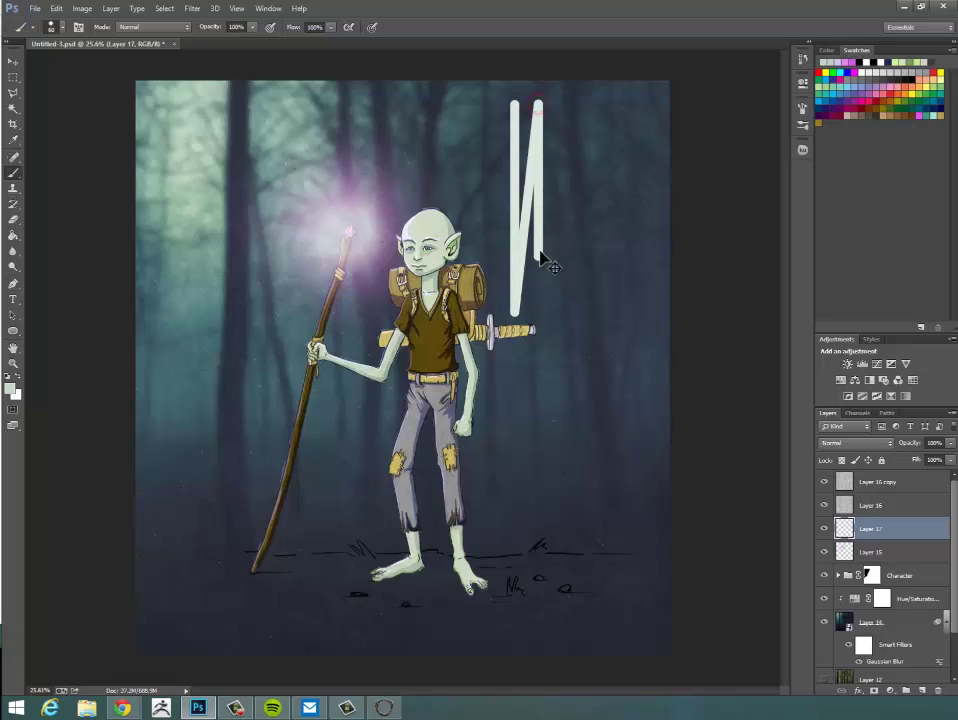
{"action": "key", "text": "ctrl+alt+z"}
{"action": "key", "text": "ctrl+alt+z"}
Paint four more straight vertical stripes at irregular spacing beside the first one with the 60 px brush.
{"action": "left_click_drag", "start_coordinate": [541, 101], "coordinate": [550, 310]}
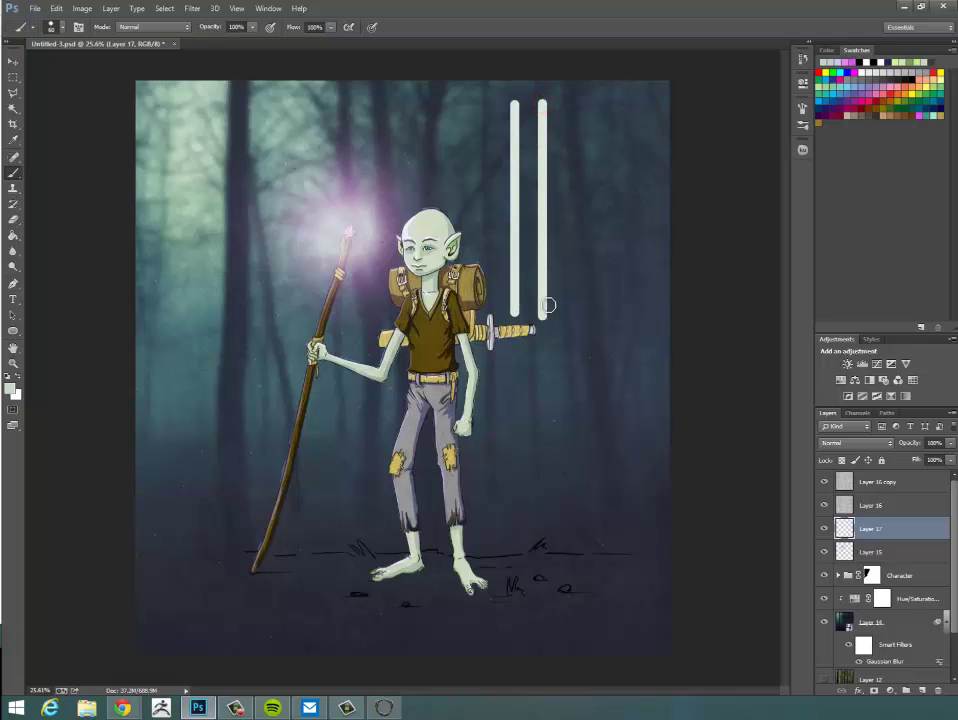
{"action": "left_click", "coordinate": [558, 101], "text": "shift"}
{"action": "key", "text": "ctrl+alt+z"}
{"action": "left_click_drag", "start_coordinate": [560, 100], "coordinate": [561, 316]}
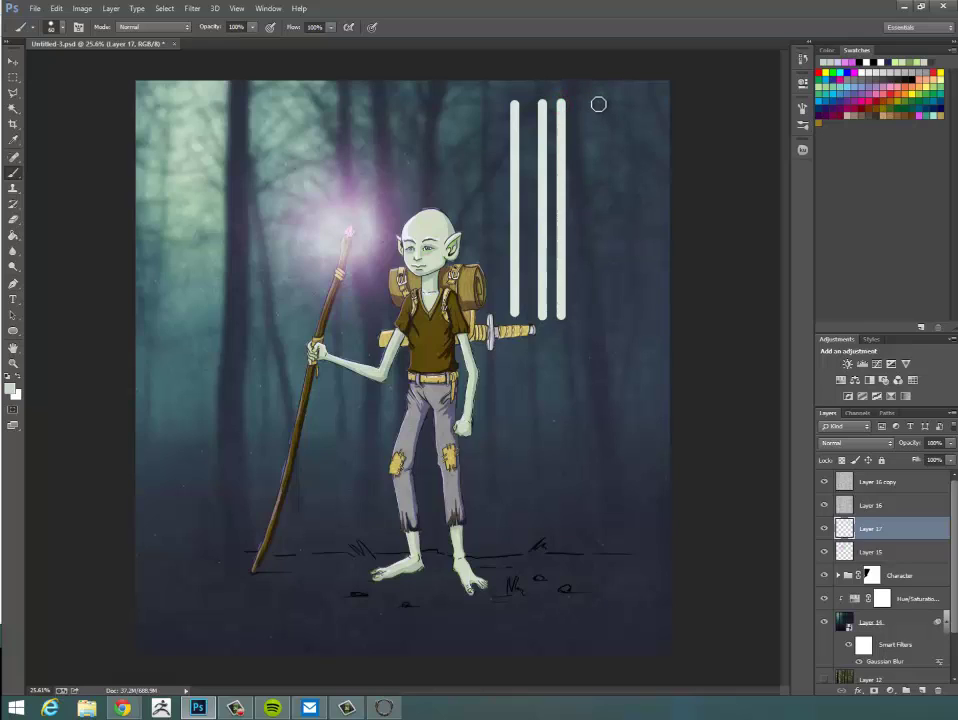
{"action": "left_click_drag", "start_coordinate": [597, 103], "coordinate": [598, 320]}
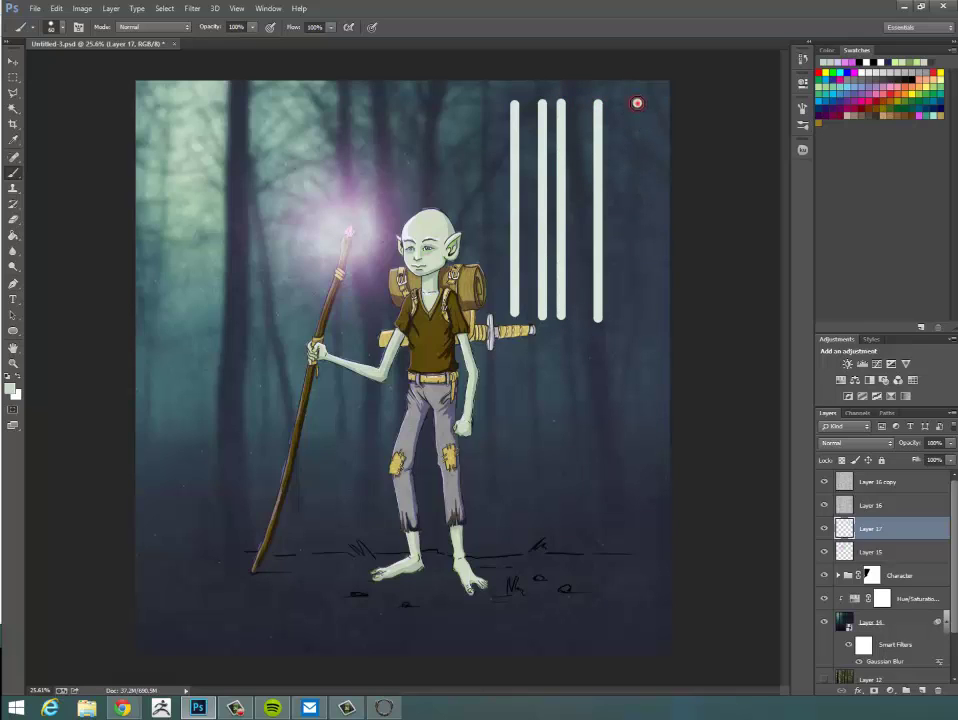
{"action": "left_click_drag", "start_coordinate": [637, 103], "coordinate": [637, 314]}
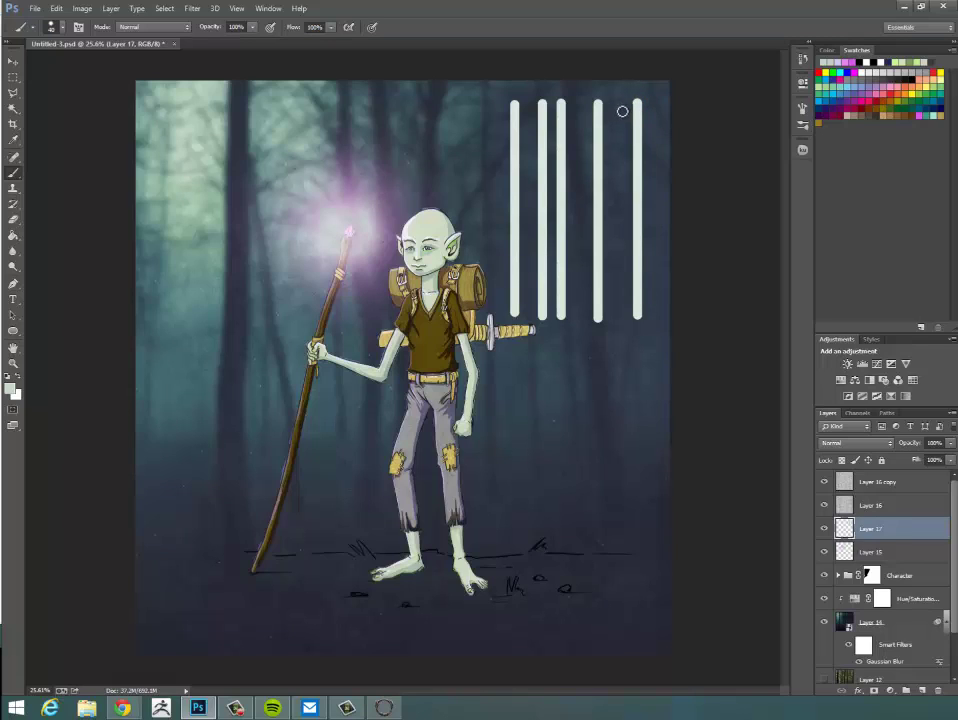
Add four thinner vertical stripes in the gaps between the wide ones, reducing the brush to 40 px and down to 20 px.
{"action": "left_click_drag", "start_coordinate": [620, 104], "coordinate": [620, 314]}
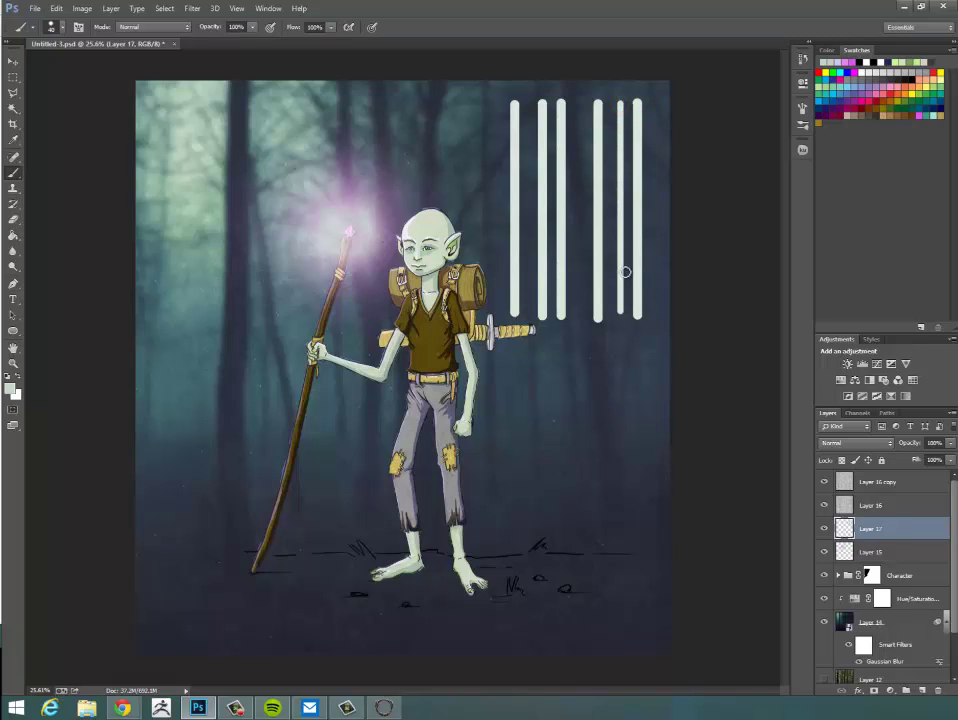
{"action": "left_click", "coordinate": [574, 103], "text": "shift"}
{"action": "key", "text": "ctrl+z"}
{"action": "left_click_drag", "start_coordinate": [572, 100], "coordinate": [576, 316]}
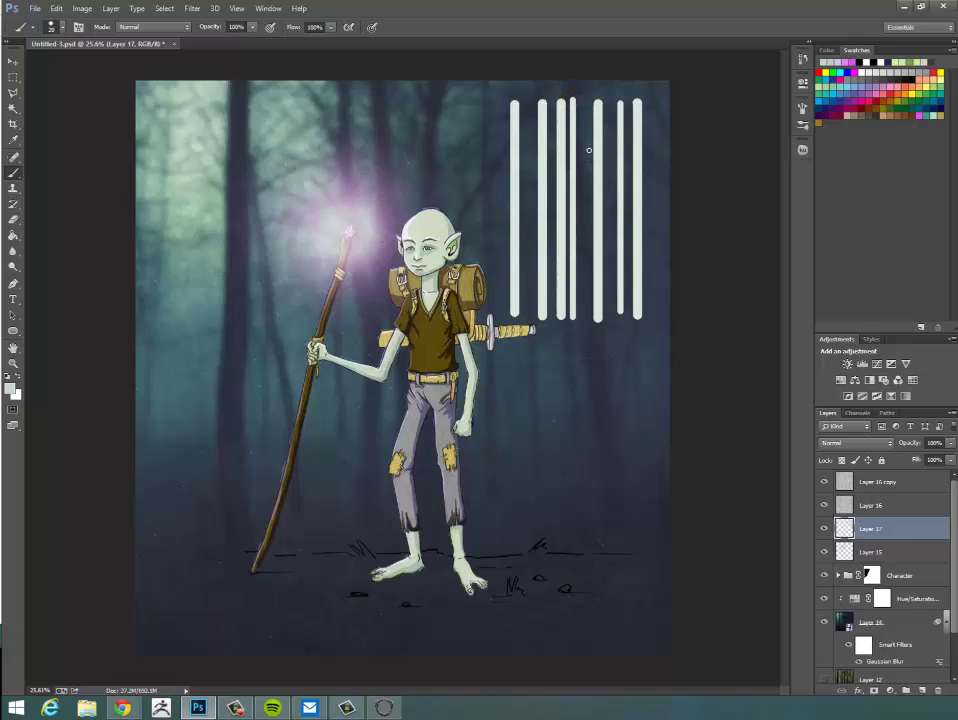
{"action": "left_click_drag", "start_coordinate": [583, 102], "coordinate": [584, 315]}
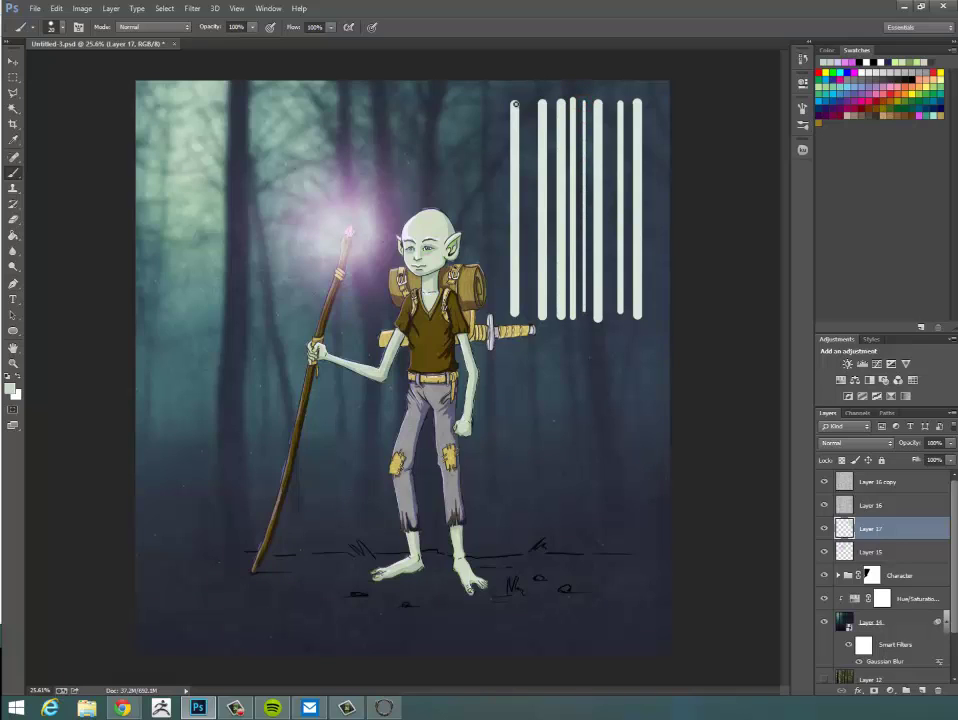
{"action": "left_click", "coordinate": [521, 106], "text": "shift"}
{"action": "key", "text": "ctrl+z"}
{"action": "left_click_drag", "start_coordinate": [530, 153], "coordinate": [526, 285]}
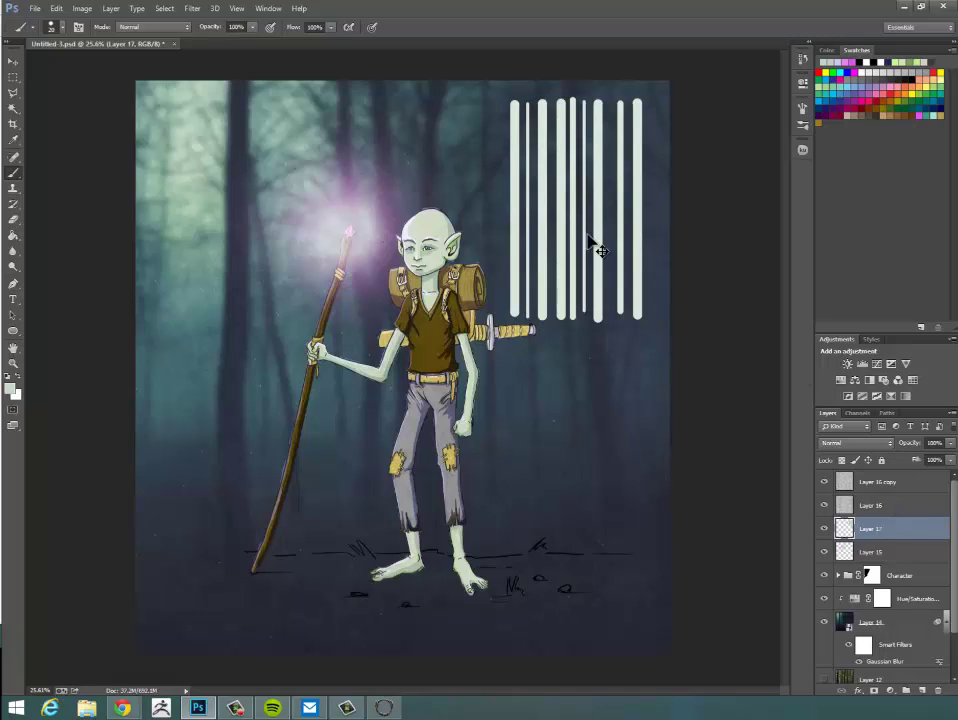
Free Transform the stripes: rotate them to -41.97° and scale them to about 345.59% so they run diagonally across the illustration.
{"action": "key", "text": "ctrl+t"}
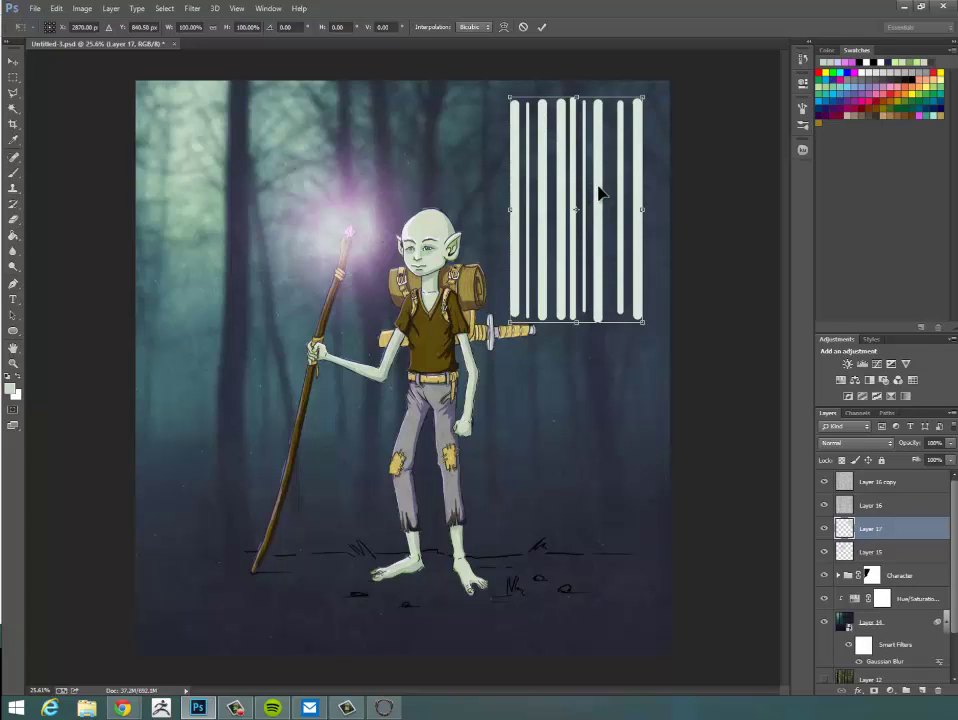
{"action": "left_click_drag", "start_coordinate": [598, 192], "coordinate": [459, 307]}
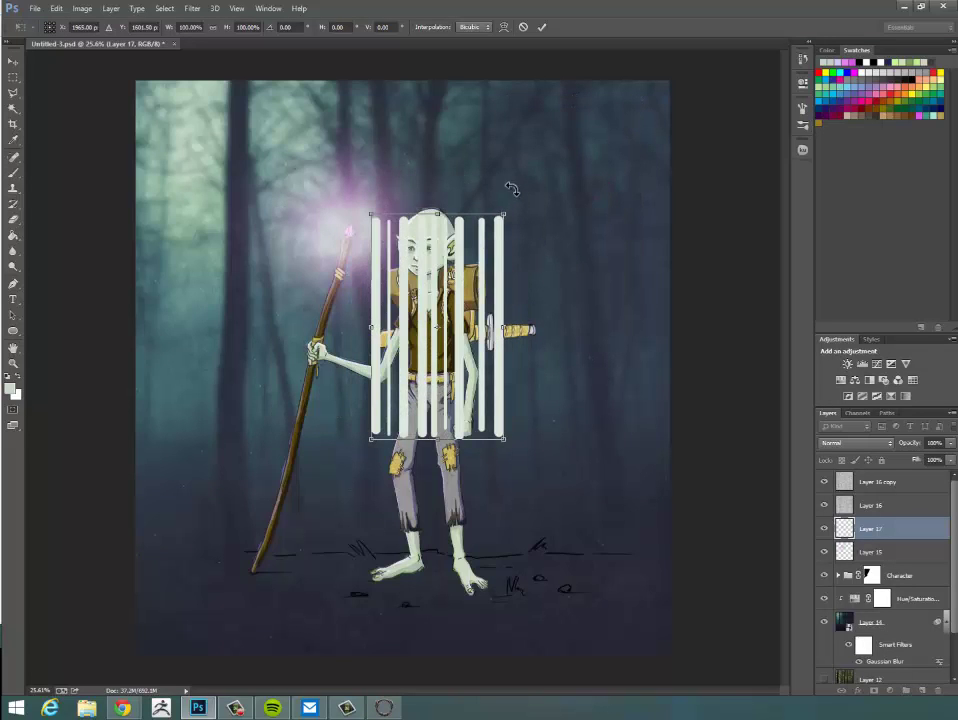
{"action": "left_click_drag", "start_coordinate": [511, 189], "coordinate": [404, 166]}
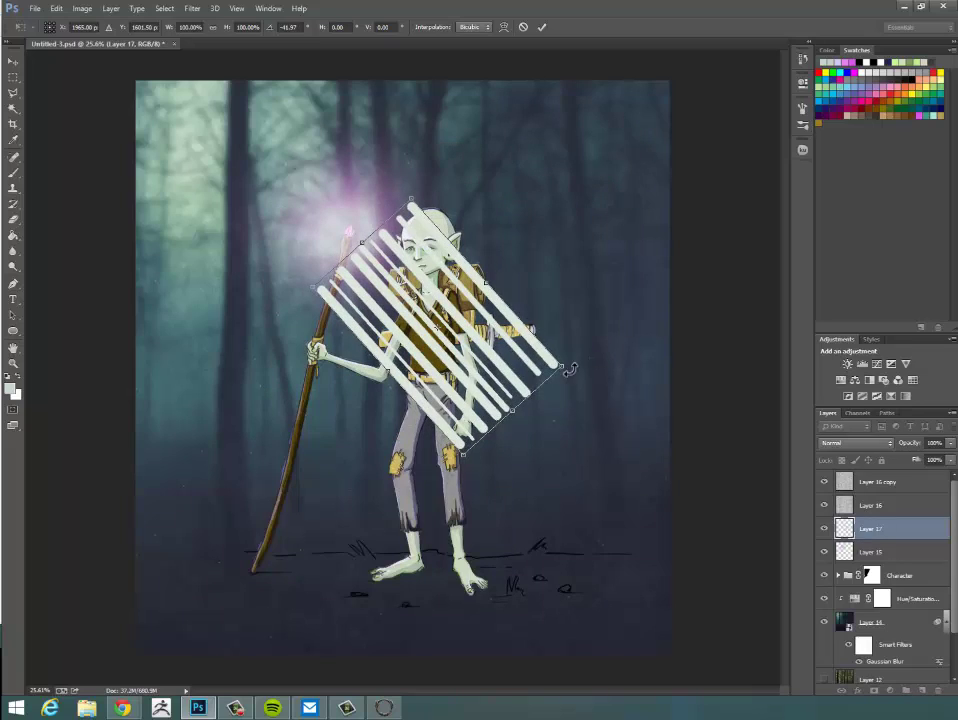
{"action": "left_click_drag", "start_coordinate": [563, 366], "coordinate": [862, 434]}
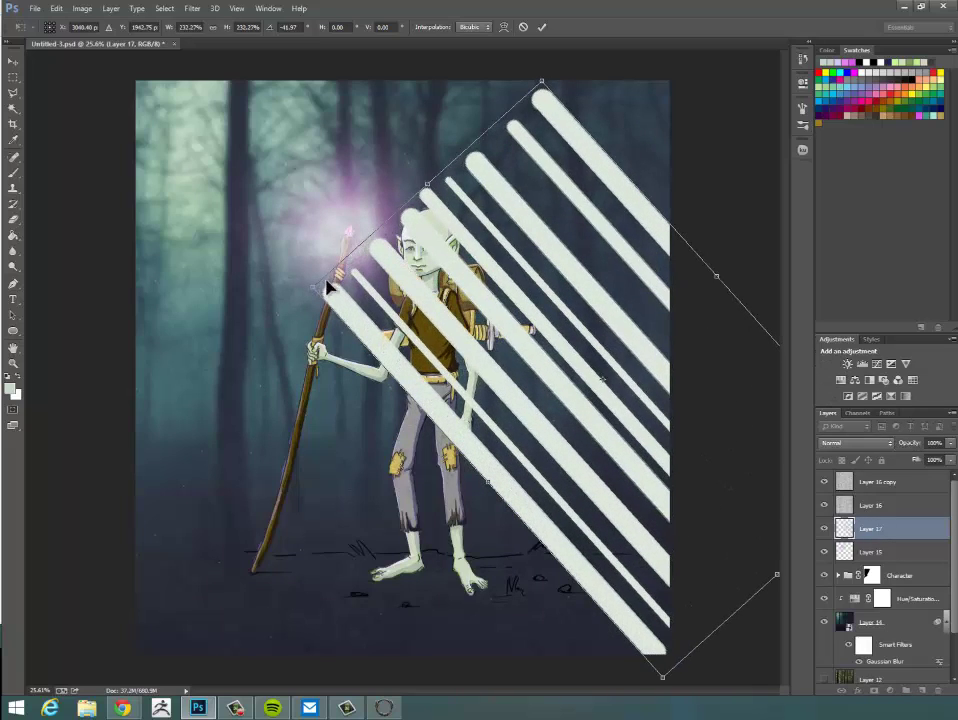
{"action": "left_click_drag", "start_coordinate": [320, 286], "coordinate": [4, 287]}
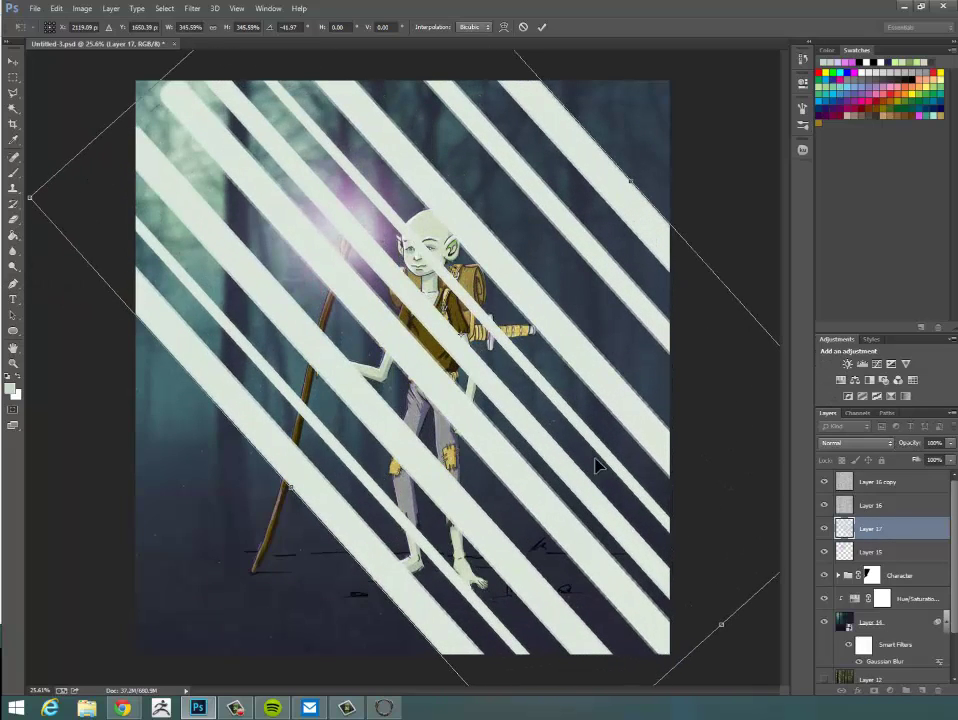
{"action": "double_click", "coordinate": [406, 374]}
Enlarge the diagonal stripes to about 142.46% with Free Transform and reposition them over the canvas.
{"action": "key", "text": "z"}
{"action": "mouse_move", "coordinate": [536, 410]}
{"action": "left_mouse_down"}
{"action": "mouse_move", "coordinate": [494, 416]}
{"action": "mouse_move", "coordinate": [505, 419]}
{"action": "left_mouse_up"}
{"action": "key", "text": "b"}
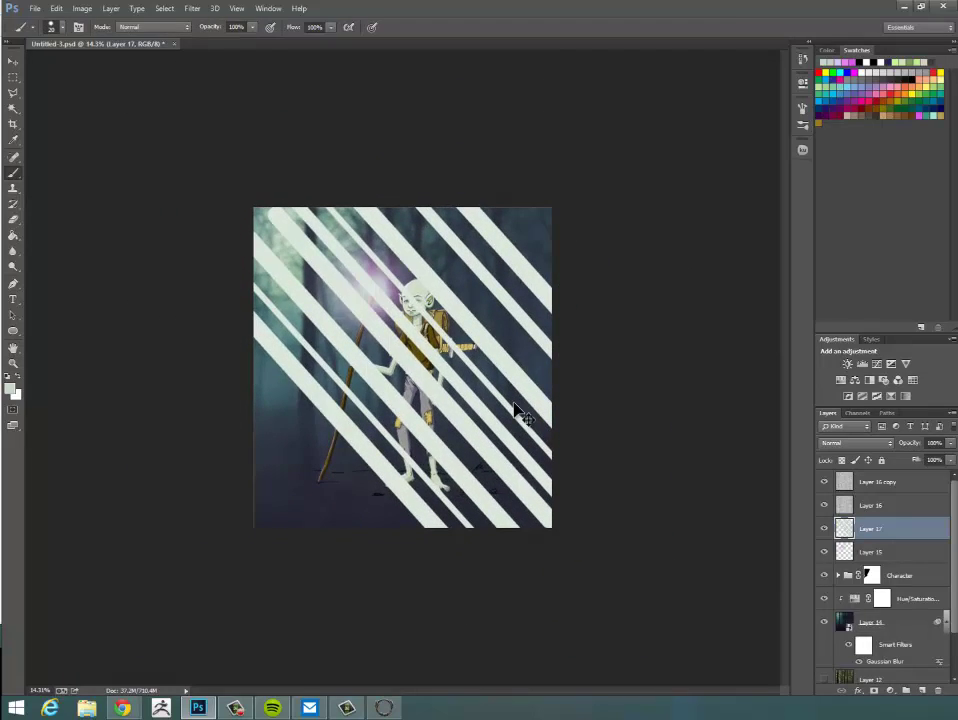
{"action": "key", "text": "ctrl+t"}
{"action": "left_click_drag", "start_coordinate": [668, 106], "coordinate": [706, 64]}
{"action": "left_click_drag", "start_coordinate": [199, 580], "coordinate": [64, 704]}
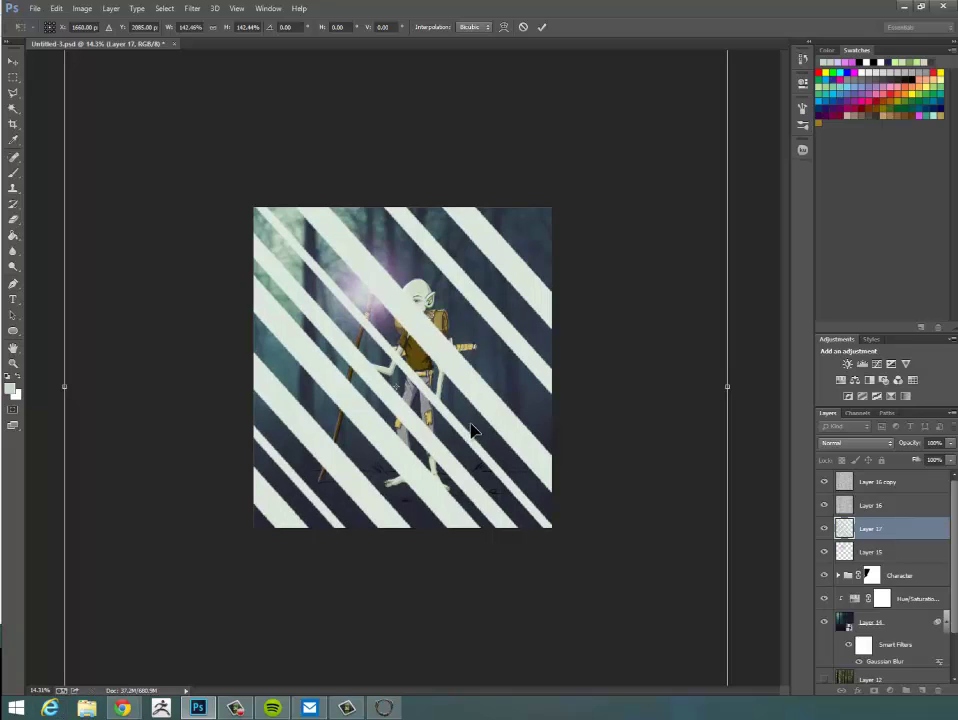
{"action": "left_click_drag", "start_coordinate": [472, 430], "coordinate": [506, 357]}
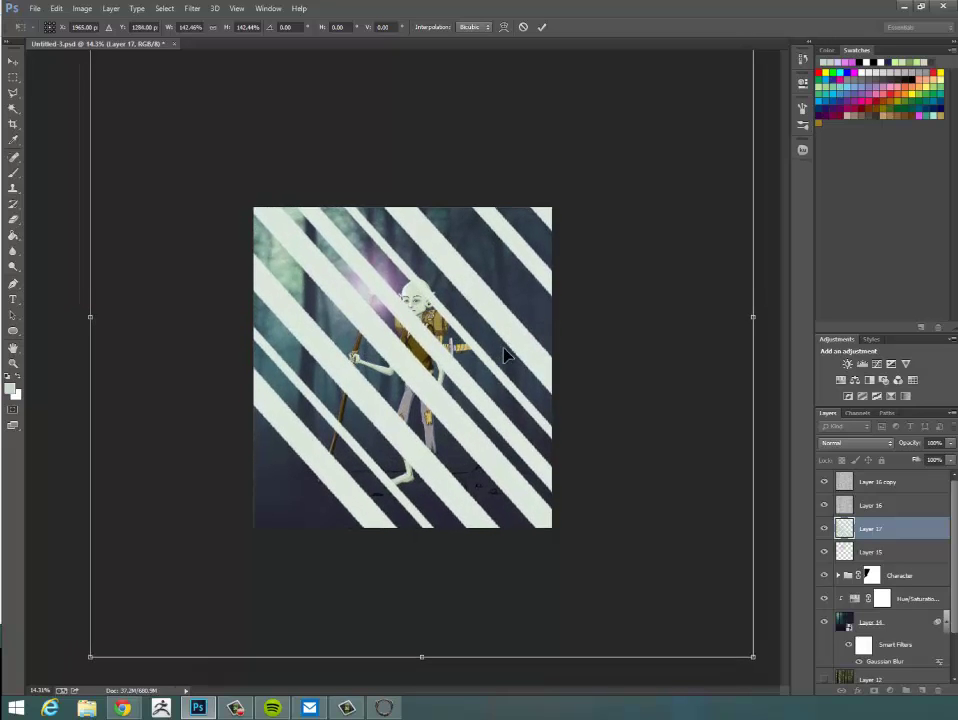
{"action": "key", "text": "Return"}
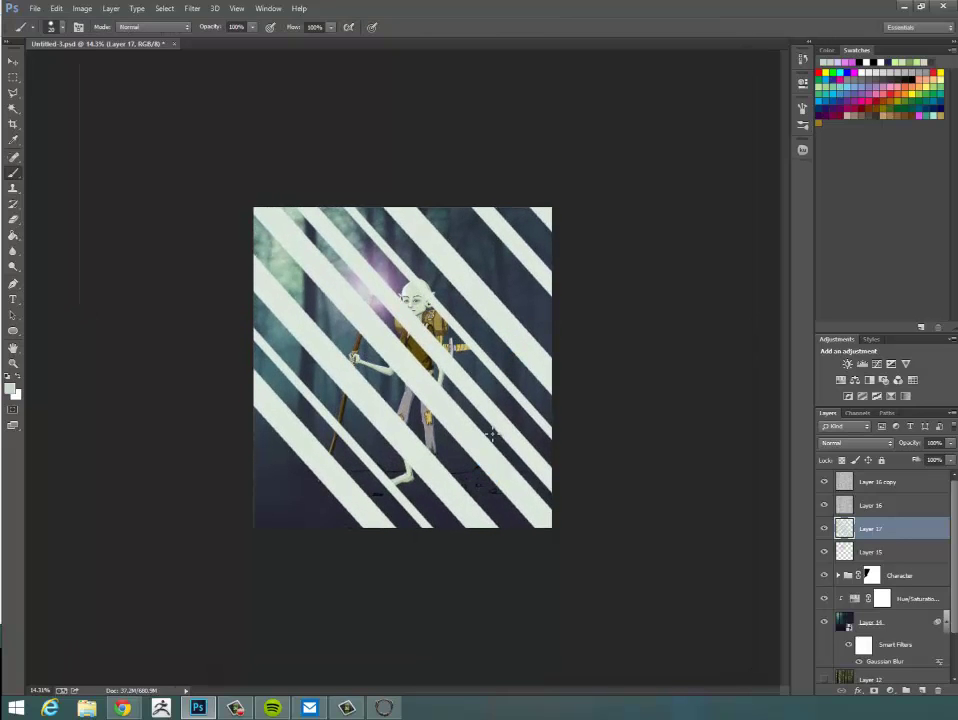
Shift the enlarged diagonal stripes slightly down and to the left over the illustration with Free Transform.
{"action": "key", "text": "ctrl+space"}
{"action": "left_click_drag", "start_coordinate": [453, 413], "coordinate": [480, 413]}
{"action": "key", "text": "ctrl+t"}
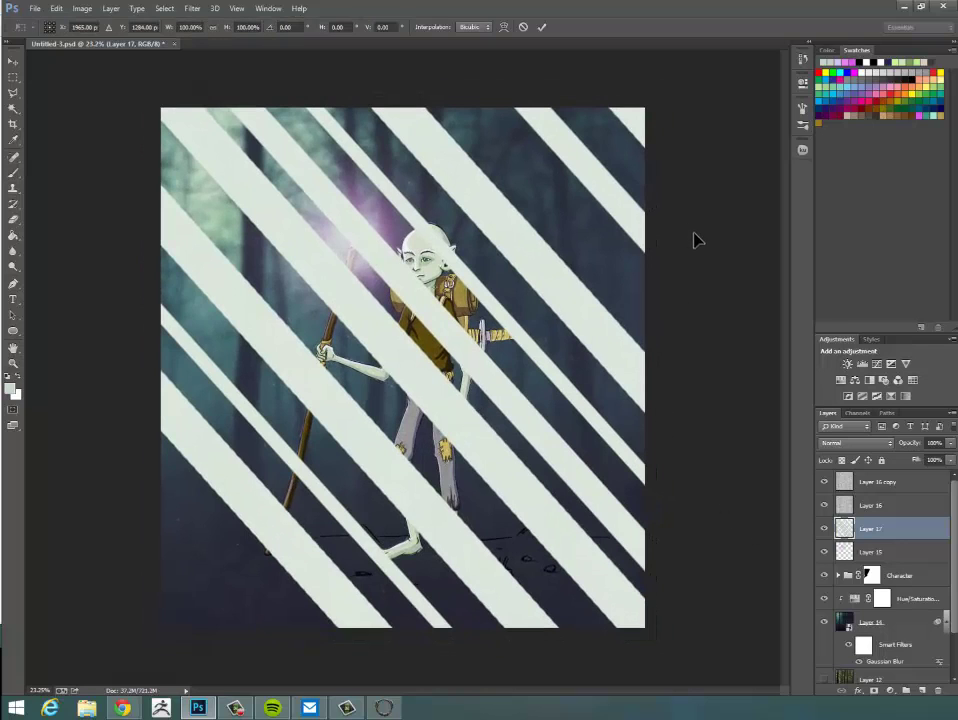
{"action": "mouse_move", "coordinate": [697, 378]}
{"action": "left_mouse_down"}
{"action": "mouse_move", "coordinate": [680, 374]}
{"action": "mouse_move", "coordinate": [723, 352]}
{"action": "mouse_move", "coordinate": [695, 364]}
{"action": "mouse_move", "coordinate": [629, 366]}
{"action": "mouse_move", "coordinate": [661, 366]}
{"action": "left_mouse_up"}
{"action": "key", "text": "Return"}
Rotate the stripes by 13.25° to make them steeper and move them to the right across the character.
{"action": "key", "text": "z"}
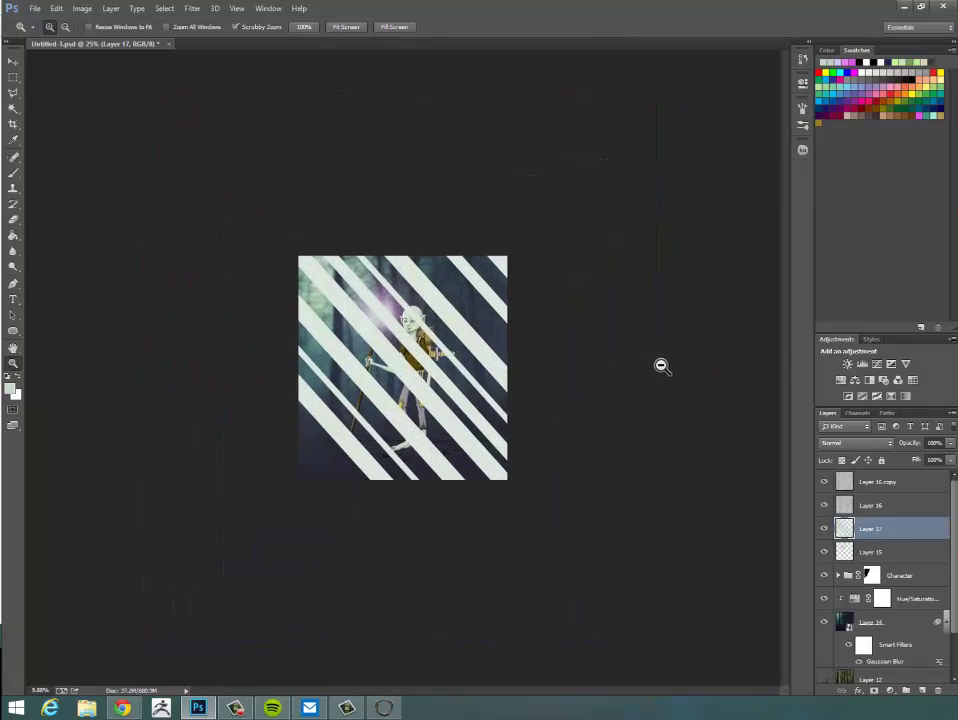
{"action": "key", "text": "ctrl+t"}
{"action": "left_click_drag", "start_coordinate": [667, 172], "coordinate": [670, 240]}
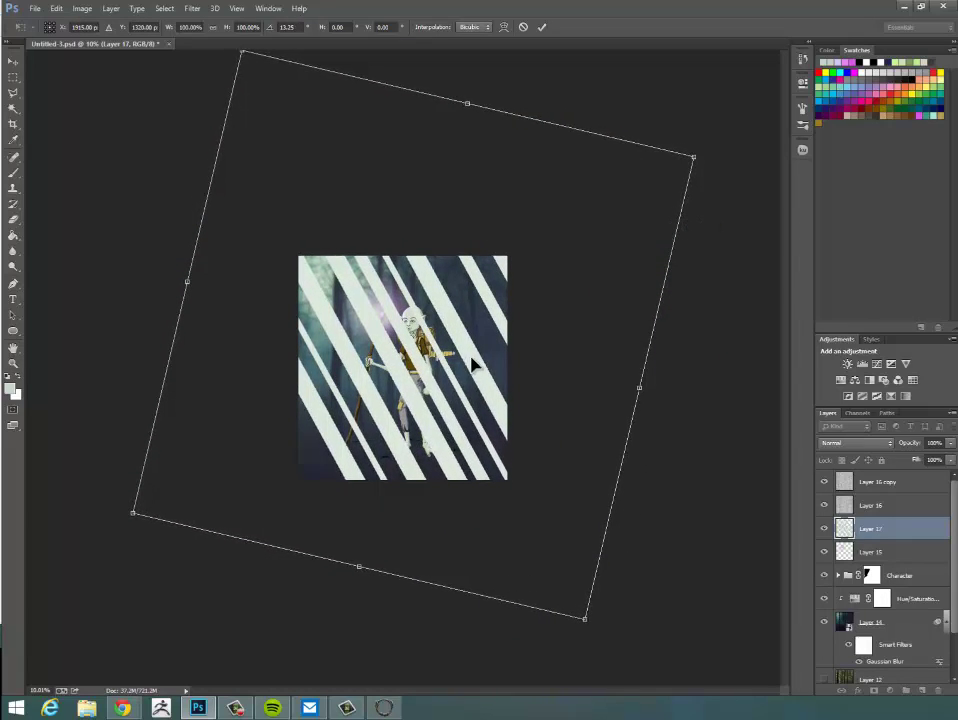
{"action": "left_click_drag", "start_coordinate": [478, 366], "coordinate": [511, 365]}
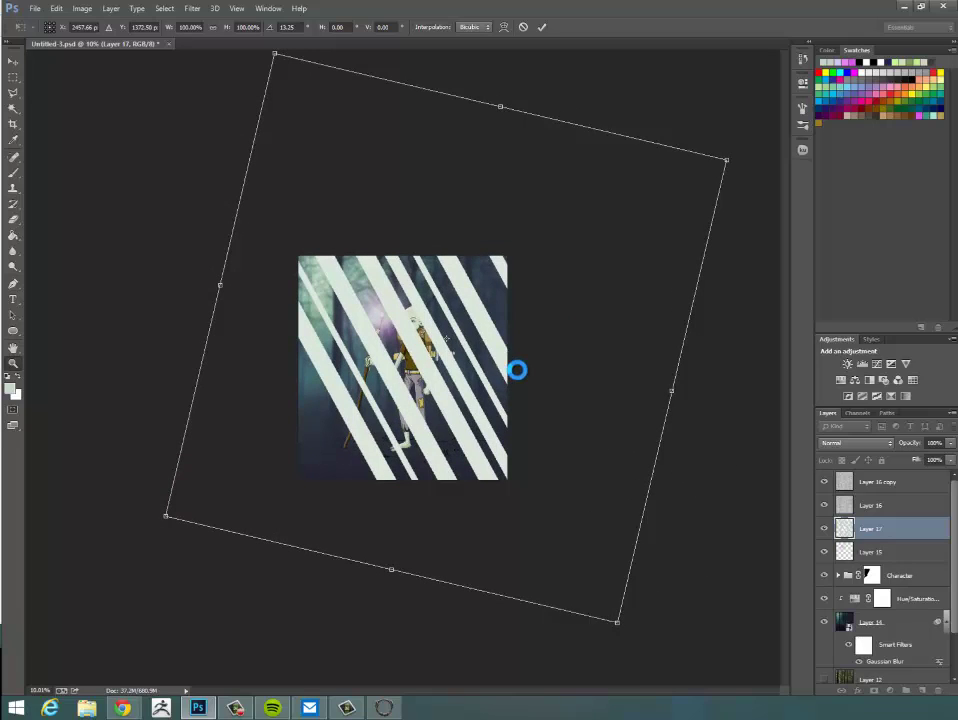
{"action": "key", "text": "Return"}
Set the stripe layer, Layer 17, to Linear Dodge (Add) blending and lower its opacity to 12%.
{"action": "key", "text": "z"}
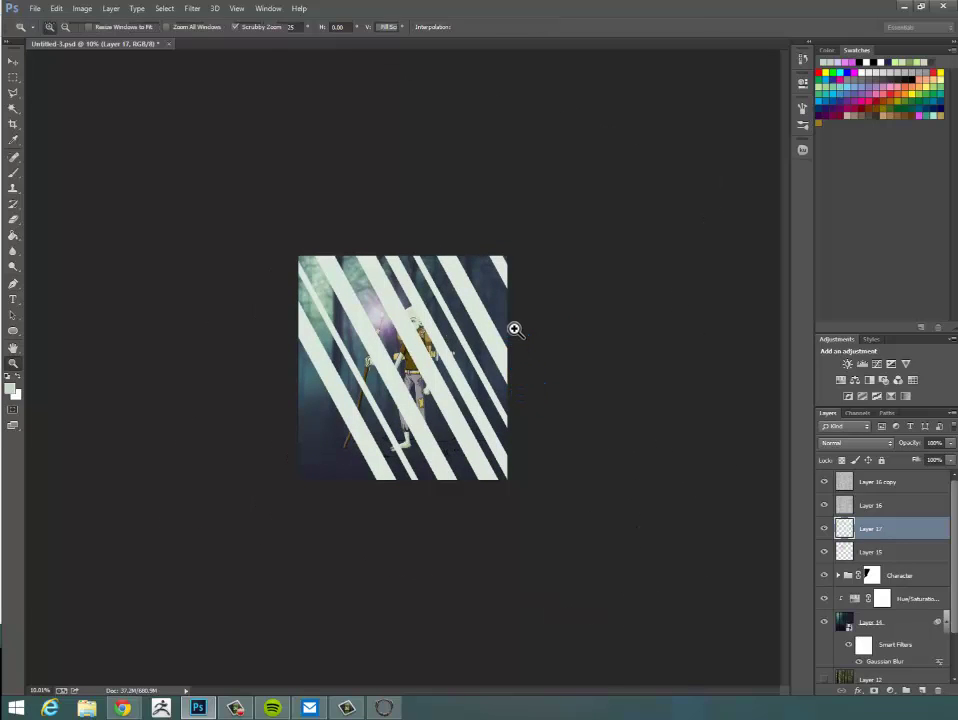
{"action": "left_click_drag", "start_coordinate": [505, 363], "coordinate": [545, 364]}
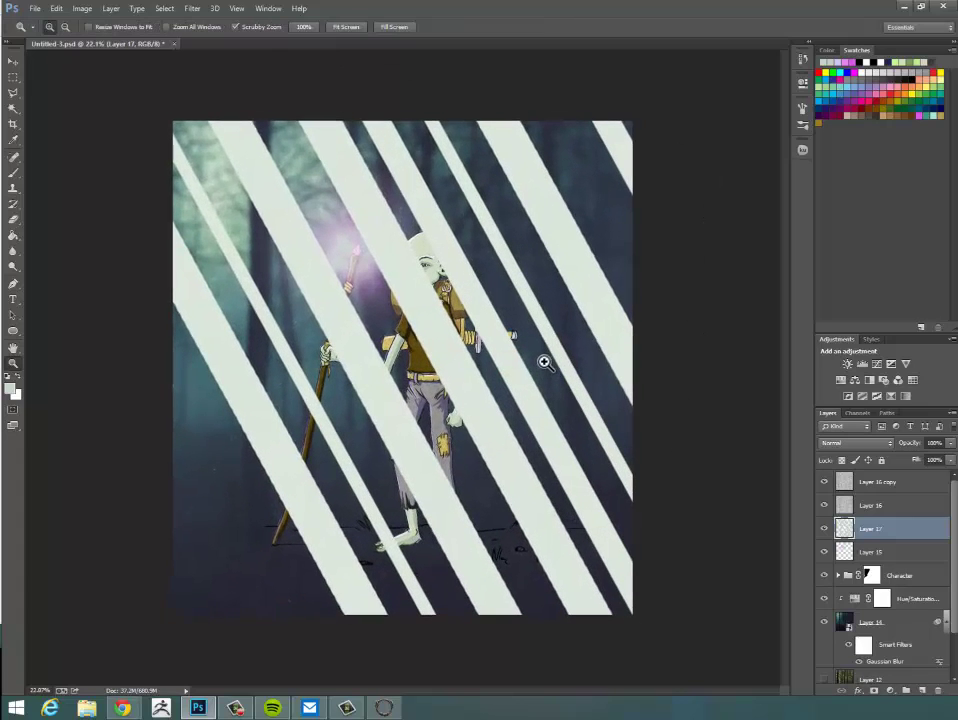
{"action": "left_click", "coordinate": [878, 553]}
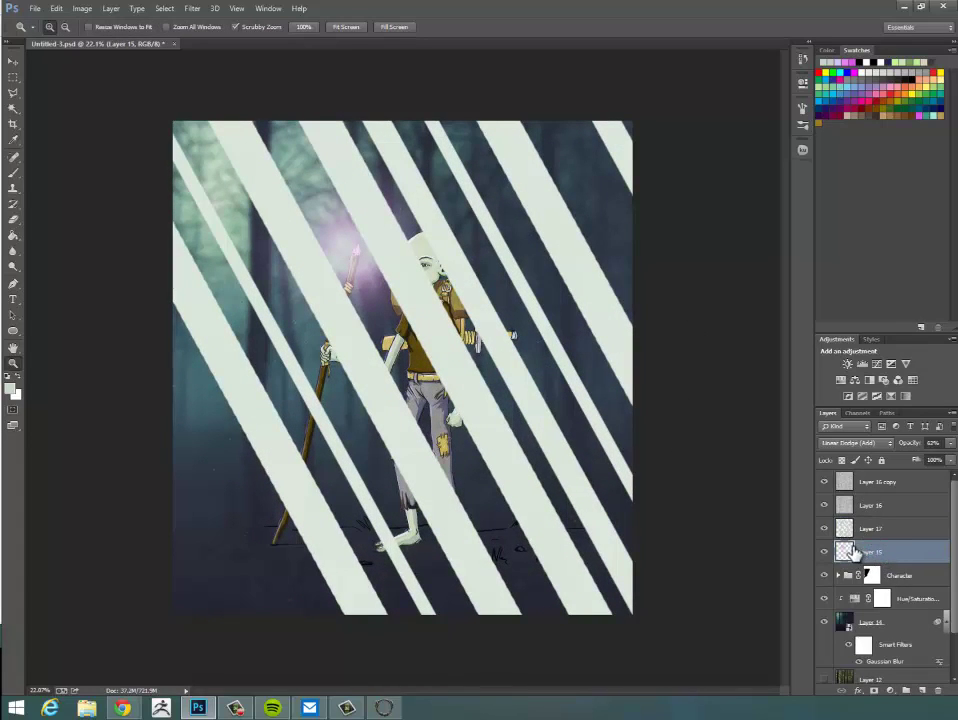
{"action": "left_click", "coordinate": [885, 529]}
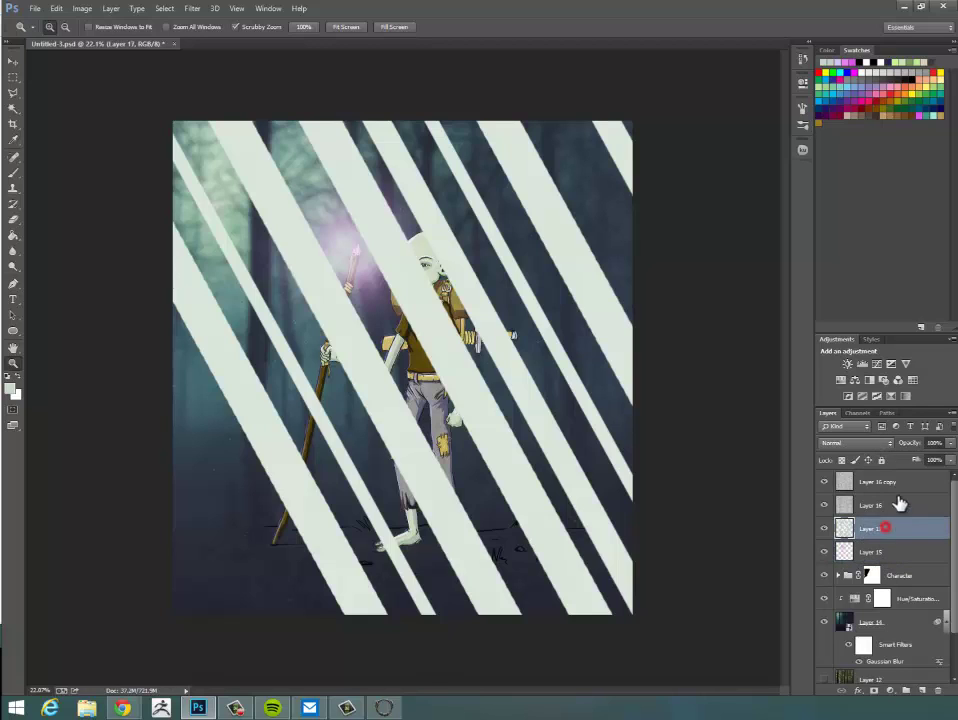
{"action": "left_click", "coordinate": [858, 442]}
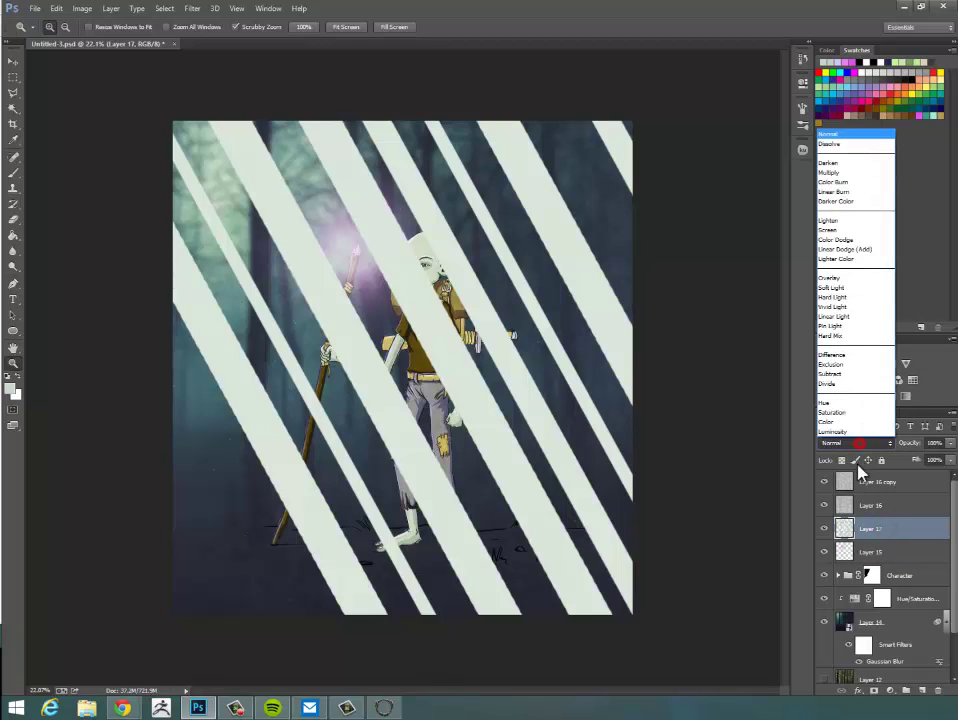
{"action": "left_click", "coordinate": [852, 249]}
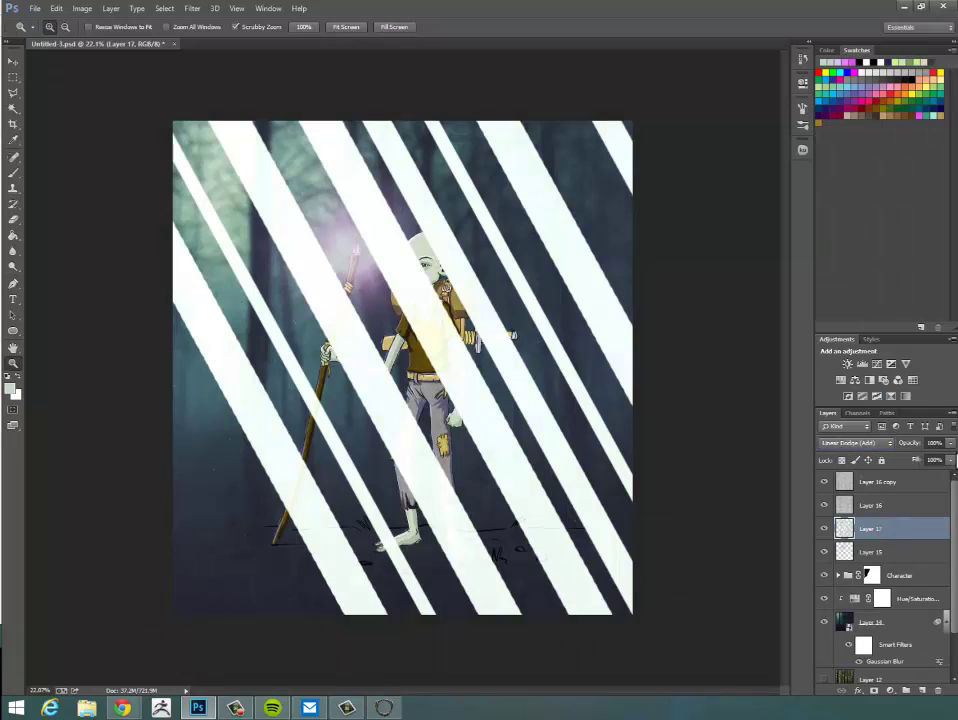
{"action": "left_click", "coordinate": [949, 442]}
{"action": "left_click_drag", "start_coordinate": [947, 466], "coordinate": [899, 462]}
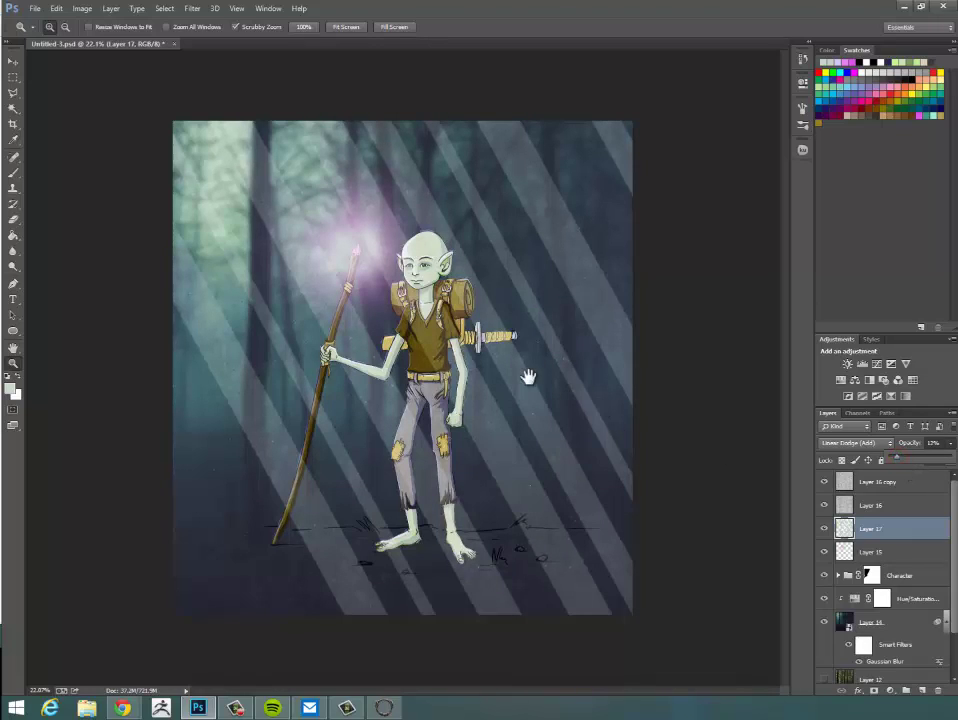
Apply a Gaussian Blur with a radius of about 12.7 pixels to the stripes on Layer 17.
{"action": "left_click", "coordinate": [193, 10]}
{"action": "mouse_move", "coordinate": [234, 142]}
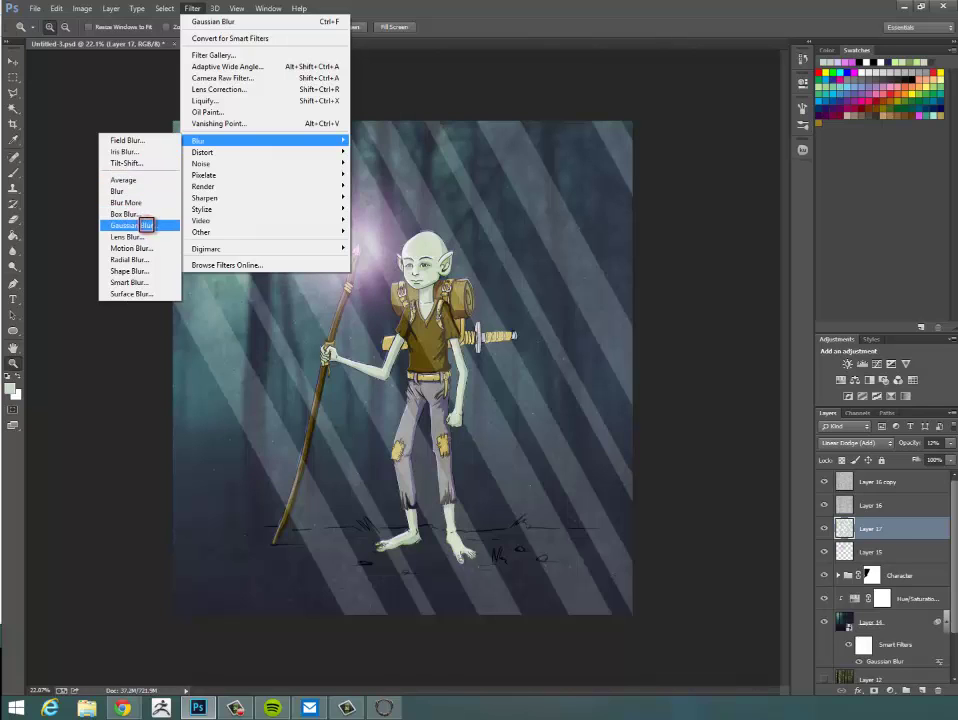
{"action": "left_click", "coordinate": [148, 228]}
{"action": "left_click_drag", "start_coordinate": [446, 360], "coordinate": [444, 364]}
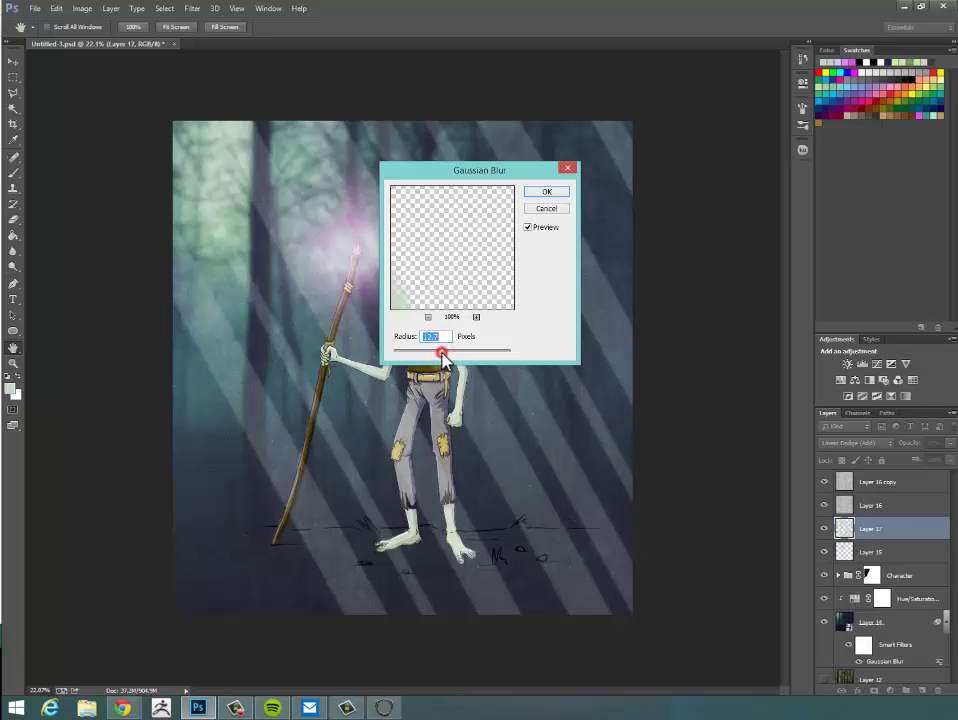
{"action": "left_click", "coordinate": [556, 193]}
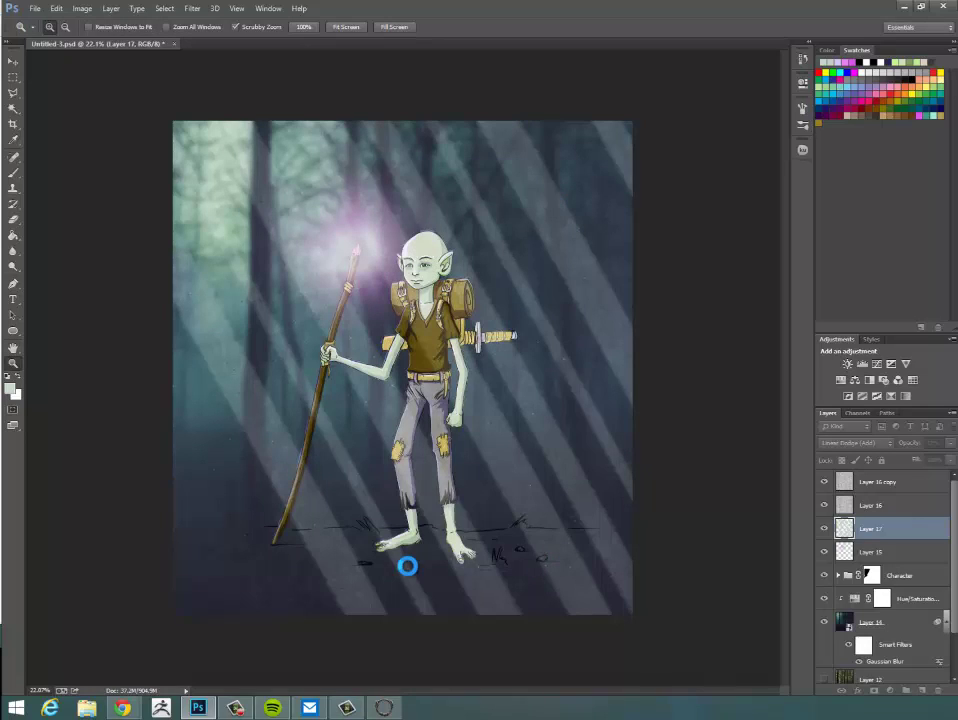
Add a layer mask to Layer 17 and ready the Brush tool with black as the foreground color.
{"action": "key", "text": "e"}
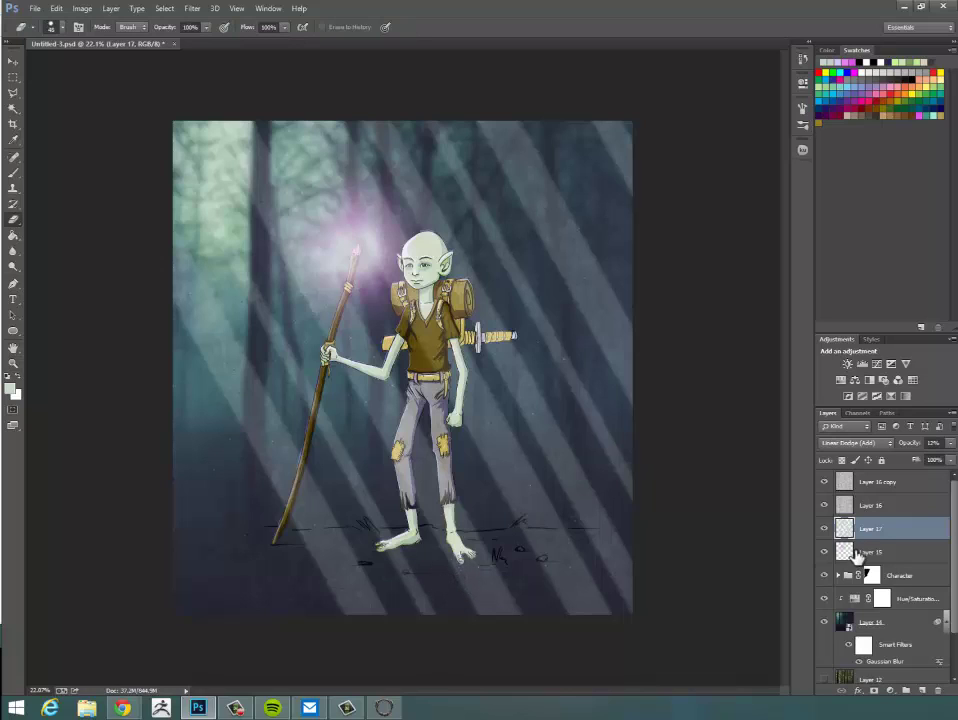
{"action": "left_click", "coordinate": [907, 528]}
{"action": "left_click", "coordinate": [874, 691]}
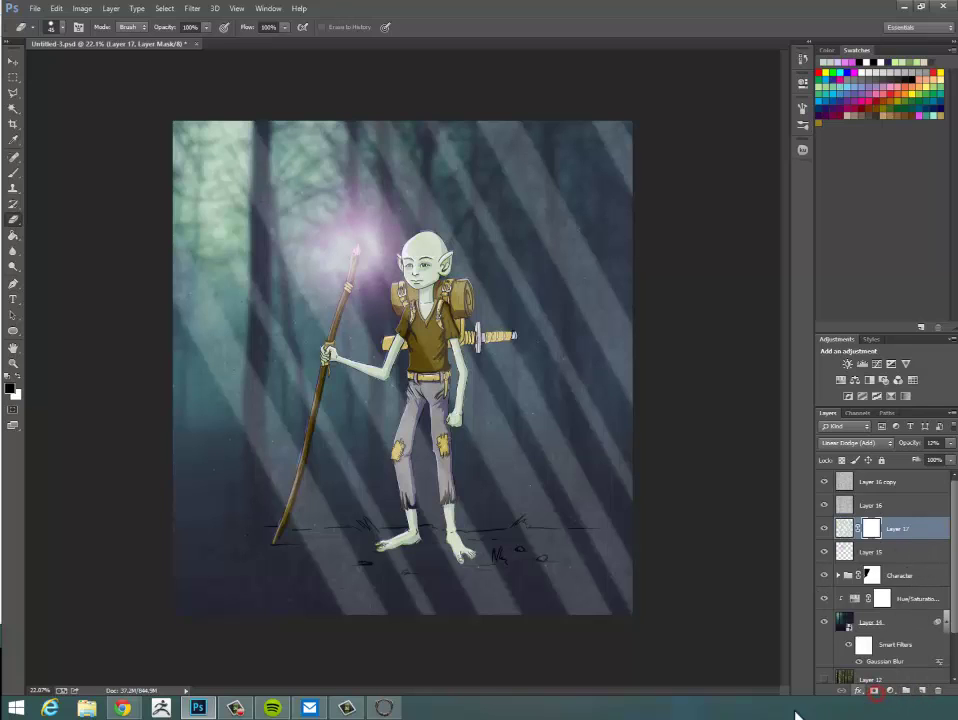
{"action": "left_click", "coordinate": [13, 393]}
{"action": "left_click", "coordinate": [605, 175]}
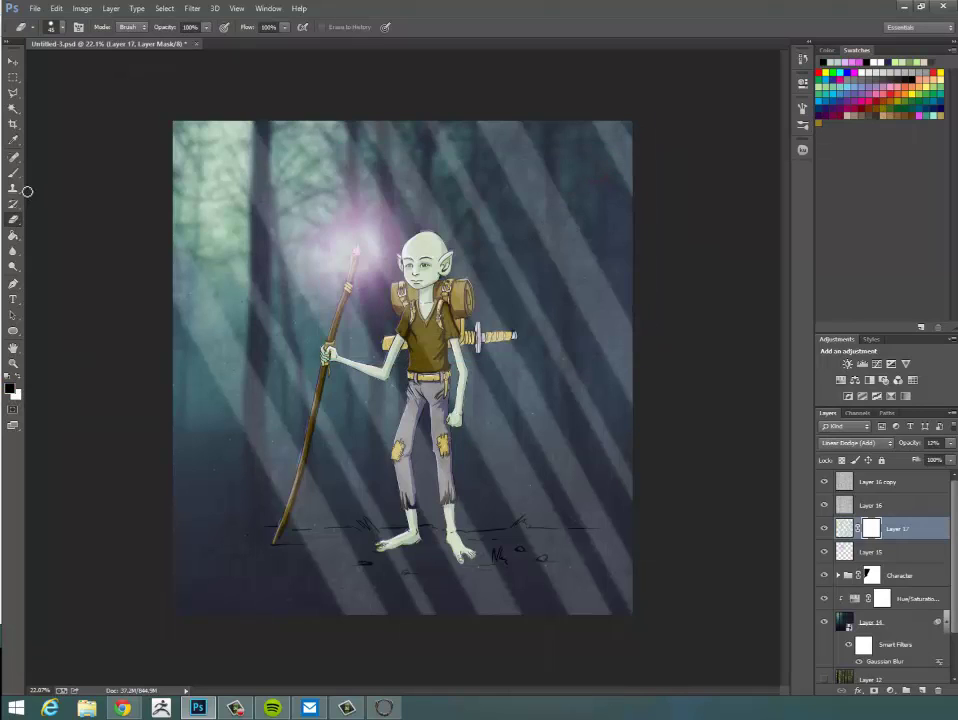
{"action": "left_click", "coordinate": [13, 173]}
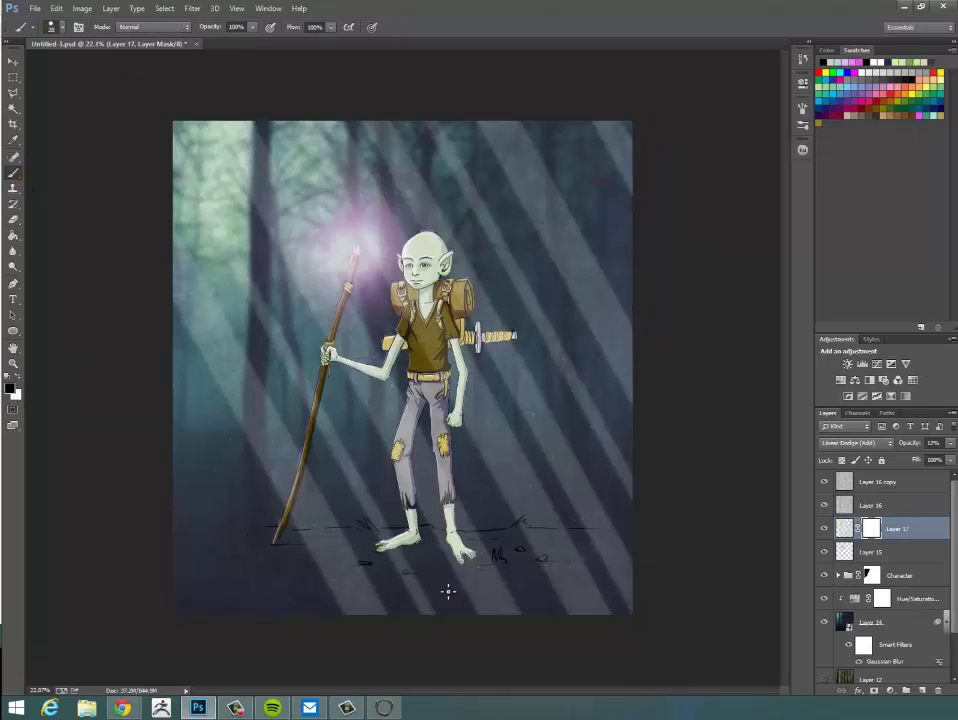
{"action": "key", "text": "w"}
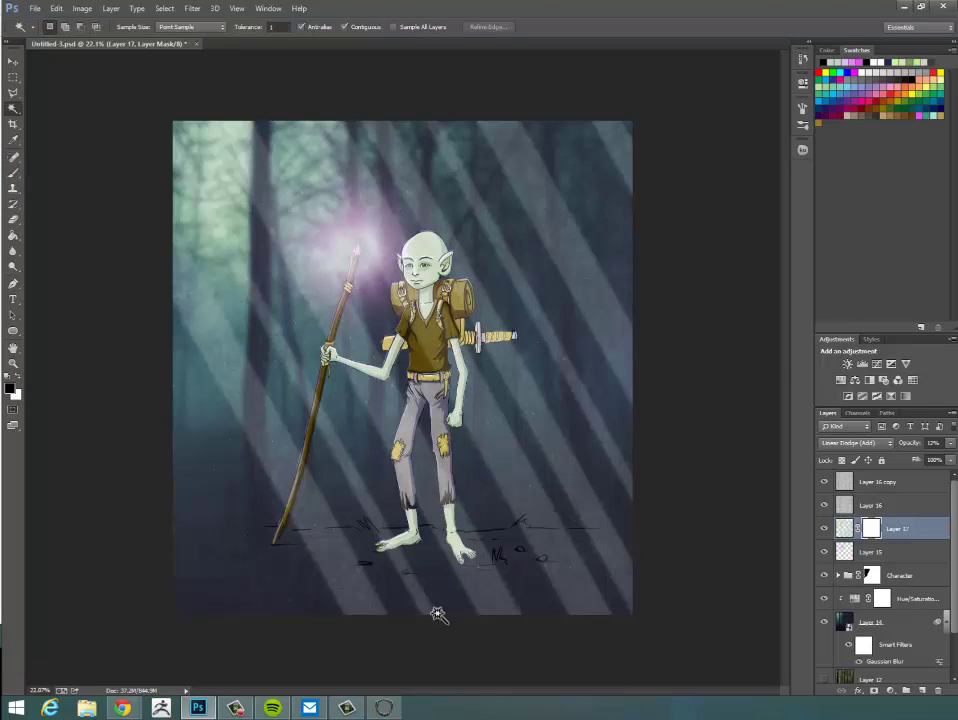
{"action": "key", "text": "b"}
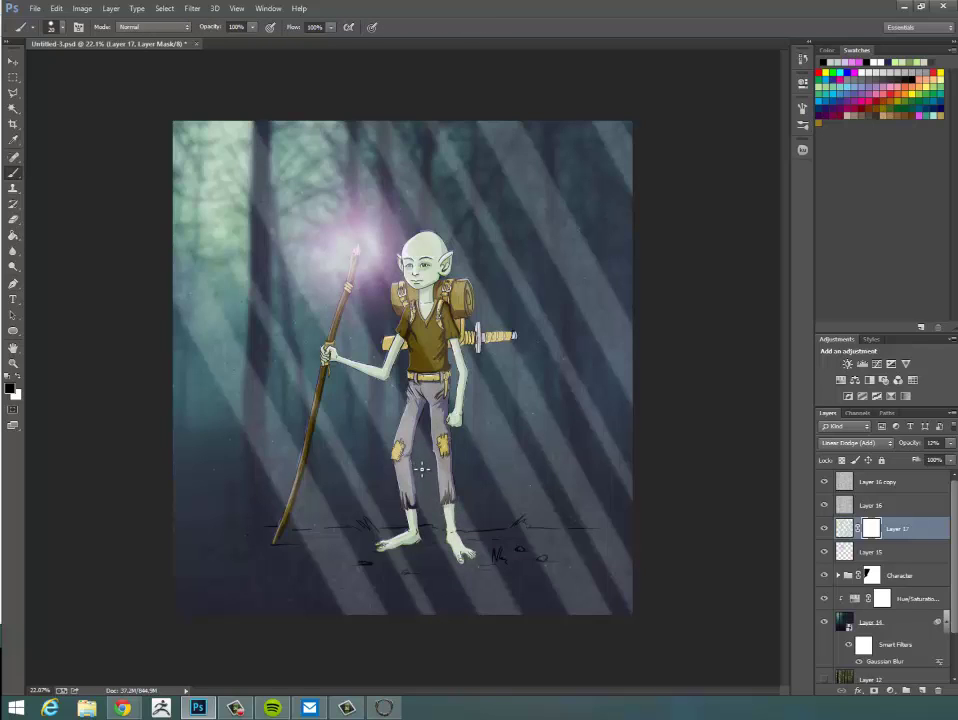
Try a short mask stroke over the elf's bent elbow, and switch the brush to a soft round tip.
{"action": "key", "text": "ctrl+space"}
{"action": "left_click_drag", "start_coordinate": [430, 458], "coordinate": [453, 449]}
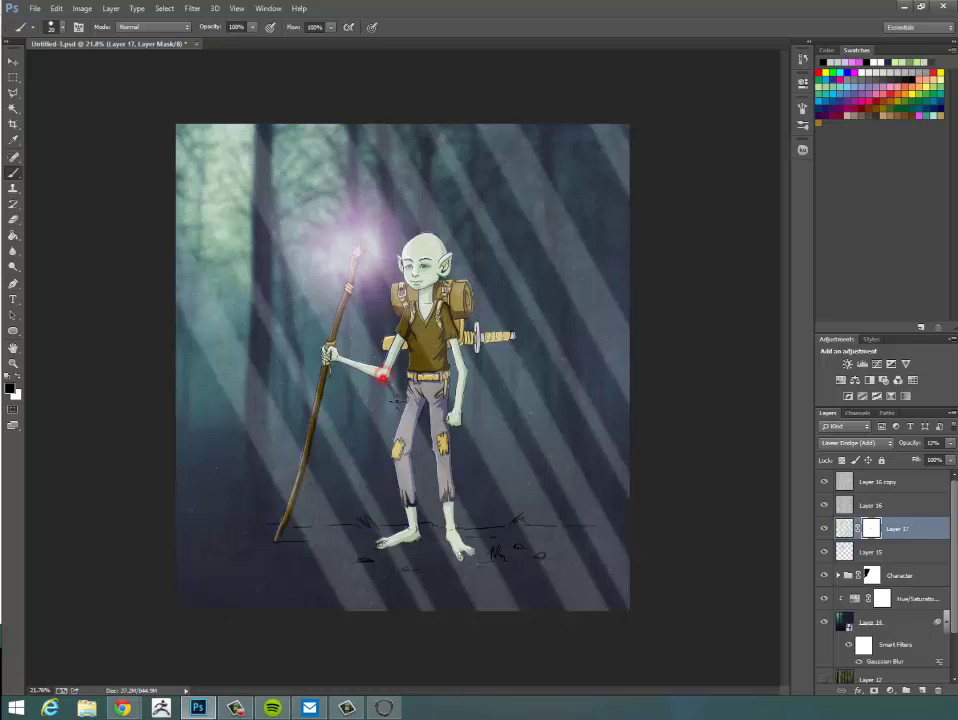
{"action": "mouse_move", "coordinate": [383, 374]}
{"action": "left_mouse_down"}
{"action": "mouse_move", "coordinate": [406, 414]}
{"action": "mouse_move", "coordinate": [391, 369]}
{"action": "left_mouse_up"}
{"action": "left_click", "coordinate": [56, 28]}
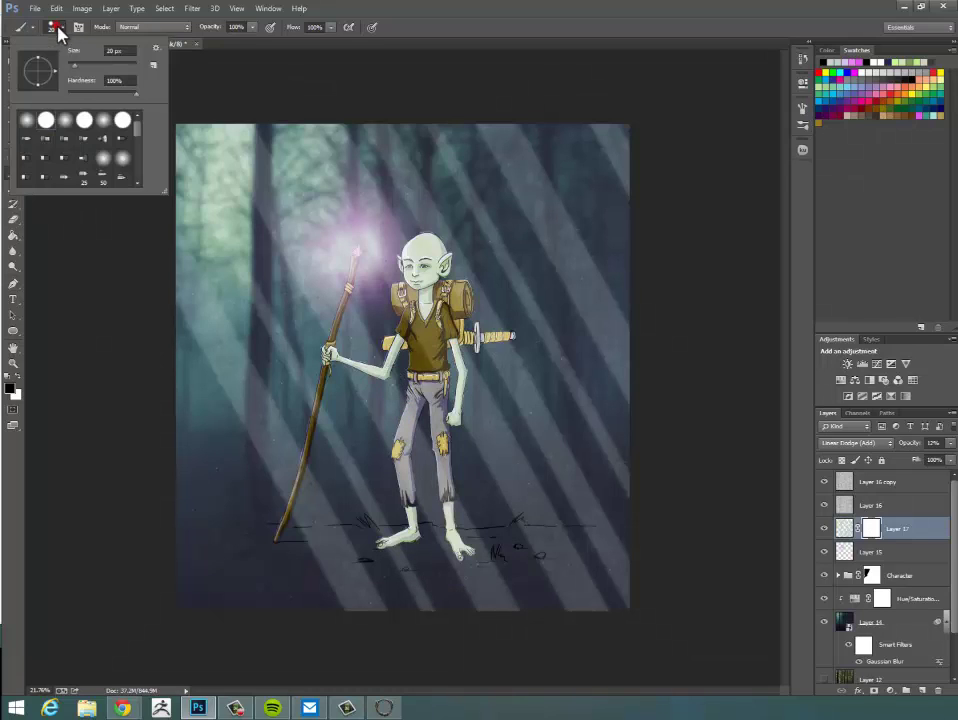
{"action": "left_click", "coordinate": [28, 120]}
{"action": "left_click", "coordinate": [421, 28]}
{"action": "key", "text": "o"}
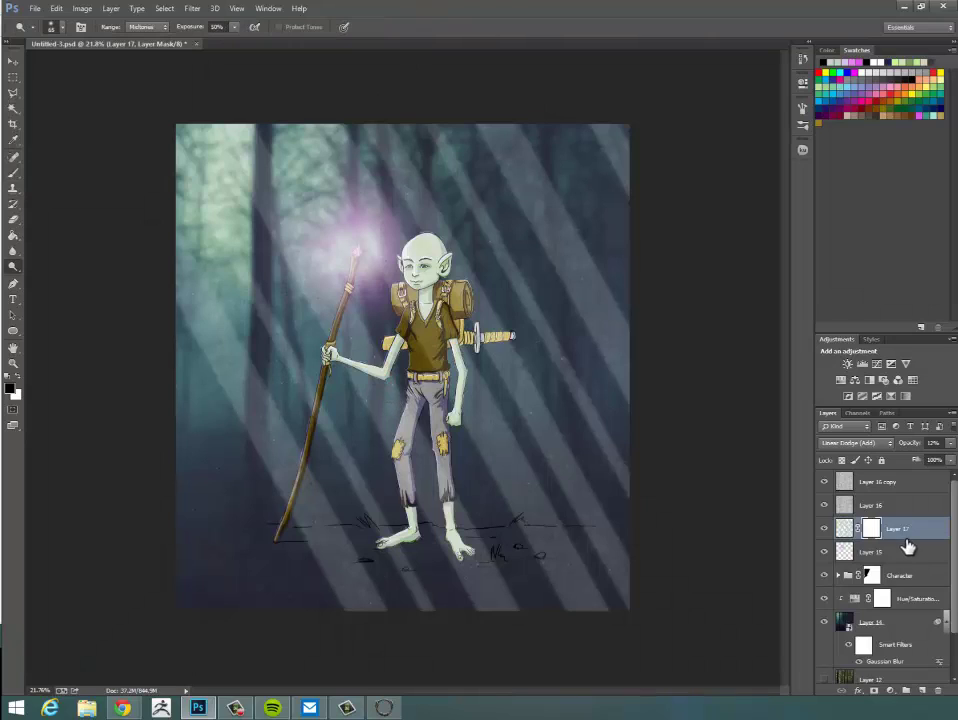
{"action": "left_click", "coordinate": [873, 527]}
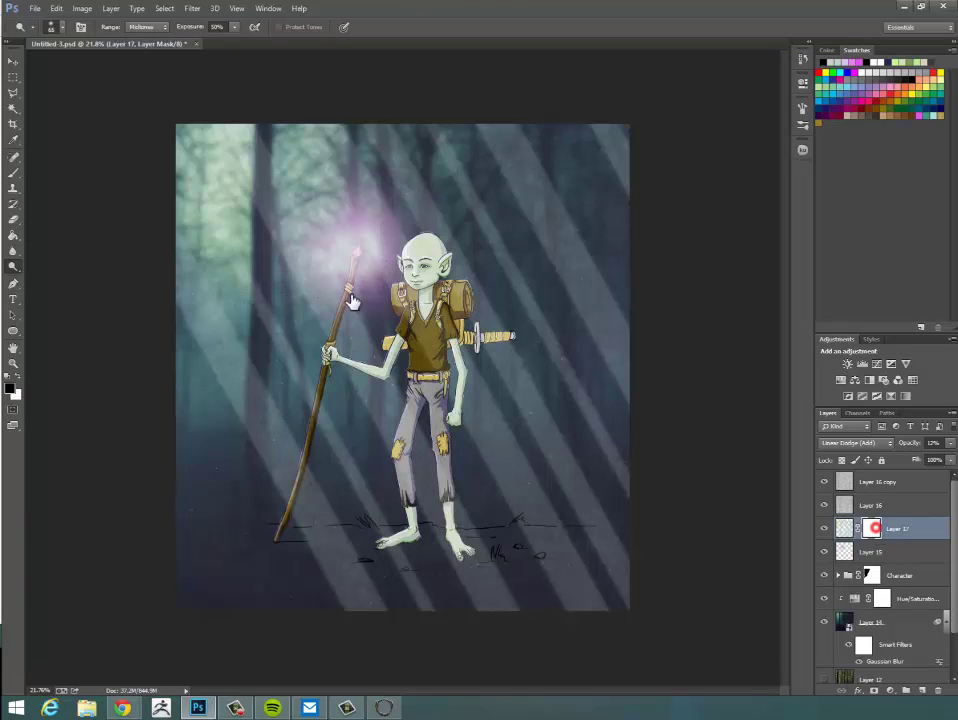
{"action": "left_click", "coordinate": [234, 27]}
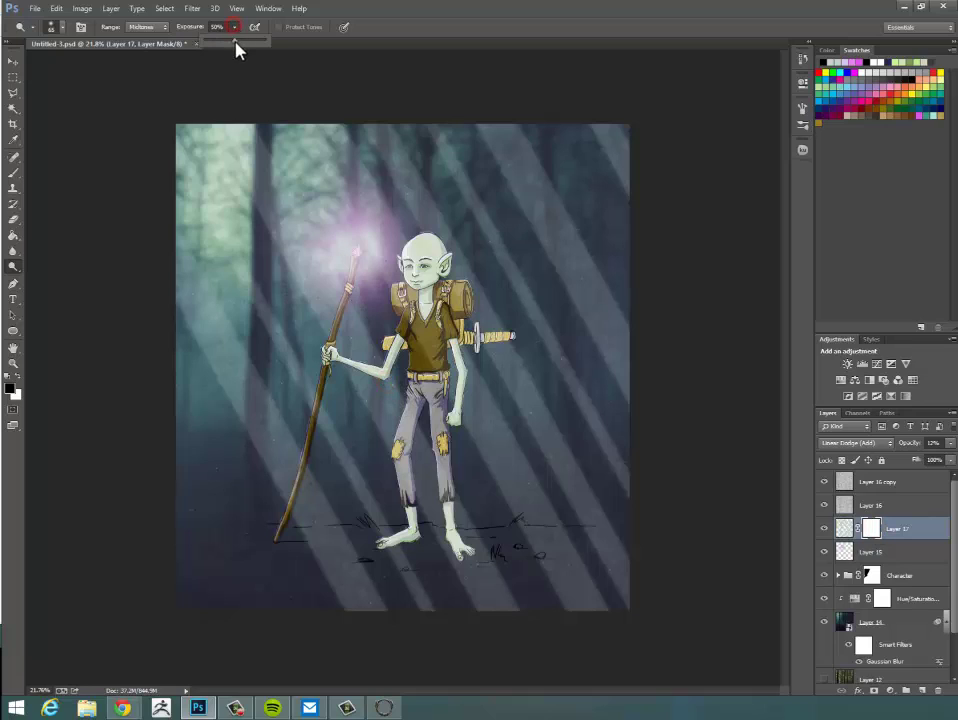
{"action": "left_click", "coordinate": [463, 12]}
{"action": "left_click", "coordinate": [165, 28]}
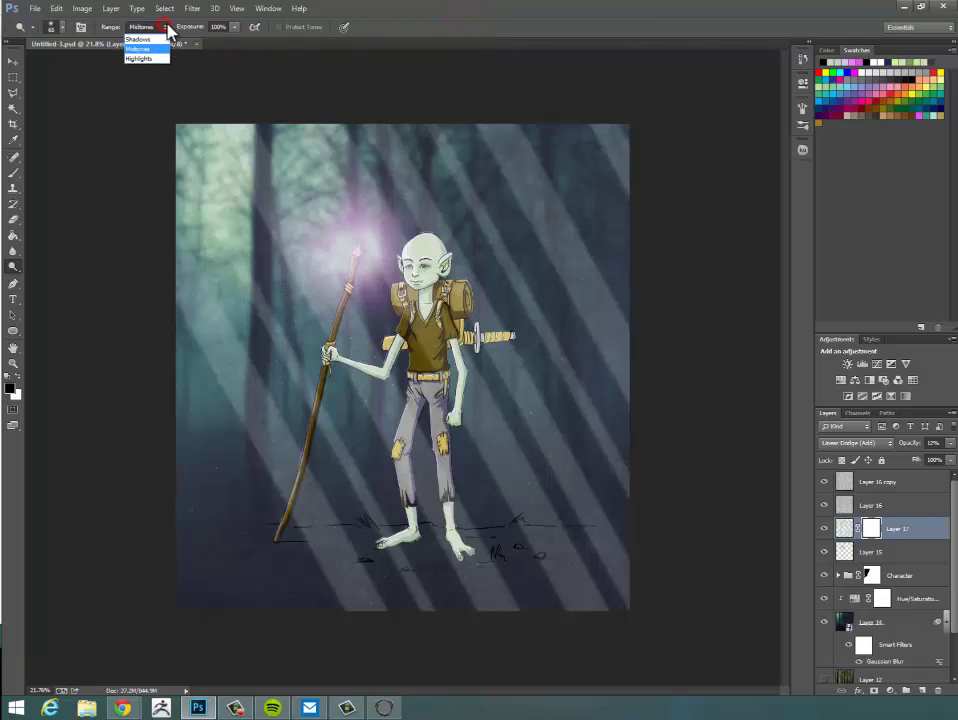
{"action": "left_click", "coordinate": [437, 20]}
{"action": "left_click", "coordinate": [15, 173]}
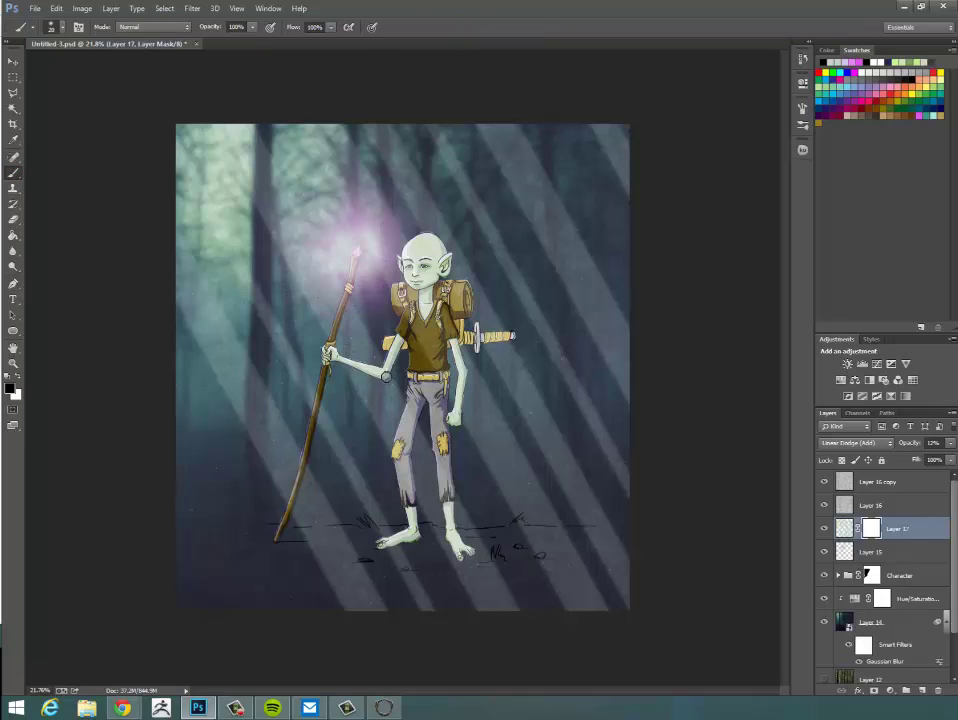
{"action": "key", "text": "o"}
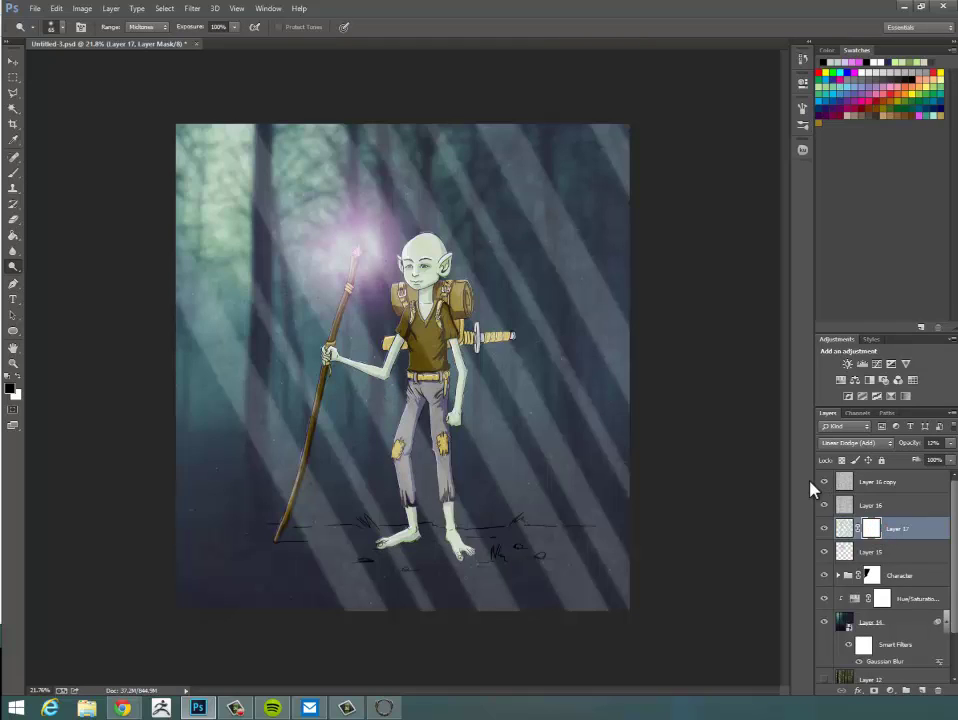
{"action": "left_click", "coordinate": [13, 172]}
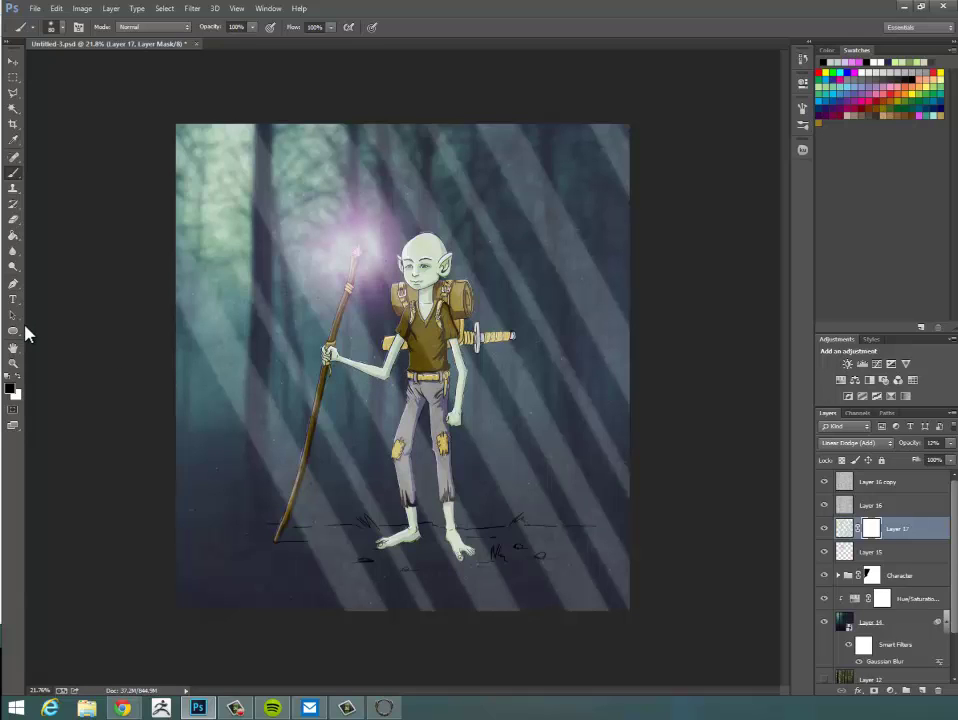
{"action": "key", "text": "p"}
{"action": "key", "text": "o"}
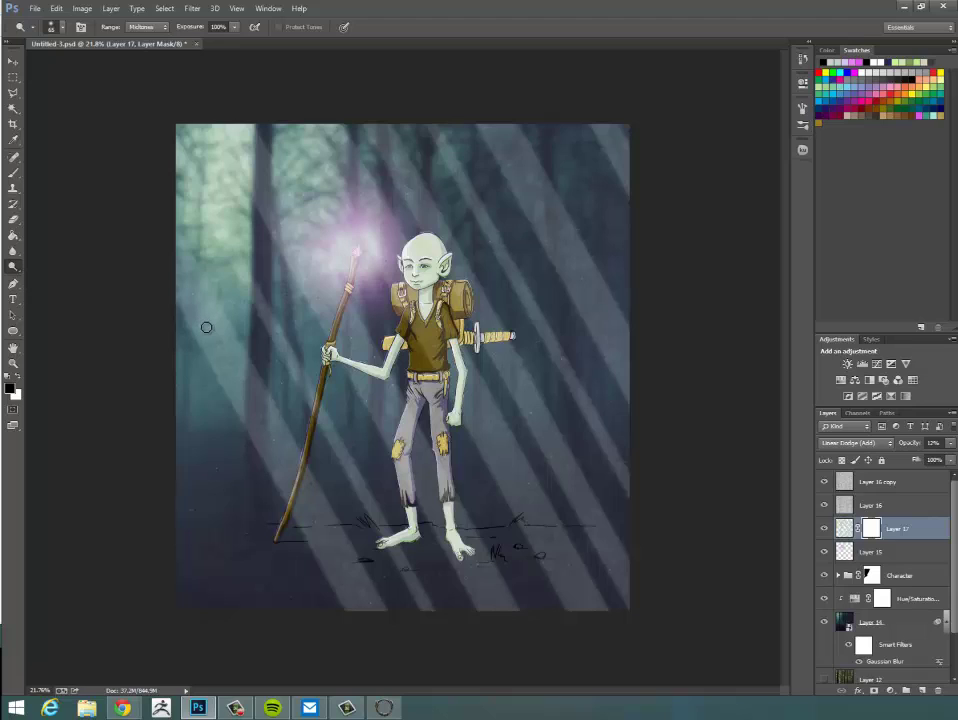
Paint black on the Layer 17 mask with a soft 90 px brush over the bent elbow, the legs and the ground below the feet.
{"action": "left_click", "coordinate": [13, 172]}
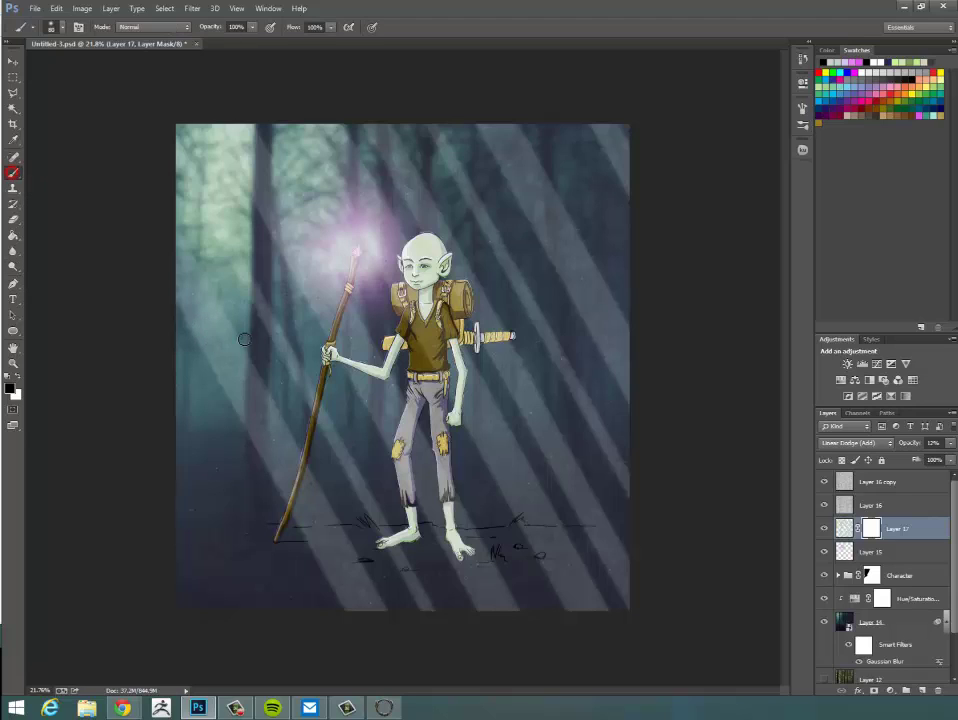
{"action": "left_click", "coordinate": [386, 381]}
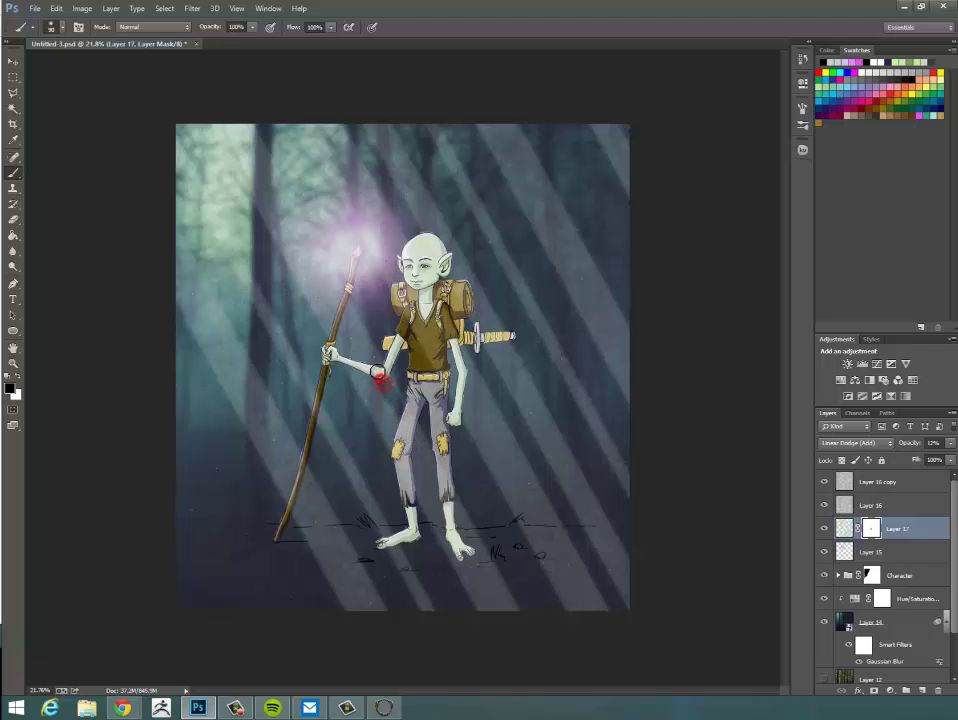
{"action": "left_click_drag", "start_coordinate": [376, 370], "coordinate": [407, 424]}
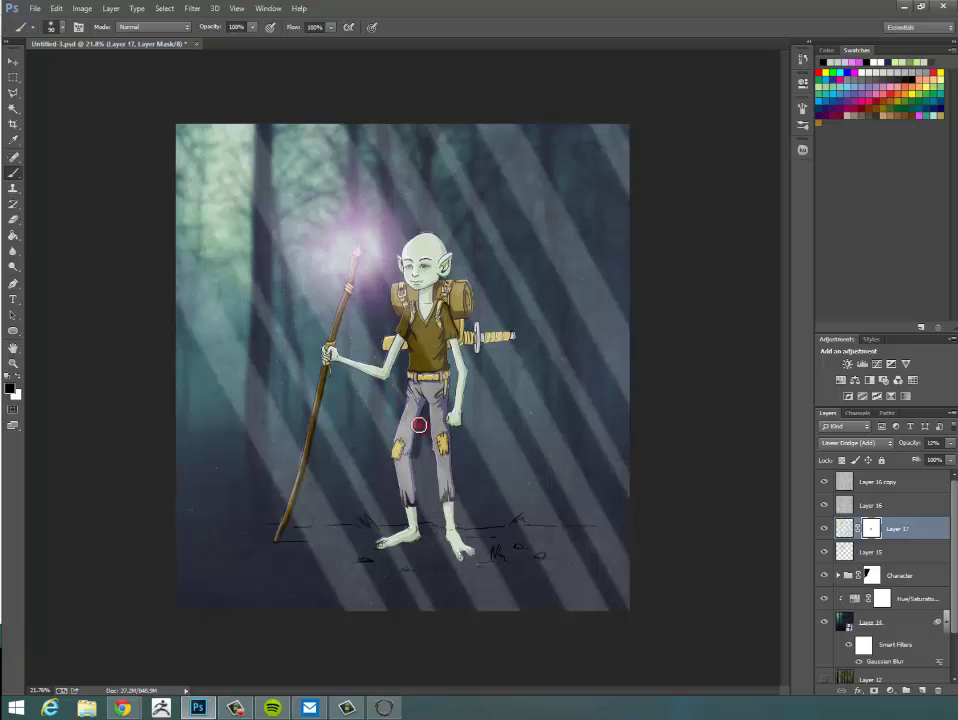
{"action": "mouse_move", "coordinate": [421, 425]}
{"action": "left_mouse_down"}
{"action": "mouse_move", "coordinate": [404, 458]}
{"action": "mouse_move", "coordinate": [421, 505]}
{"action": "mouse_move", "coordinate": [418, 491]}
{"action": "mouse_move", "coordinate": [425, 496]}
{"action": "left_mouse_up"}
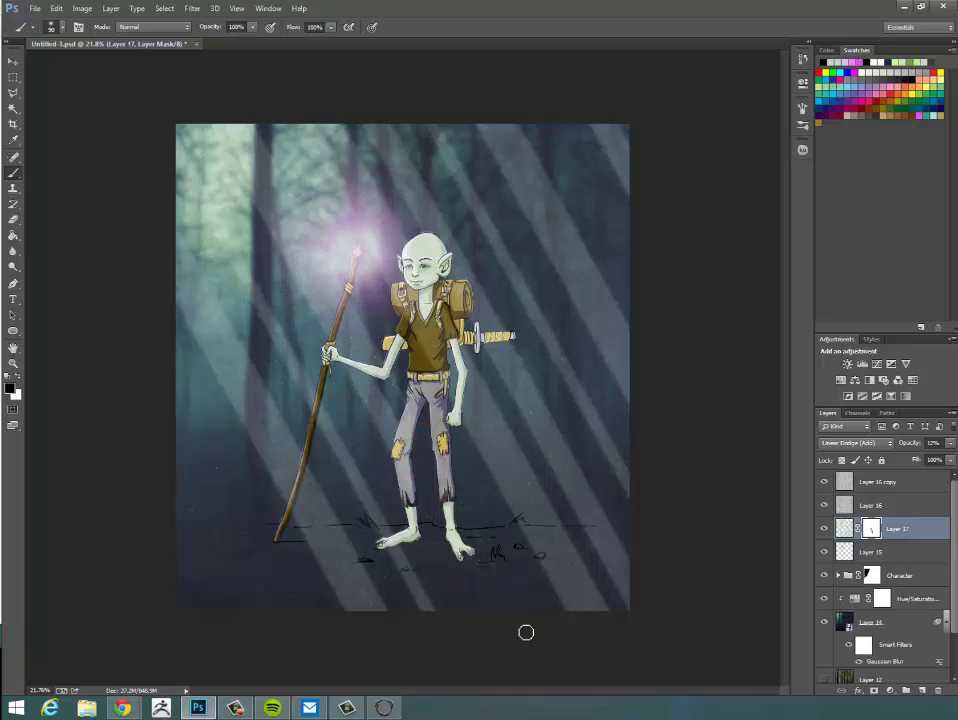
{"action": "left_click_drag", "start_coordinate": [482, 573], "coordinate": [481, 590]}
Mask the light rays off the elf's shirt, chest and face on the Layer 17 mask.
{"action": "left_click_drag", "start_coordinate": [416, 338], "coordinate": [416, 318]}
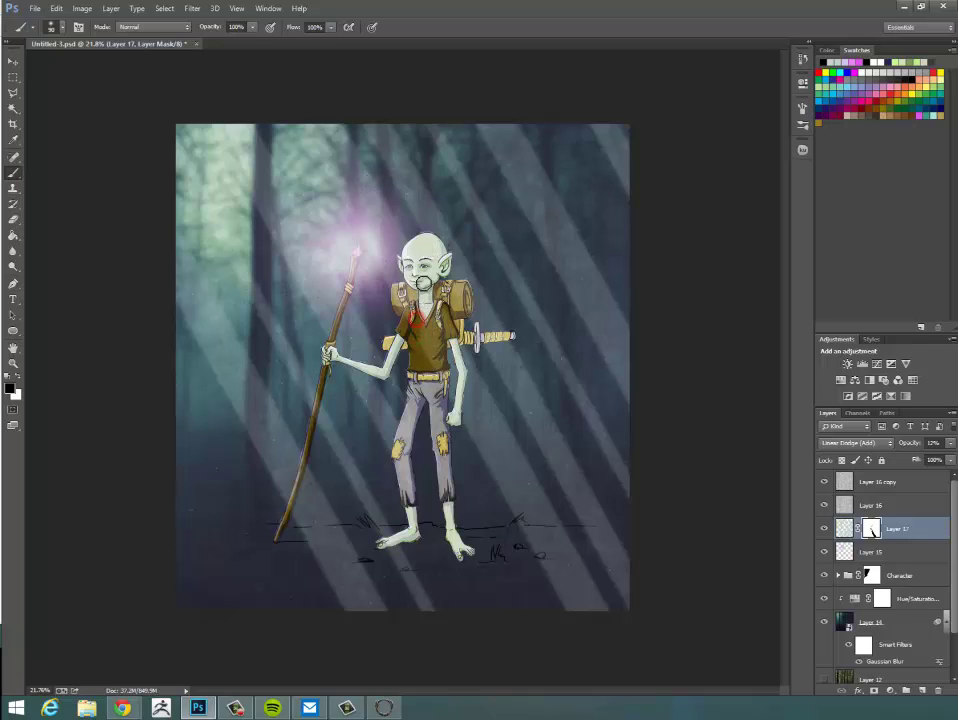
{"action": "left_click_drag", "start_coordinate": [415, 270], "coordinate": [413, 258]}
{"action": "left_click", "coordinate": [426, 275]}
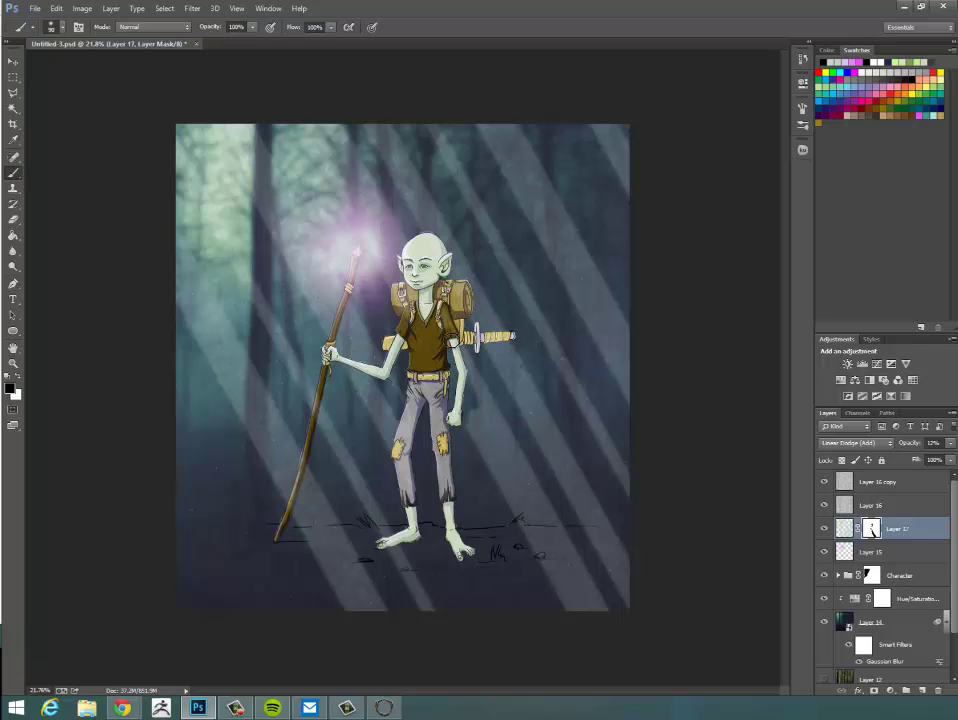
Paint out the light rays beside the elf's hanging arm and across the ground to the right of the feet.
{"action": "left_click_drag", "start_coordinate": [535, 490], "coordinate": [498, 419]}
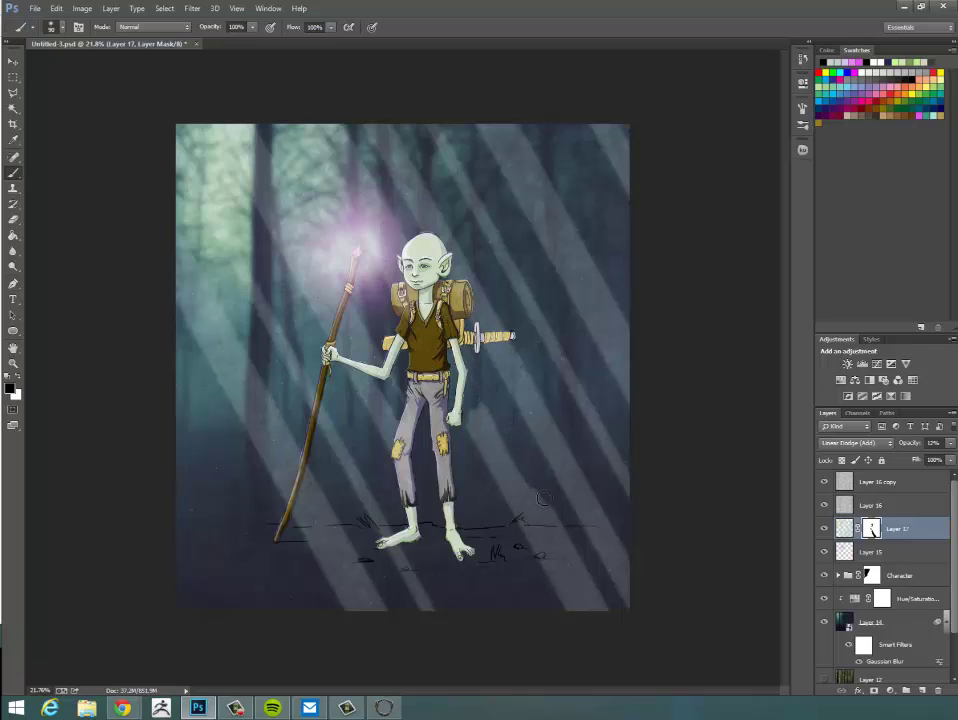
{"action": "mouse_move", "coordinate": [545, 498]}
{"action": "left_mouse_down"}
{"action": "mouse_move", "coordinate": [486, 410]}
{"action": "mouse_move", "coordinate": [507, 482]}
{"action": "mouse_move", "coordinate": [480, 460]}
{"action": "mouse_move", "coordinate": [542, 565]}
{"action": "left_mouse_up"}
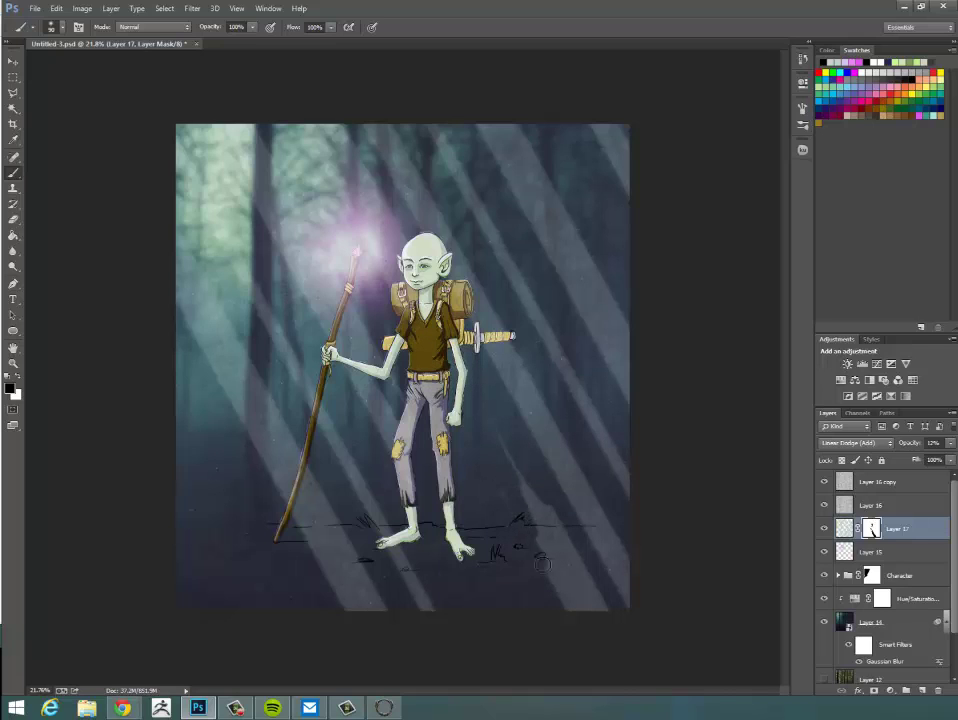
{"action": "left_click_drag", "start_coordinate": [535, 500], "coordinate": [548, 551]}
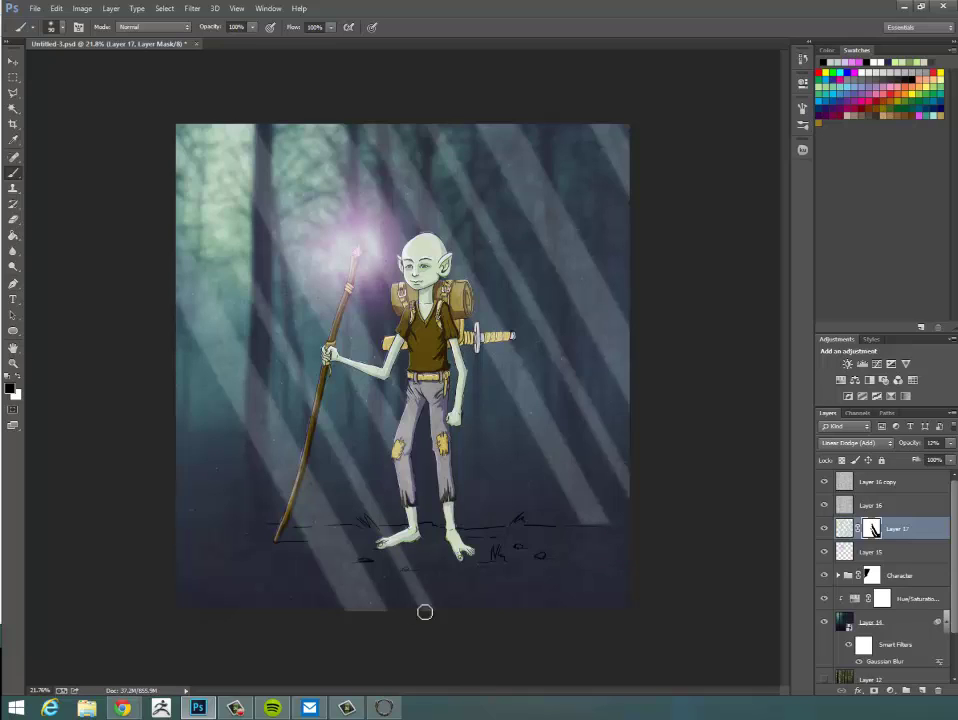
Paint out the light ray beside the staff's foot and along the ground toward the canvas's lower edge.
{"action": "left_click", "coordinate": [289, 518]}
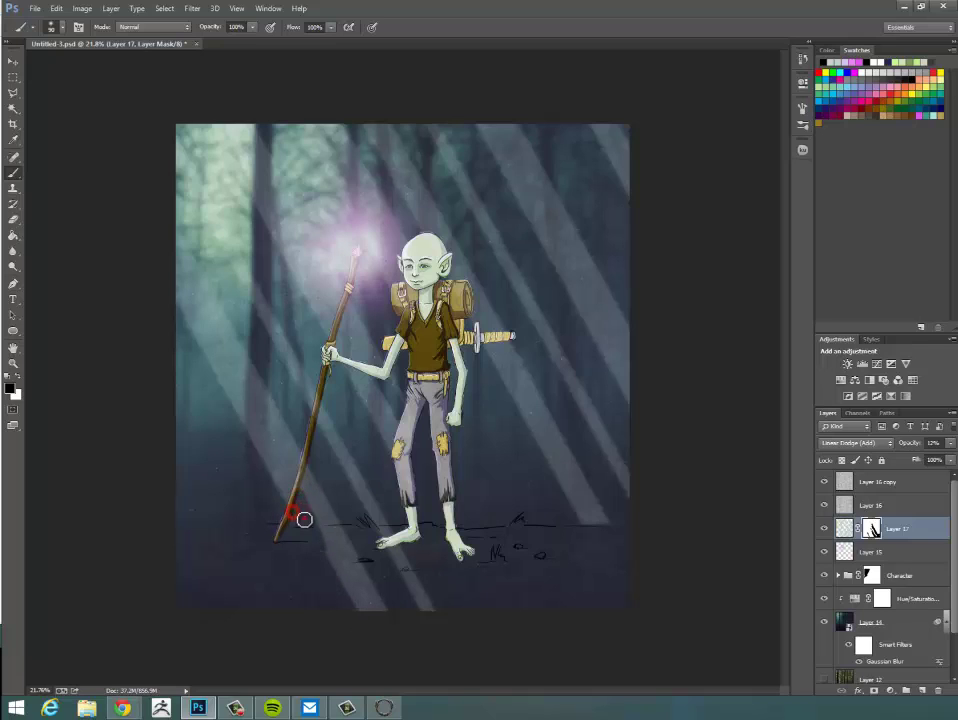
{"action": "left_click", "coordinate": [305, 519]}
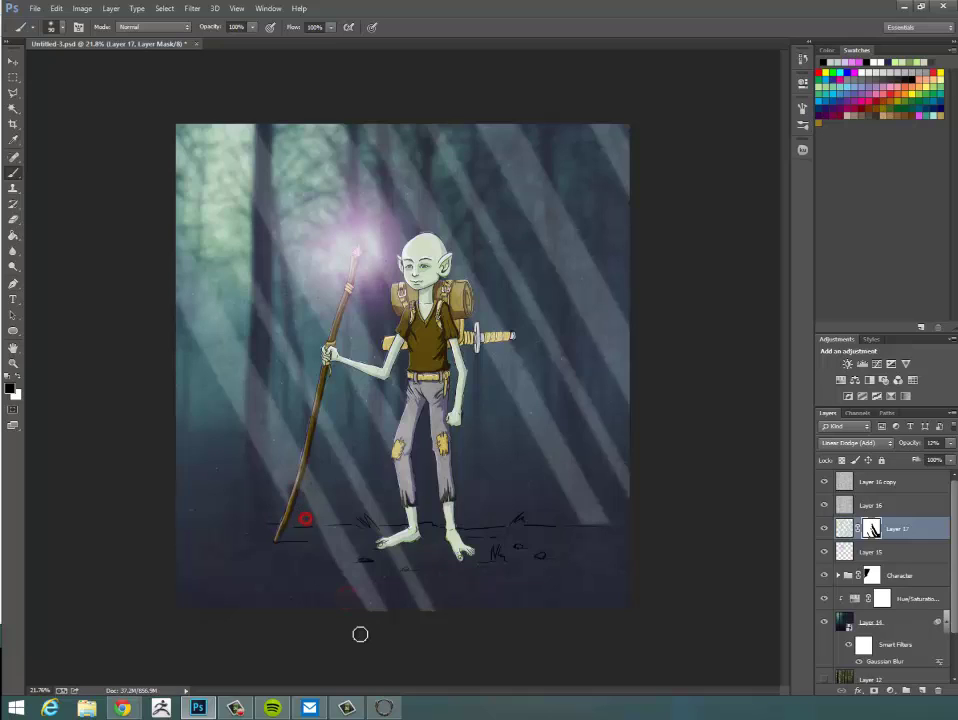
{"action": "left_click", "coordinate": [306, 515]}
{"action": "left_click", "coordinate": [314, 530]}
{"action": "left_click", "coordinate": [346, 588]}
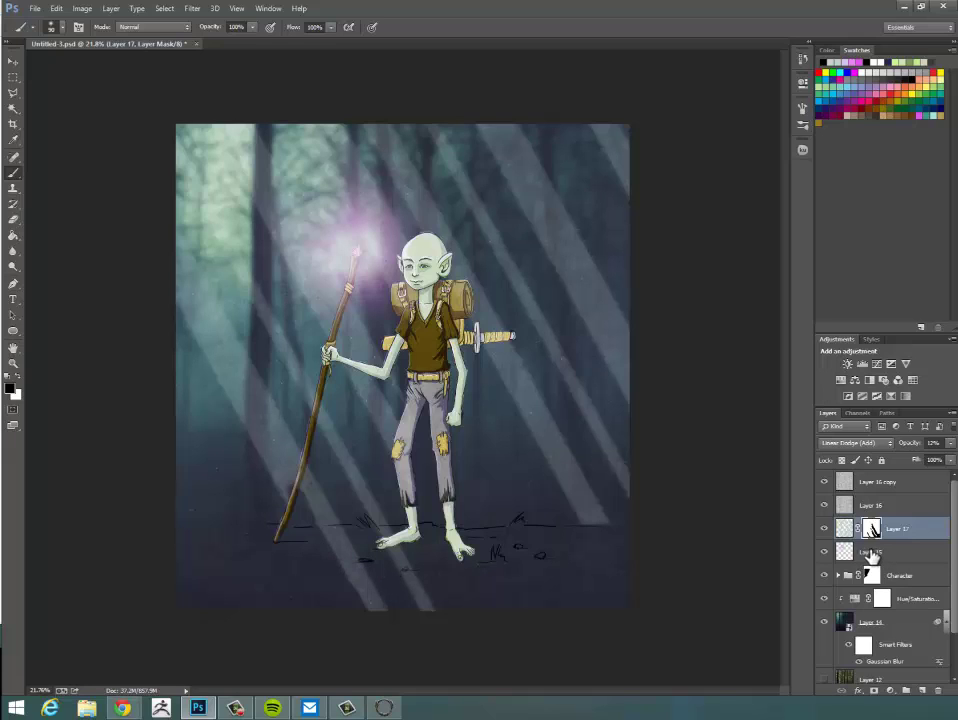
Paint the pale light colour across the ground on Layer 17's artwork with a soft 500 px brush.
{"action": "left_click", "coordinate": [845, 528]}
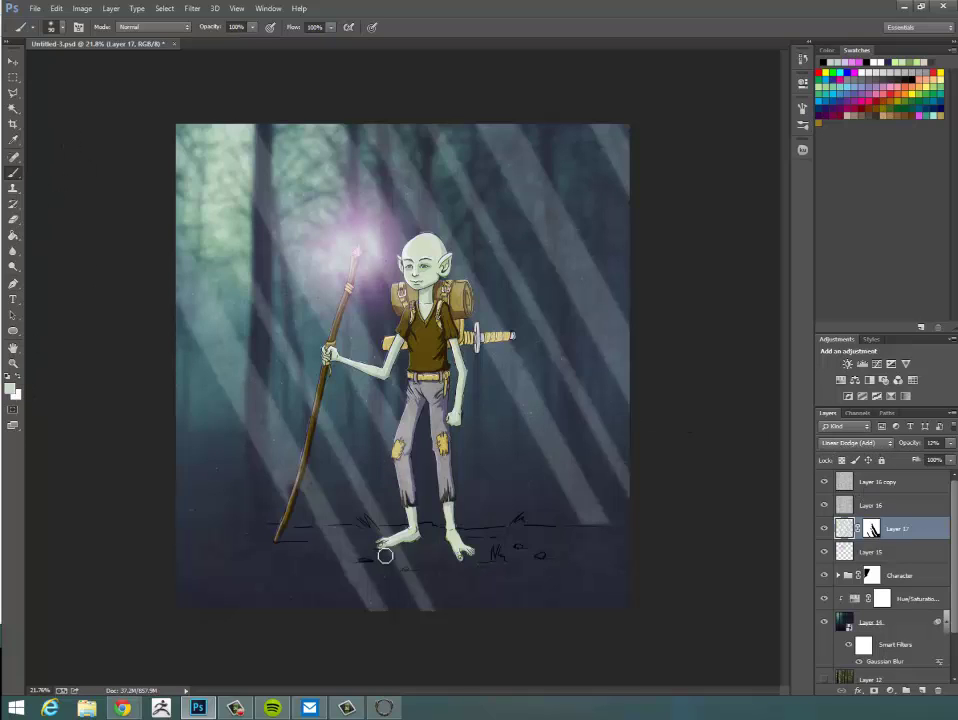
{"action": "key", "text": "p"}
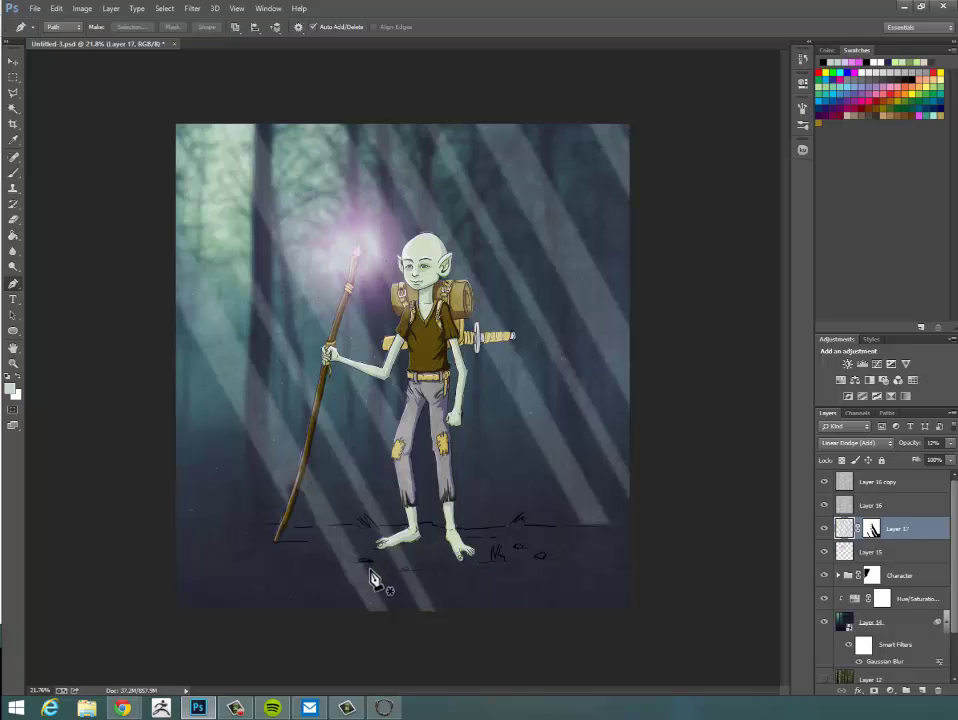
{"action": "left_click", "coordinate": [14, 175]}
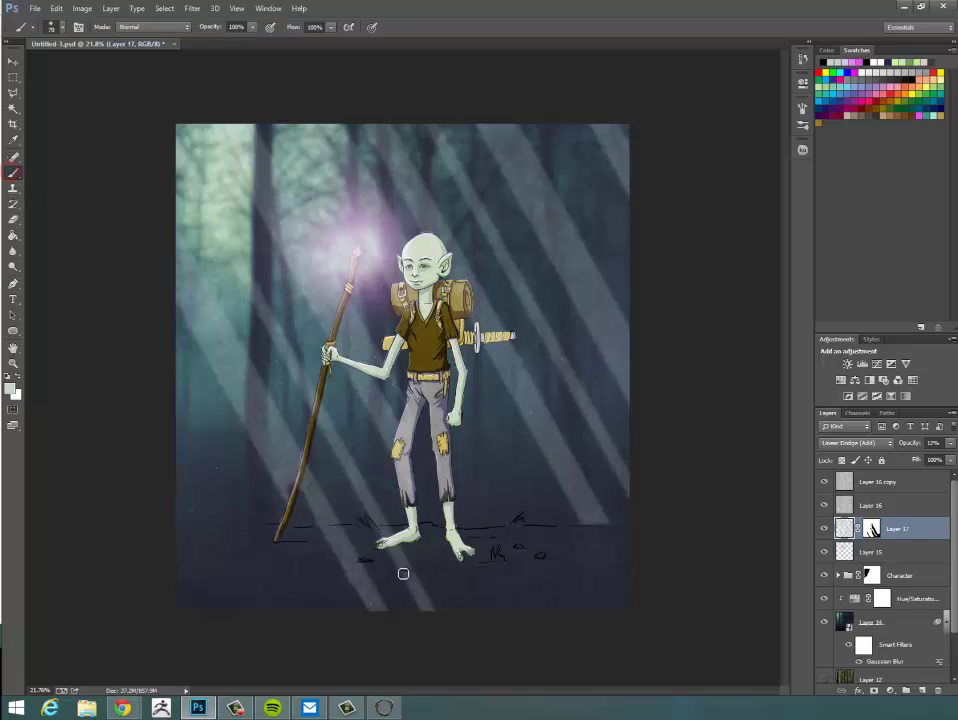
{"action": "key", "text": "bracketright"}
{"action": "key", "text": "bracketright"}
{"action": "key", "text": "bracketright"}
{"action": "key", "text": "bracketright"}
{"action": "key", "text": "bracketright"}
{"action": "key", "text": "bracketright"}
{"action": "key", "text": "bracketright"}
{"action": "key", "text": "bracketright"}
{"action": "key", "text": "bracketright"}
{"action": "key", "text": "bracketright"}
{"action": "key", "text": "bracketright"}
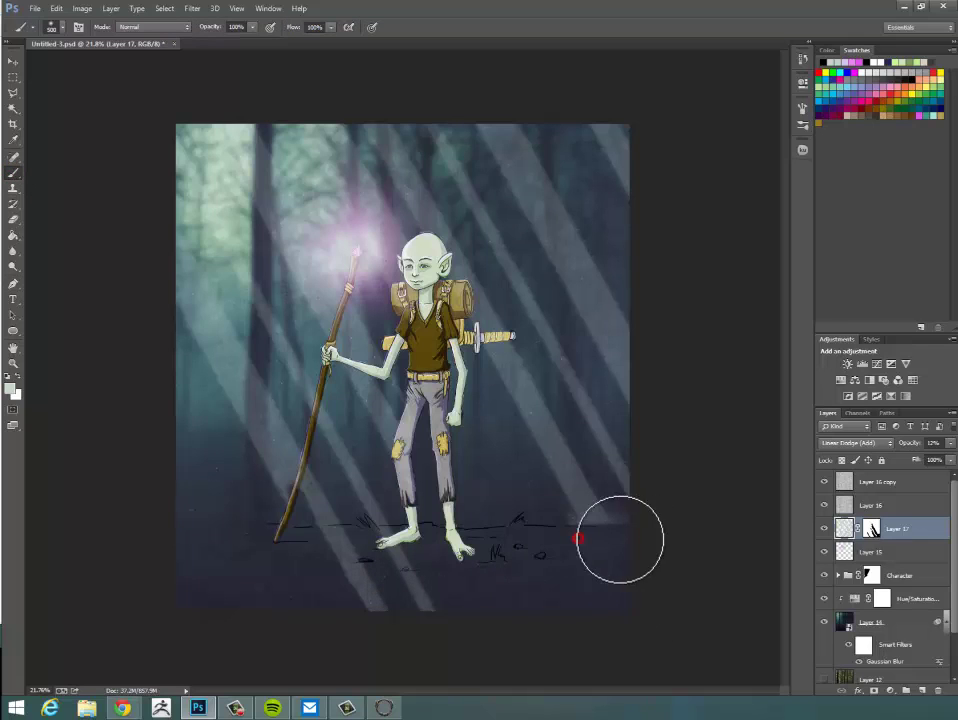
{"action": "mouse_move", "coordinate": [620, 540]}
{"action": "left_mouse_down"}
{"action": "mouse_move", "coordinate": [554, 550]}
{"action": "mouse_move", "coordinate": [607, 547]}
{"action": "left_mouse_up"}
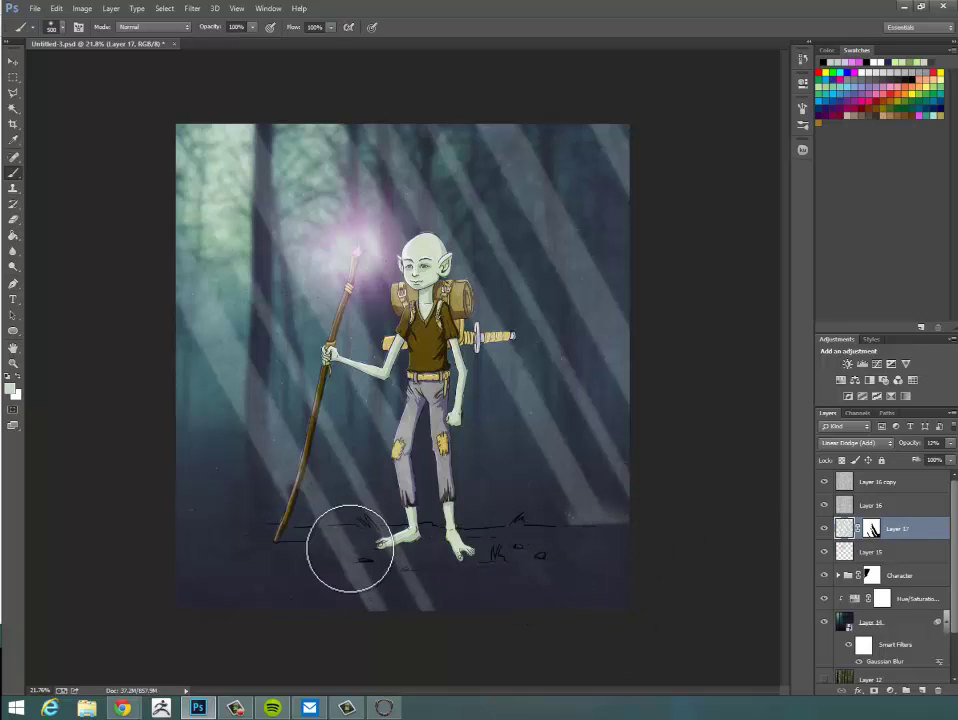
{"action": "mouse_move", "coordinate": [350, 548]}
{"action": "left_mouse_down"}
{"action": "mouse_move", "coordinate": [312, 552]}
{"action": "mouse_move", "coordinate": [357, 592]}
{"action": "mouse_move", "coordinate": [390, 548]}
{"action": "mouse_move", "coordinate": [293, 573]}
{"action": "mouse_move", "coordinate": [402, 652]}
{"action": "mouse_move", "coordinate": [444, 604]}
{"action": "mouse_move", "coordinate": [479, 603]}
{"action": "mouse_move", "coordinate": [475, 594]}
{"action": "mouse_move", "coordinate": [413, 624]}
{"action": "mouse_move", "coordinate": [333, 562]}
{"action": "mouse_move", "coordinate": [274, 569]}
{"action": "mouse_move", "coordinate": [396, 594]}
{"action": "mouse_move", "coordinate": [203, 609]}
{"action": "mouse_move", "coordinate": [237, 654]}
{"action": "mouse_move", "coordinate": [304, 594]}
{"action": "mouse_move", "coordinate": [475, 652]}
{"action": "mouse_move", "coordinate": [647, 597]}
{"action": "left_mouse_up"}
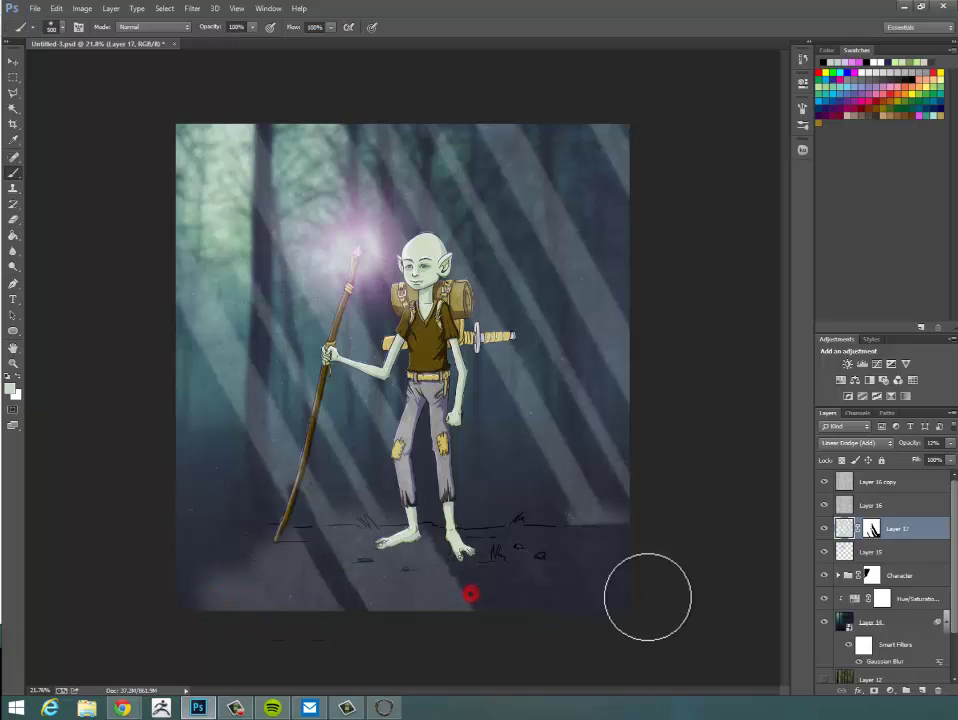
Paint white on the Layer 17 mask over the dark ground streaks, and extend the pale colour across the ground right of the feet.
{"action": "left_click", "coordinate": [872, 529]}
{"action": "key", "text": "x"}
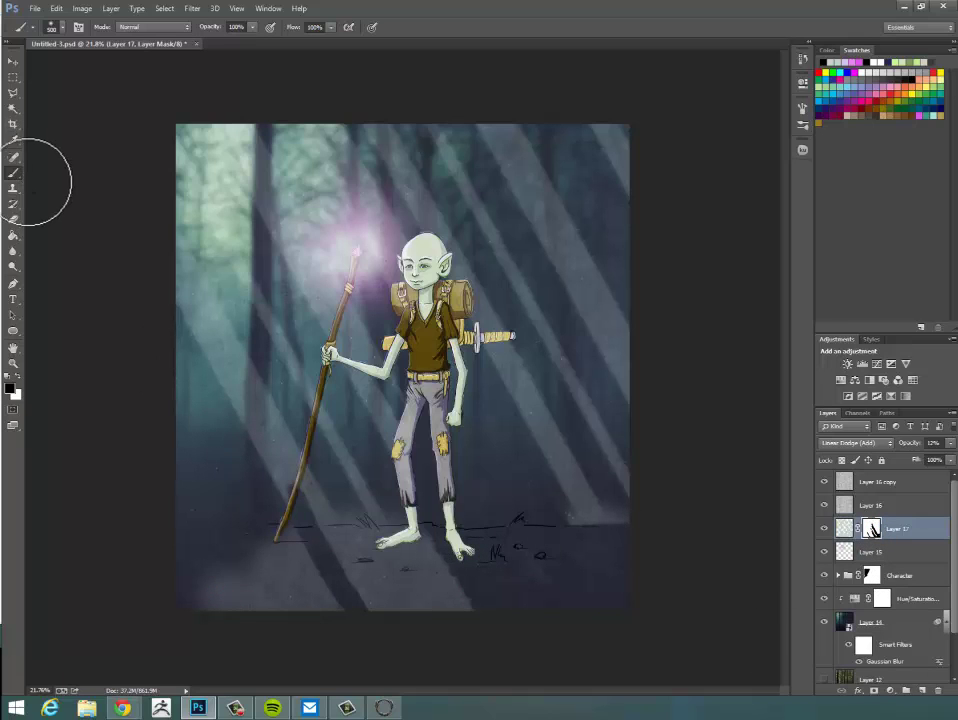
{"action": "left_click", "coordinate": [18, 377]}
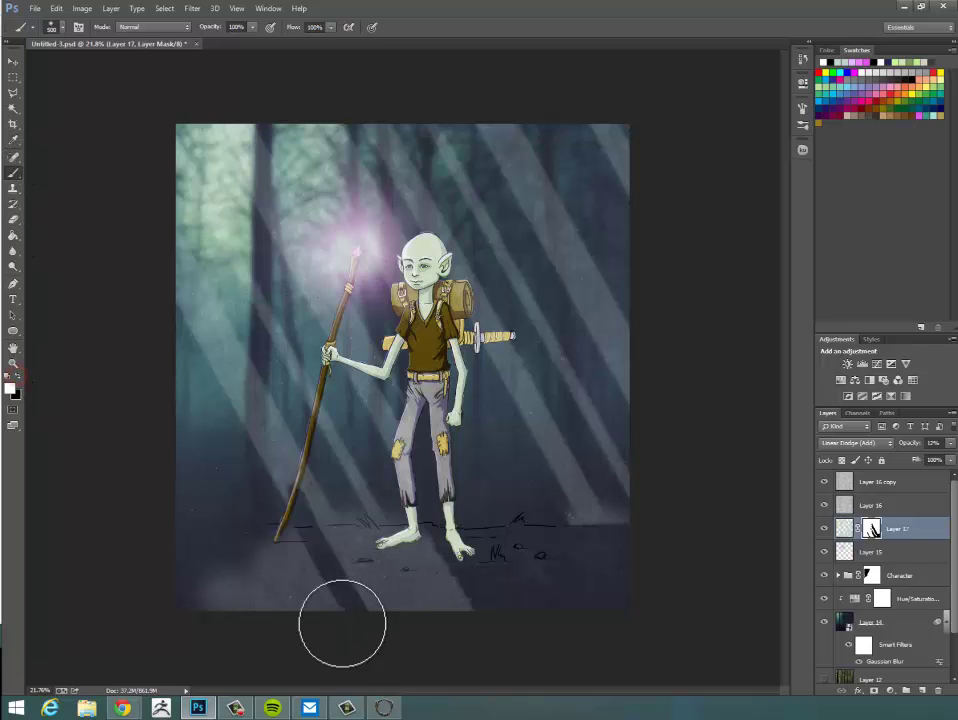
{"action": "mouse_move", "coordinate": [342, 624]}
{"action": "left_mouse_down"}
{"action": "mouse_move", "coordinate": [399, 595]}
{"action": "mouse_move", "coordinate": [314, 585]}
{"action": "mouse_move", "coordinate": [310, 575]}
{"action": "mouse_move", "coordinate": [337, 562]}
{"action": "mouse_move", "coordinate": [305, 550]}
{"action": "mouse_move", "coordinate": [403, 572]}
{"action": "mouse_move", "coordinate": [285, 587]}
{"action": "mouse_move", "coordinate": [177, 620]}
{"action": "mouse_move", "coordinate": [478, 603]}
{"action": "mouse_move", "coordinate": [404, 561]}
{"action": "mouse_move", "coordinate": [360, 569]}
{"action": "mouse_move", "coordinate": [595, 624]}
{"action": "mouse_move", "coordinate": [483, 604]}
{"action": "mouse_move", "coordinate": [503, 598]}
{"action": "mouse_move", "coordinate": [476, 576]}
{"action": "mouse_move", "coordinate": [470, 590]}
{"action": "mouse_move", "coordinate": [600, 615]}
{"action": "mouse_move", "coordinate": [391, 606]}
{"action": "mouse_move", "coordinate": [547, 609]}
{"action": "left_mouse_up"}
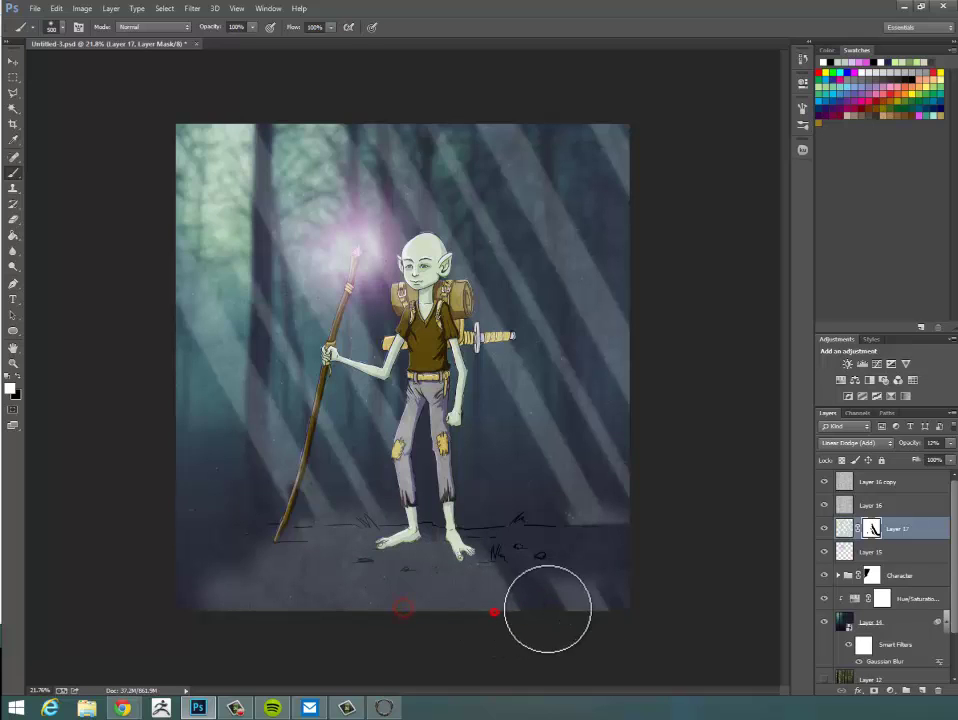
{"action": "left_click", "coordinate": [845, 528]}
{"action": "mouse_move", "coordinate": [440, 521]}
{"action": "left_mouse_down"}
{"action": "mouse_move", "coordinate": [488, 611]}
{"action": "mouse_move", "coordinate": [520, 613]}
{"action": "mouse_move", "coordinate": [498, 606]}
{"action": "mouse_move", "coordinate": [545, 595]}
{"action": "mouse_move", "coordinate": [469, 582]}
{"action": "mouse_move", "coordinate": [525, 582]}
{"action": "mouse_move", "coordinate": [512, 576]}
{"action": "mouse_move", "coordinate": [577, 609]}
{"action": "mouse_move", "coordinate": [625, 597]}
{"action": "mouse_move", "coordinate": [479, 579]}
{"action": "mouse_move", "coordinate": [625, 575]}
{"action": "mouse_move", "coordinate": [456, 557]}
{"action": "mouse_move", "coordinate": [633, 550]}
{"action": "mouse_move", "coordinate": [424, 567]}
{"action": "mouse_move", "coordinate": [221, 556]}
{"action": "mouse_move", "coordinate": [291, 551]}
{"action": "mouse_move", "coordinate": [202, 563]}
{"action": "mouse_move", "coordinate": [179, 579]}
{"action": "mouse_move", "coordinate": [319, 586]}
{"action": "mouse_move", "coordinate": [232, 605]}
{"action": "mouse_move", "coordinate": [590, 590]}
{"action": "mouse_move", "coordinate": [501, 587]}
{"action": "mouse_move", "coordinate": [612, 573]}
{"action": "left_mouse_up"}
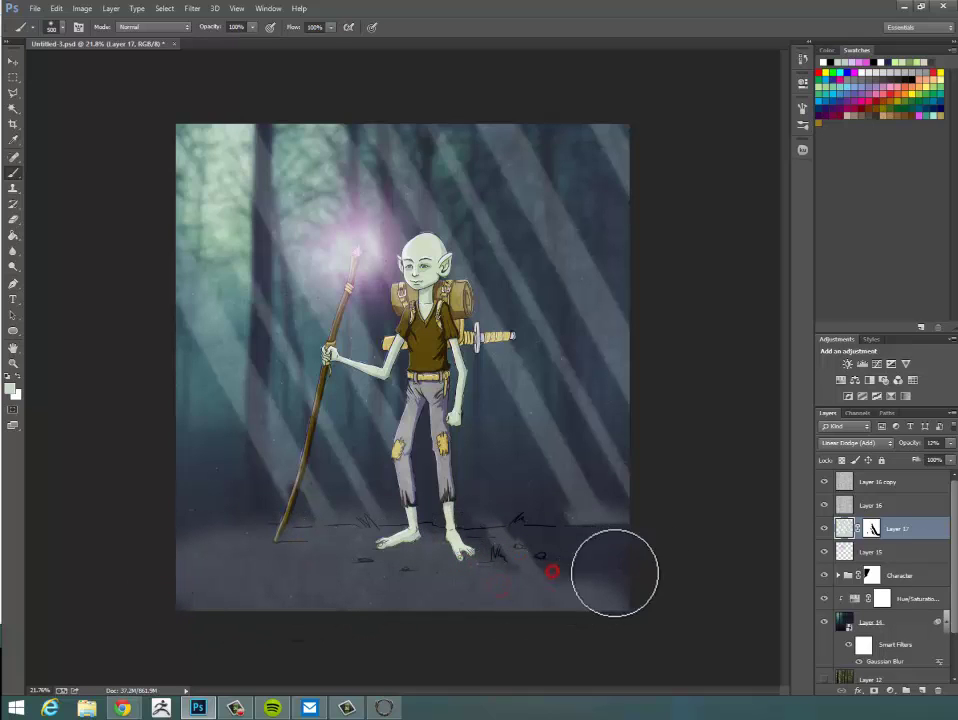
Reveal the rest of the ground in white on the Layer 17 mask, and lower the layer's opacity to 8%.
{"action": "left_click", "coordinate": [872, 528]}
{"action": "mouse_move", "coordinate": [492, 582]}
{"action": "left_mouse_down"}
{"action": "mouse_move", "coordinate": [557, 579]}
{"action": "mouse_move", "coordinate": [510, 569]}
{"action": "mouse_move", "coordinate": [535, 560]}
{"action": "mouse_move", "coordinate": [502, 558]}
{"action": "mouse_move", "coordinate": [618, 554]}
{"action": "left_mouse_up"}
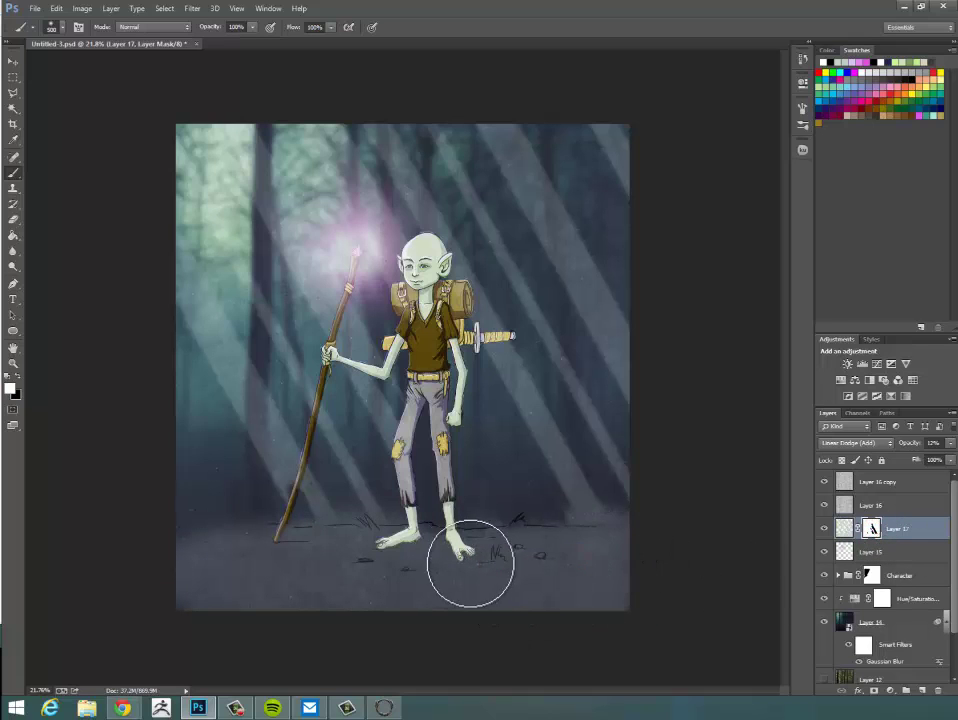
{"action": "mouse_move", "coordinate": [210, 584]}
{"action": "left_mouse_down"}
{"action": "mouse_move", "coordinate": [180, 592]}
{"action": "mouse_move", "coordinate": [191, 634]}
{"action": "left_mouse_up"}
{"action": "left_click_drag", "start_coordinate": [241, 572], "coordinate": [185, 553]}
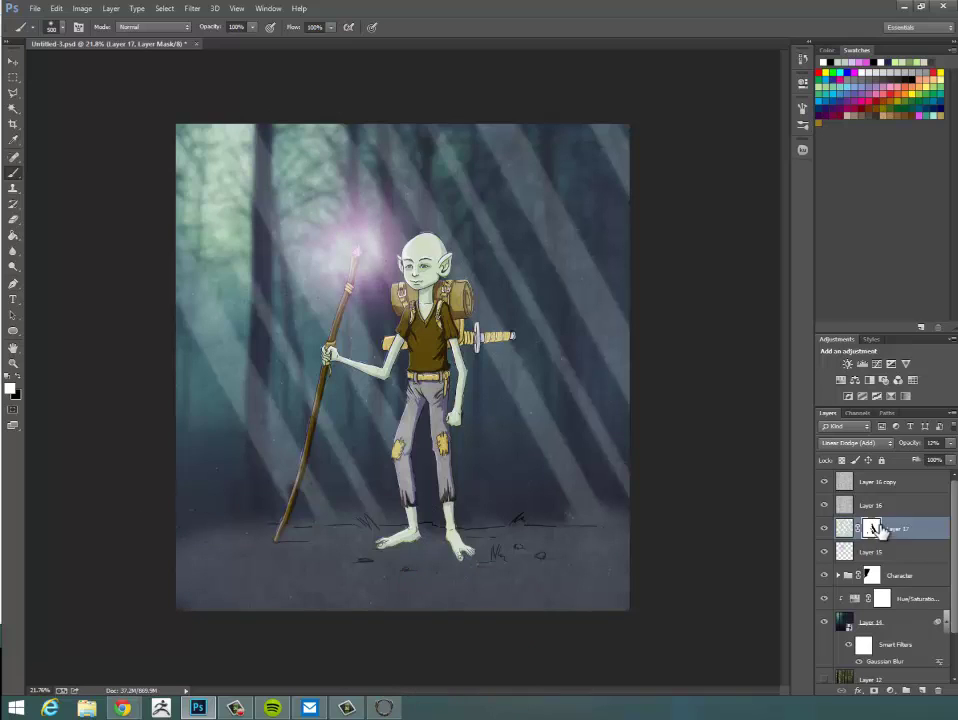
{"action": "left_click", "coordinate": [950, 443]}
{"action": "left_click_drag", "start_coordinate": [901, 456], "coordinate": [896, 461]}
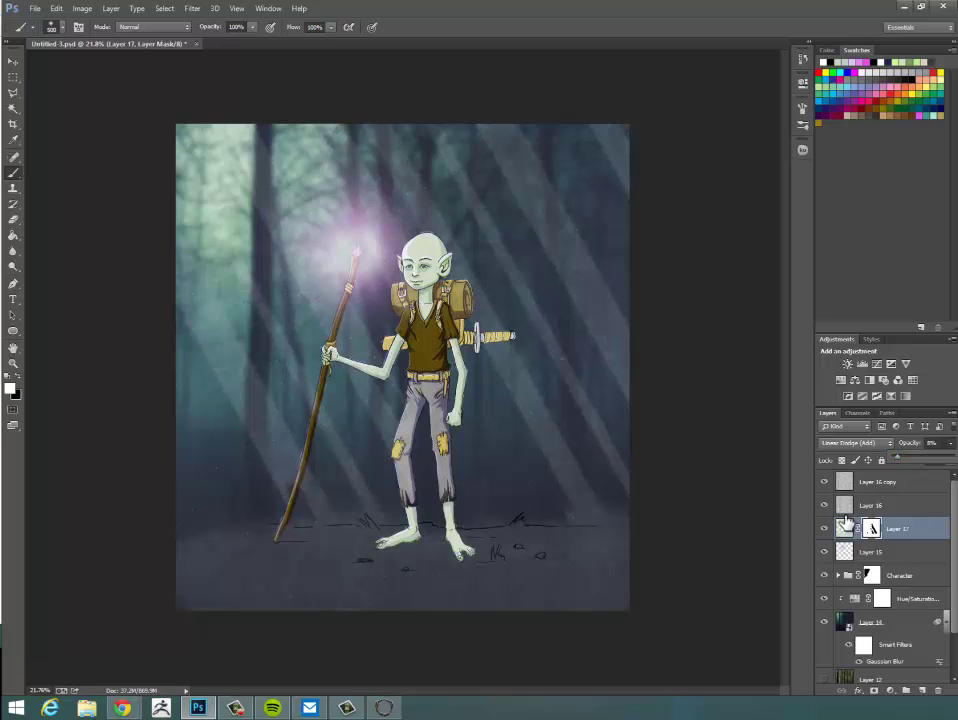
Add a new layer above Layer 16 copy and reset the colours to default black and white.
{"action": "left_click", "coordinate": [906, 505]}
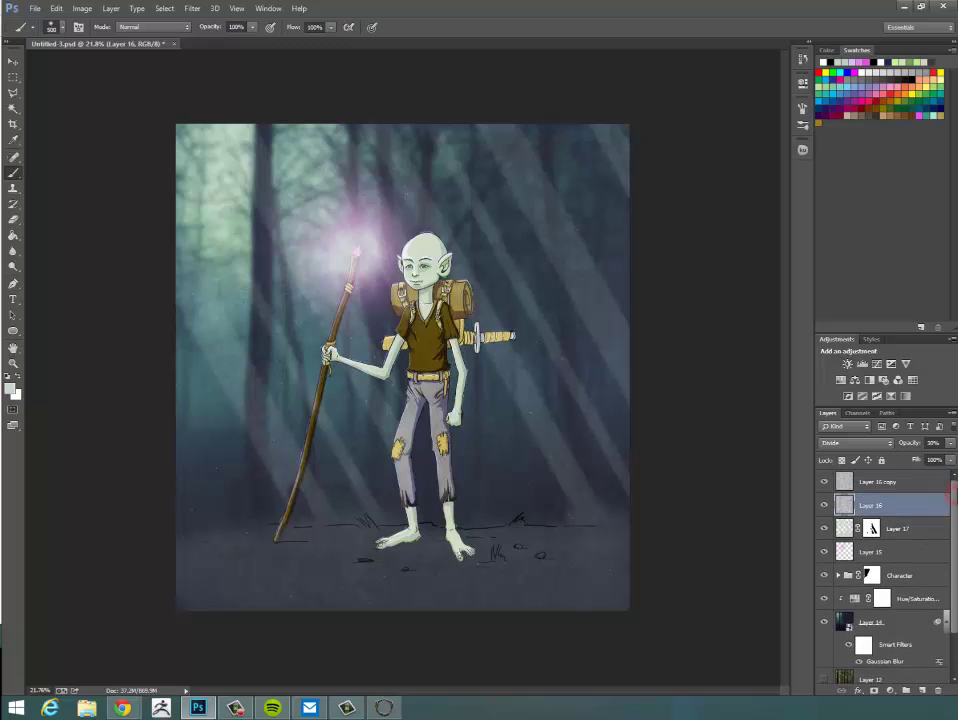
{"action": "left_click", "coordinate": [885, 482]}
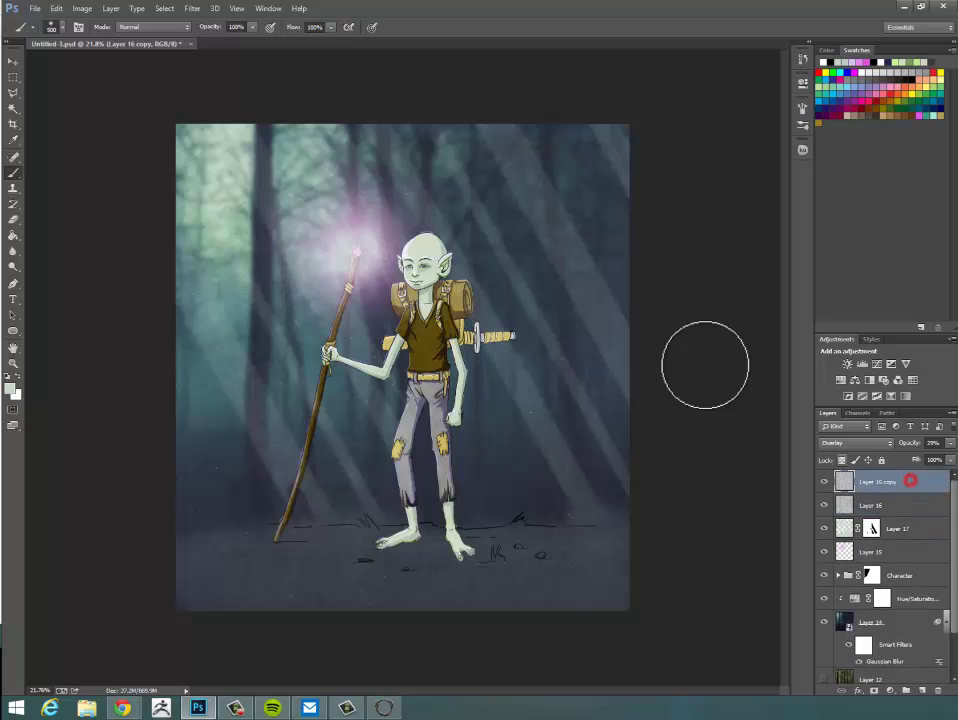
{"action": "left_click", "coordinate": [922, 690]}
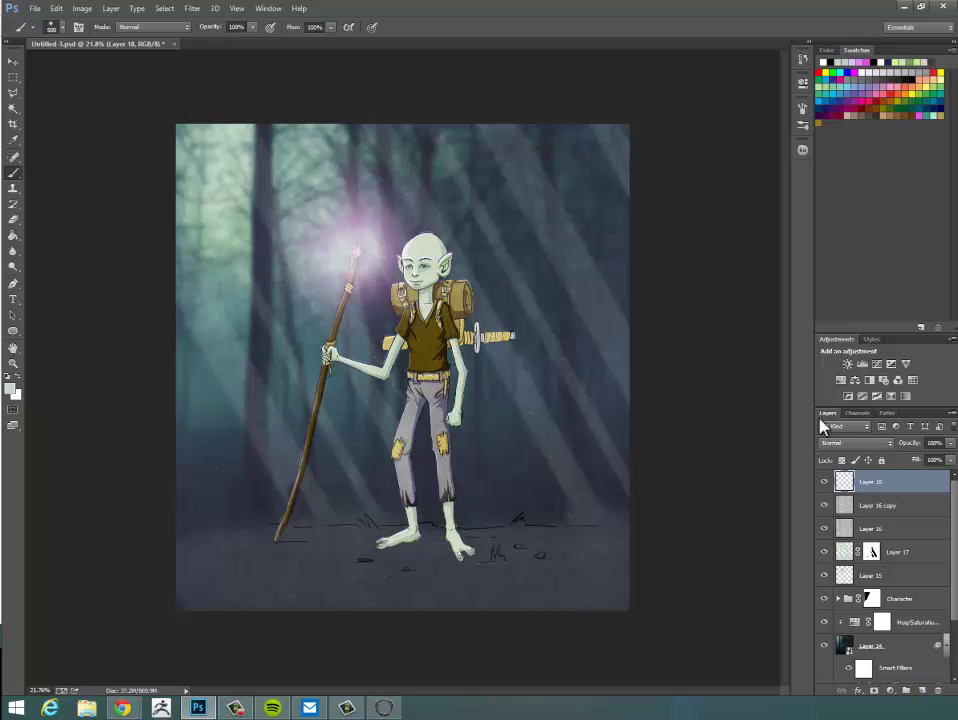
{"action": "left_click", "coordinate": [8, 376]}
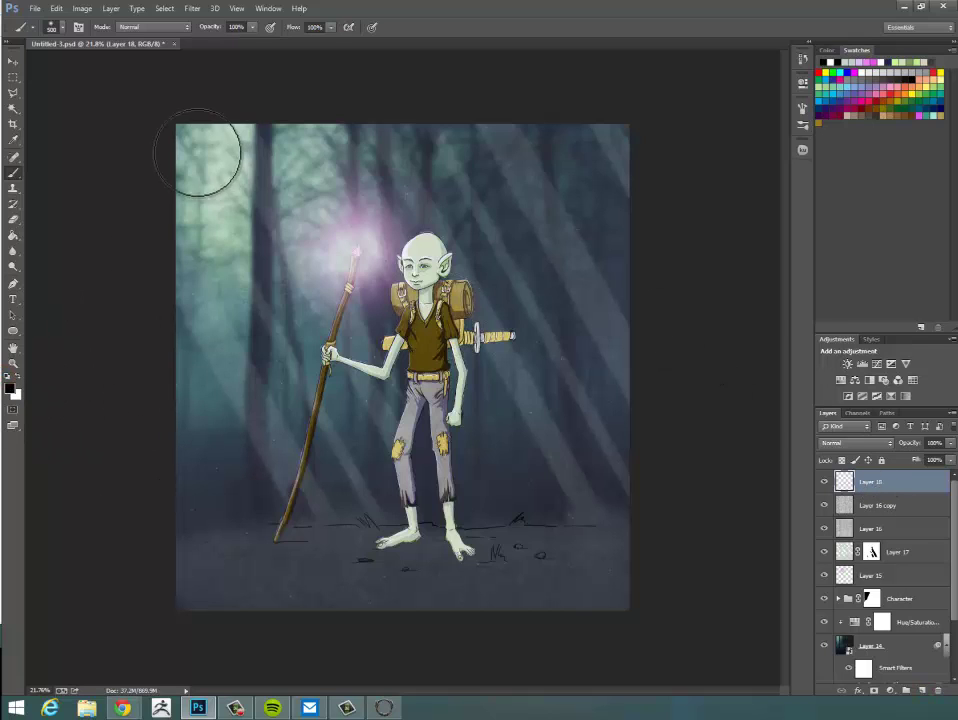
Paint soft black over the canvas's upper corners and top edge on Layer 18 with a 1100 px brush.
{"action": "key", "text": "bracketright"}
{"action": "key", "text": "bracketright"}
{"action": "key", "text": "bracketright"}
{"action": "key", "text": "bracketright"}
{"action": "key", "text": "bracketright"}
{"action": "key", "text": "bracketright"}
{"action": "key", "text": "bracketright"}
{"action": "key", "text": "bracketright"}
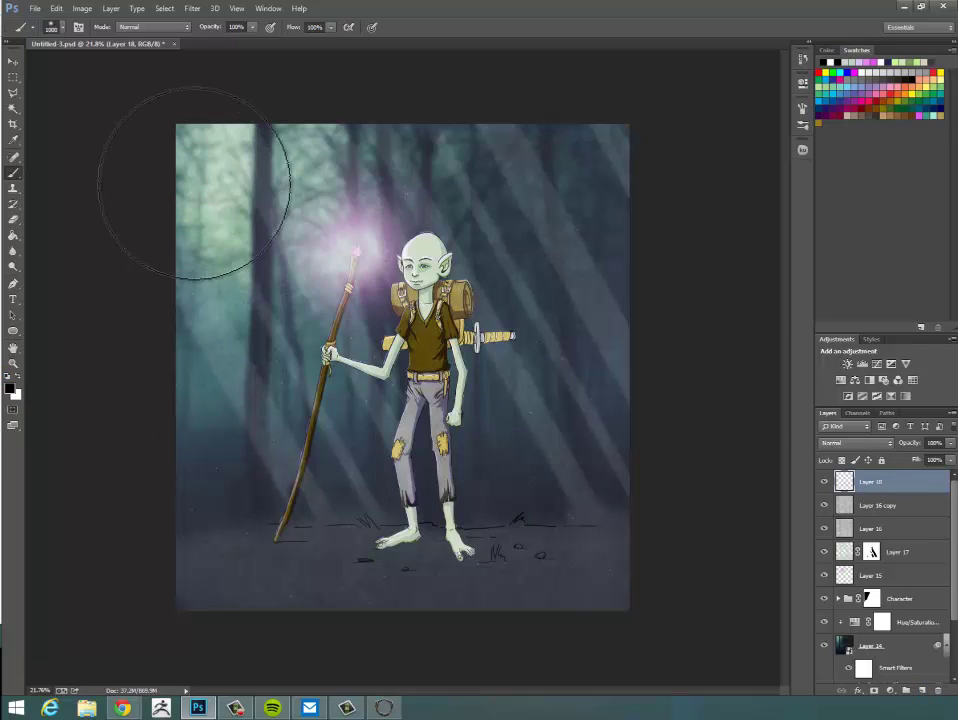
{"action": "key", "text": "bracketleft"}
{"action": "key", "text": "bracketleft"}
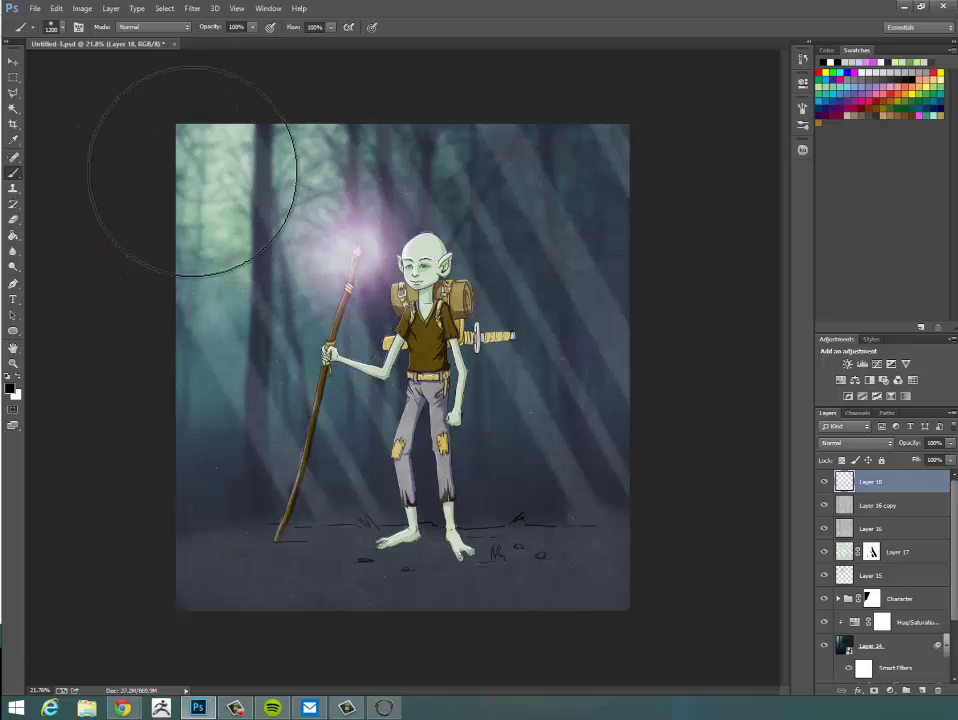
{"action": "left_click", "coordinate": [181, 132]}
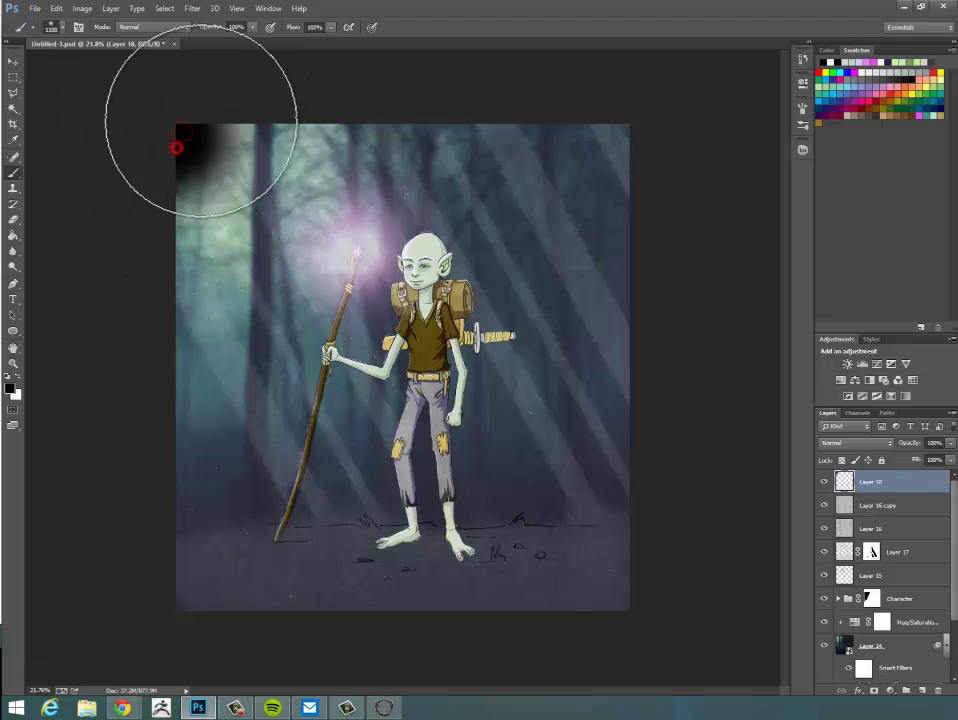
{"action": "left_click", "coordinate": [150, 257]}
{"action": "left_click", "coordinate": [226, 130]}
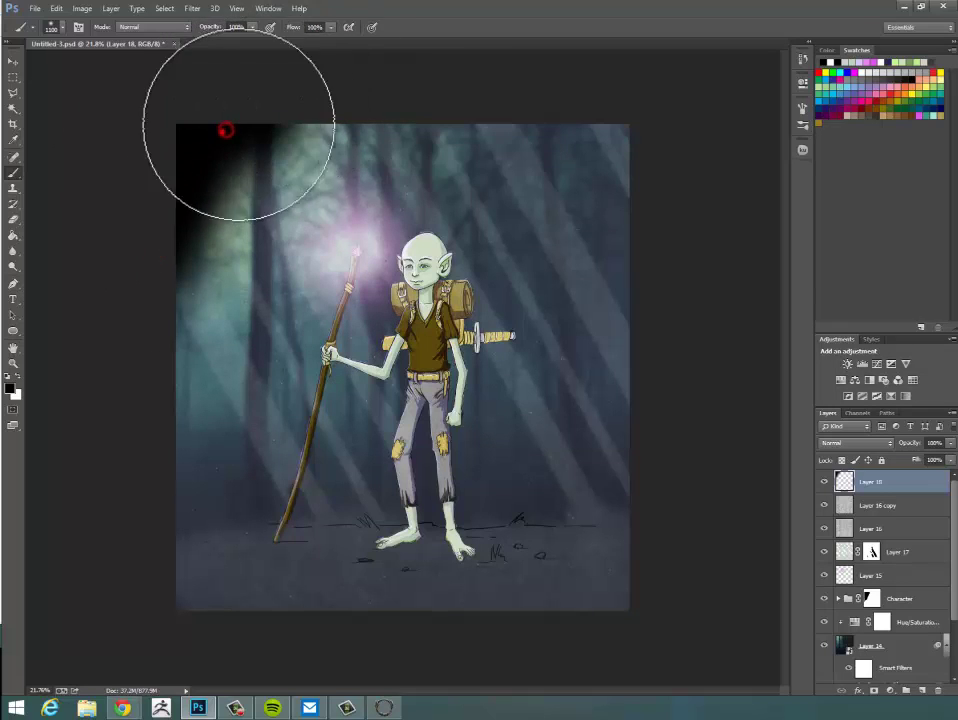
{"action": "left_click", "coordinate": [421, 98]}
{"action": "left_click", "coordinate": [548, 100]}
{"action": "left_click", "coordinate": [610, 122]}
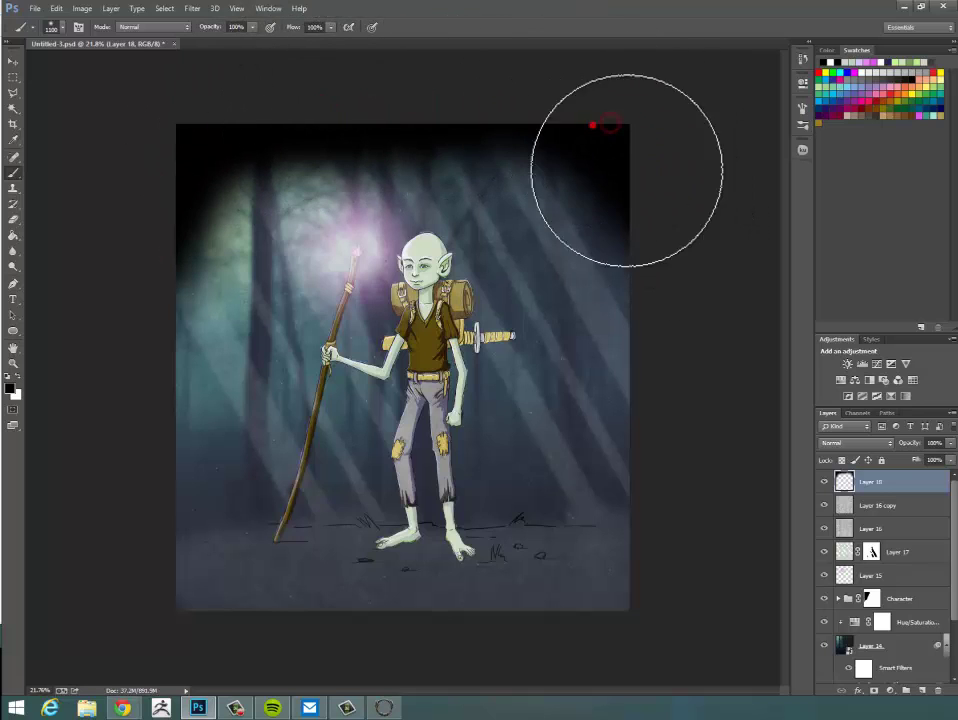
Continue the black vignette down the canvas's right edge, along the bottom edge and onto the left edge.
{"action": "left_click", "coordinate": [671, 269]}
{"action": "left_click", "coordinate": [665, 380]}
{"action": "left_click", "coordinate": [685, 566]}
{"action": "left_click", "coordinate": [526, 680]}
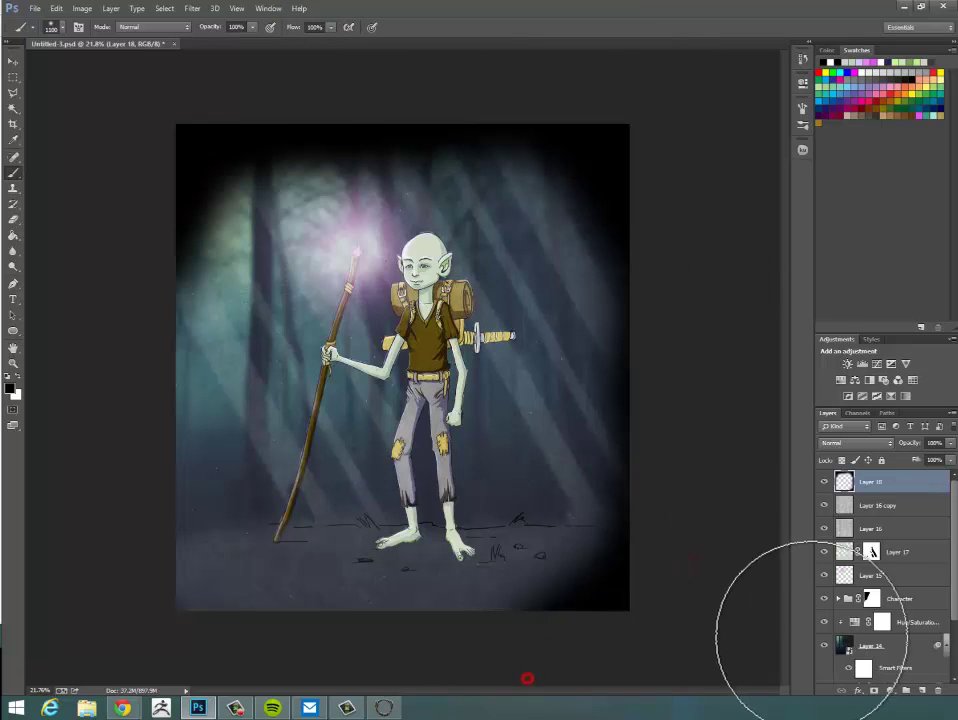
{"action": "left_click", "coordinate": [667, 592]}
{"action": "left_click", "coordinate": [543, 648]}
{"action": "left_click", "coordinate": [361, 665]}
{"action": "left_click", "coordinate": [118, 451]}
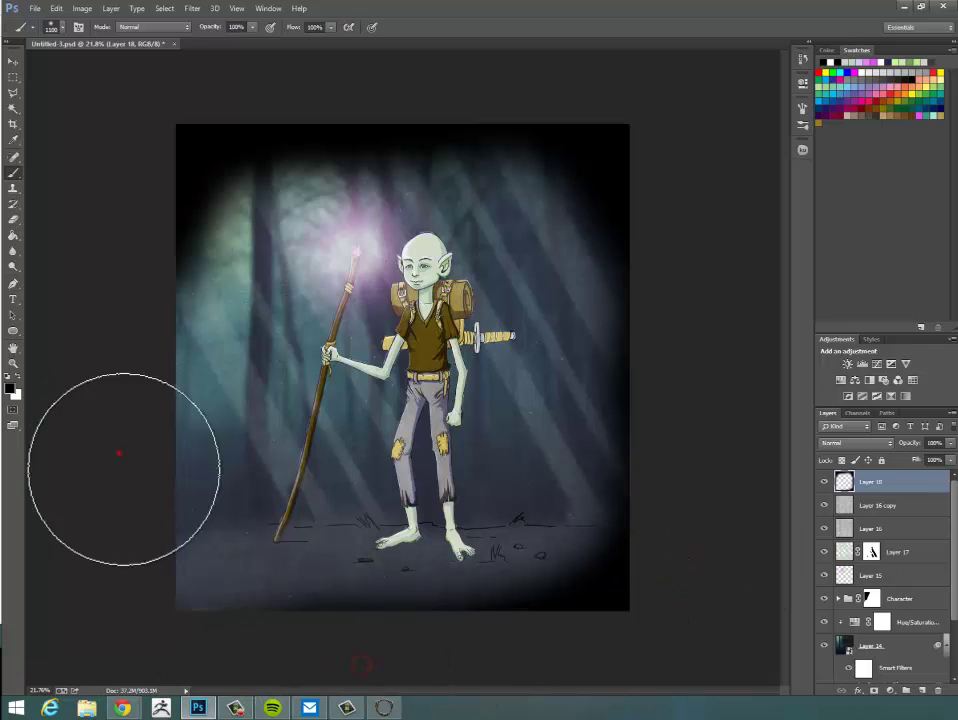
Darken the canvas's lower-left corner and left edge, and even out the vignette around the remaining corners.
{"action": "left_click", "coordinate": [220, 648]}
{"action": "left_click", "coordinate": [169, 580]}
{"action": "left_click", "coordinate": [166, 134]}
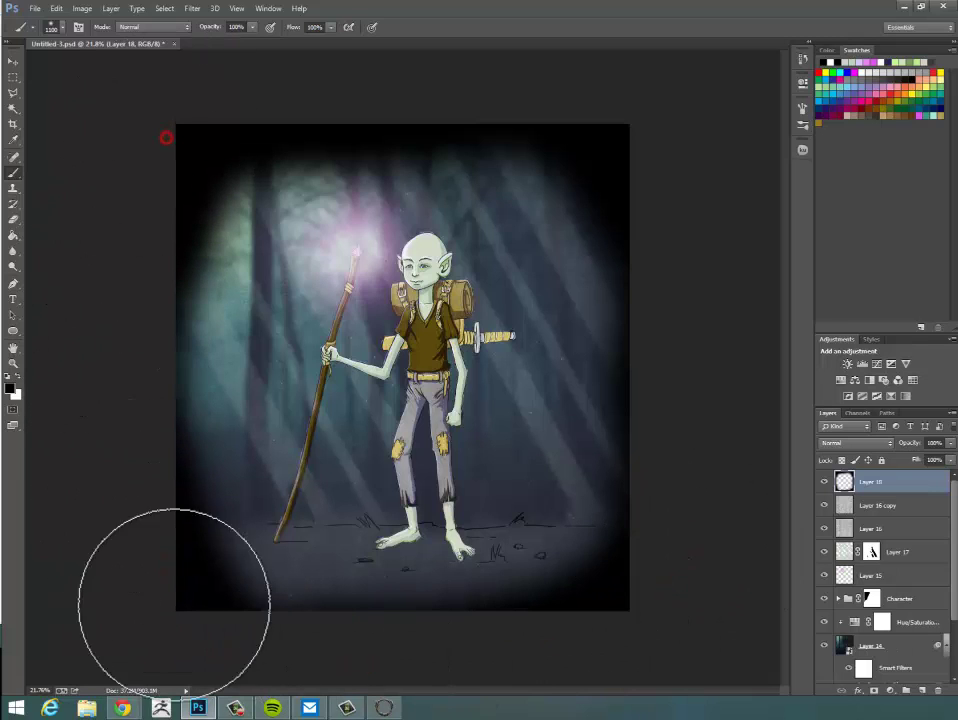
{"action": "left_click", "coordinate": [224, 628]}
{"action": "left_click", "coordinate": [607, 634]}
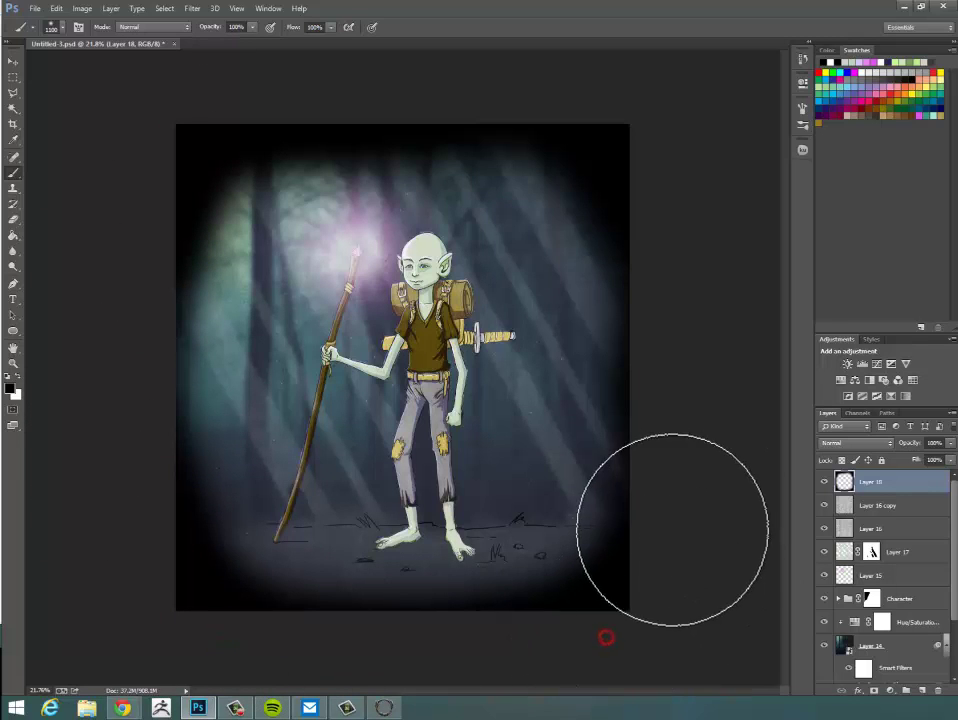
{"action": "left_click", "coordinate": [673, 517]}
{"action": "left_click", "coordinate": [656, 191]}
{"action": "left_click", "coordinate": [569, 106]}
{"action": "left_click", "coordinate": [134, 252]}
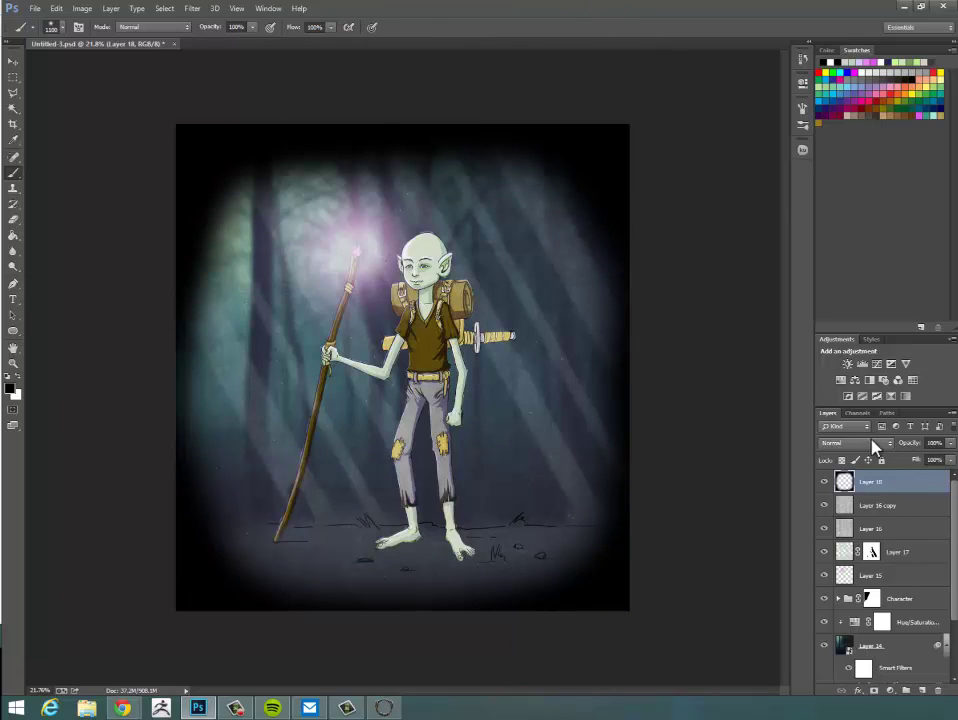
Lower the opacity of the vignette on Layer 18 to 67%.
{"action": "left_click", "coordinate": [950, 443]}
{"action": "left_click_drag", "start_coordinate": [949, 459], "coordinate": [928, 463]}
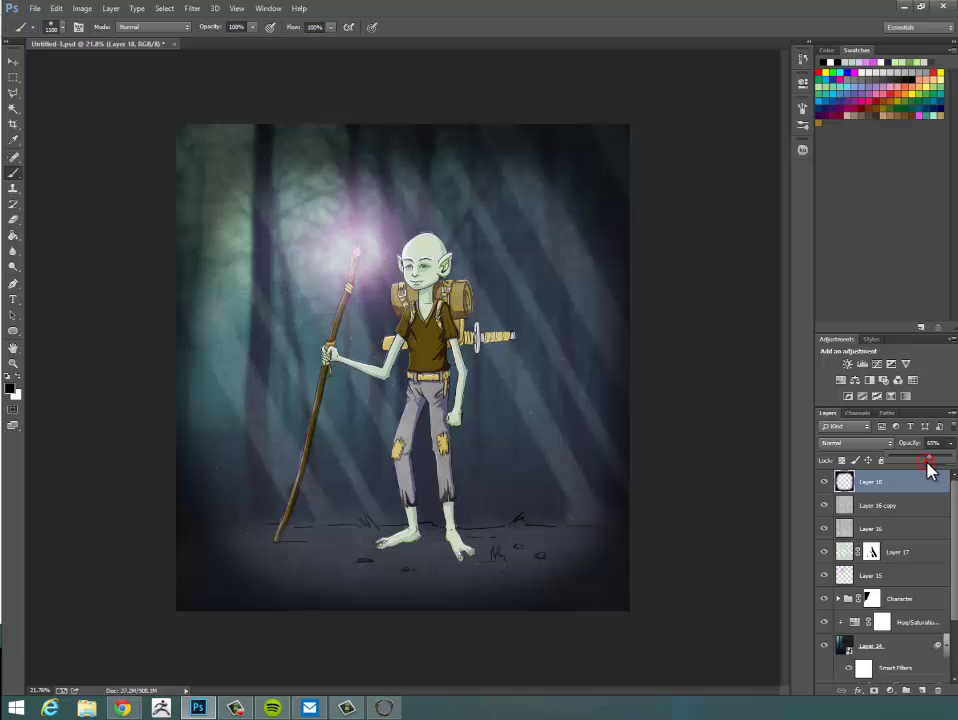
{"action": "left_click_drag", "start_coordinate": [931, 463], "coordinate": [933, 465]}
{"action": "left_click", "coordinate": [955, 502]}
{"action": "mouse_move", "coordinate": [955, 502]}
{"action": "left_mouse_down"}
{"action": "mouse_move", "coordinate": [955, 560]}
{"action": "mouse_move", "coordinate": [956, 473]}
{"action": "mouse_move", "coordinate": [955, 615]}
{"action": "mouse_move", "coordinate": [955, 478]}
{"action": "left_mouse_up"}
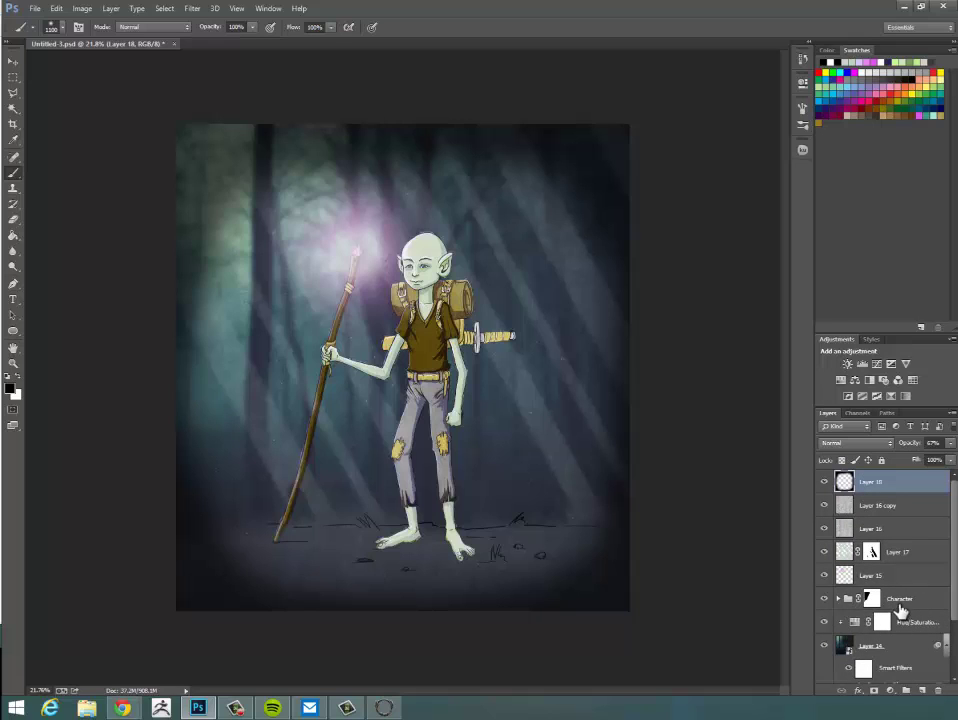
Expand the Character group and gather its layers from Hilights down to BaseColor into a new group.
{"action": "left_click", "coordinate": [837, 599]}
{"action": "left_click_drag", "start_coordinate": [955, 520], "coordinate": [955, 567]}
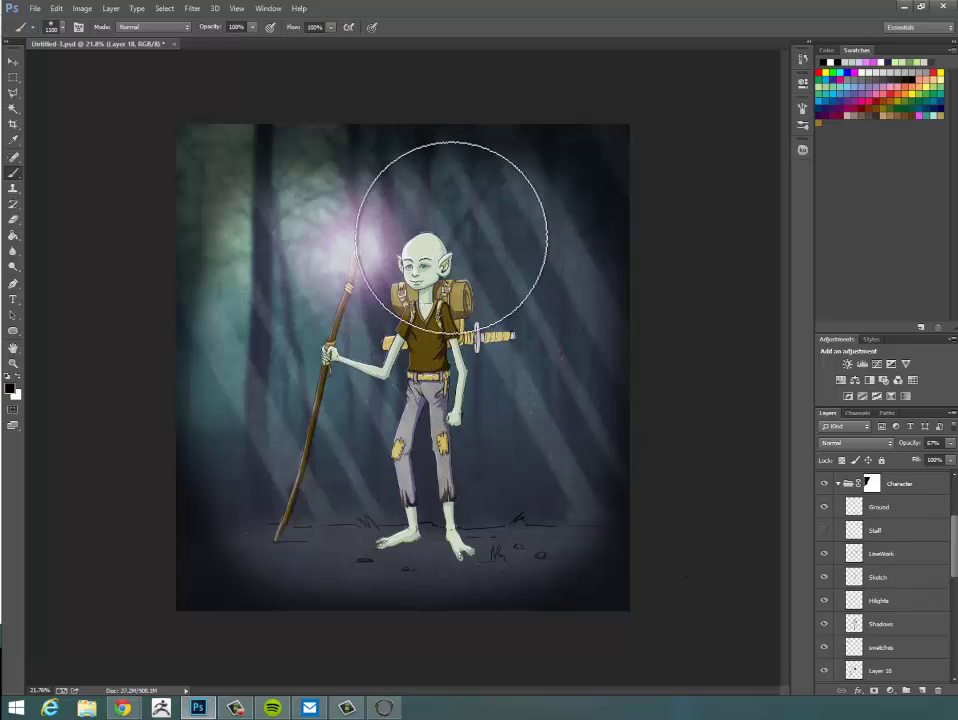
{"action": "left_click_drag", "start_coordinate": [955, 553], "coordinate": [955, 567]}
{"action": "scroll", "coordinate": [900, 560], "scroll_direction": "down", "scroll_amount": 1}
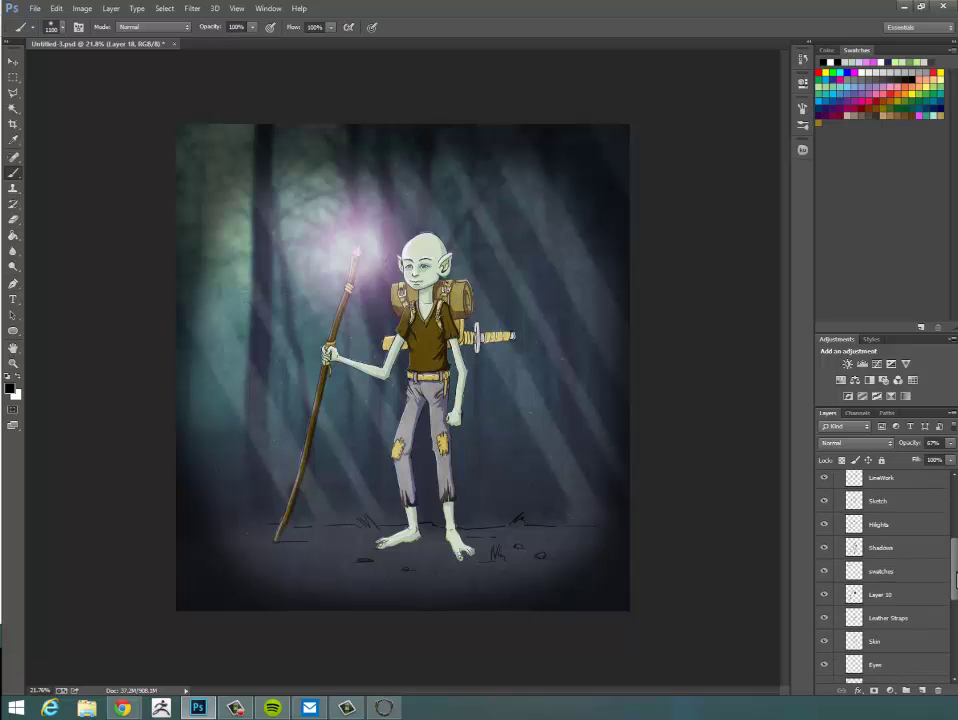
{"action": "left_click", "coordinate": [899, 527]}
{"action": "left_click_drag", "start_coordinate": [955, 575], "coordinate": [955, 540]}
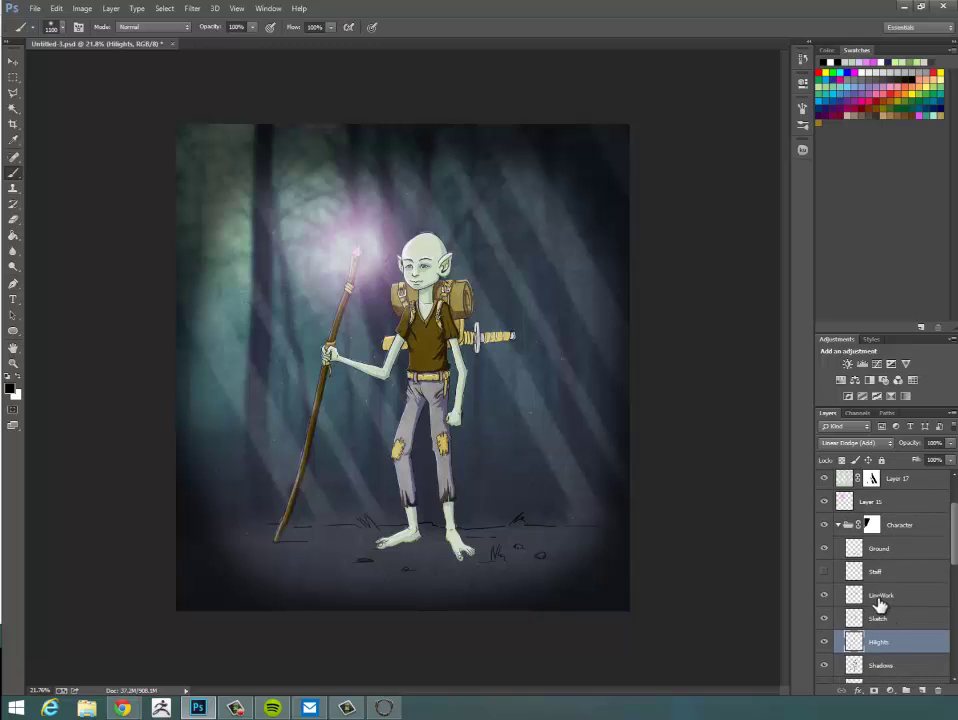
{"action": "left_click_drag", "start_coordinate": [955, 553], "coordinate": [948, 621]}
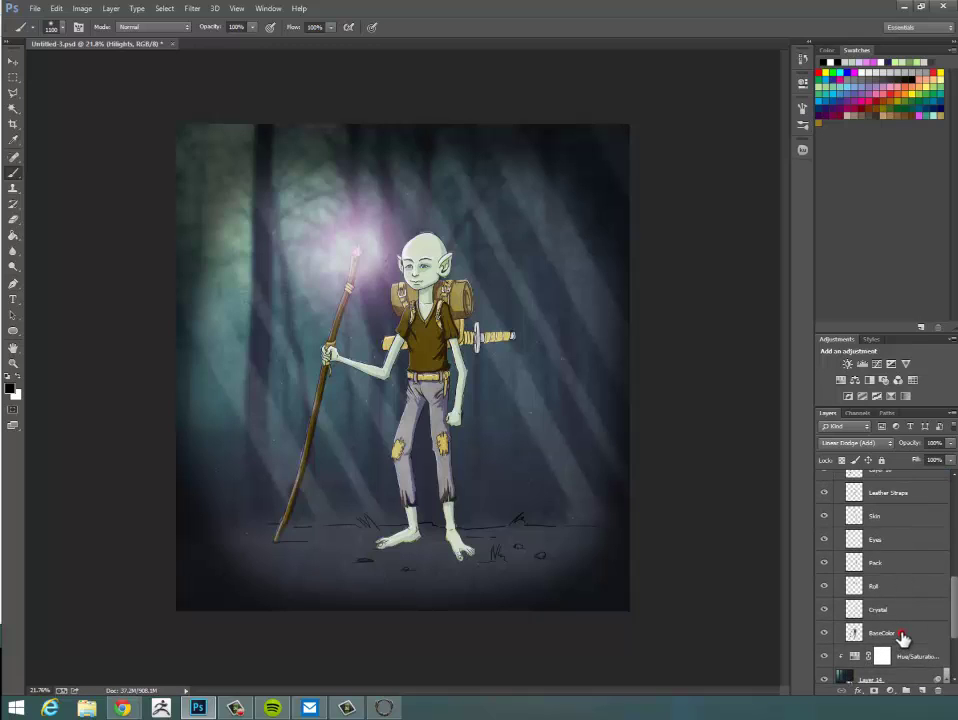
{"action": "left_click", "coordinate": [880, 633], "text": "shift"}
{"action": "key", "text": "ctrl+g"}
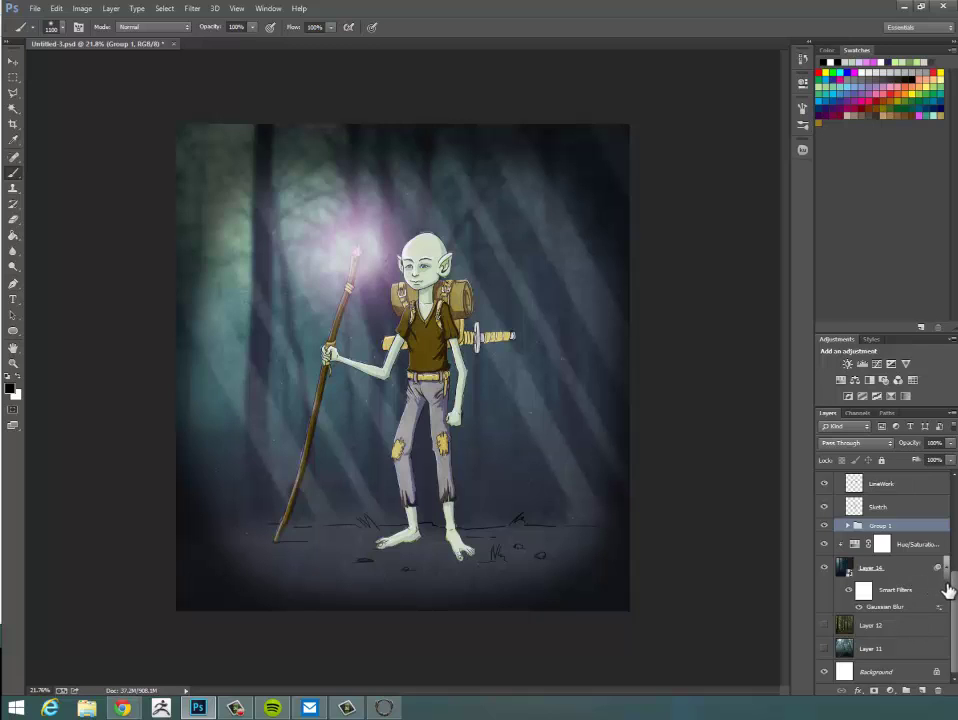
{"action": "left_click_drag", "start_coordinate": [949, 590], "coordinate": [953, 545]}
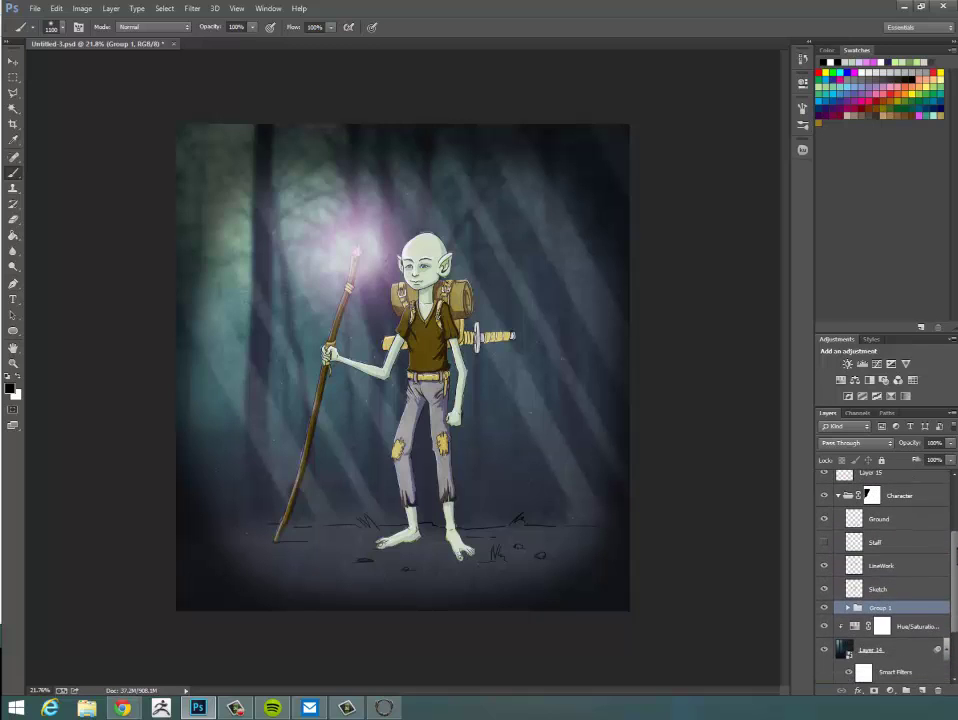
Add a layer mask to Group 1, the group holding the character's colour layers.
{"action": "left_click_drag", "start_coordinate": [877, 611], "coordinate": [778, 589]}
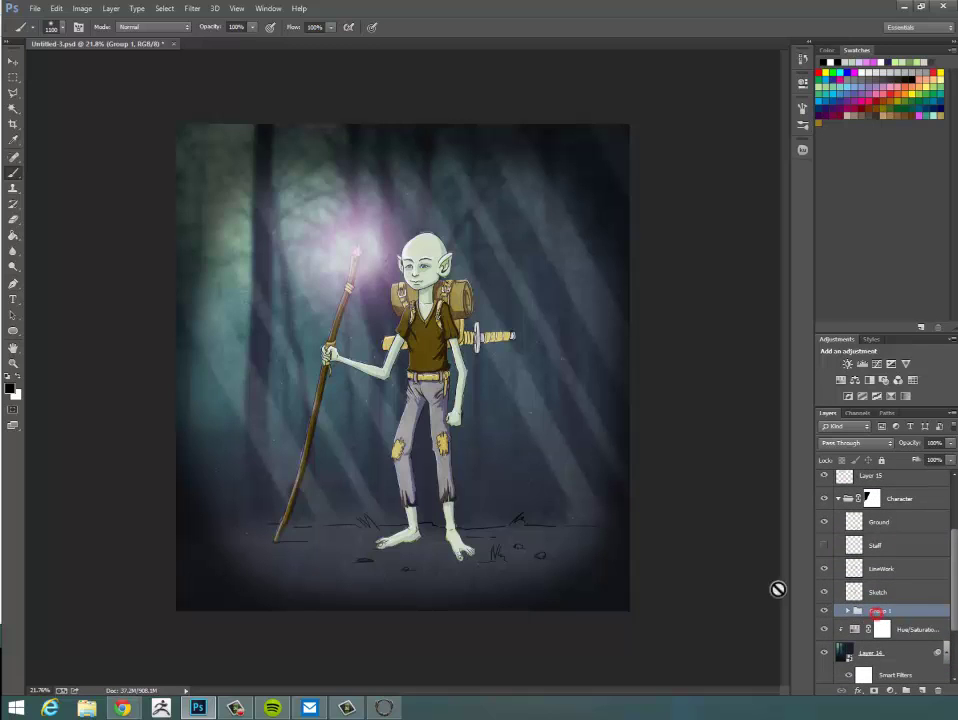
{"action": "left_click", "coordinate": [890, 690]}
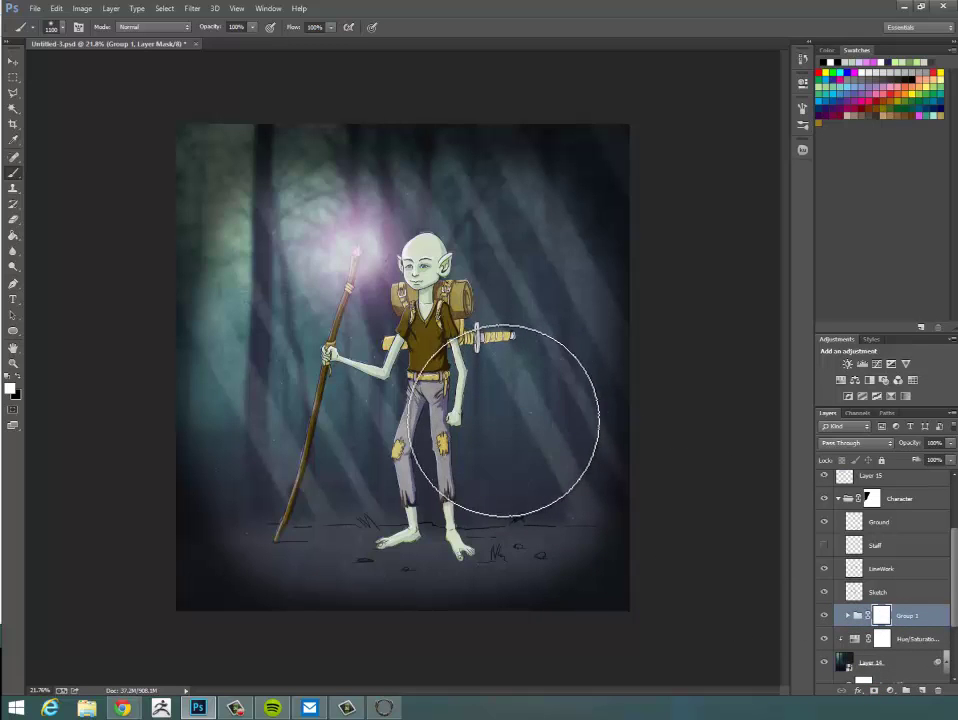
{"action": "key", "text": "a"}
{"action": "key", "text": "b"}
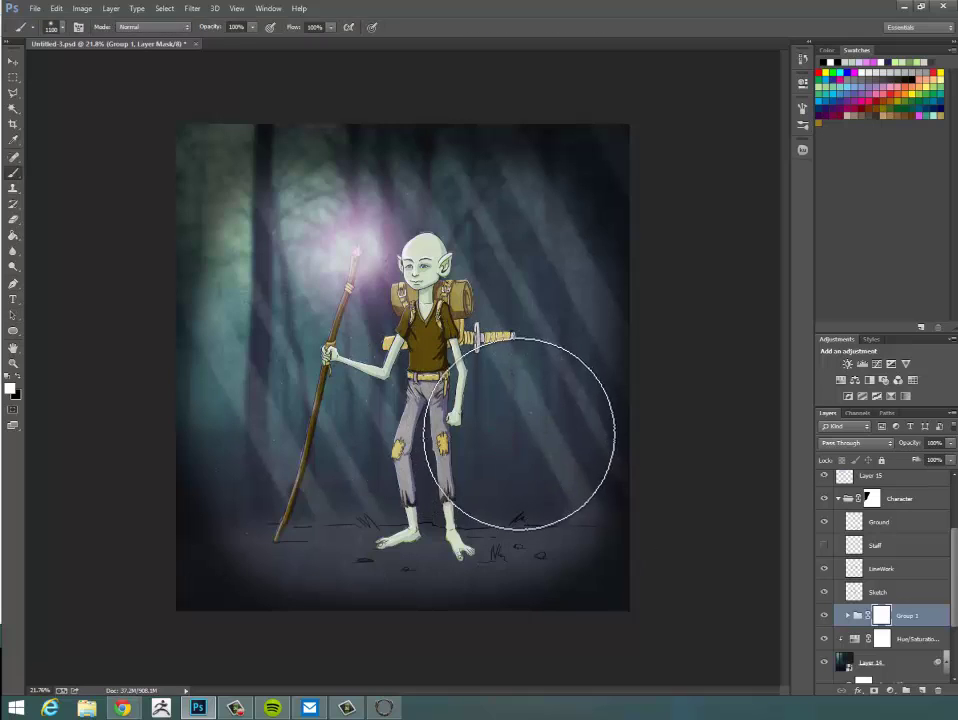
{"action": "key", "text": "z"}
{"action": "mouse_move", "coordinate": [505, 443]}
{"action": "left_mouse_down"}
{"action": "mouse_move", "coordinate": [535, 440]}
{"action": "mouse_move", "coordinate": [505, 436]}
{"action": "mouse_move", "coordinate": [517, 438]}
{"action": "left_mouse_up"}
{"action": "key", "text": "b"}
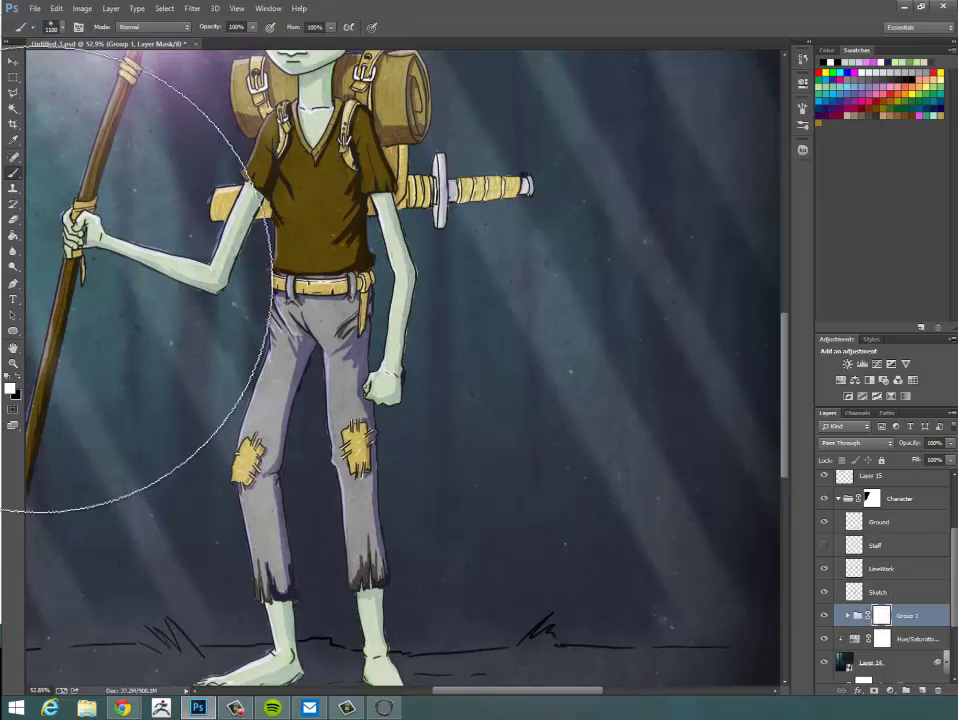
Choose the hard round brush tip with 100% hardness for painting on the mask.
{"action": "left_click", "coordinate": [49, 27]}
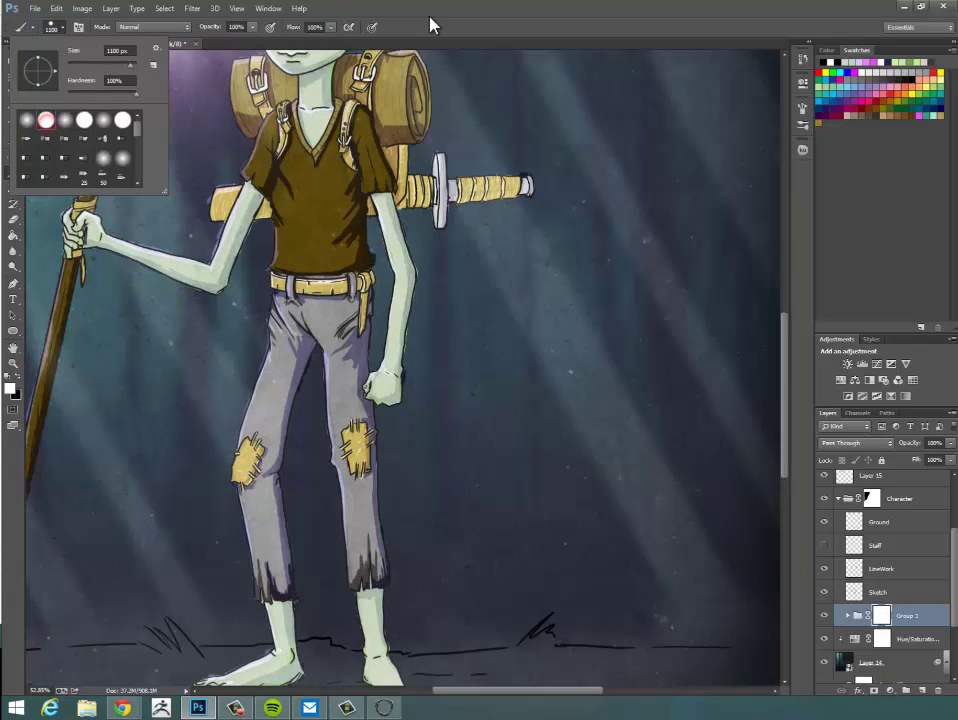
{"action": "left_click", "coordinate": [321, 12]}
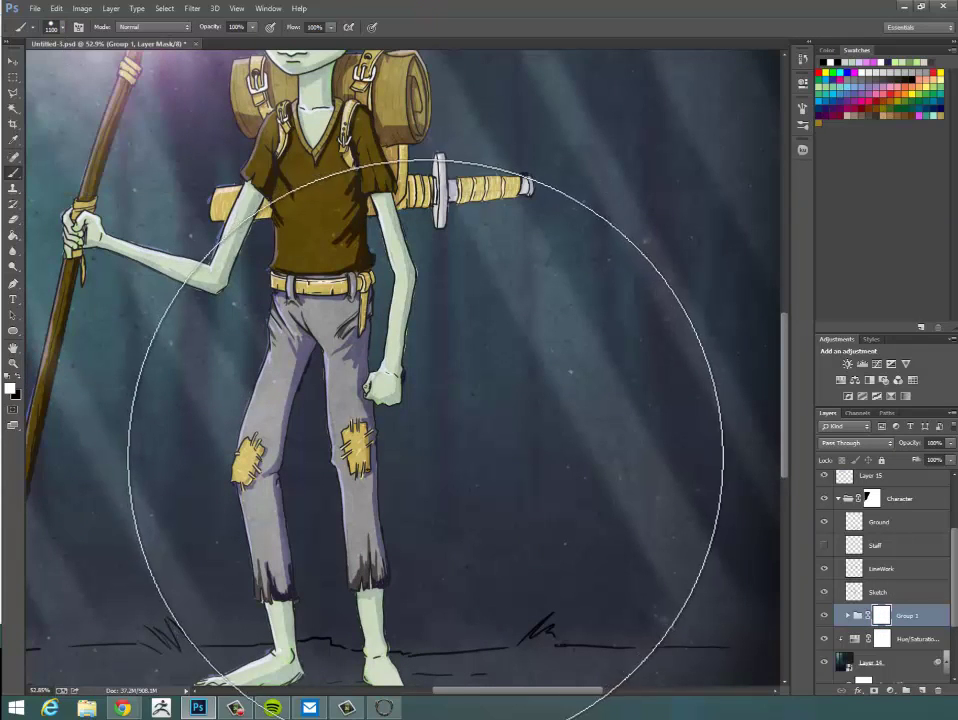
{"action": "left_click", "coordinate": [49, 27]}
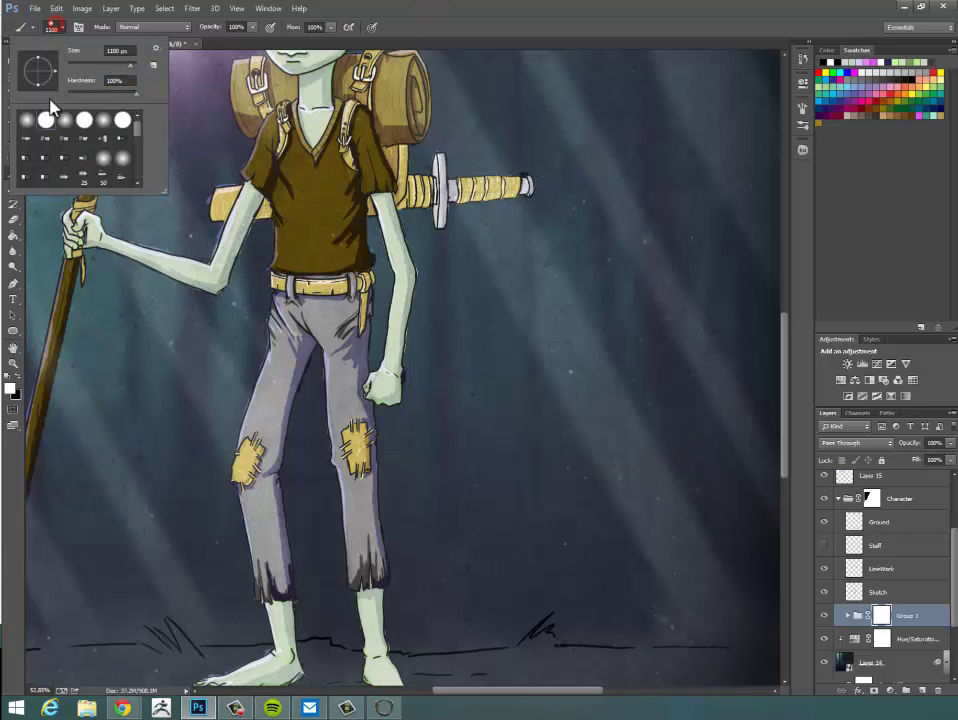
{"action": "left_click", "coordinate": [45, 117]}
{"action": "left_click", "coordinate": [436, 22]}
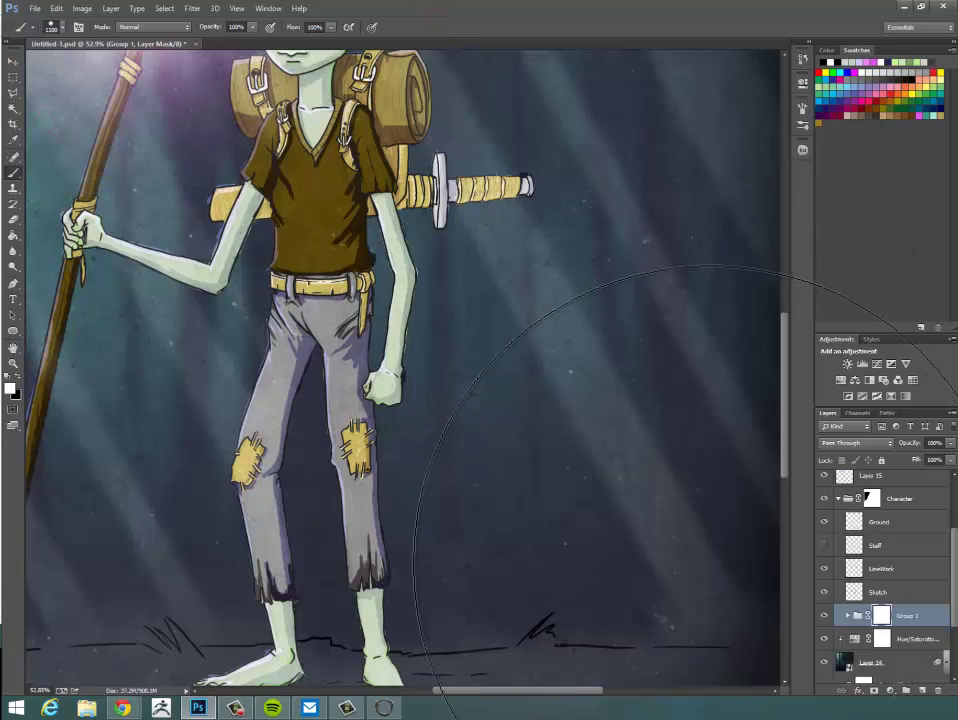
Reduce the brush size to 40 px and make black the foreground colour.
{"action": "key", "text": "bracketleft"}
{"action": "key", "text": "bracketleft"}
{"action": "key", "text": "bracketleft"}
{"action": "key", "text": "bracketleft"}
{"action": "key", "text": "bracketleft"}
{"action": "key", "text": "bracketleft"}
{"action": "key", "text": "bracketleft"}
{"action": "key", "text": "bracketleft"}
{"action": "key", "text": "bracketleft"}
{"action": "key", "text": "bracketleft"}
{"action": "key", "text": "bracketleft"}
{"action": "key", "text": "bracketleft"}
{"action": "key", "text": "bracketleft"}
{"action": "key", "text": "bracketleft"}
{"action": "key", "text": "bracketleft"}
{"action": "key", "text": "bracketleft"}
{"action": "key", "text": "bracketleft"}
{"action": "key", "text": "bracketleft"}
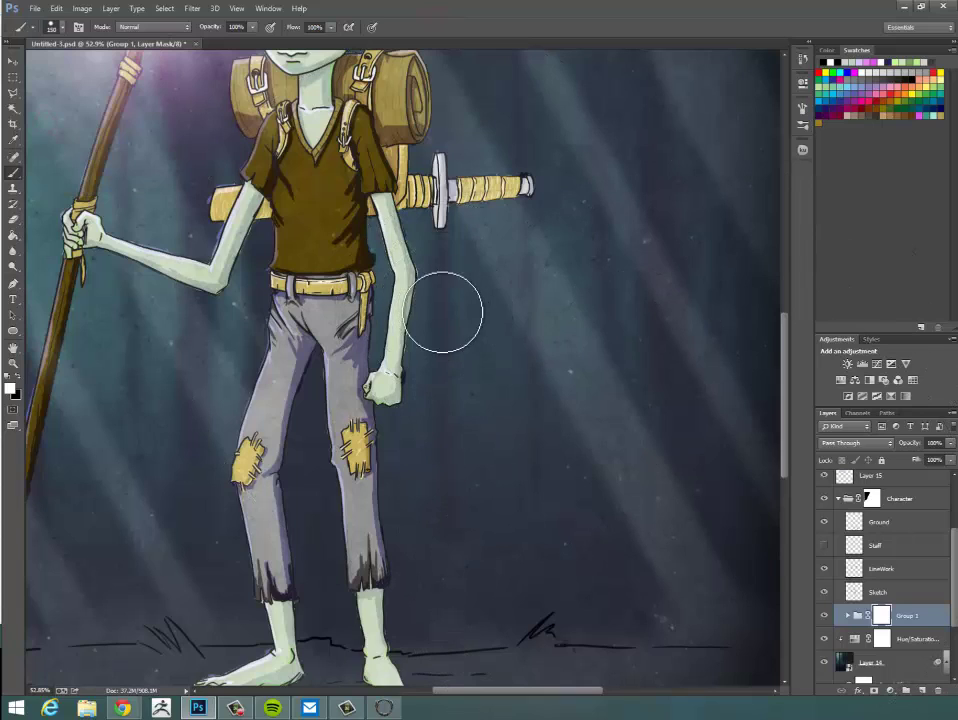
{"action": "key", "text": "bracketleft"}
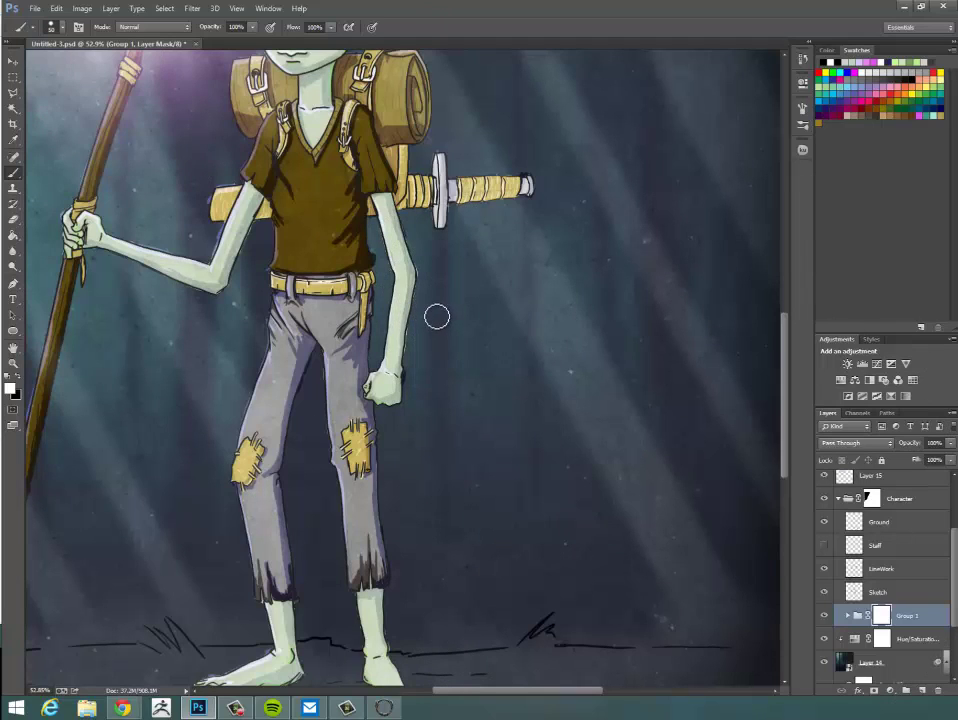
{"action": "left_click", "coordinate": [17, 377]}
{"action": "left_click", "coordinate": [13, 363]}
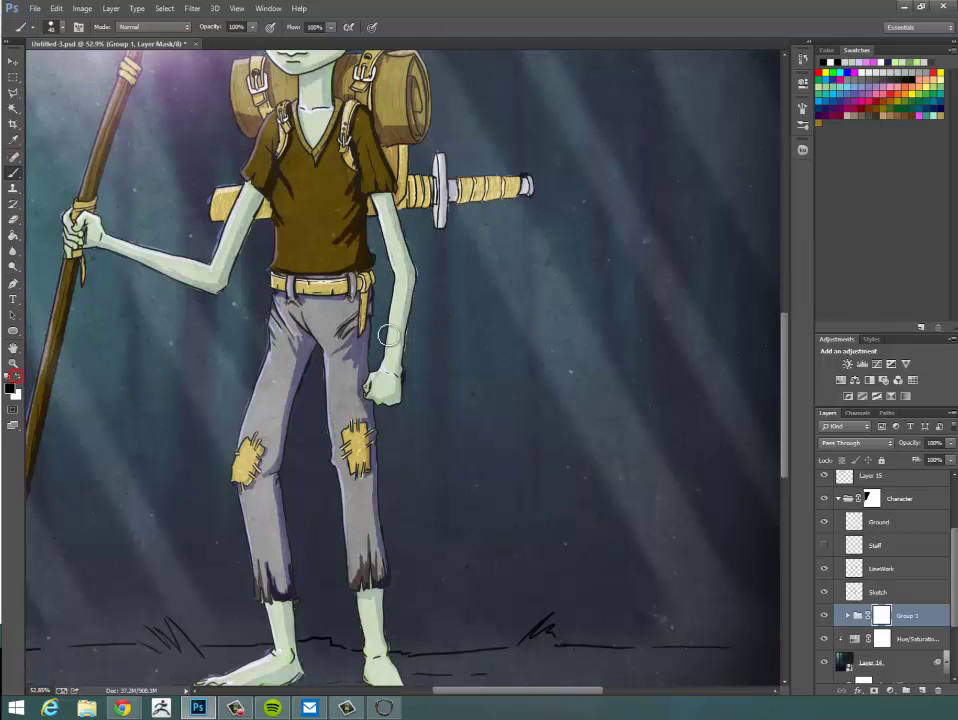
{"action": "left_click_drag", "start_coordinate": [431, 360], "coordinate": [470, 359]}
{"action": "key", "text": "b"}
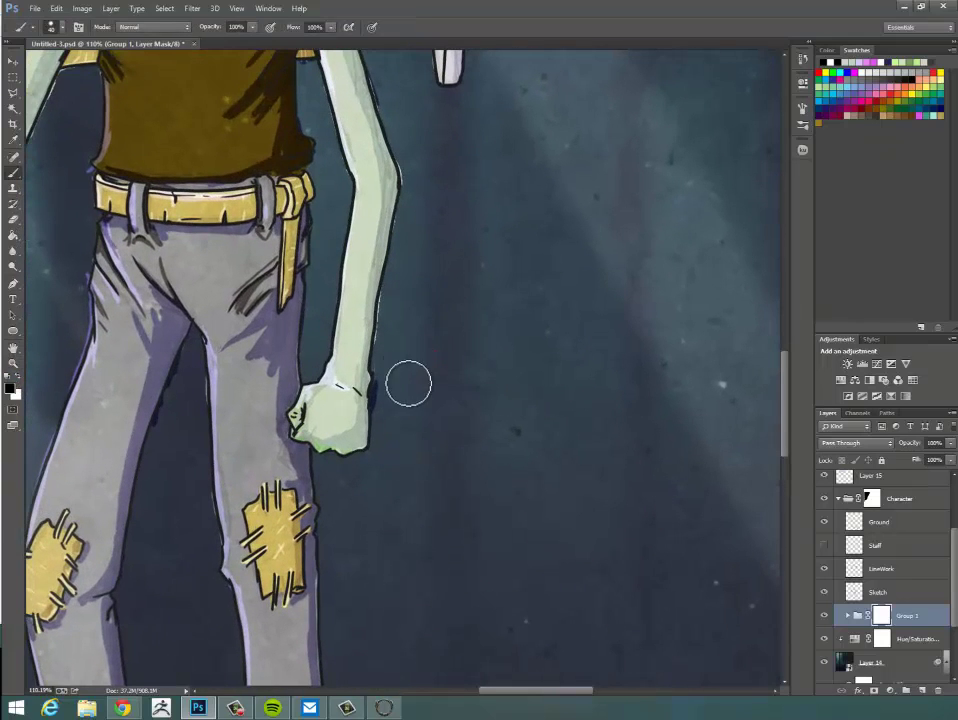
Mask out the colour spilling past the line work around the lowered arm and fist, reducing the brush to 25 px.
{"action": "left_click", "coordinate": [381, 420]}
{"action": "mouse_move", "coordinate": [405, 404]}
{"action": "left_mouse_down"}
{"action": "mouse_move", "coordinate": [400, 256]}
{"action": "mouse_move", "coordinate": [413, 174]}
{"action": "mouse_move", "coordinate": [403, 122]}
{"action": "mouse_move", "coordinate": [430, 196]}
{"action": "mouse_move", "coordinate": [390, 138]}
{"action": "mouse_move", "coordinate": [375, 68]}
{"action": "mouse_move", "coordinate": [385, 108]}
{"action": "mouse_move", "coordinate": [374, 78]}
{"action": "left_mouse_up"}
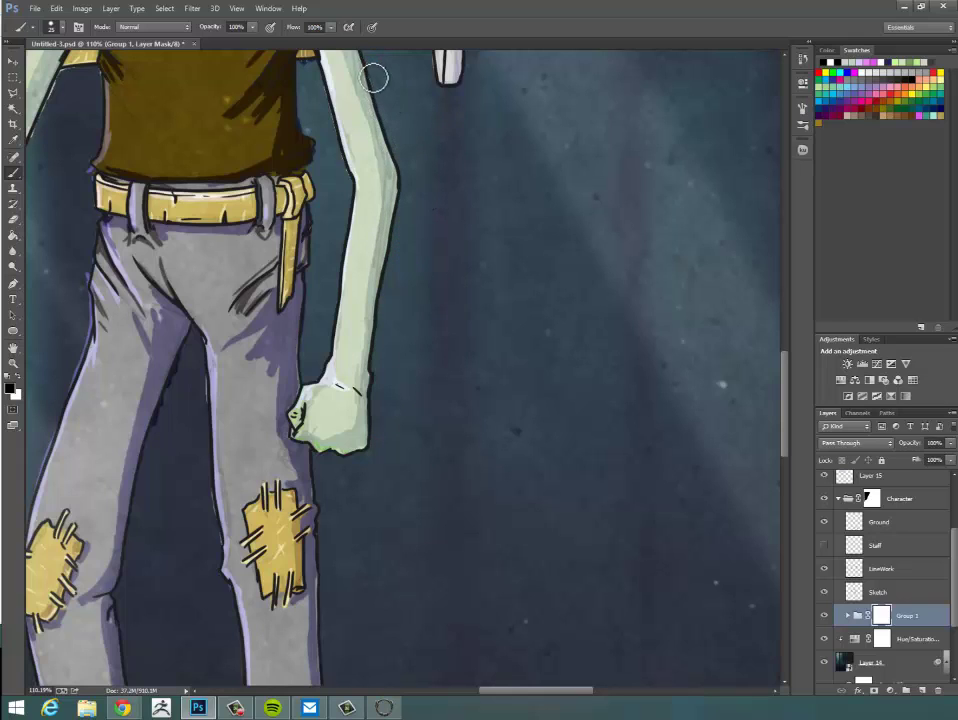
{"action": "left_click", "coordinate": [449, 187]}
{"action": "mouse_move", "coordinate": [472, 314]}
{"action": "left_mouse_down"}
{"action": "mouse_move", "coordinate": [473, 413]}
{"action": "mouse_move", "coordinate": [460, 417]}
{"action": "left_mouse_up"}
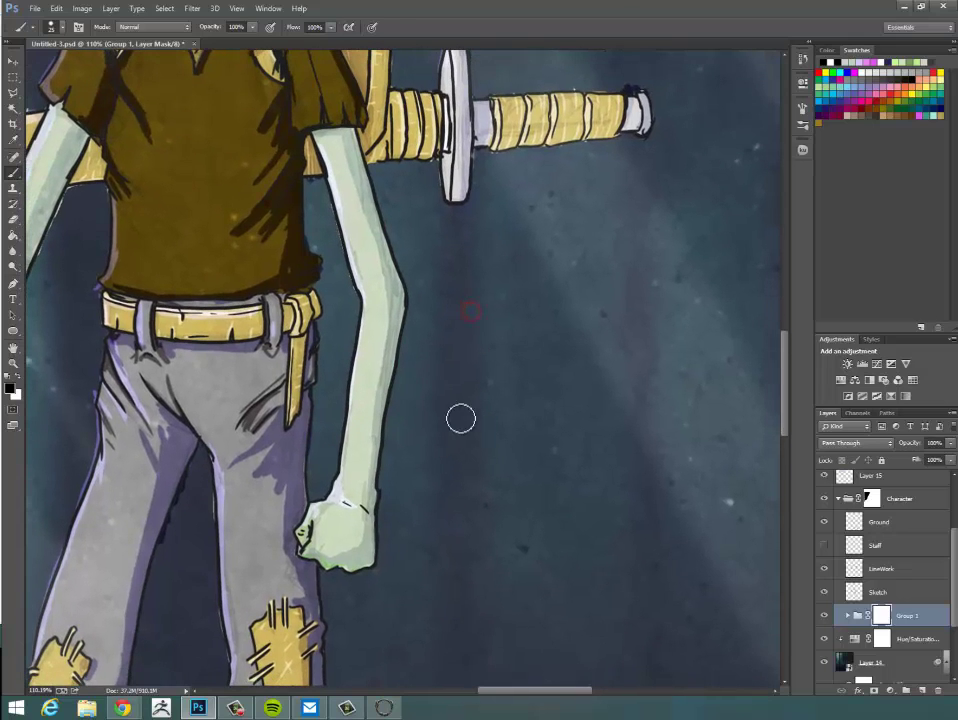
{"action": "left_click", "coordinate": [319, 491]}
{"action": "left_click", "coordinate": [350, 295]}
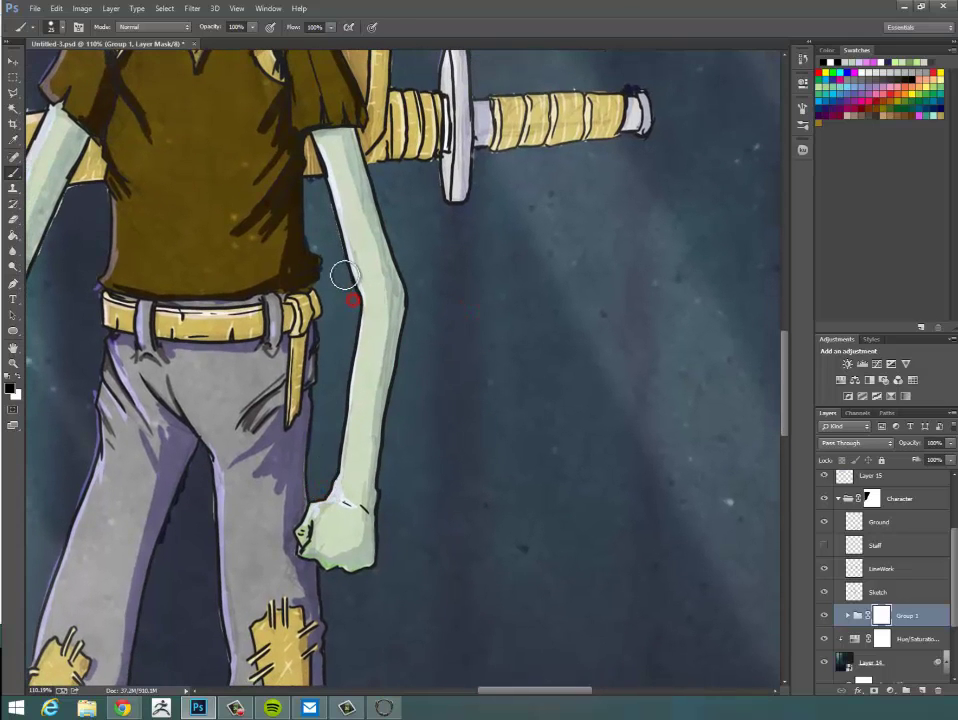
{"action": "left_click", "coordinate": [316, 178]}
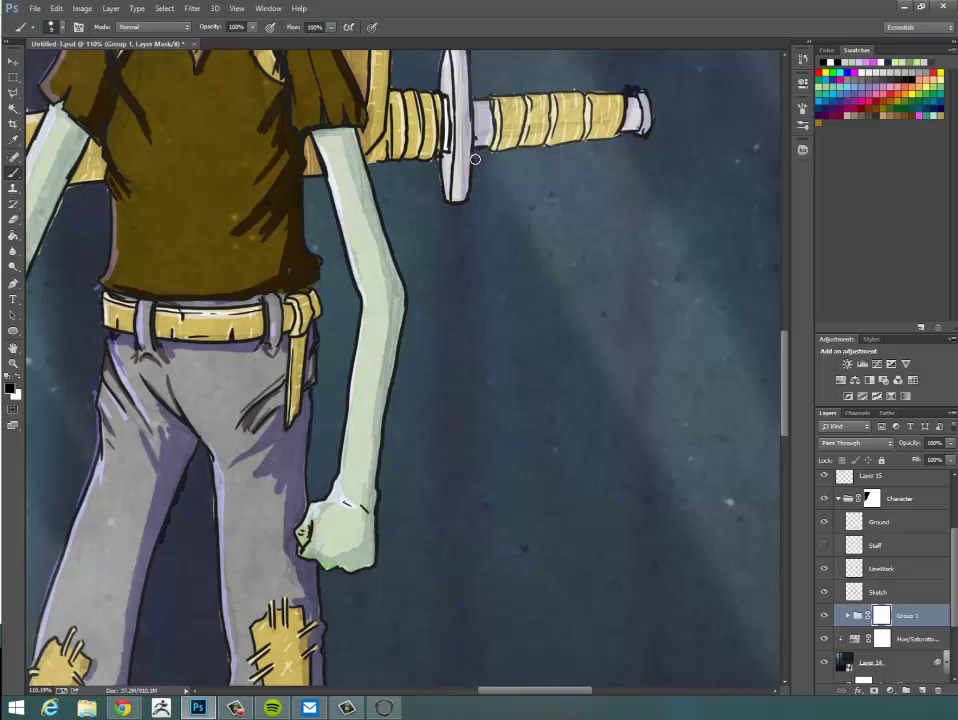
Mask out stray colour around the sword handle, the adjacent end of the bedroll, the large ear and the head with a 9 px brush.
{"action": "left_click_drag", "start_coordinate": [520, 246], "coordinate": [509, 465]}
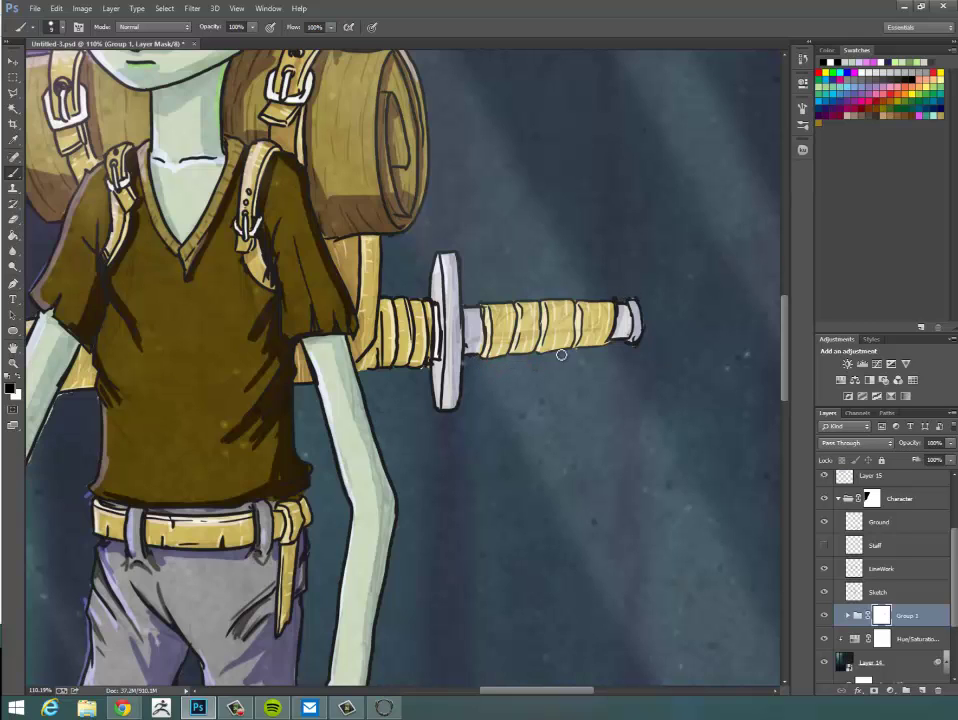
{"action": "left_click_drag", "start_coordinate": [492, 246], "coordinate": [509, 348]}
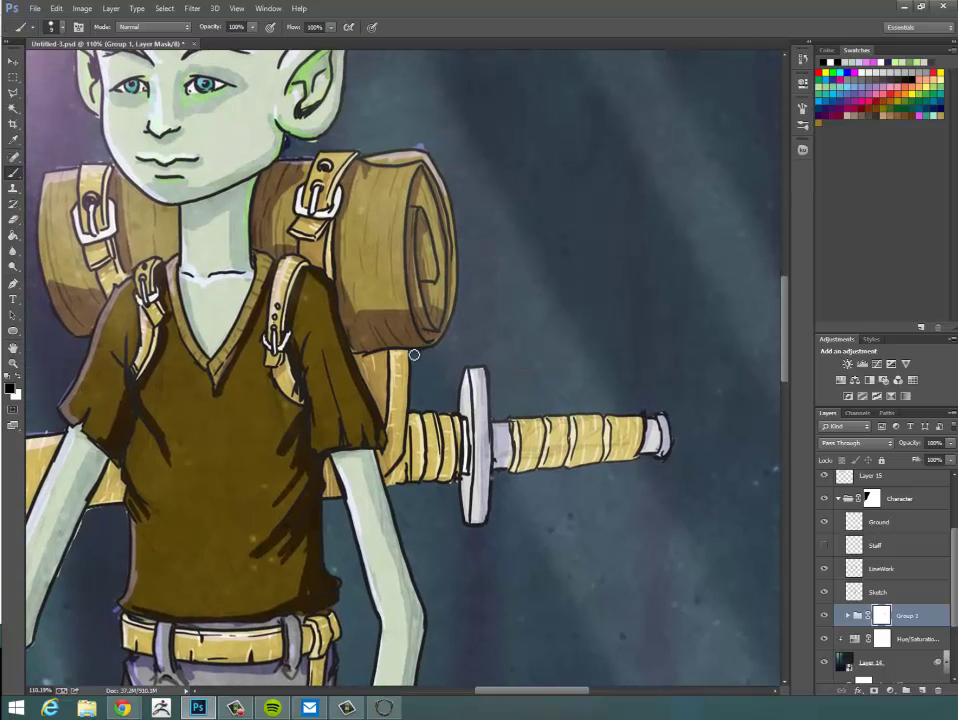
{"action": "left_click_drag", "start_coordinate": [431, 353], "coordinate": [460, 412]}
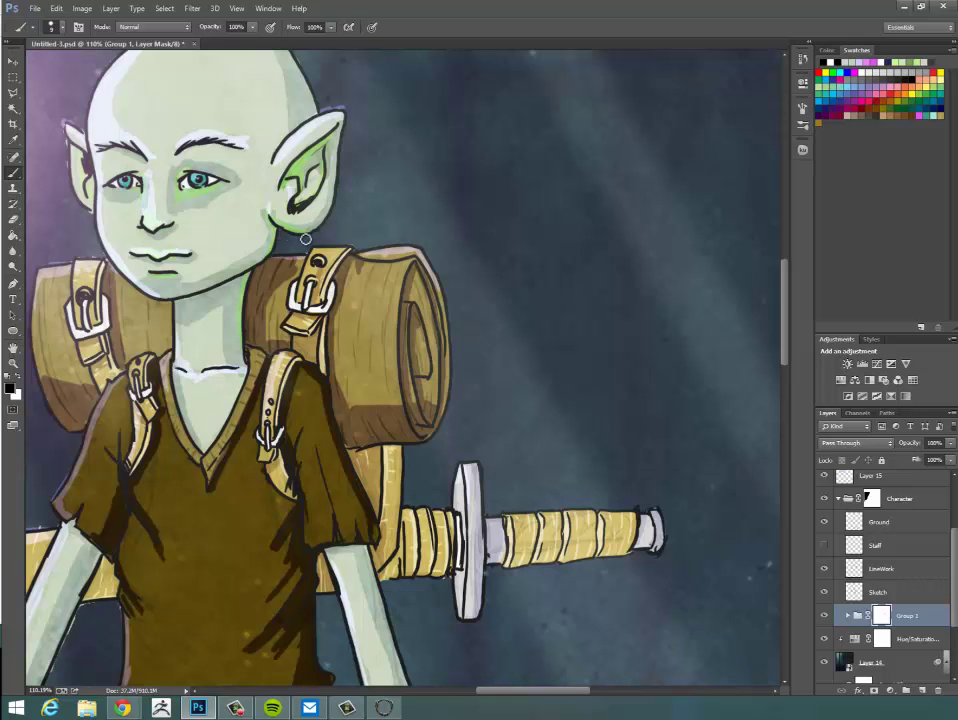
{"action": "left_click_drag", "start_coordinate": [371, 160], "coordinate": [382, 216]}
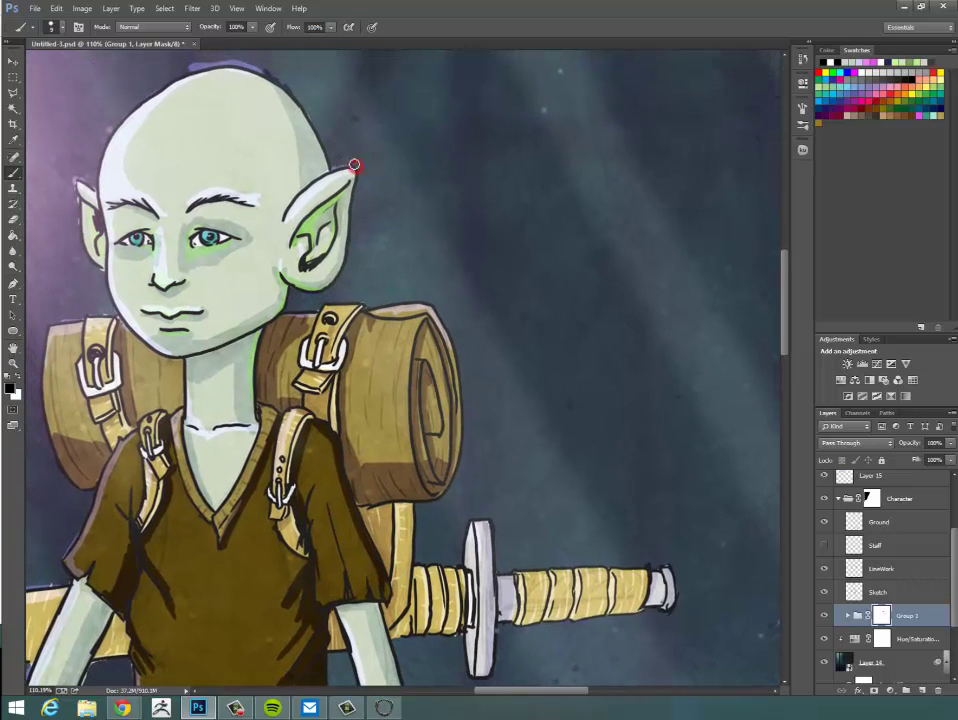
{"action": "left_click_drag", "start_coordinate": [331, 118], "coordinate": [353, 186]}
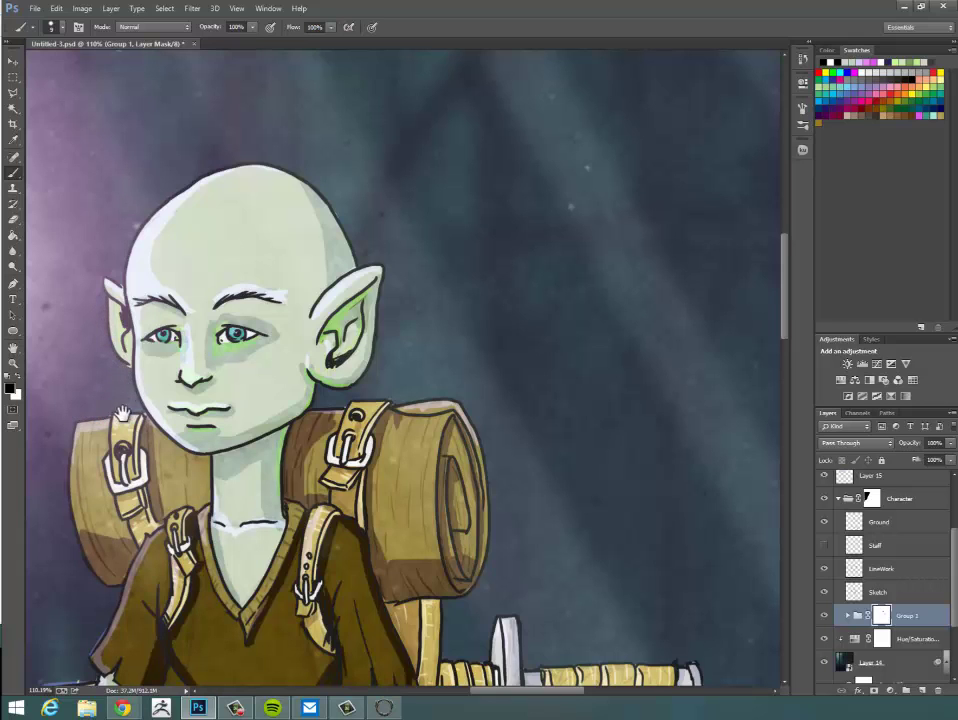
Mask out stray colour along the staff-side end of the bedroll, the shirt sleeve and the tip of the scabbard.
{"action": "left_click_drag", "start_coordinate": [72, 397], "coordinate": [122, 317]}
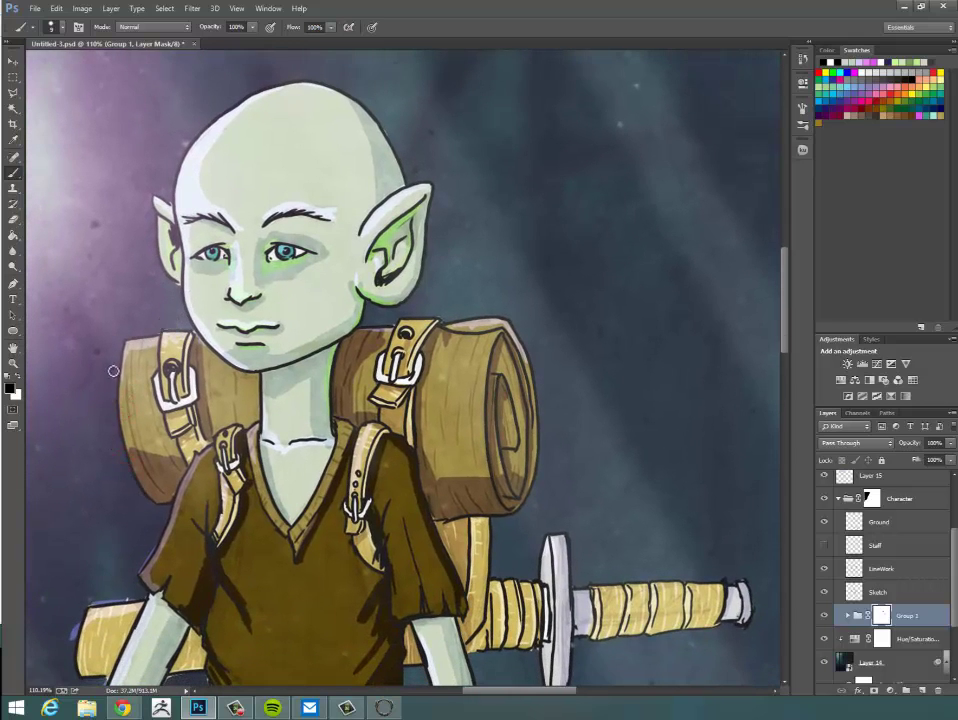
{"action": "left_click_drag", "start_coordinate": [148, 512], "coordinate": [156, 511]}
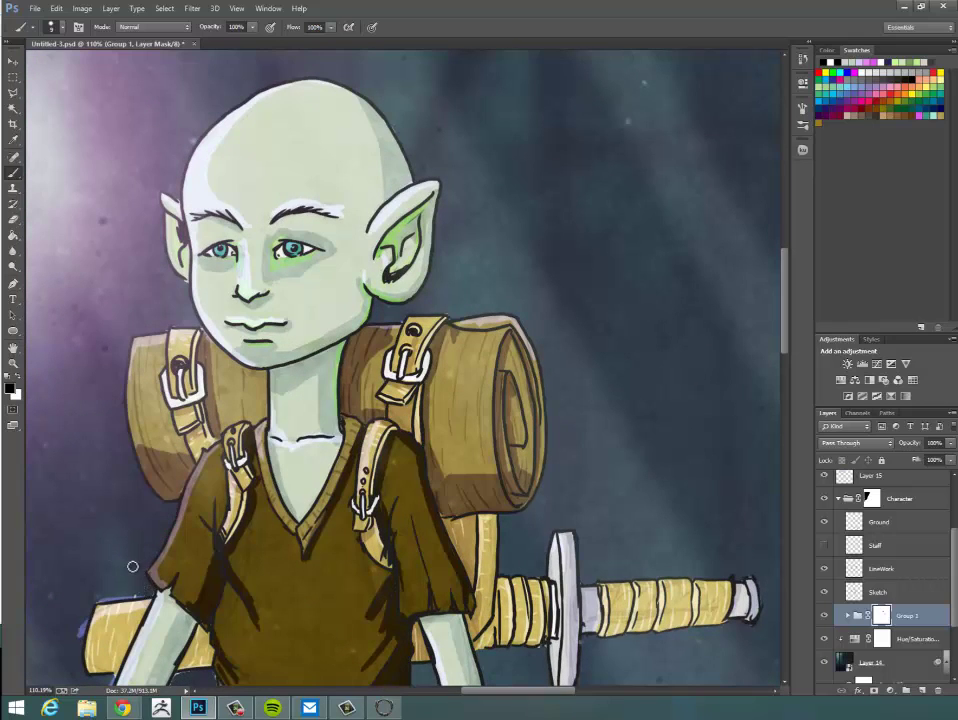
{"action": "left_click", "coordinate": [80, 647]}
{"action": "left_click_drag", "start_coordinate": [122, 447], "coordinate": [168, 262]}
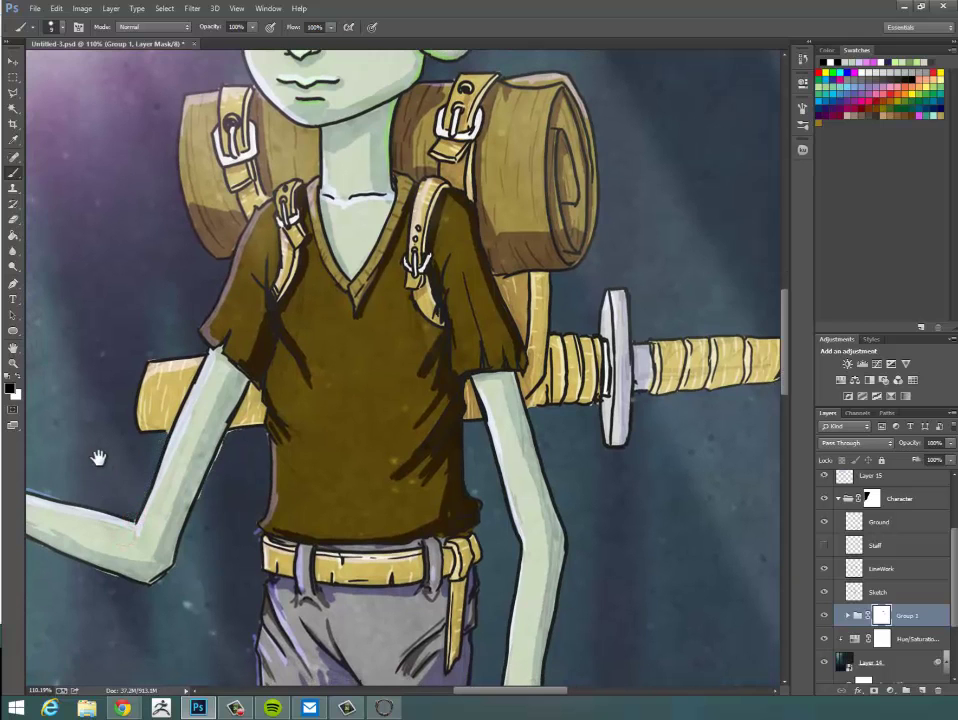
Clean up the colour spill around the staff-holding arm, its hand and elbow on the group mask.
{"action": "left_click_drag", "start_coordinate": [96, 455], "coordinate": [190, 455]}
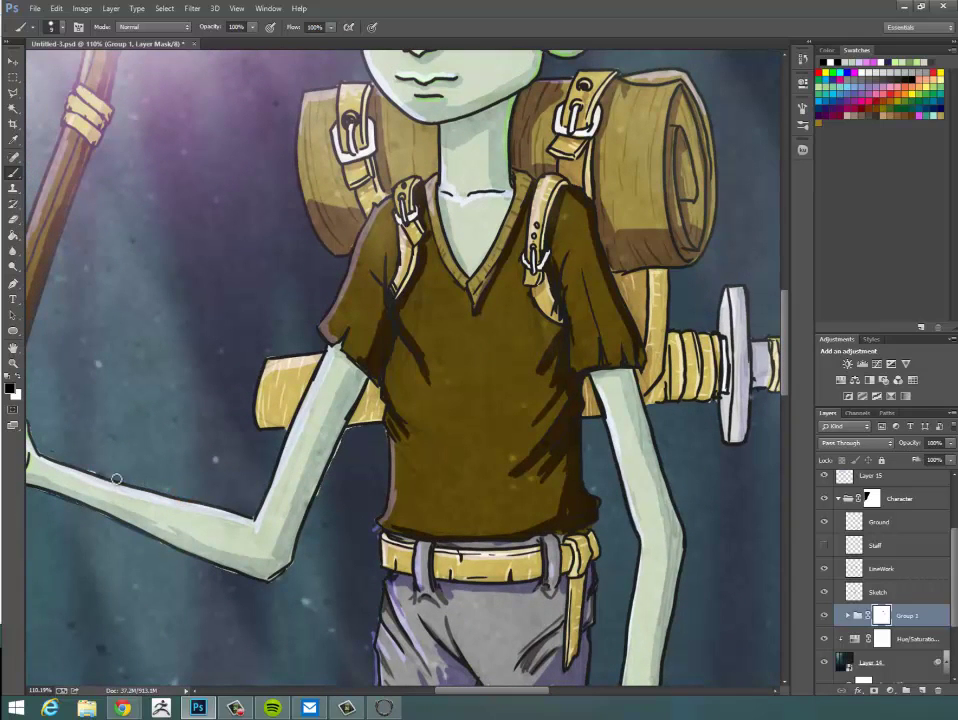
{"action": "left_click_drag", "start_coordinate": [80, 458], "coordinate": [158, 451]}
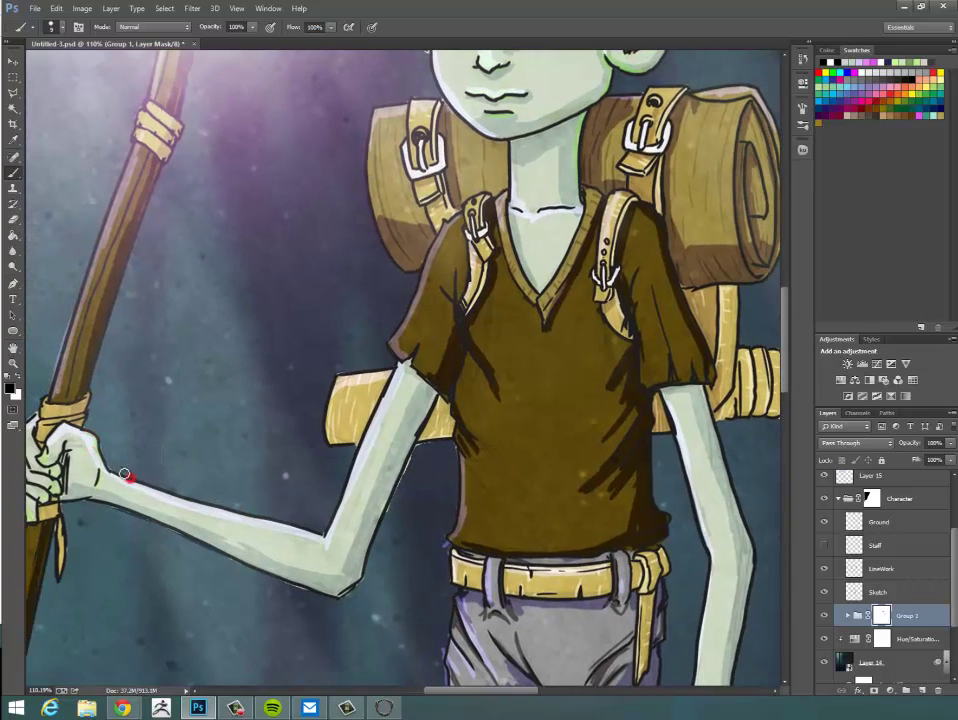
{"action": "left_click_drag", "start_coordinate": [94, 428], "coordinate": [214, 502]}
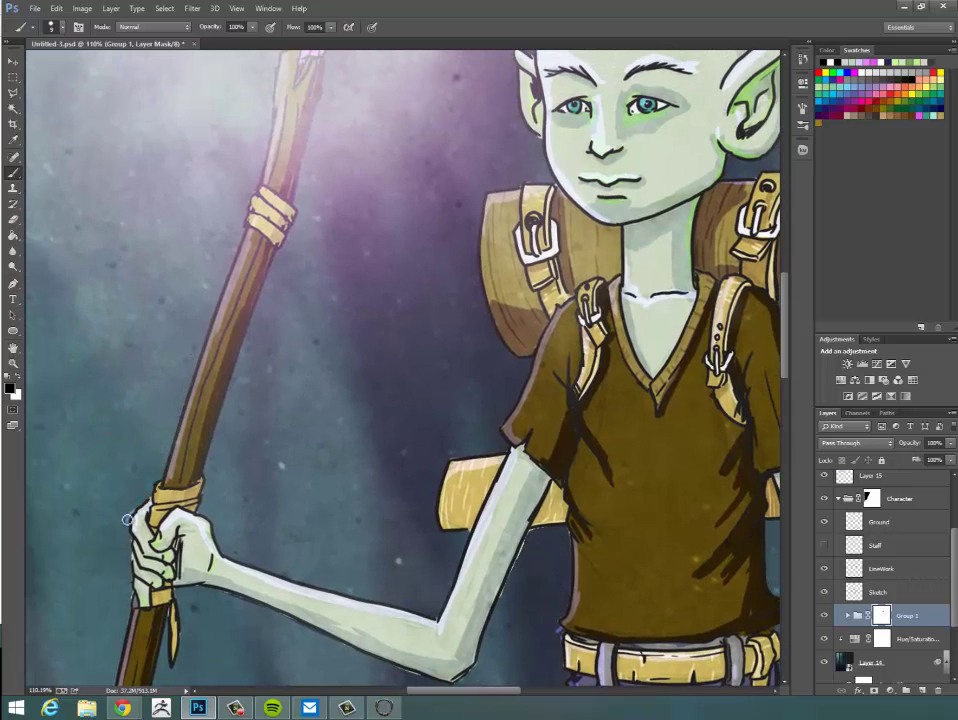
{"action": "left_click", "coordinate": [129, 597]}
{"action": "left_click_drag", "start_coordinate": [295, 520], "coordinate": [235, 435]}
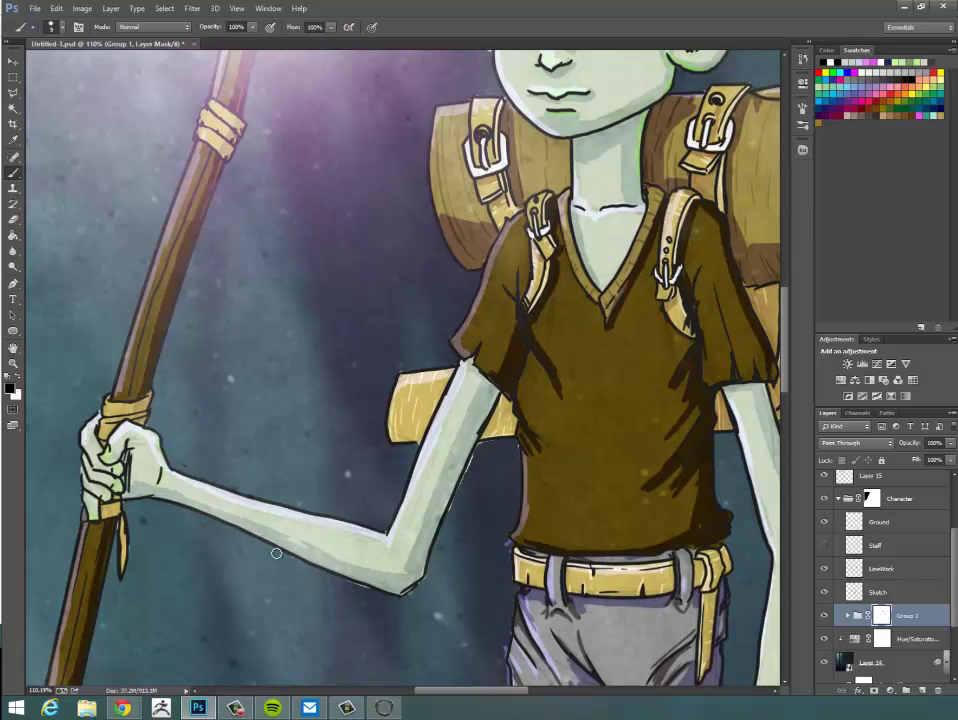
{"action": "left_click_drag", "start_coordinate": [332, 590], "coordinate": [207, 464]}
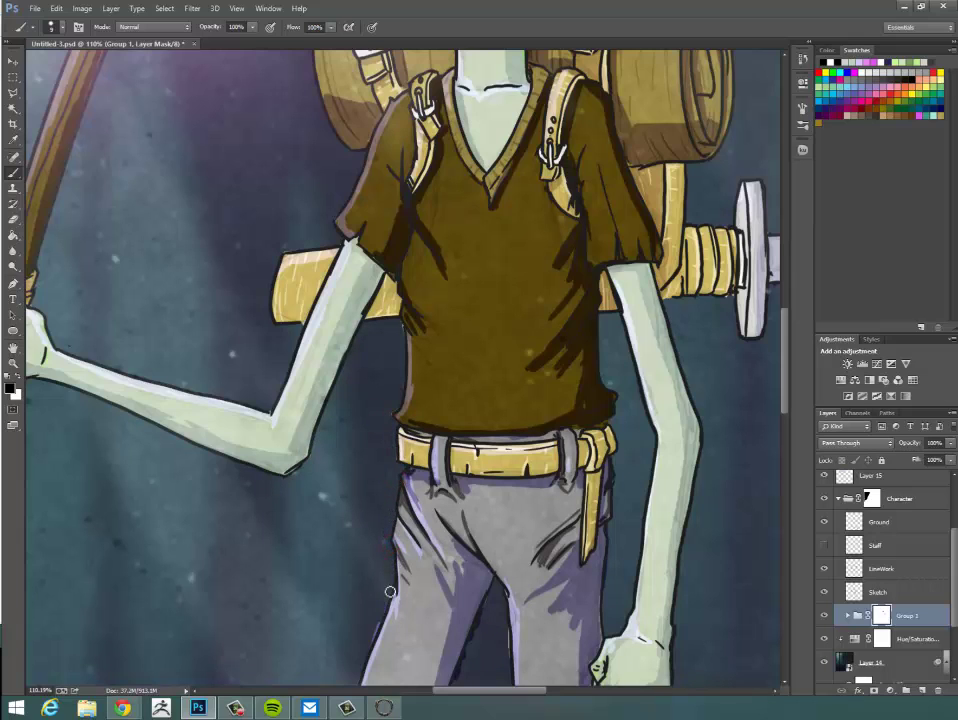
Mask out the purple spill along the outer edge of the staff-side trouser leg from hip to torn hem.
{"action": "left_click_drag", "start_coordinate": [390, 590], "coordinate": [424, 421]}
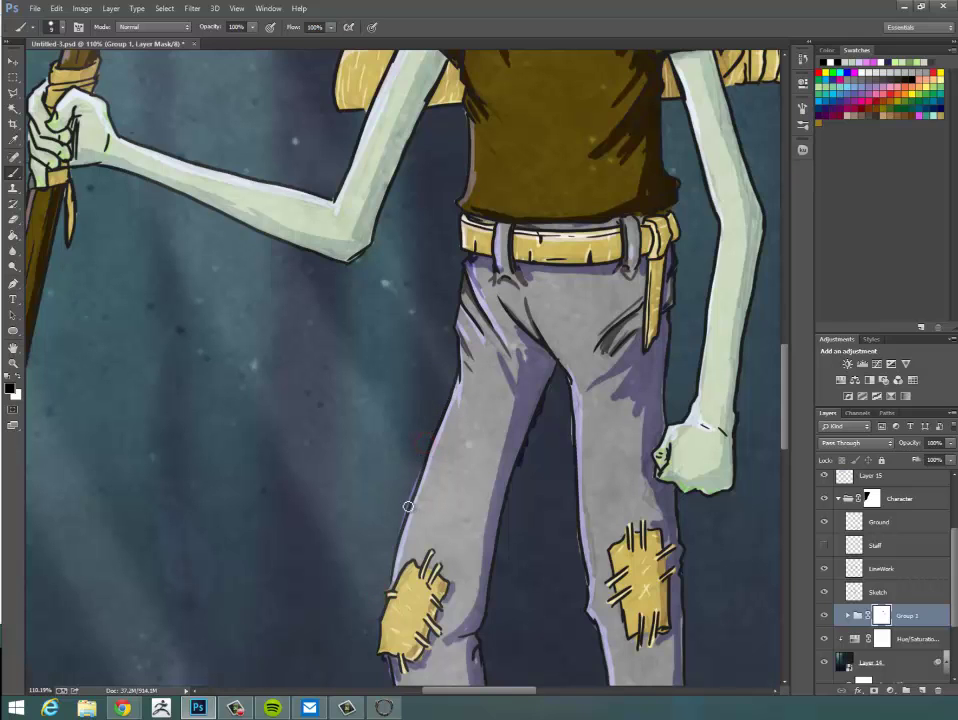
{"action": "left_click_drag", "start_coordinate": [386, 579], "coordinate": [374, 396]}
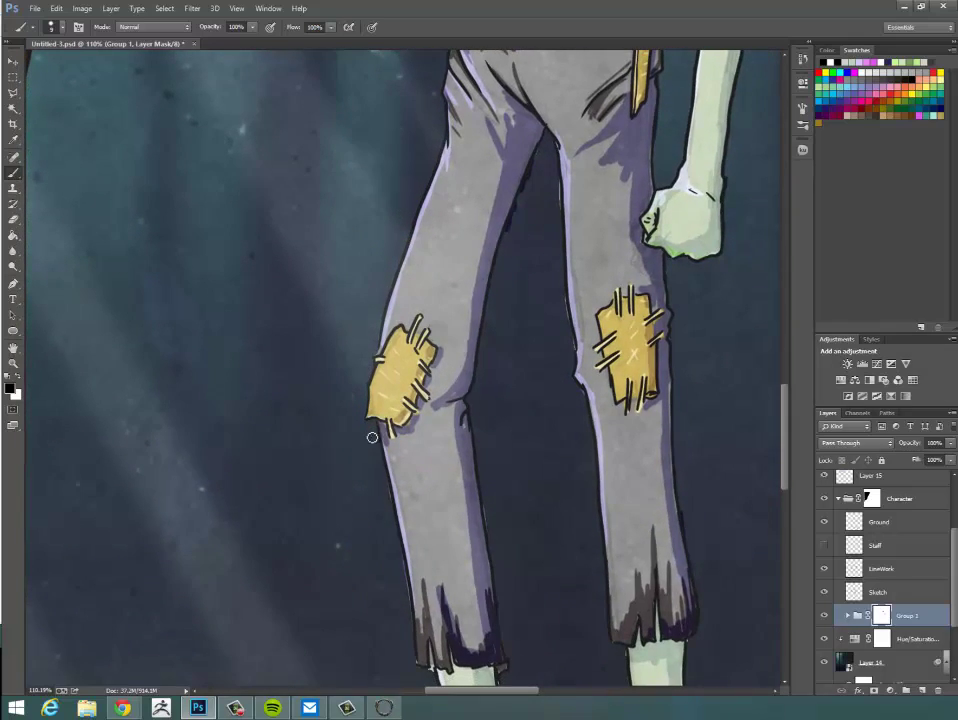
{"action": "left_click", "coordinate": [381, 500]}
{"action": "left_click_drag", "start_coordinate": [410, 655], "coordinate": [316, 410]}
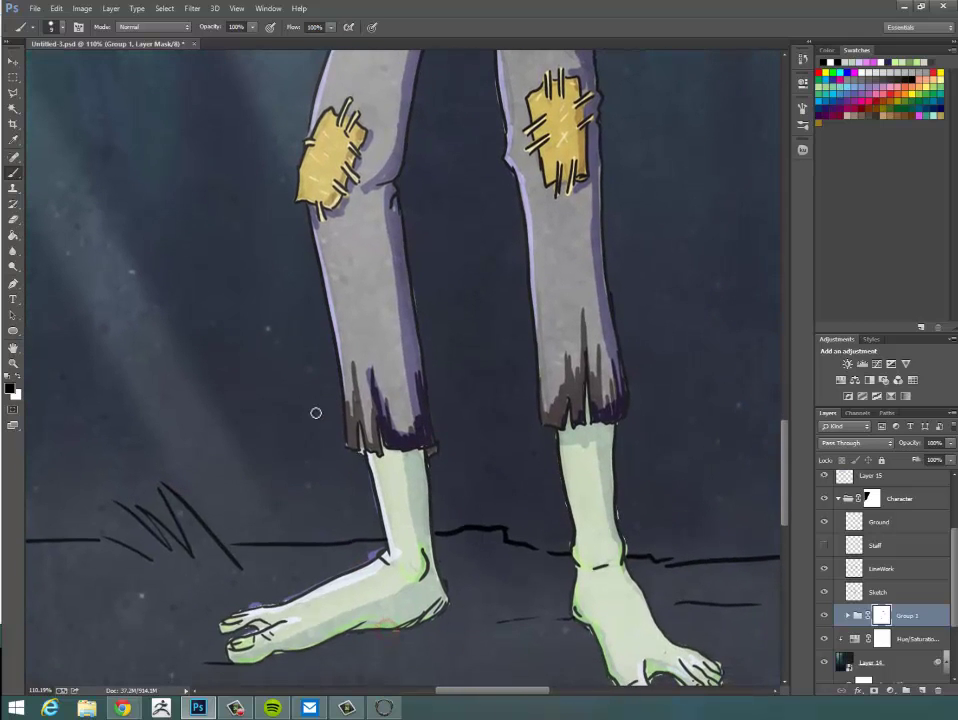
Mask out stray colour around the staff-side trouser hem, ankle, foot and toes.
{"action": "left_click", "coordinate": [354, 450]}
{"action": "left_click", "coordinate": [378, 551]}
{"action": "left_click", "coordinate": [363, 562]}
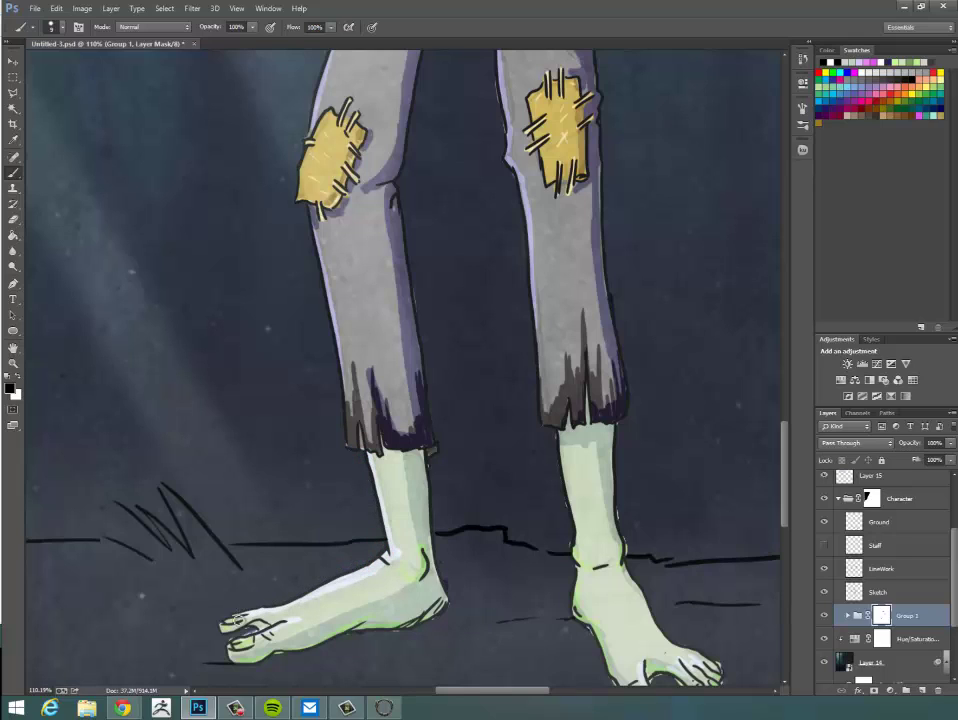
{"action": "left_click", "coordinate": [213, 630]}
{"action": "left_click", "coordinate": [233, 636]}
{"action": "left_click", "coordinate": [263, 668]}
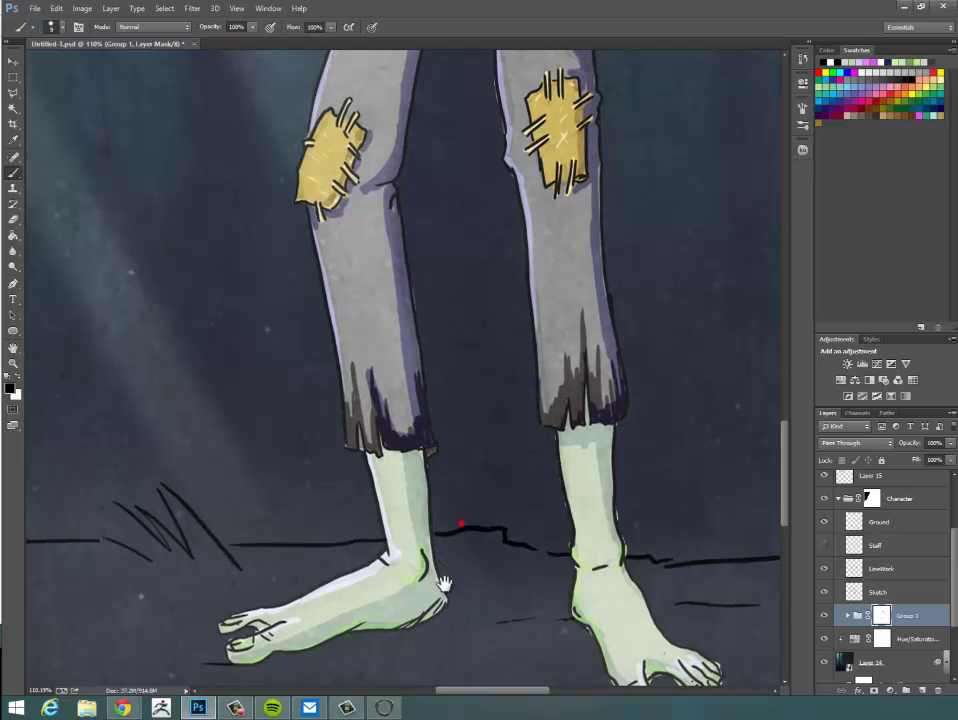
Mask out stray colour along the inner edges of both trouser legs from the crotch down past the knees.
{"action": "left_click_drag", "start_coordinate": [405, 222], "coordinate": [413, 443]}
{"action": "mouse_move", "coordinate": [464, 468]}
{"action": "left_mouse_down"}
{"action": "mouse_move", "coordinate": [434, 492]}
{"action": "mouse_move", "coordinate": [456, 546]}
{"action": "left_mouse_up"}
{"action": "left_click", "coordinate": [468, 205]}
{"action": "left_click", "coordinate": [442, 263]}
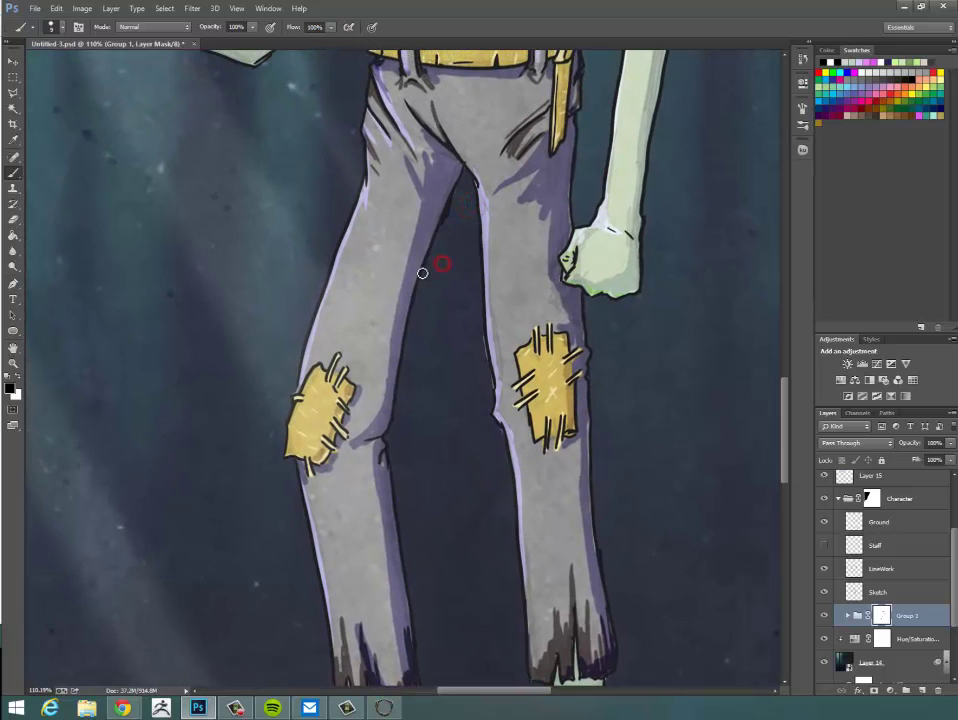
{"action": "left_click", "coordinate": [475, 346]}
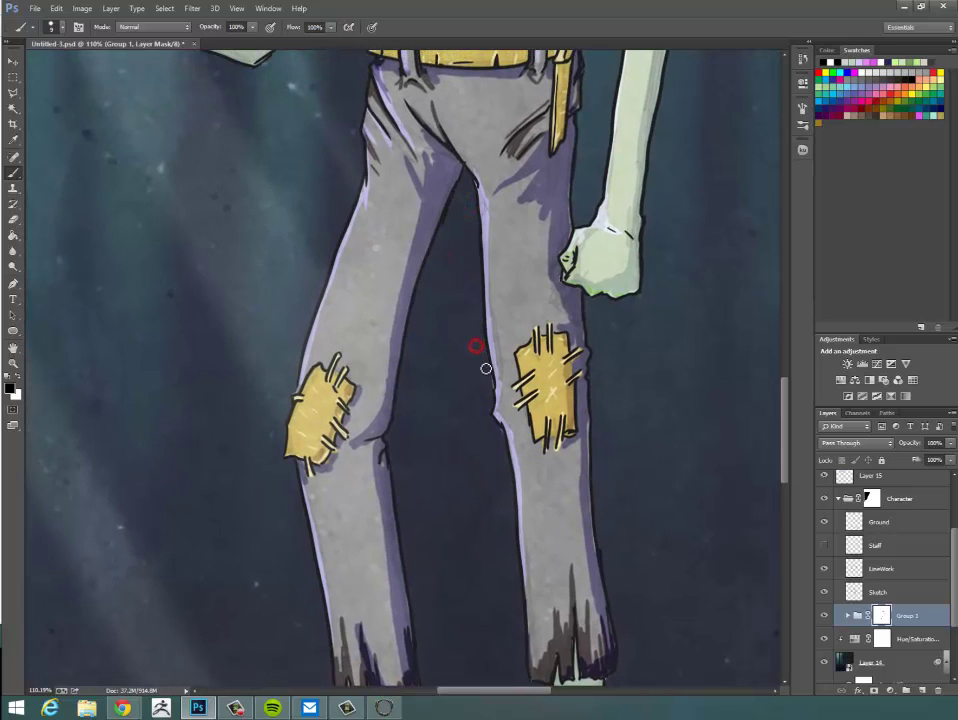
{"action": "left_click", "coordinate": [492, 430]}
{"action": "left_click_drag", "start_coordinate": [498, 513], "coordinate": [507, 461]}
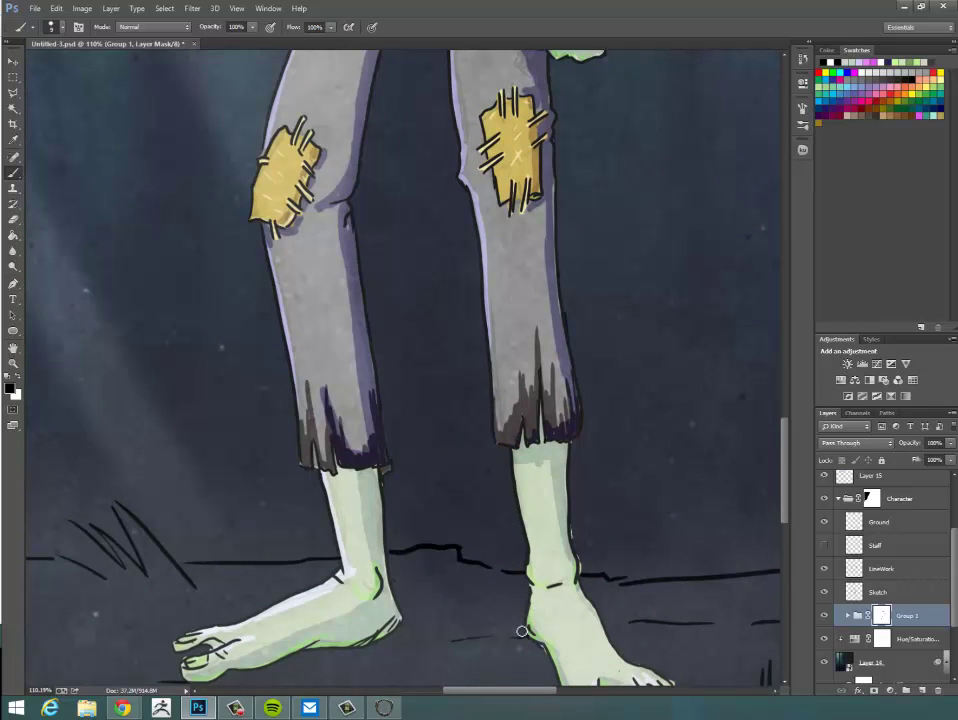
Mask out stray colour around the heel, ankle and toes of the foot farther from the staff.
{"action": "mouse_move", "coordinate": [512, 655]}
{"action": "left_mouse_down"}
{"action": "mouse_move", "coordinate": [406, 451]}
{"action": "mouse_move", "coordinate": [395, 451]}
{"action": "left_mouse_up"}
{"action": "left_click", "coordinate": [464, 338]}
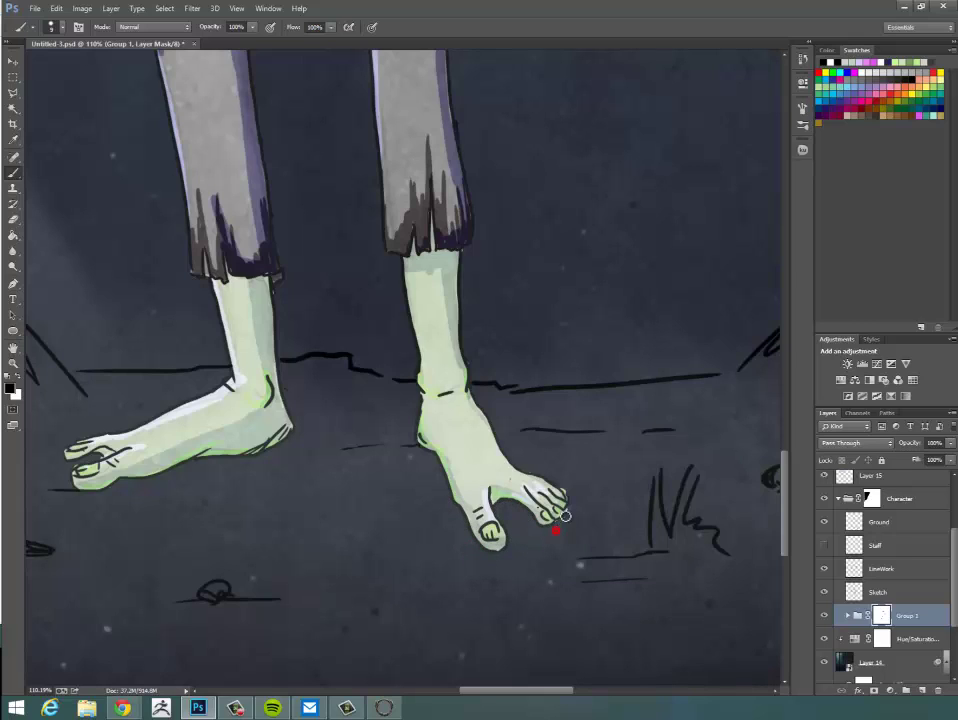
{"action": "mouse_move", "coordinate": [546, 469]}
{"action": "left_mouse_down"}
{"action": "mouse_move", "coordinate": [532, 471]}
{"action": "mouse_move", "coordinate": [575, 624]}
{"action": "mouse_move", "coordinate": [565, 614]}
{"action": "mouse_move", "coordinate": [601, 667]}
{"action": "mouse_move", "coordinate": [578, 567]}
{"action": "mouse_move", "coordinate": [539, 522]}
{"action": "mouse_move", "coordinate": [609, 624]}
{"action": "mouse_move", "coordinate": [629, 475]}
{"action": "mouse_move", "coordinate": [617, 467]}
{"action": "left_mouse_up"}
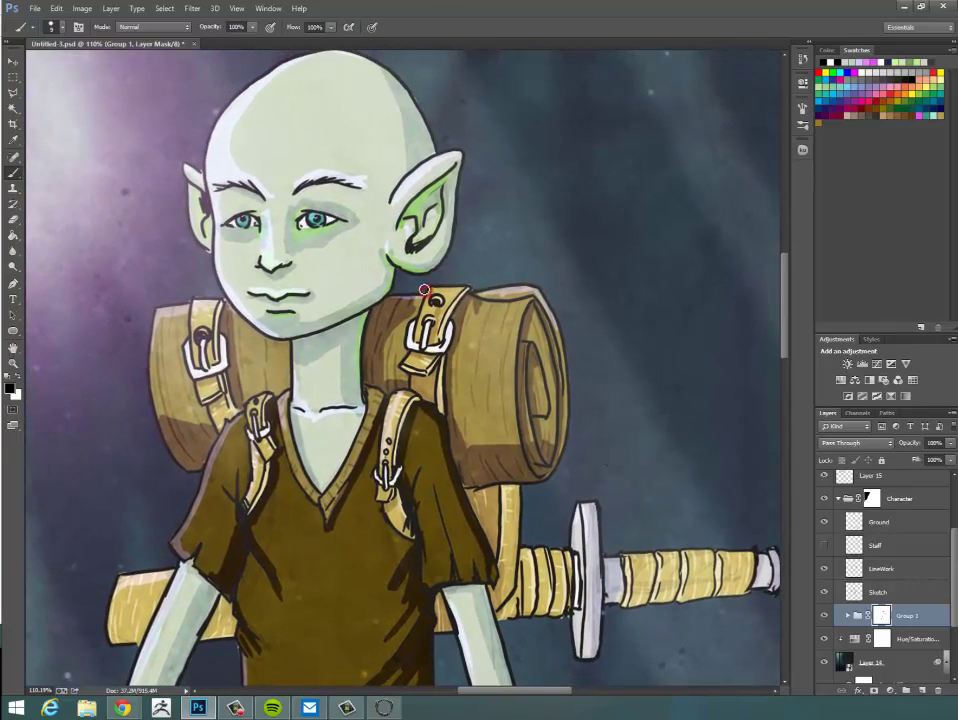
Clean up the remaining colour spill around the bald head, large ear and top of the bedroll.
{"action": "left_click_drag", "start_coordinate": [519, 250], "coordinate": [545, 285]}
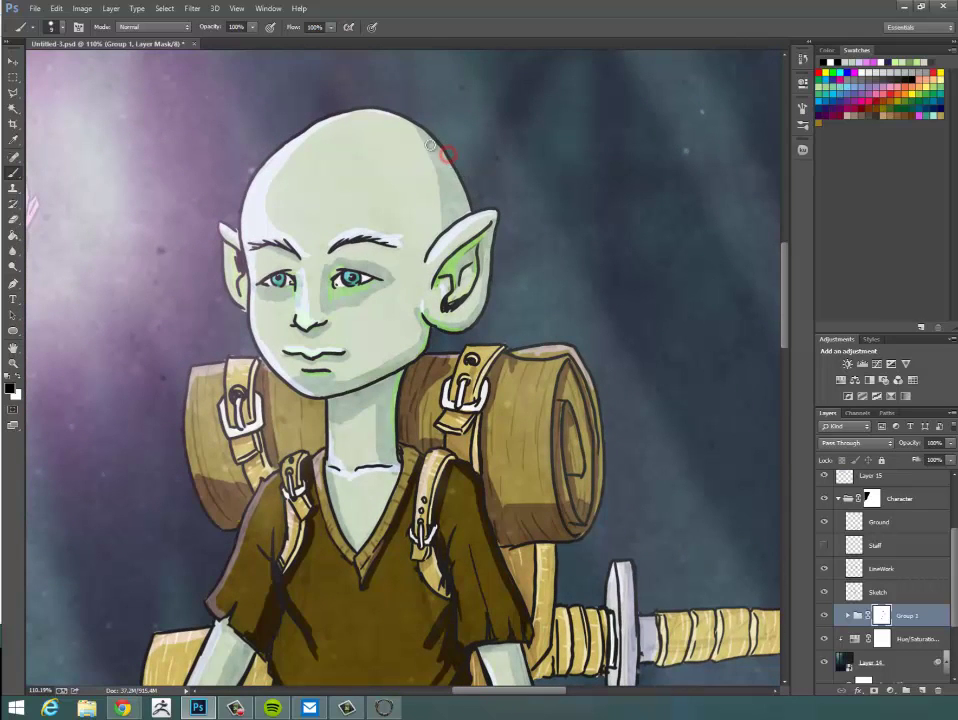
{"action": "left_click_drag", "start_coordinate": [618, 319], "coordinate": [648, 248]}
{"action": "left_click_drag", "start_coordinate": [641, 450], "coordinate": [614, 417]}
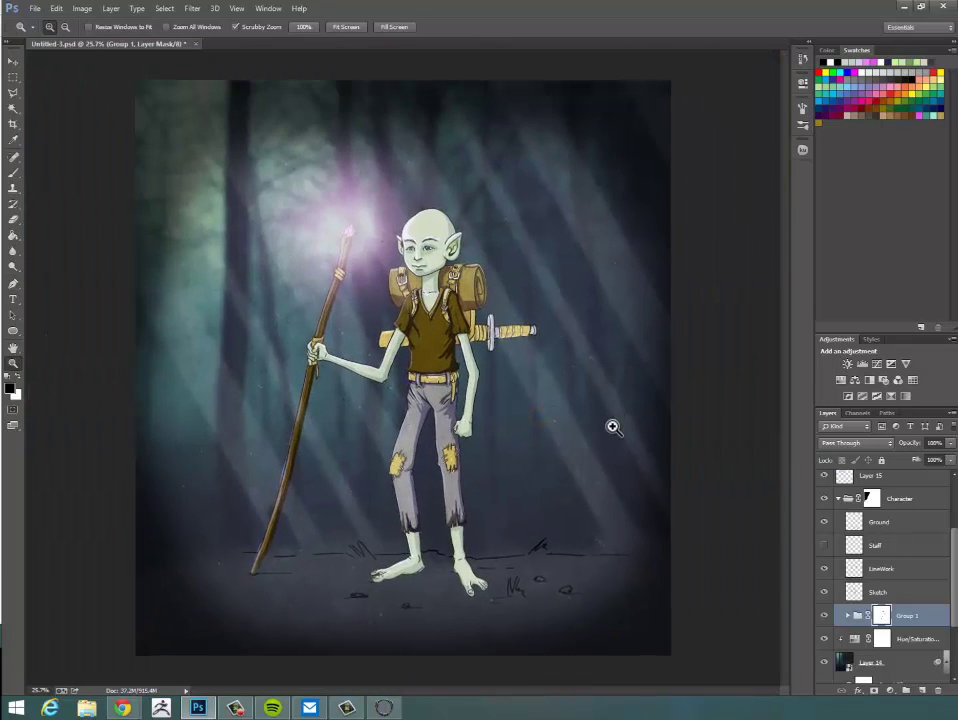
Create a new layer directly below the Ground layer and set the brush colour to a neutral mid grey.
{"action": "left_click", "coordinate": [904, 519]}
{"action": "left_click", "coordinate": [921, 690], "text": "ctrl"}
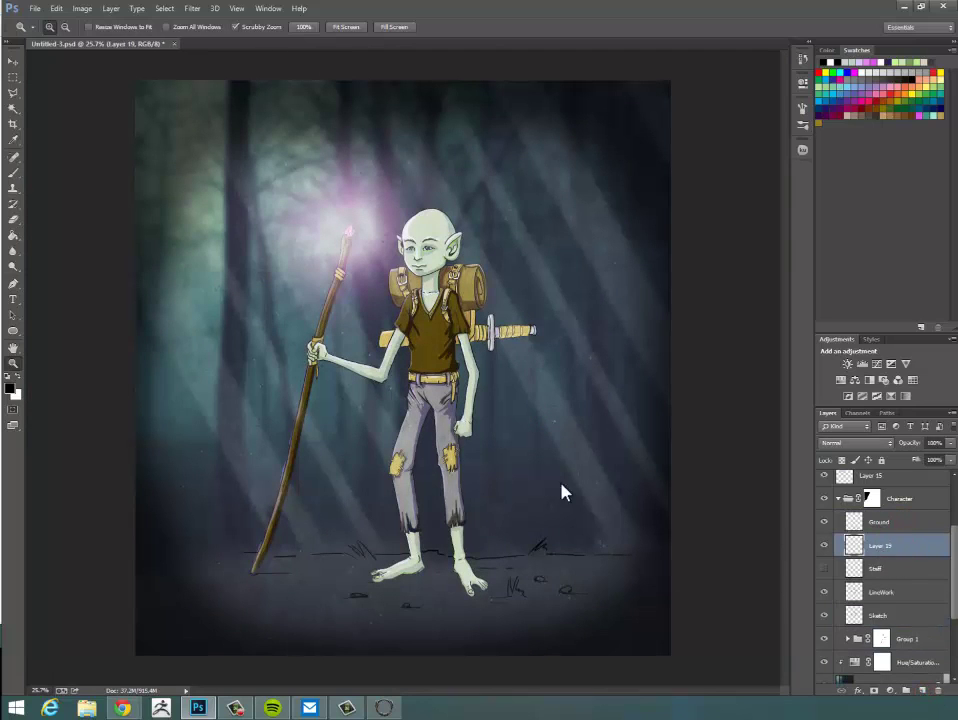
{"action": "left_click", "coordinate": [14, 173]}
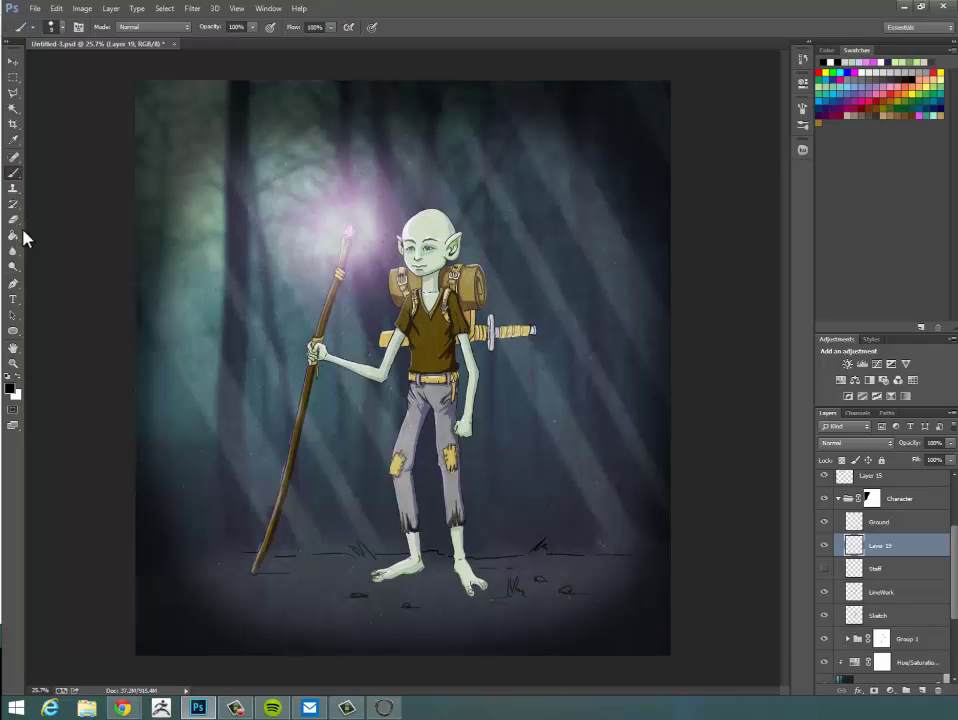
{"action": "left_click", "coordinate": [12, 385]}
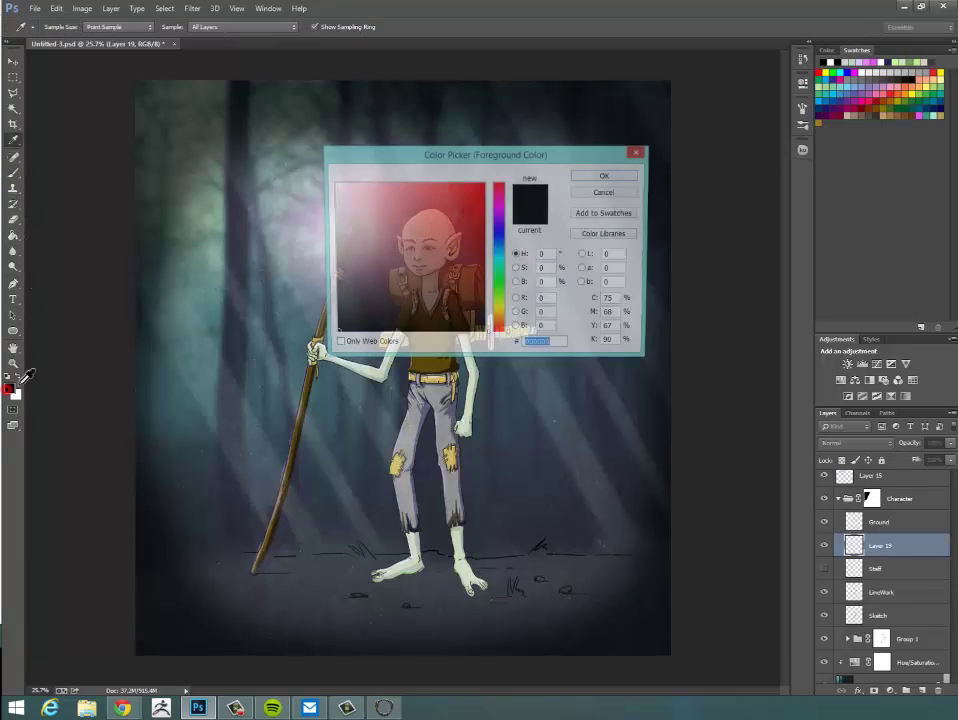
{"action": "left_click", "coordinate": [336, 252]}
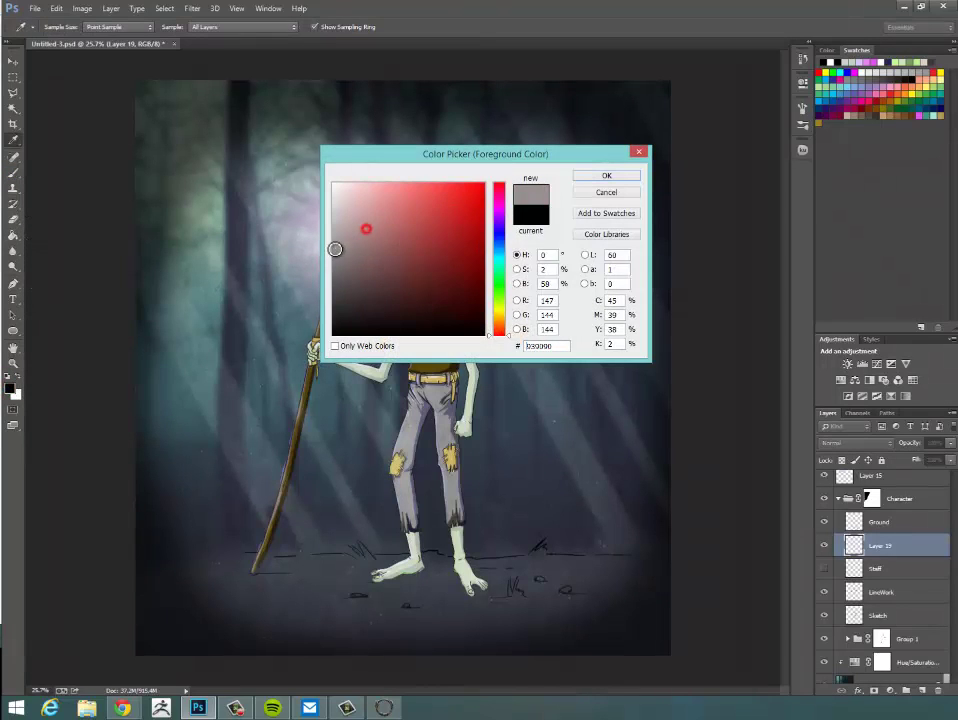
{"action": "left_click", "coordinate": [608, 175]}
Fill the small outlined rocks on the ground around the feet with grey using the brush.
{"action": "key", "text": "ctrl+space"}
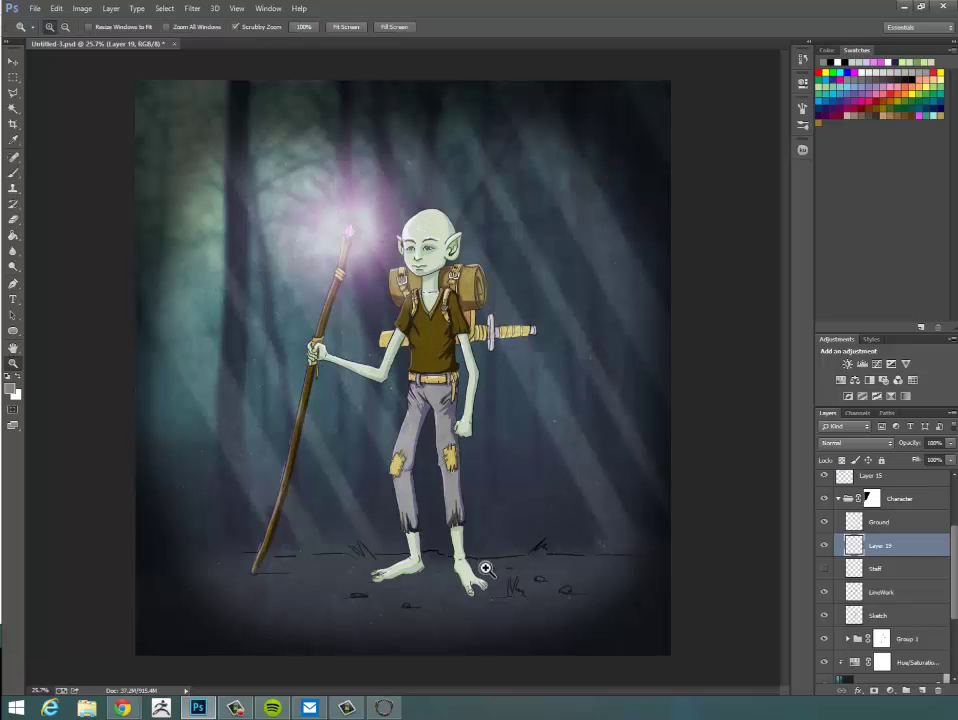
{"action": "key", "text": "ctrl+space"}
{"action": "mouse_move", "coordinate": [485, 582]}
{"action": "left_mouse_down"}
{"action": "mouse_move", "coordinate": [480, 616]}
{"action": "mouse_move", "coordinate": [482, 600]}
{"action": "left_mouse_up"}
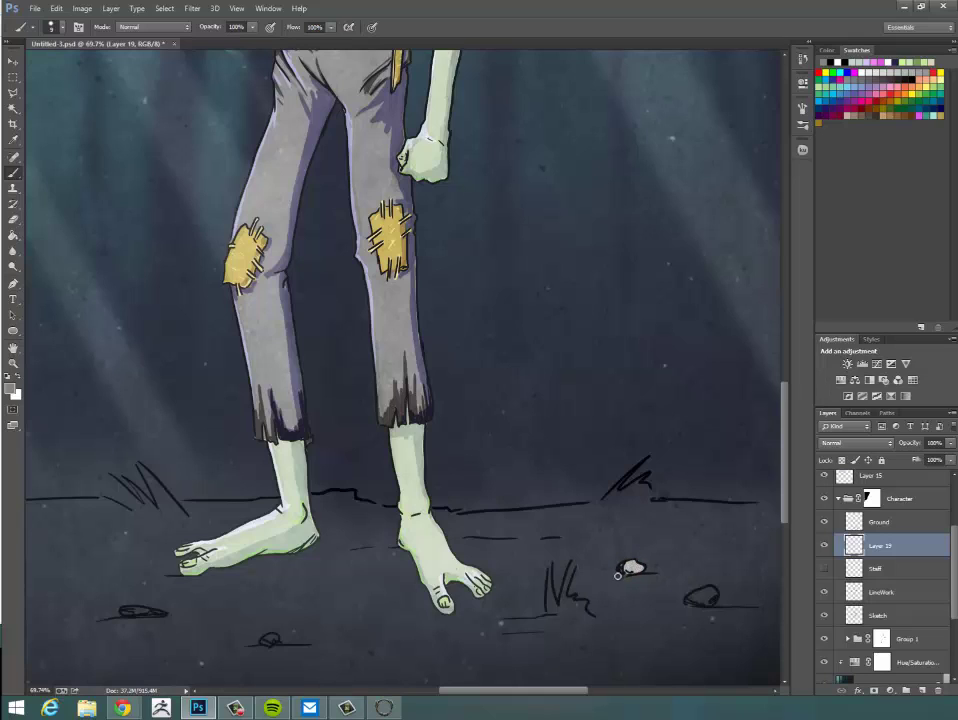
{"action": "left_click_drag", "start_coordinate": [699, 599], "coordinate": [694, 597]}
{"action": "key", "text": "e"}
{"action": "left_click_drag", "start_coordinate": [603, 620], "coordinate": [663, 571]}
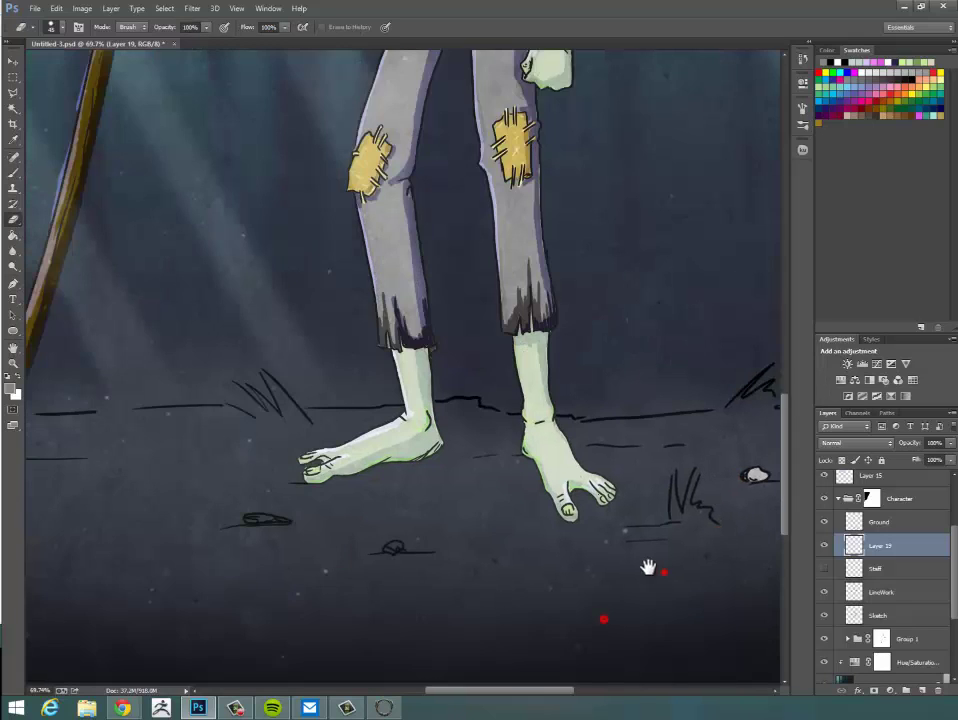
{"action": "key", "text": "b"}
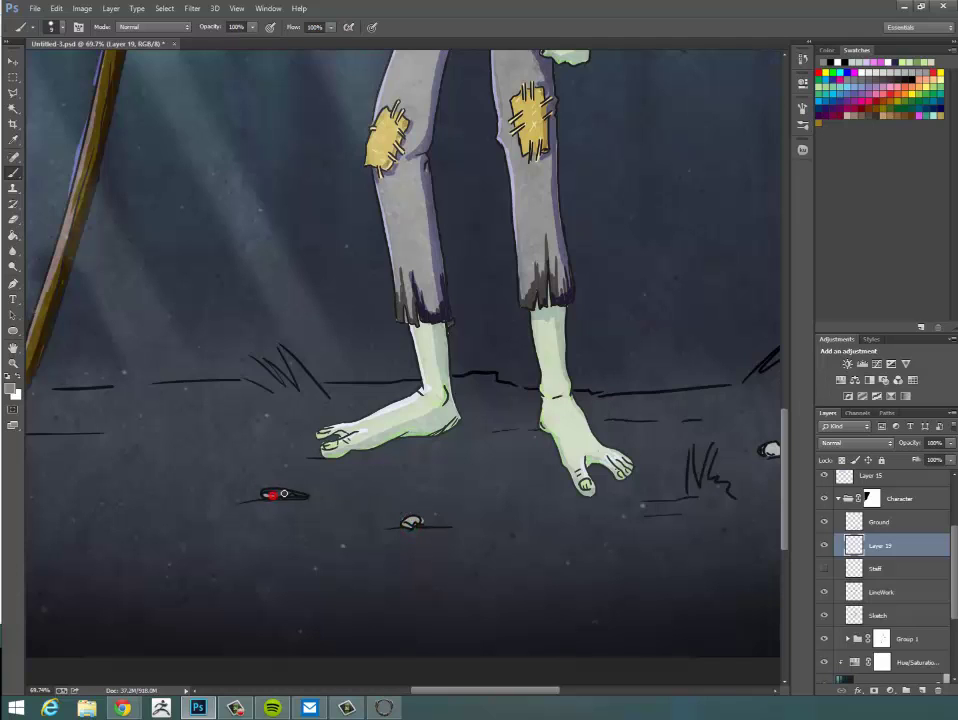
{"action": "left_click_drag", "start_coordinate": [265, 494], "coordinate": [290, 493]}
{"action": "key", "text": "z"}
{"action": "mouse_move", "coordinate": [590, 517]}
{"action": "left_mouse_down"}
{"action": "mouse_move", "coordinate": [549, 517]}
{"action": "mouse_move", "coordinate": [580, 485]}
{"action": "left_mouse_up"}
{"action": "key", "text": "b"}
{"action": "key", "text": "z"}
{"action": "key", "text": "b"}
Add a Hue/Saturation adjustment layer above Layer 18 with hue +1, saturation -20 and lightness -7.
{"action": "left_click_drag", "start_coordinate": [952, 545], "coordinate": [952, 495]}
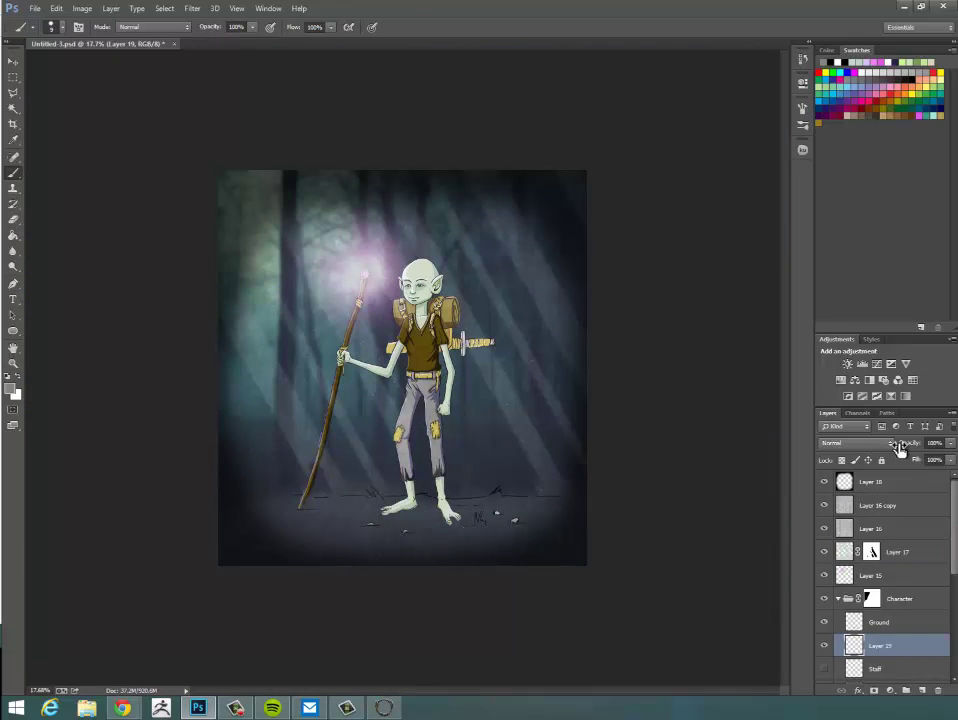
{"action": "left_click", "coordinate": [905, 480]}
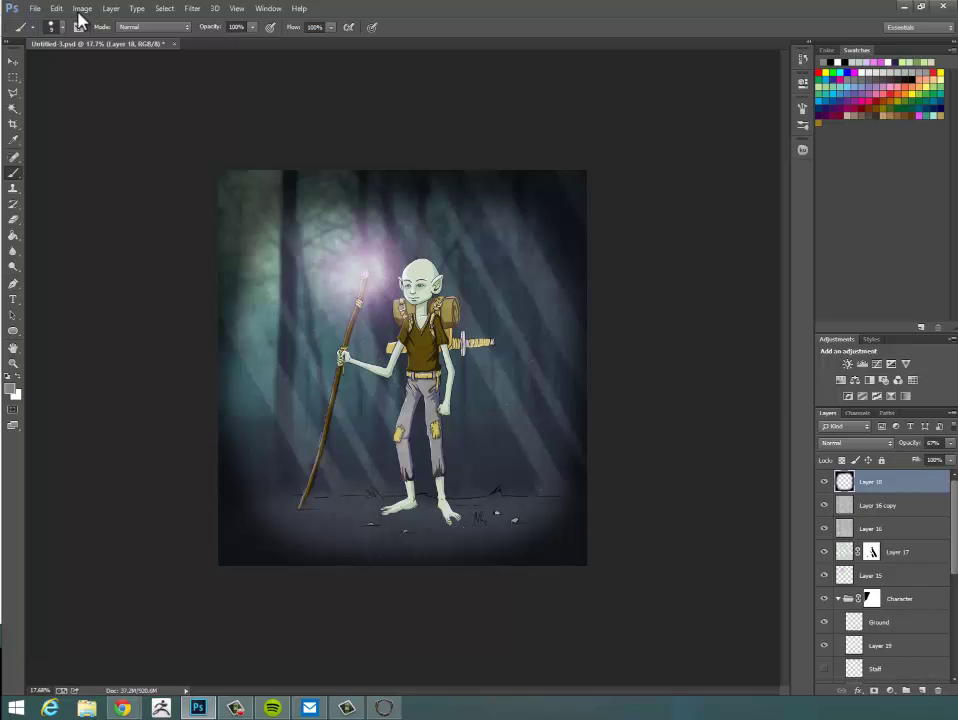
{"action": "left_click", "coordinate": [110, 8]}
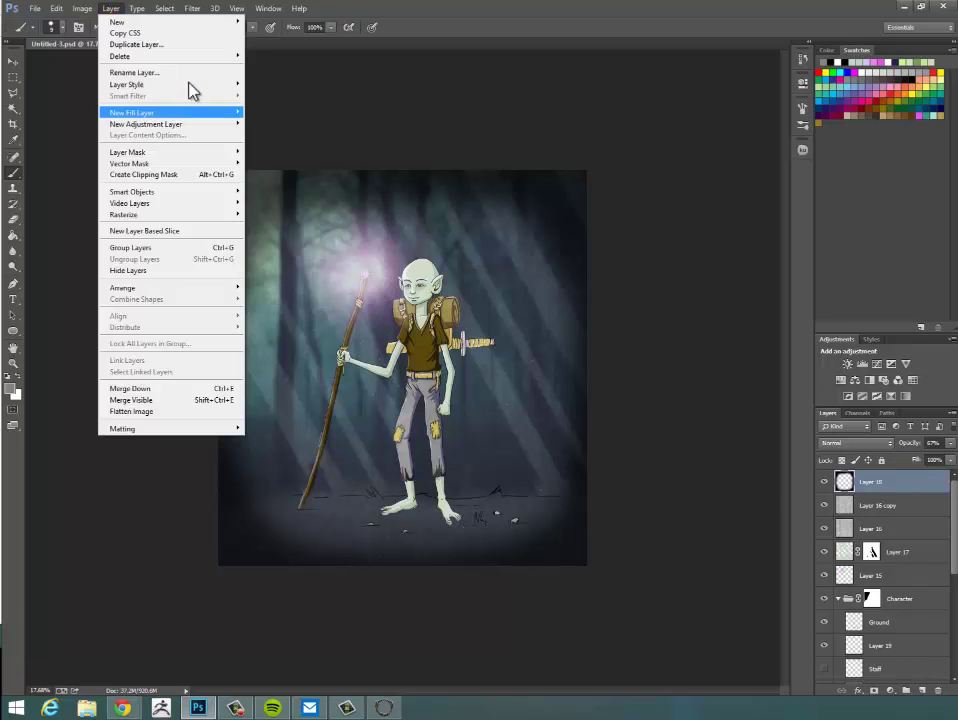
{"action": "mouse_move", "coordinate": [218, 126]}
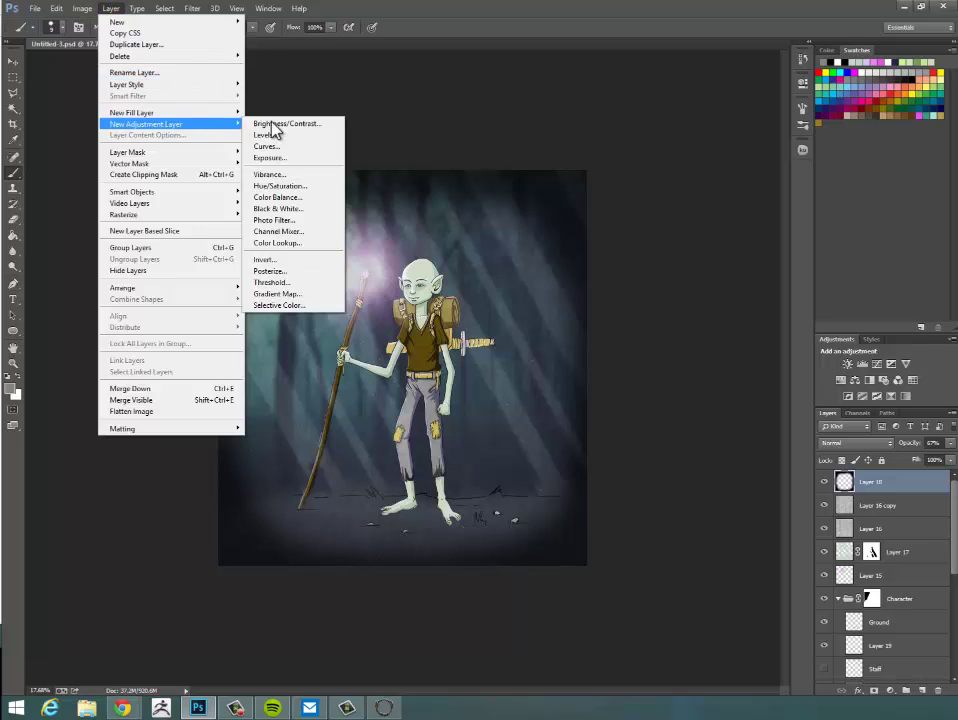
{"action": "left_click", "coordinate": [322, 199]}
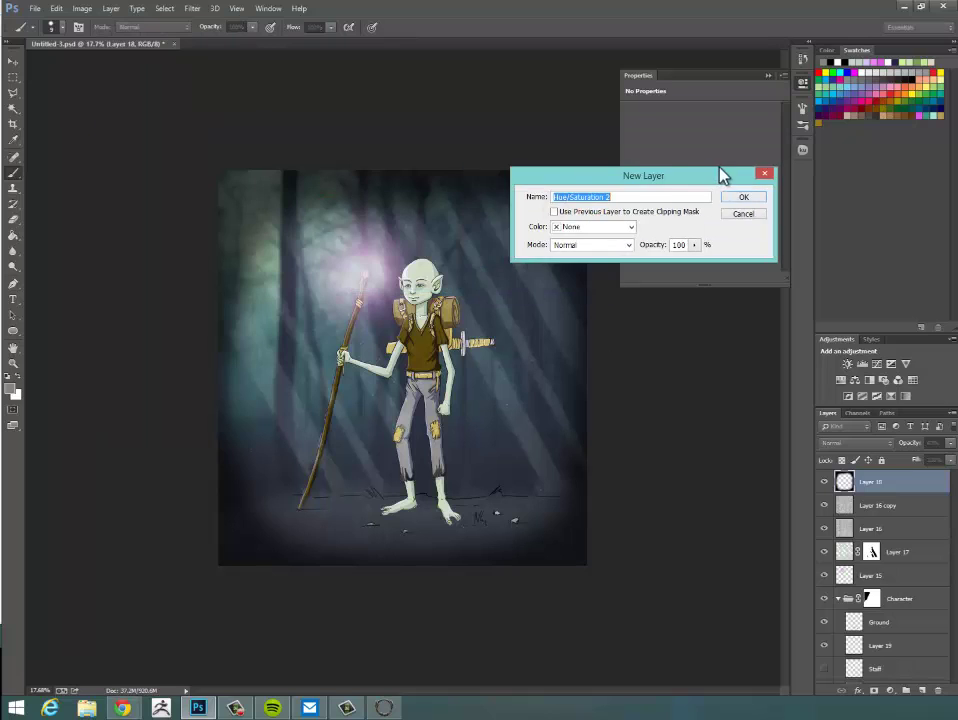
{"action": "left_click", "coordinate": [745, 195]}
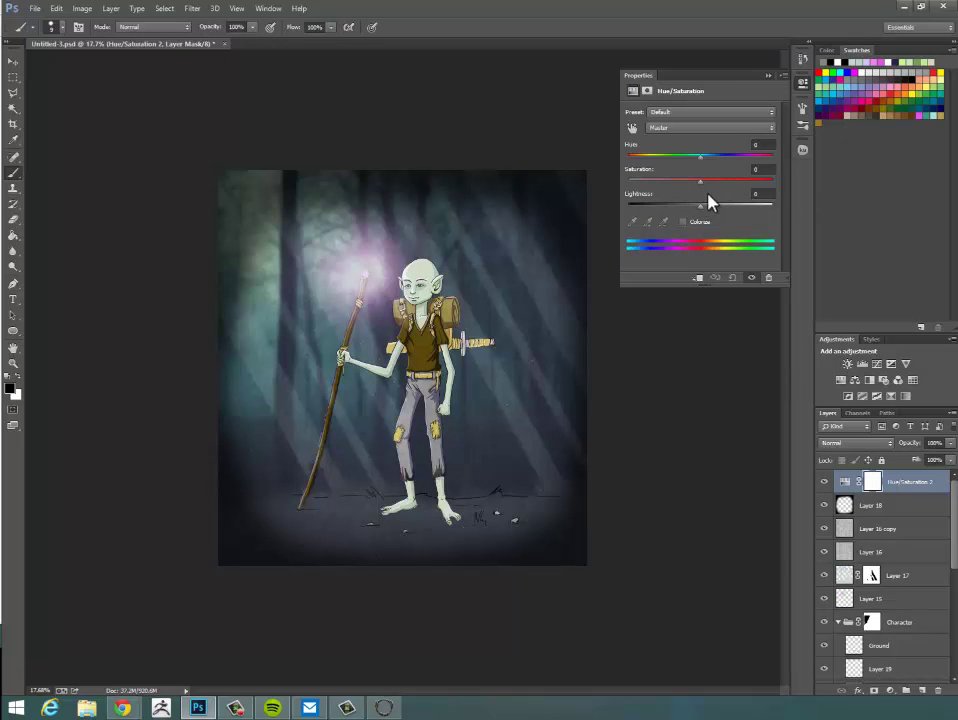
{"action": "mouse_move", "coordinate": [689, 182]}
{"action": "left_mouse_down"}
{"action": "mouse_move", "coordinate": [657, 190]}
{"action": "mouse_move", "coordinate": [706, 188]}
{"action": "mouse_move", "coordinate": [688, 188]}
{"action": "mouse_move", "coordinate": [724, 211]}
{"action": "mouse_move", "coordinate": [697, 208]}
{"action": "mouse_move", "coordinate": [680, 190]}
{"action": "mouse_move", "coordinate": [742, 165]}
{"action": "mouse_move", "coordinate": [686, 165]}
{"action": "mouse_move", "coordinate": [712, 165]}
{"action": "mouse_move", "coordinate": [689, 188]}
{"action": "mouse_move", "coordinate": [655, 187]}
{"action": "mouse_move", "coordinate": [684, 181]}
{"action": "left_mouse_up"}
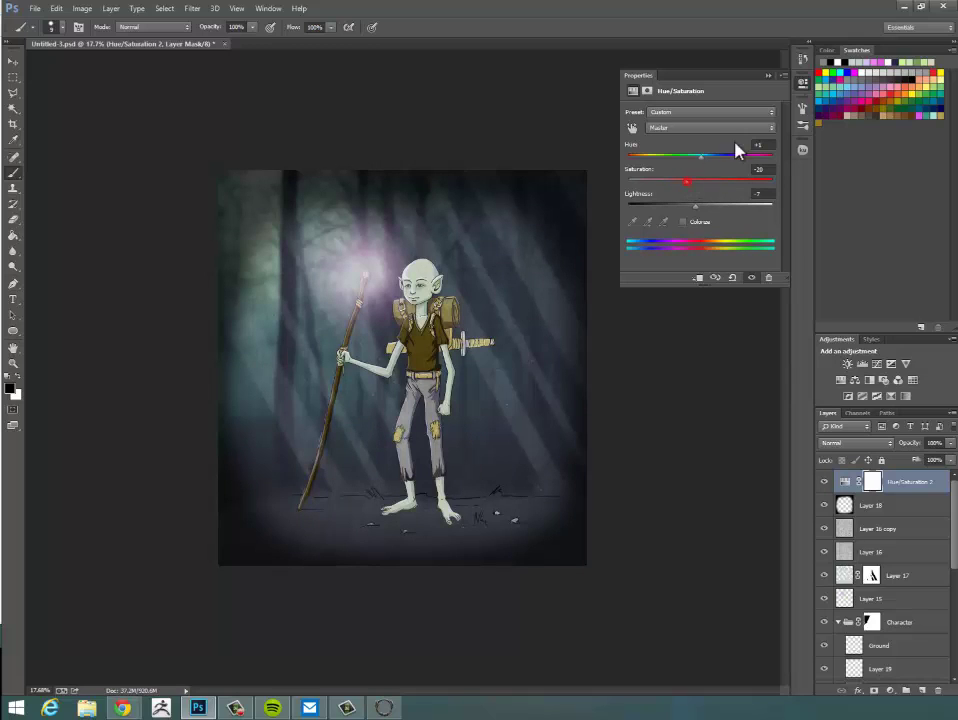
{"action": "left_click", "coordinate": [767, 75]}
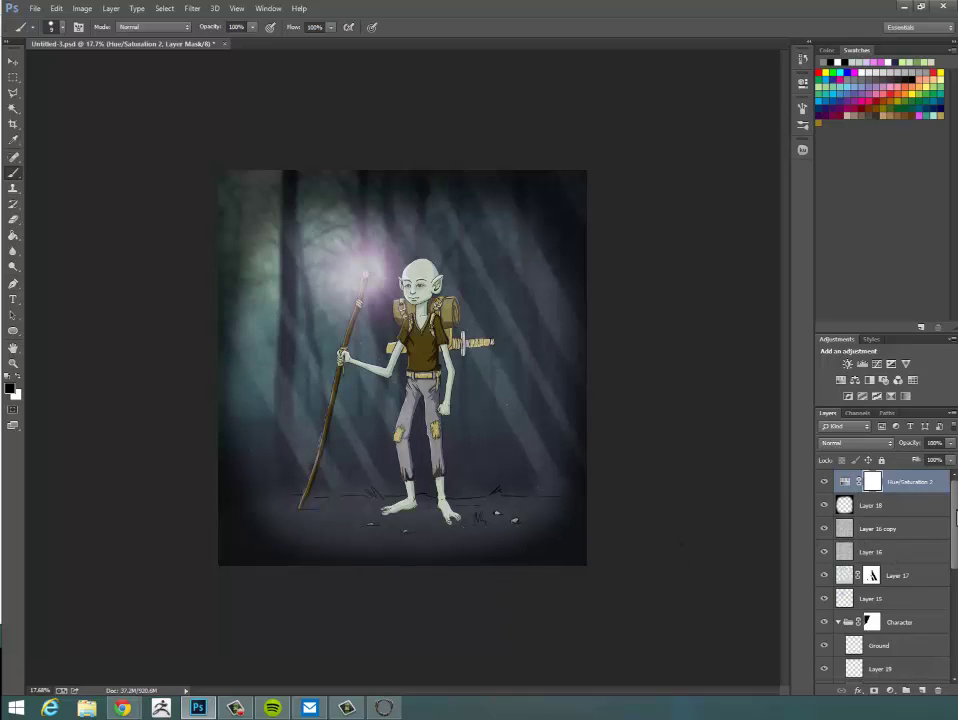
Draw a grey rectangle shape of about 3360 × 3614 px just inside the canvas edges.
{"action": "scroll", "coordinate": [953, 503], "scroll_direction": "down", "scroll_amount": 5}
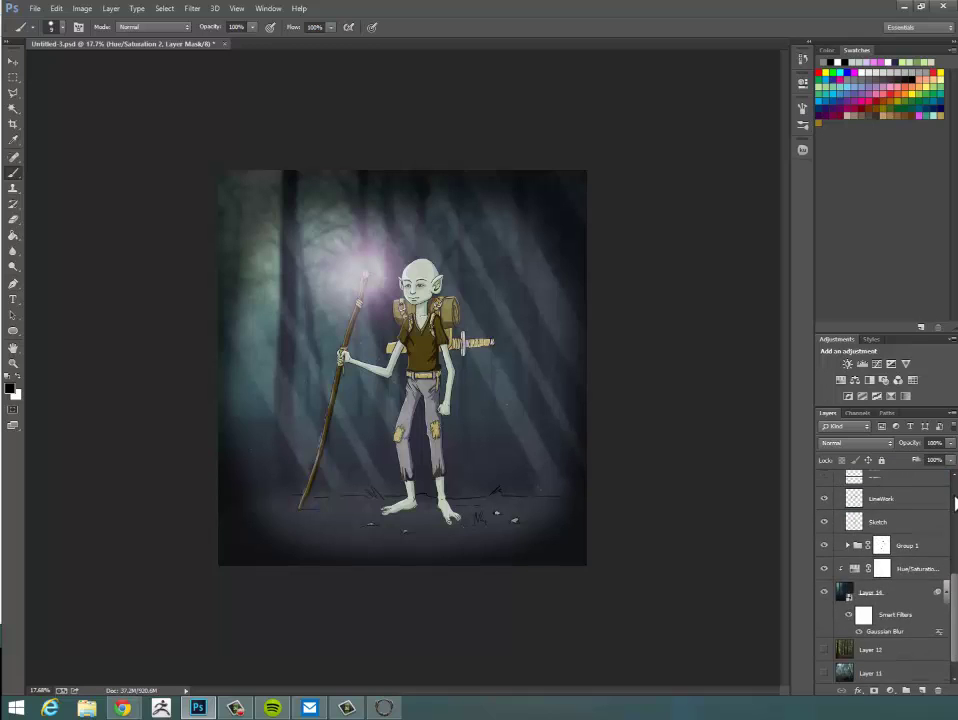
{"action": "scroll", "coordinate": [952, 477], "scroll_direction": "up", "scroll_amount": 5}
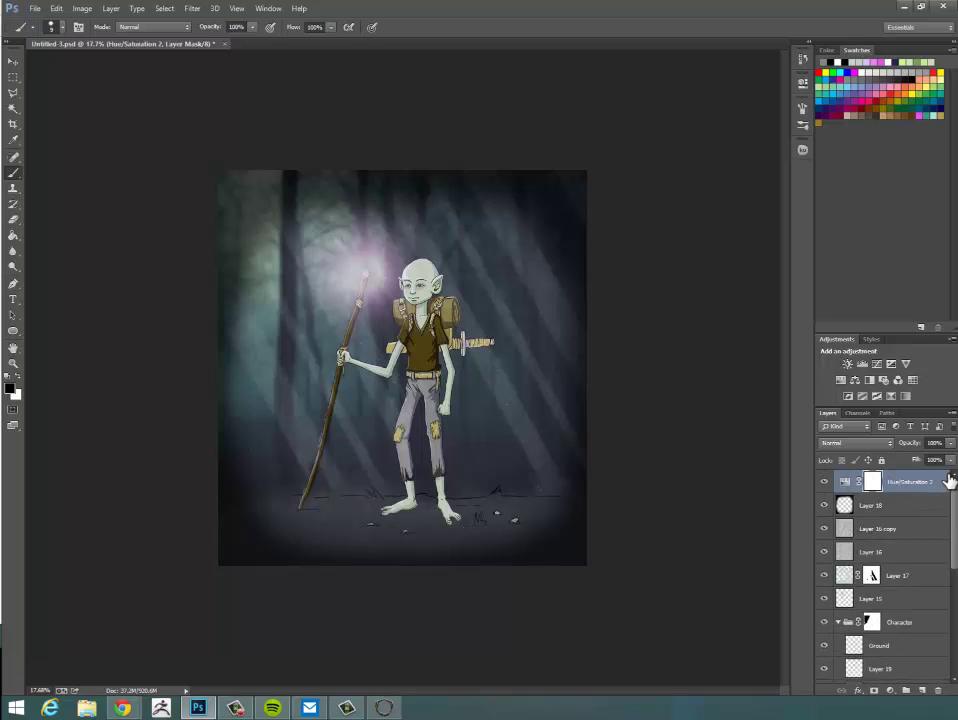
{"action": "left_click", "coordinate": [13, 331]}
{"action": "left_click", "coordinate": [57, 330]}
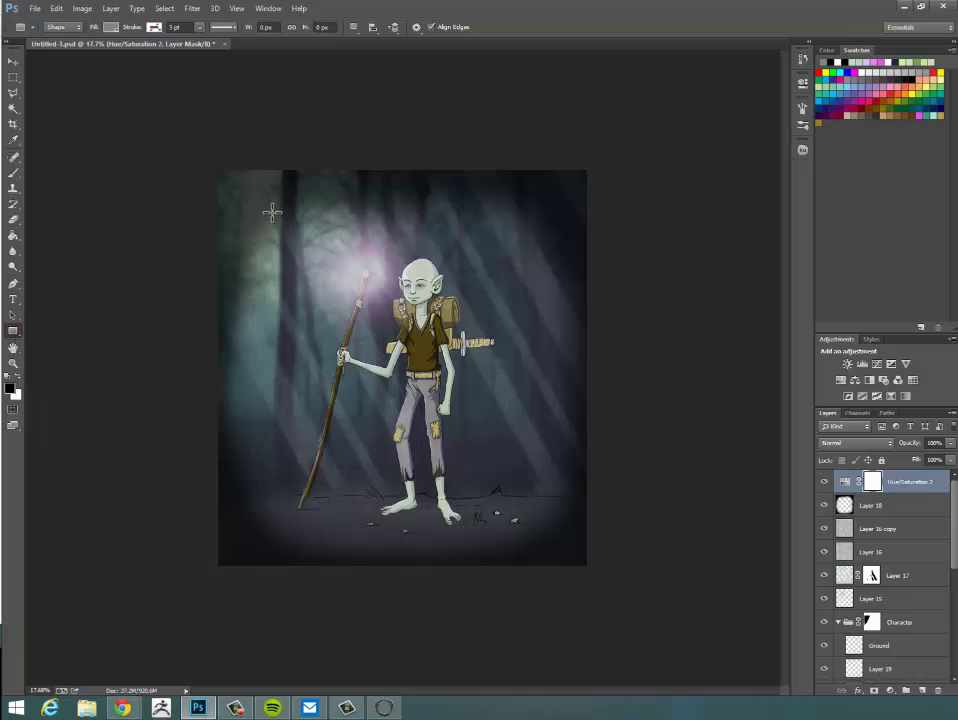
{"action": "left_click_drag", "start_coordinate": [225, 177], "coordinate": [581, 559]}
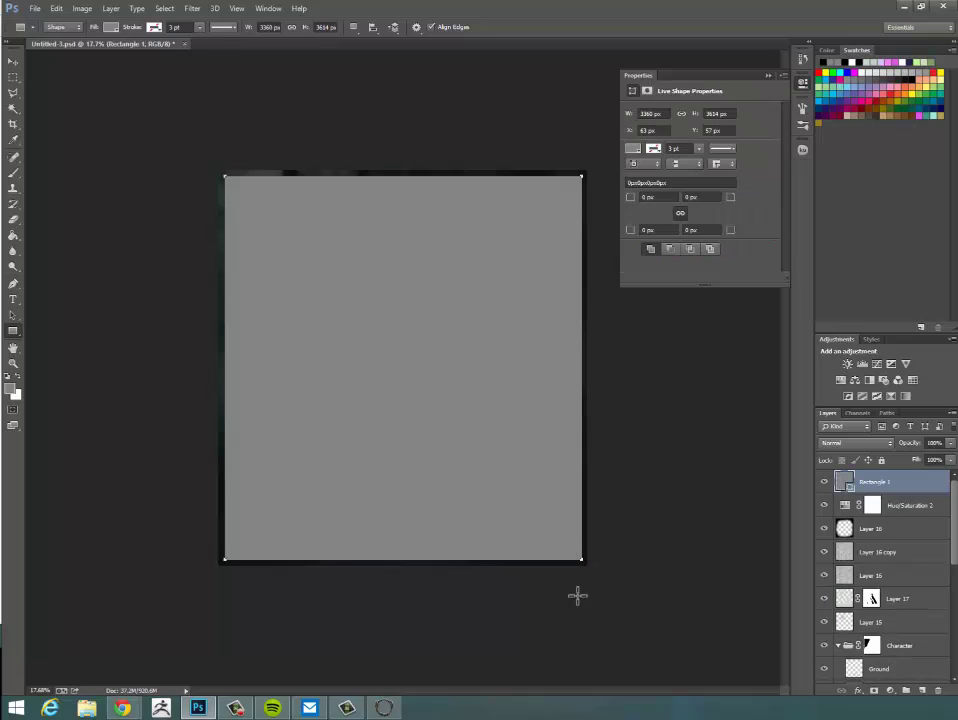
{"action": "left_click", "coordinate": [770, 76]}
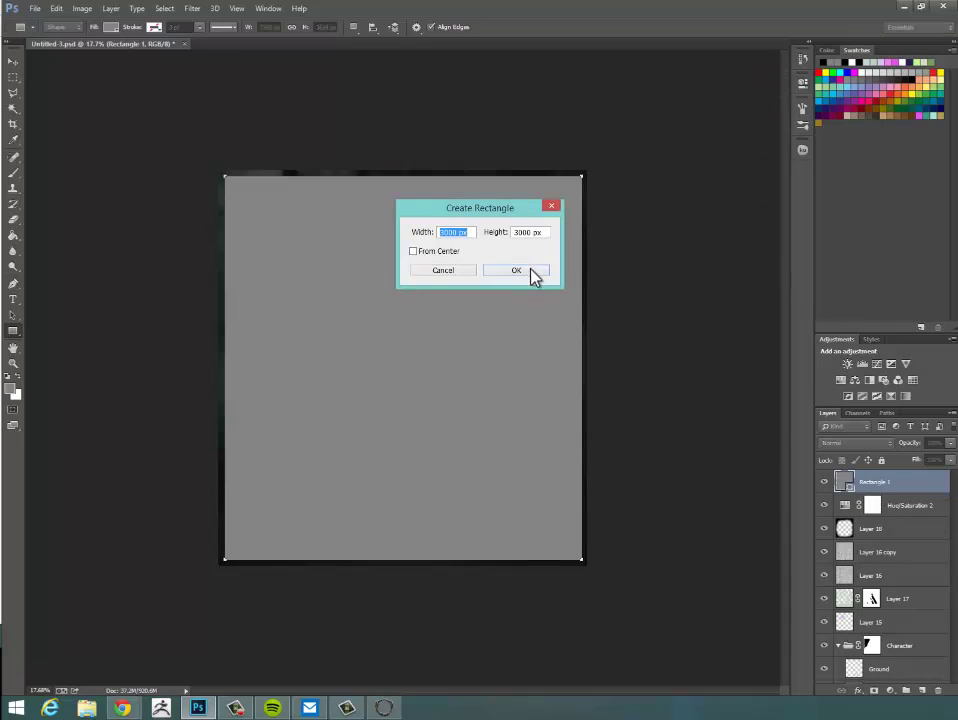
{"action": "left_click", "coordinate": [449, 272]}
Add a black stroke layer effect positioned outside Rectangle 1, thick enough to cover the margin out to the canvas edges.
{"action": "left_click", "coordinate": [905, 484]}
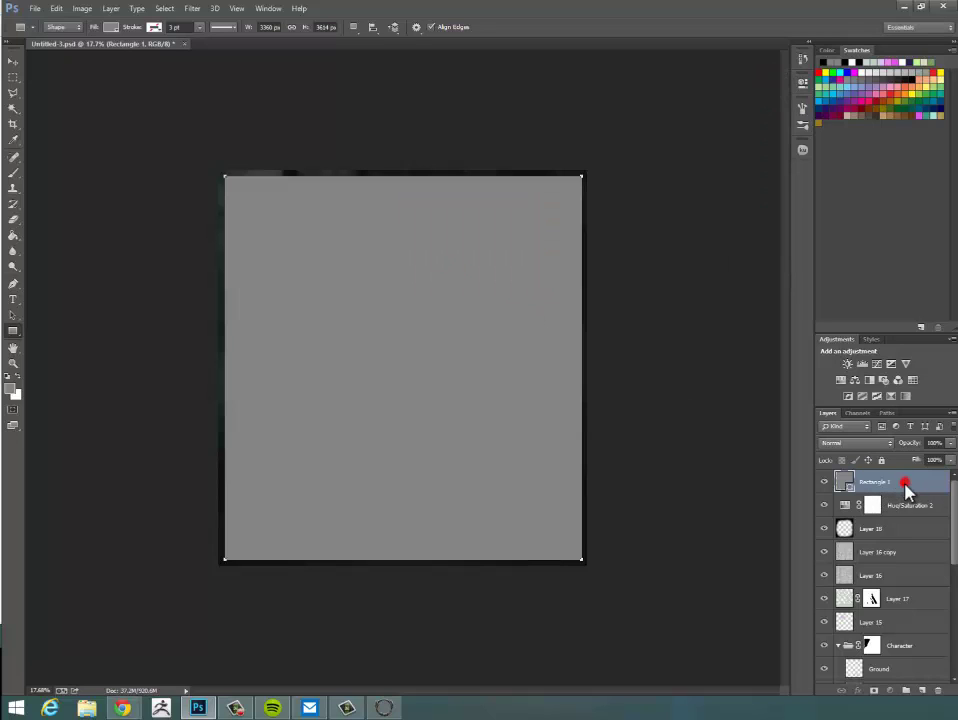
{"action": "key", "text": "h"}
{"action": "double_click", "coordinate": [848, 482]}
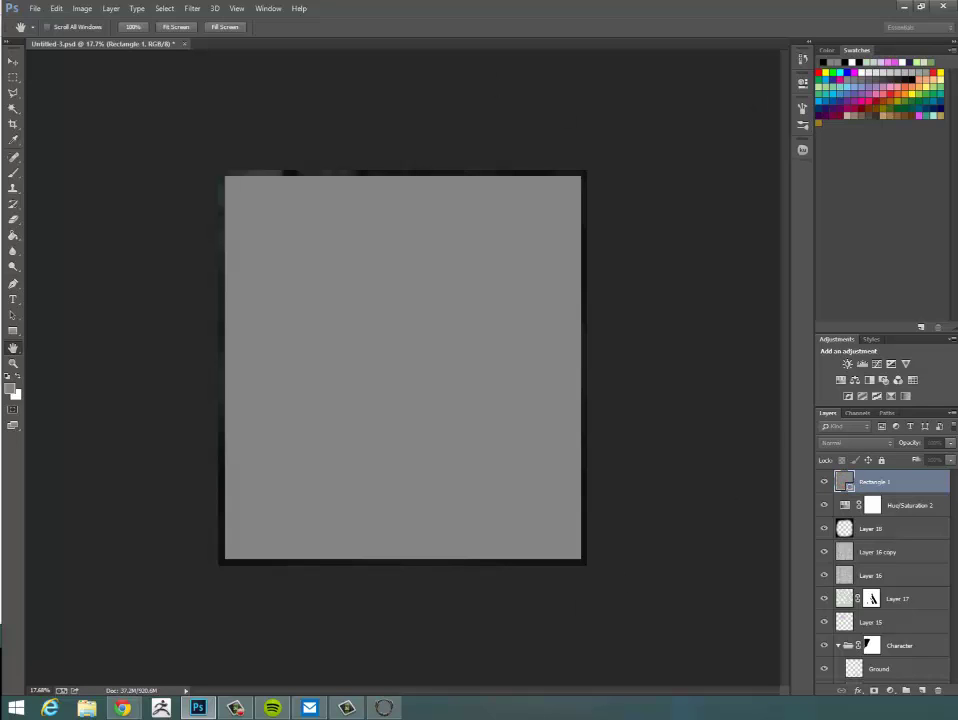
{"action": "left_click_drag", "start_coordinate": [448, 273], "coordinate": [575, 118]}
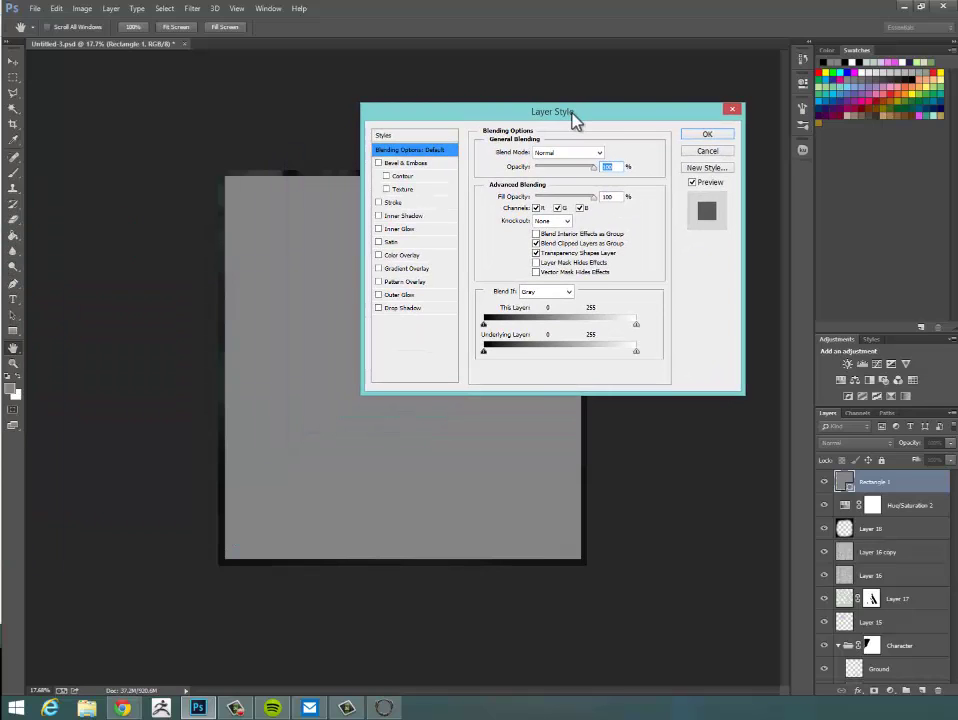
{"action": "left_click", "coordinate": [385, 203]}
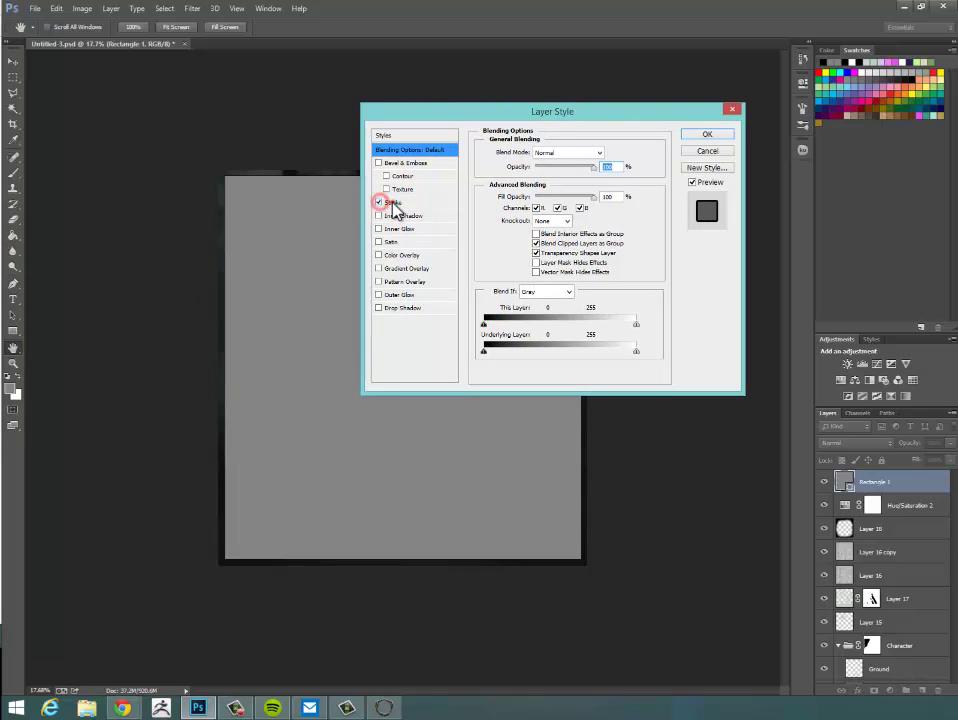
{"action": "left_click", "coordinate": [393, 204]}
{"action": "left_click", "coordinate": [558, 166]}
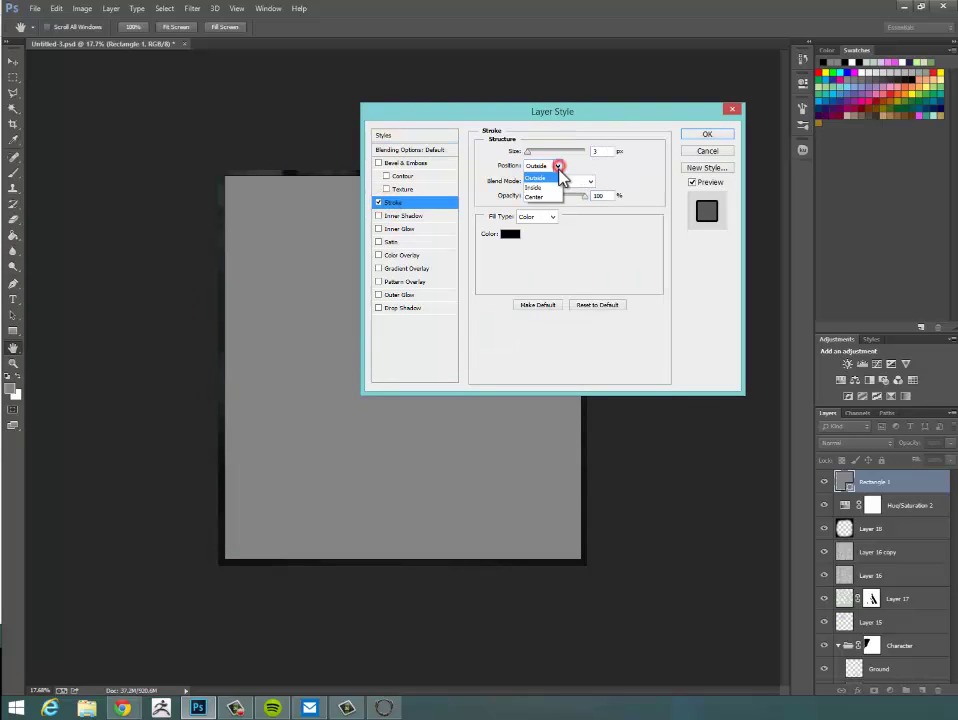
{"action": "left_click", "coordinate": [556, 178]}
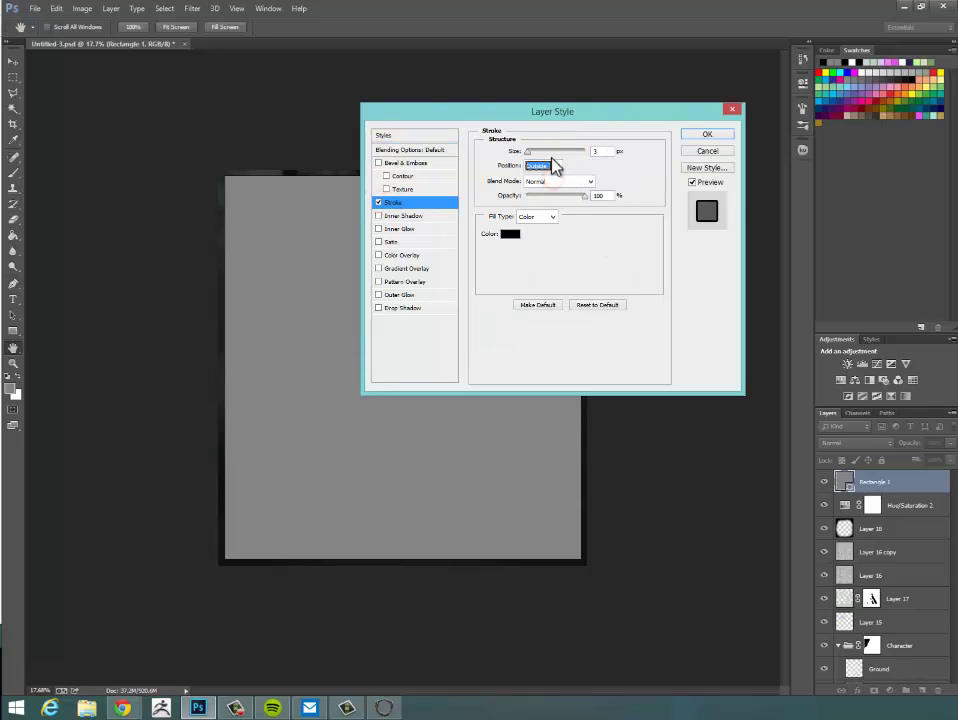
{"action": "left_click_drag", "start_coordinate": [527, 152], "coordinate": [556, 156]}
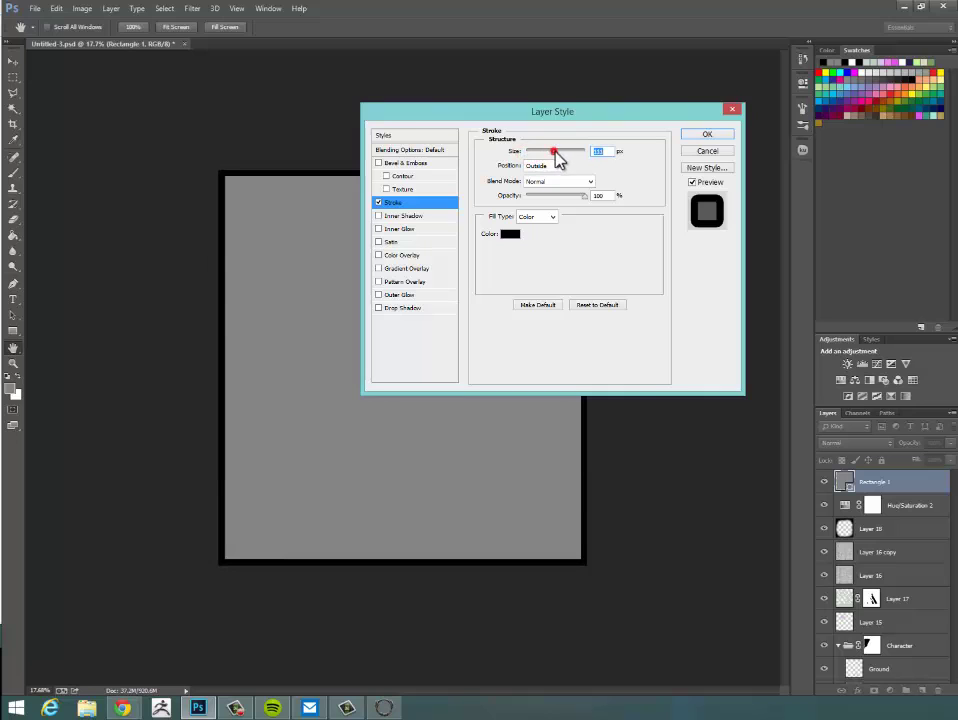
{"action": "left_click", "coordinate": [712, 137]}
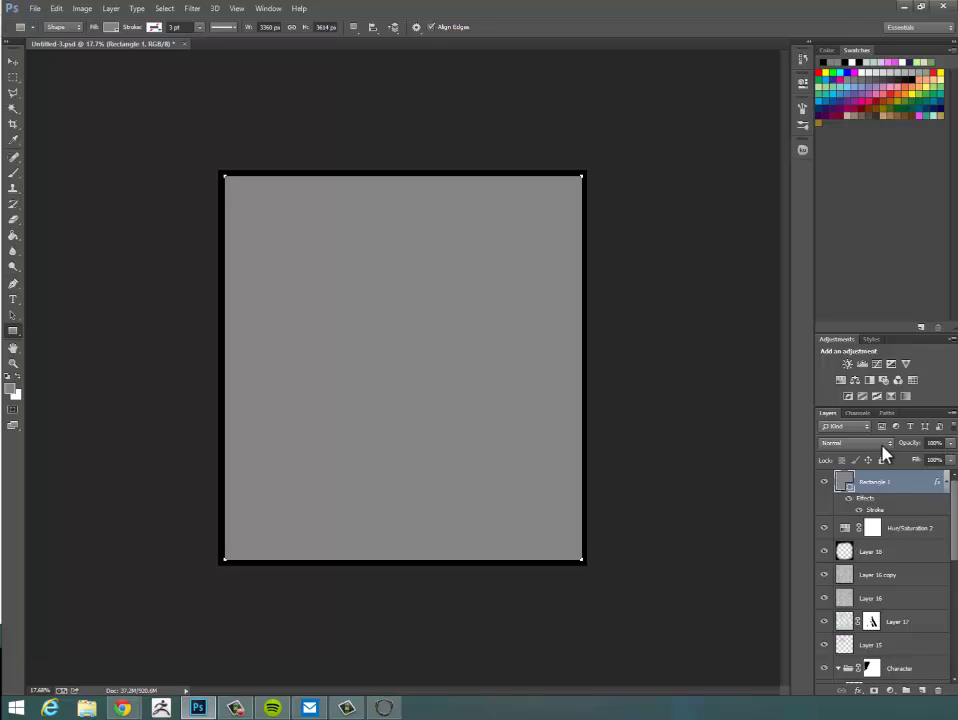
{"action": "left_click", "coordinate": [951, 443]}
{"action": "left_click_drag", "start_coordinate": [950, 462], "coordinate": [897, 465]}
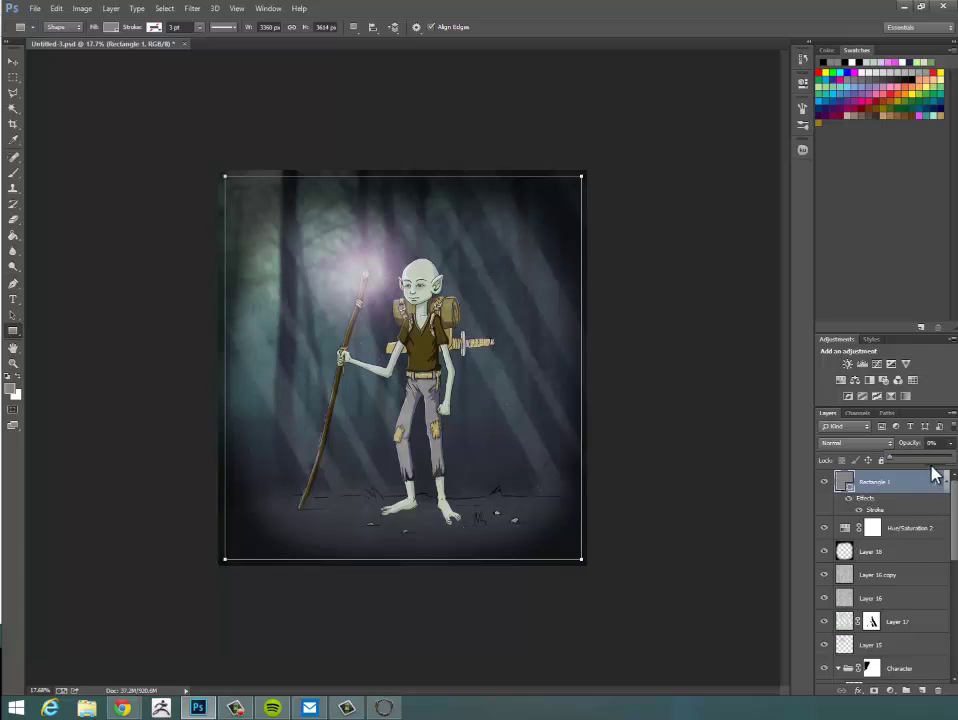
{"action": "left_click_drag", "start_coordinate": [891, 457], "coordinate": [952, 503]}
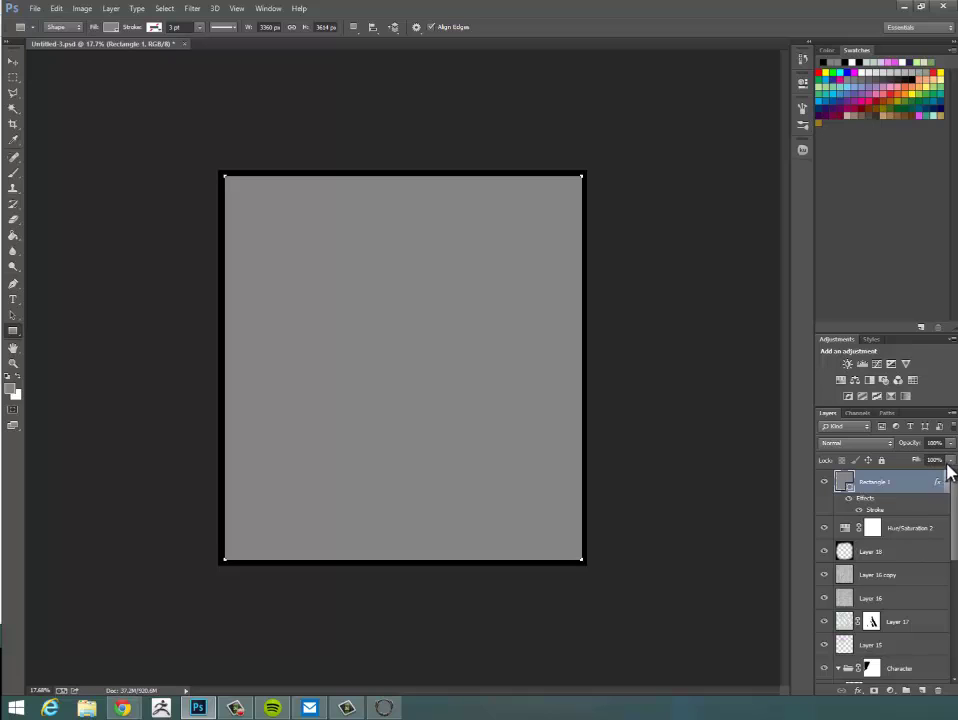
Set the fill of the Rectangle 1 layer to 0% so only its stroke frames the illustration.
{"action": "left_click_drag", "start_coordinate": [950, 472], "coordinate": [868, 487]}
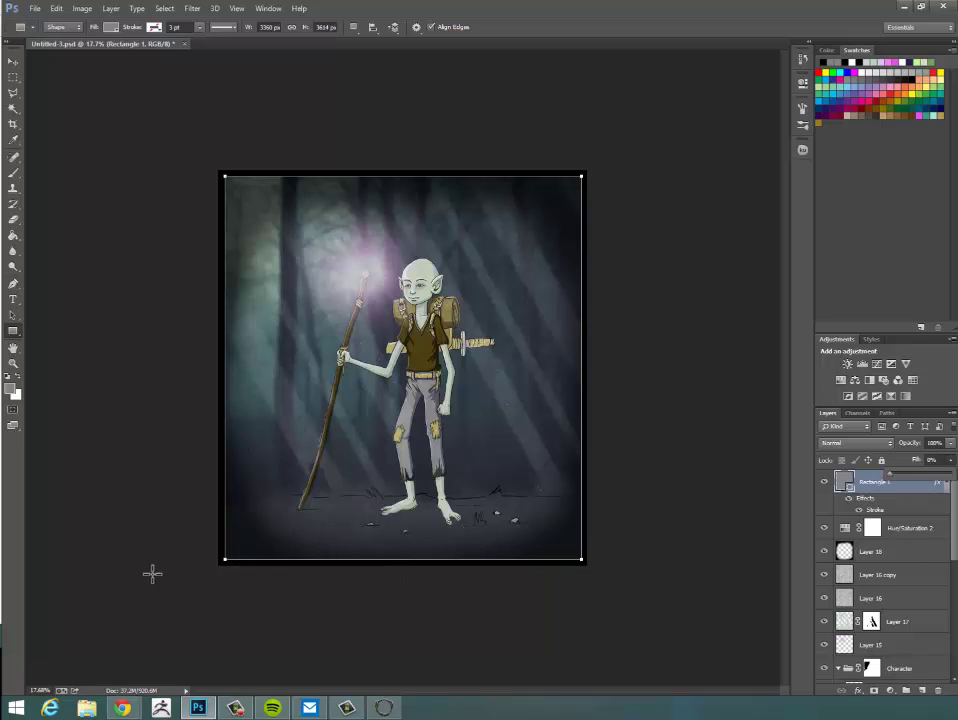
On a new layer directly above Hue/Saturation 2, paint a small circular black monogram signature on the ground near the picture's lower-right corner.
{"action": "left_click", "coordinate": [915, 527]}
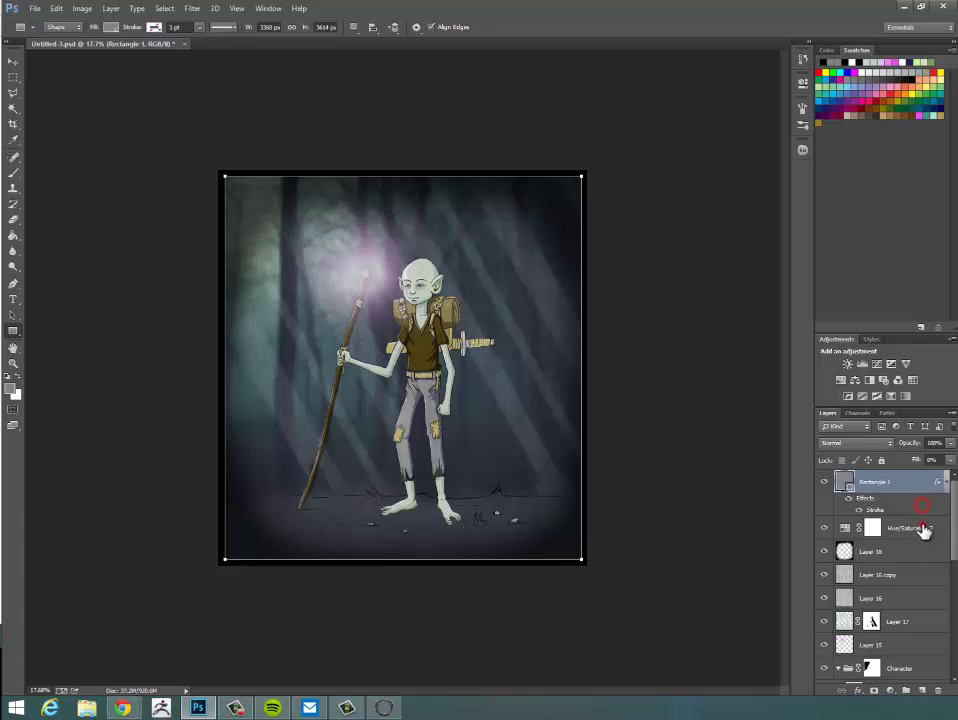
{"action": "left_click", "coordinate": [922, 691]}
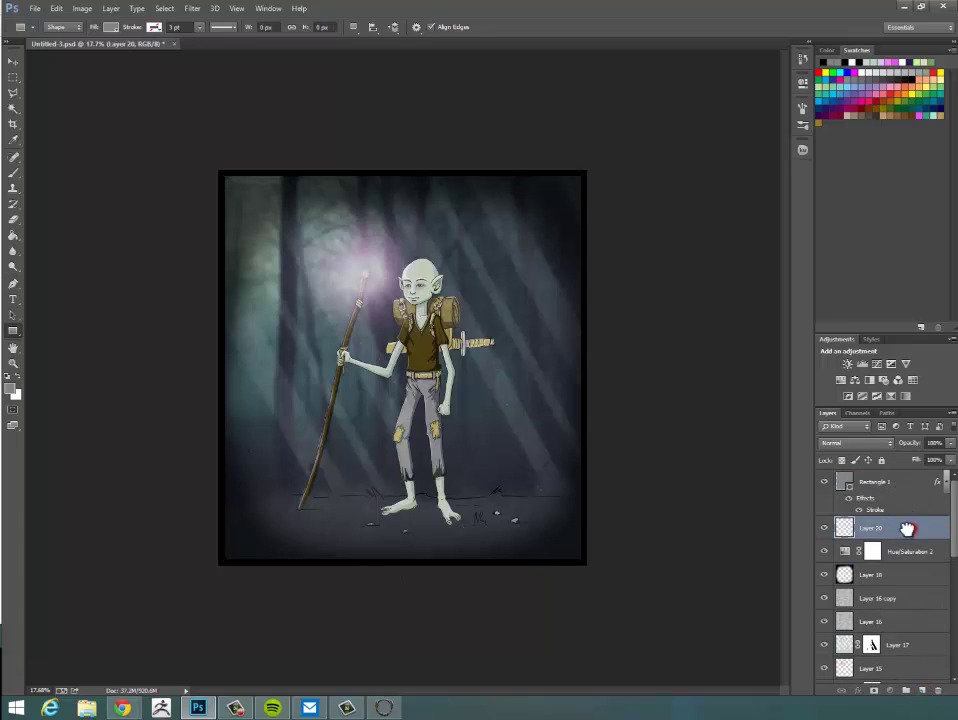
{"action": "key", "text": "z"}
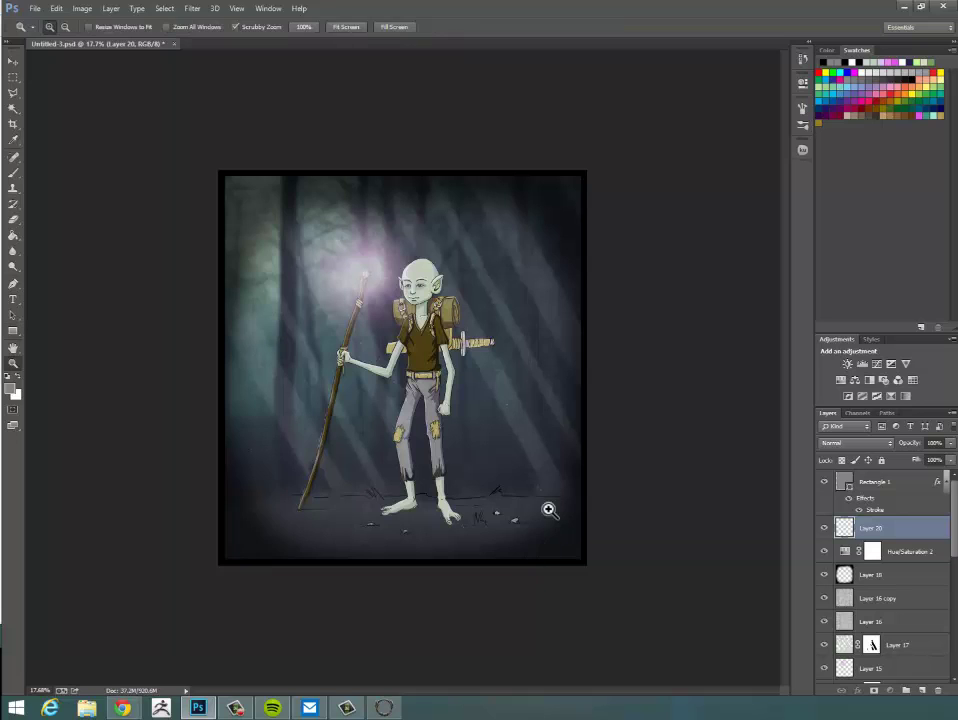
{"action": "left_click_drag", "start_coordinate": [548, 511], "coordinate": [580, 513]}
{"action": "key", "text": "u"}
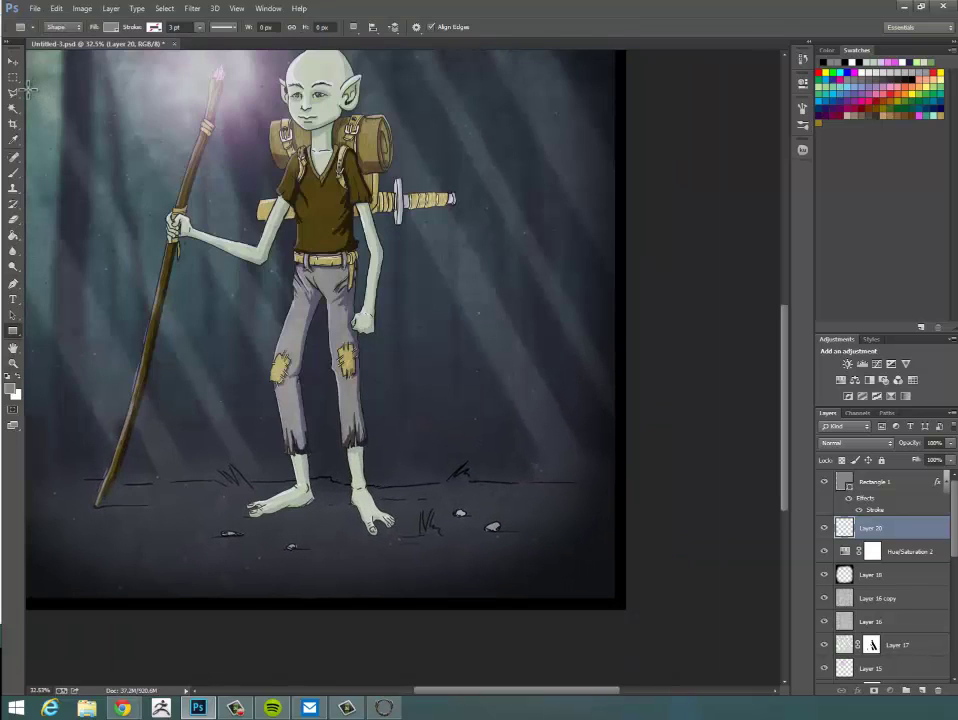
{"action": "left_click", "coordinate": [13, 172]}
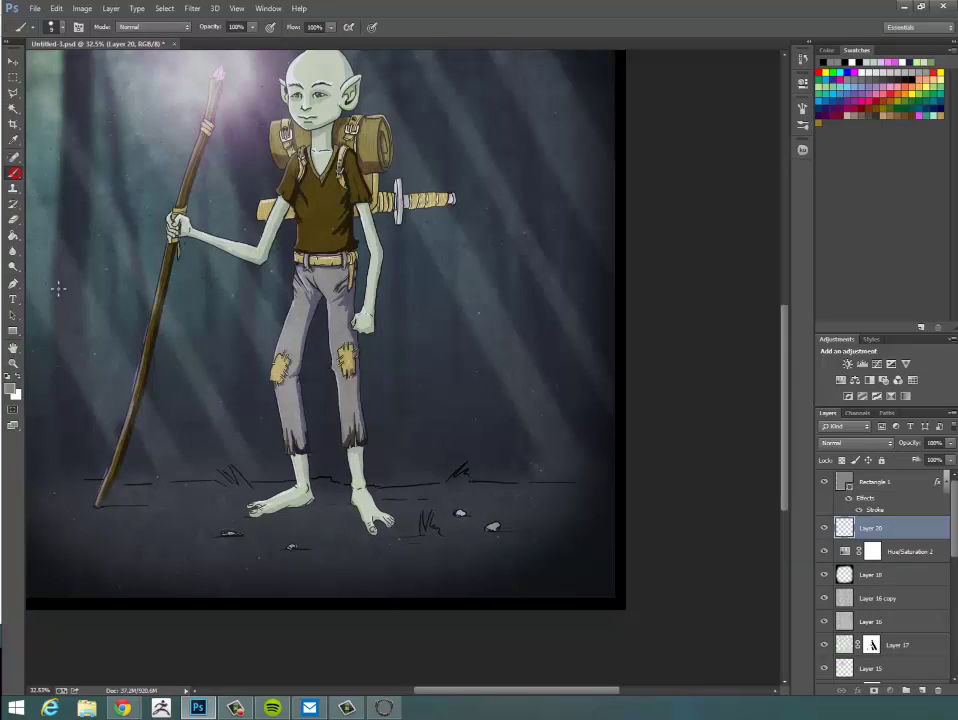
{"action": "left_click", "coordinate": [6, 374]}
{"action": "left_click", "coordinate": [530, 500]}
{"action": "left_click", "coordinate": [530, 505]}
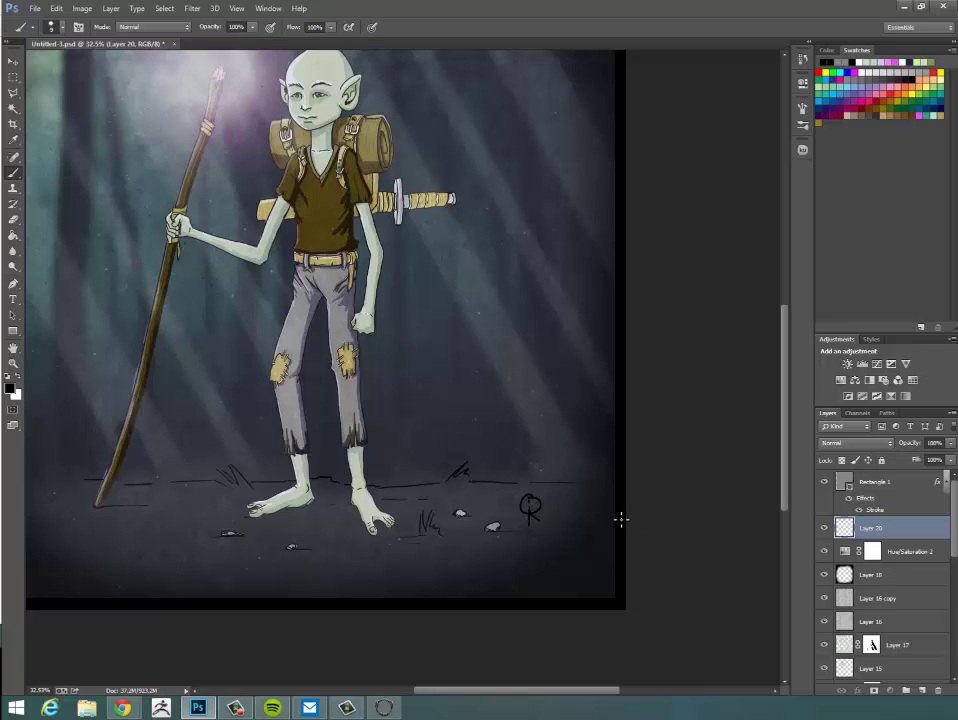
{"action": "key", "text": "ctrl+space"}
{"action": "mouse_move", "coordinate": [614, 438]}
{"action": "left_mouse_down"}
{"action": "mouse_move", "coordinate": [597, 438]}
{"action": "mouse_move", "coordinate": [601, 418]}
{"action": "left_mouse_up"}
{"action": "key", "text": "ctrl+space"}
{"action": "left_click_drag", "start_coordinate": [627, 511], "coordinate": [632, 508]}
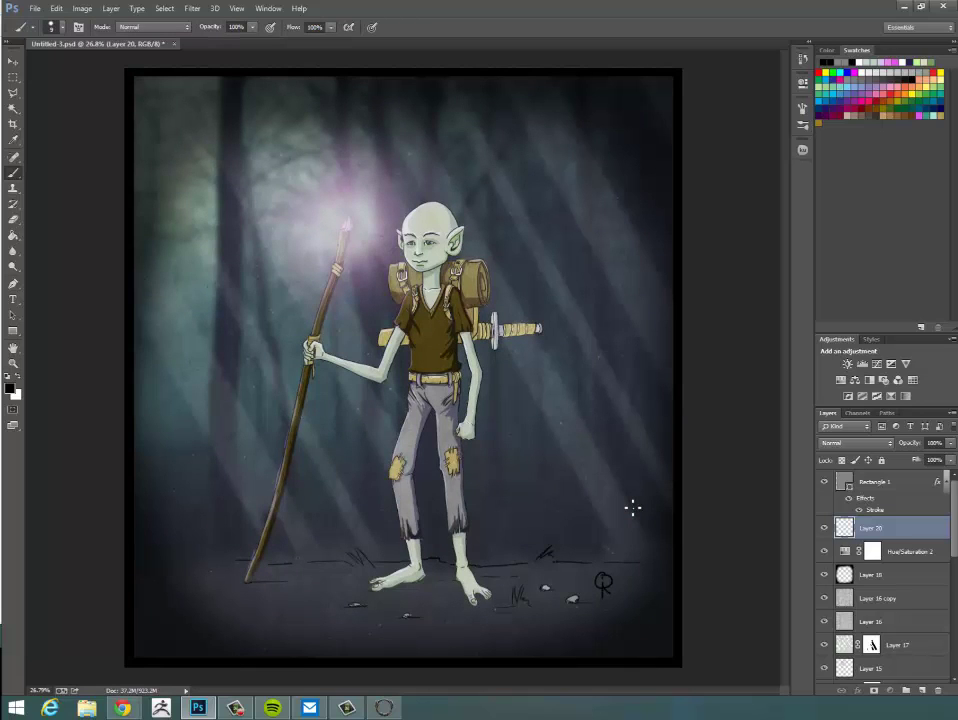
Paint black on the Group 1 layer mask along the staff's edge down to its tip to remove the remaining colour spill.
{"action": "left_click_drag", "start_coordinate": [955, 541], "coordinate": [955, 640]}
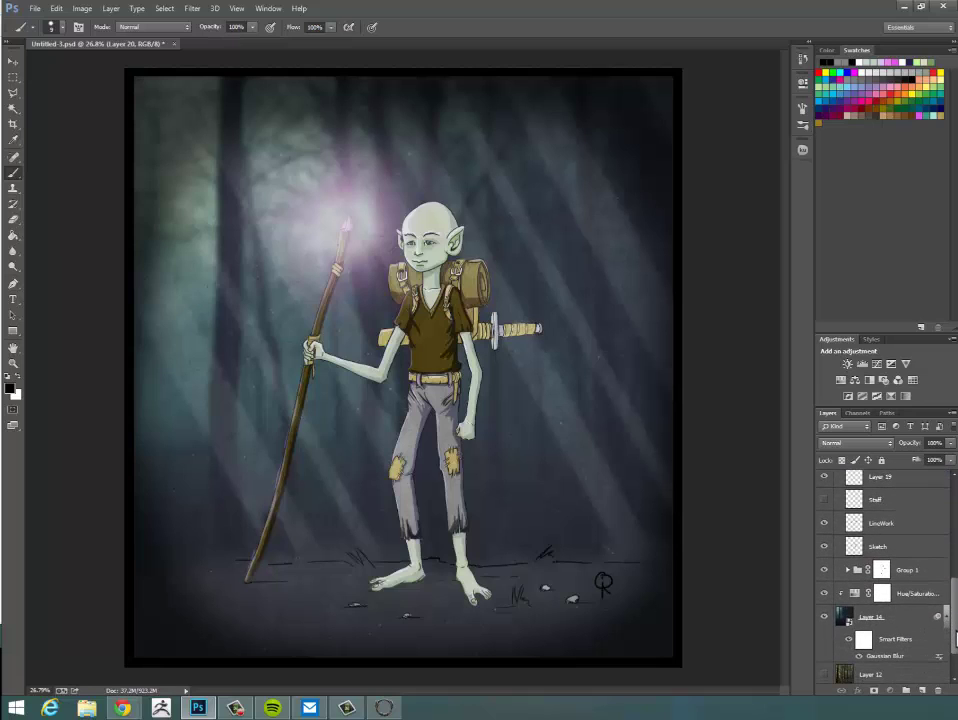
{"action": "left_click", "coordinate": [905, 569]}
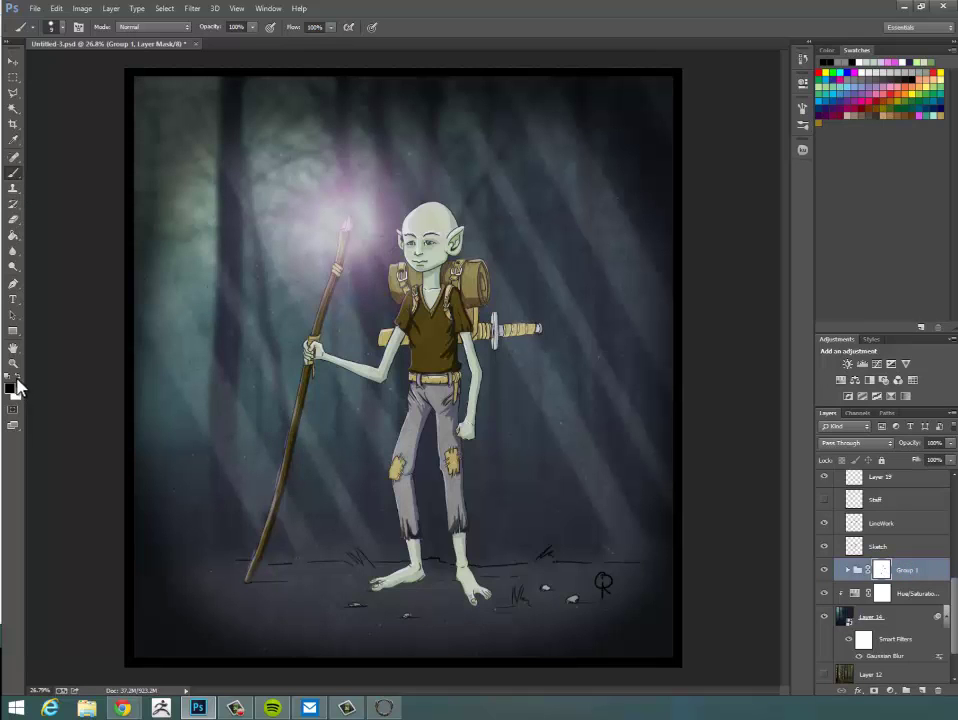
{"action": "key", "text": "z"}
{"action": "mouse_move", "coordinate": [348, 423]}
{"action": "left_mouse_down"}
{"action": "mouse_move", "coordinate": [370, 421]}
{"action": "mouse_move", "coordinate": [350, 418]}
{"action": "left_mouse_up"}
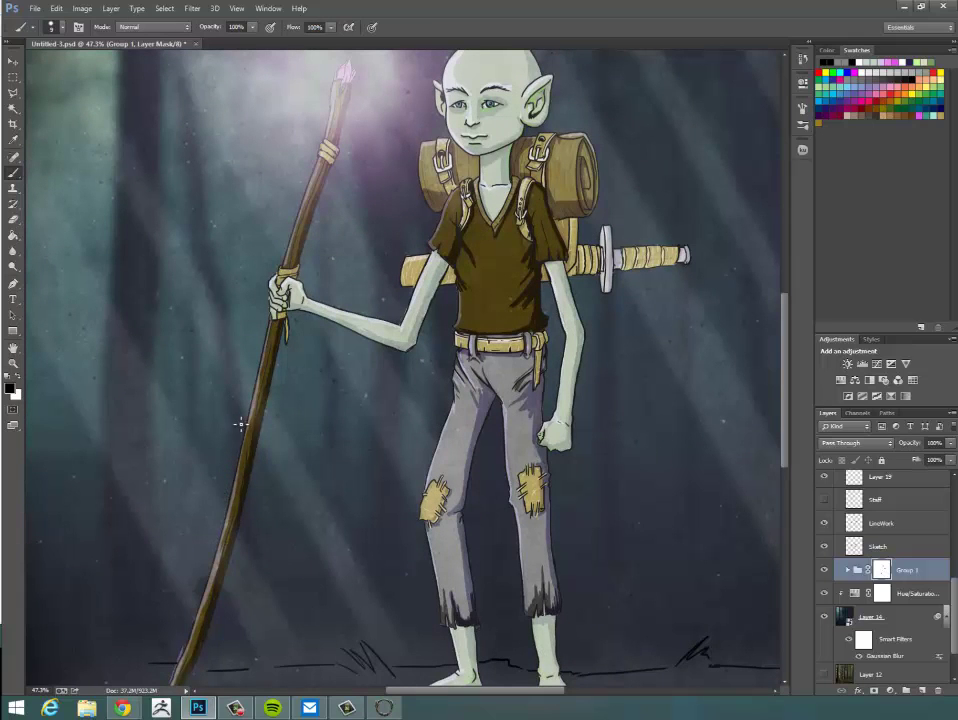
{"action": "scroll", "coordinate": [242, 398], "scroll_direction": "down", "scroll_amount": 5}
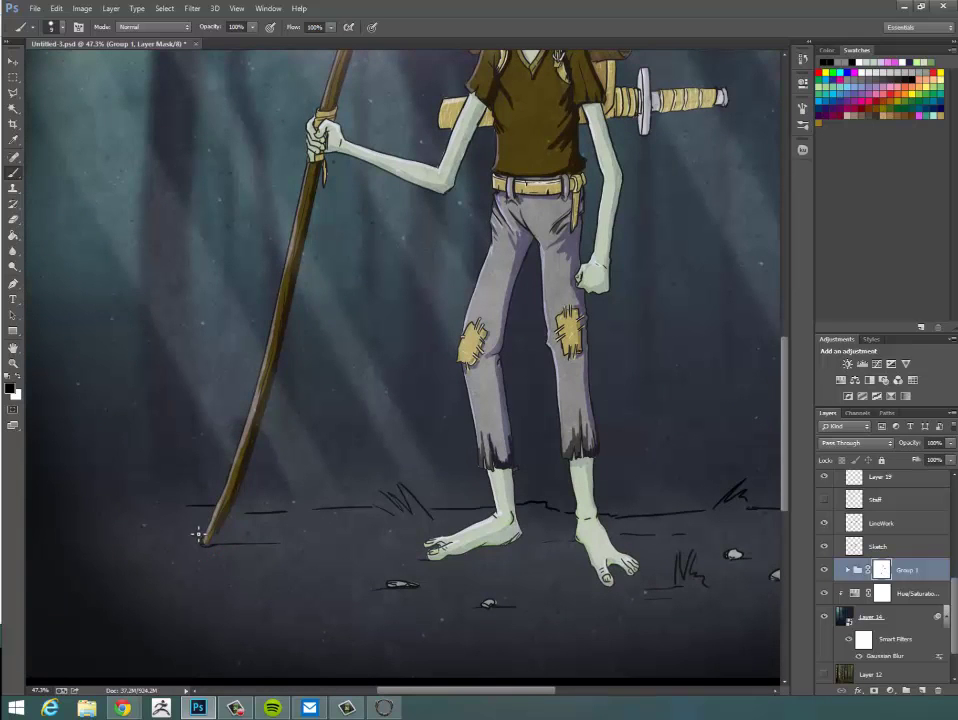
{"action": "scroll", "coordinate": [188, 528], "scroll_direction": "up", "scroll_amount": 1}
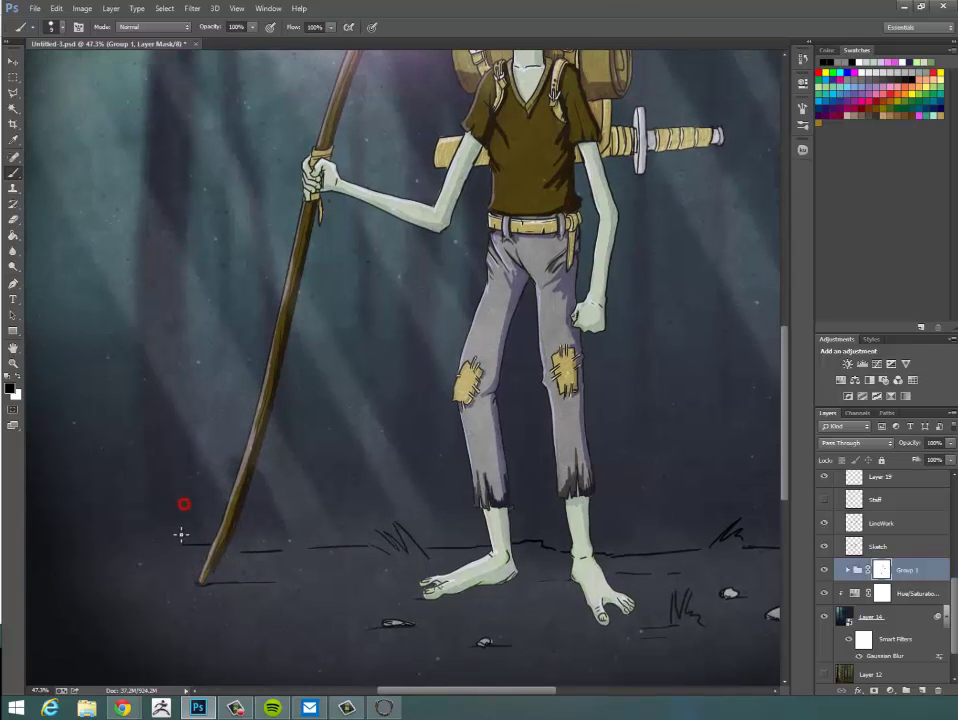
{"action": "left_click", "coordinate": [585, 492], "text": "alt"}
{"action": "left_click", "coordinate": [567, 496], "text": "alt"}
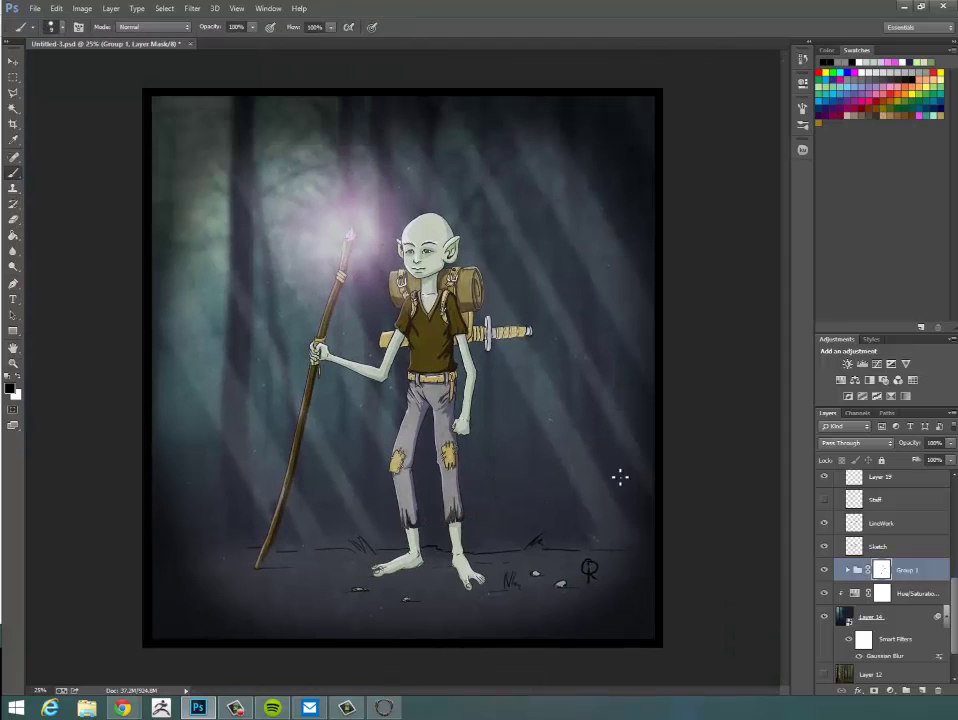
{"action": "key", "text": "z"}
{"action": "left_click_drag", "start_coordinate": [727, 496], "coordinate": [732, 492]}
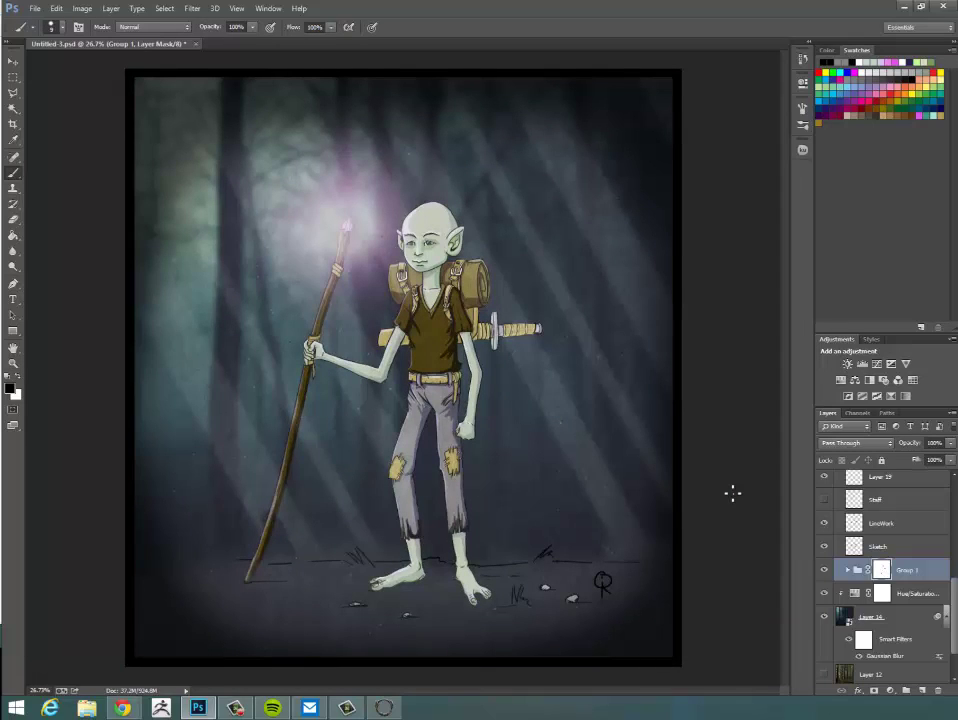
{"action": "left_click", "coordinate": [238, 709]}
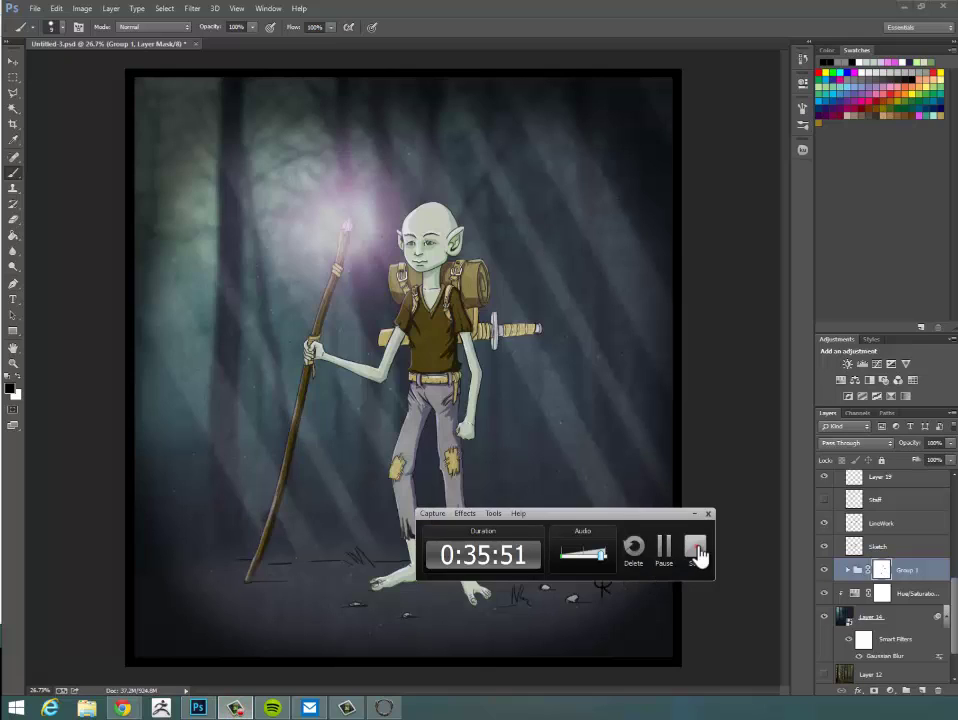